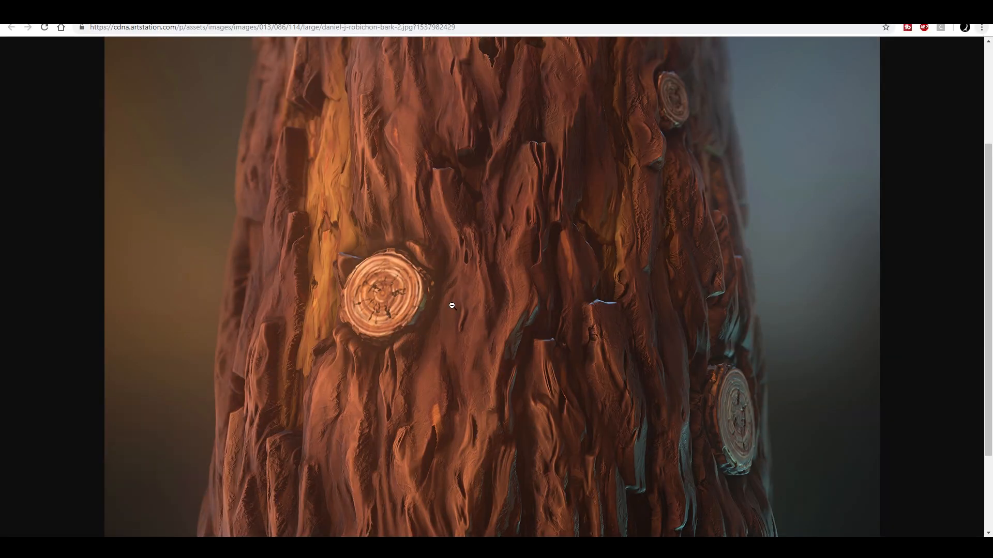
# Examine the bark and cut knots in the bark-2 reference render and bring up the bark-1 render.
pyautogui.scroll(-6, 645, 290)
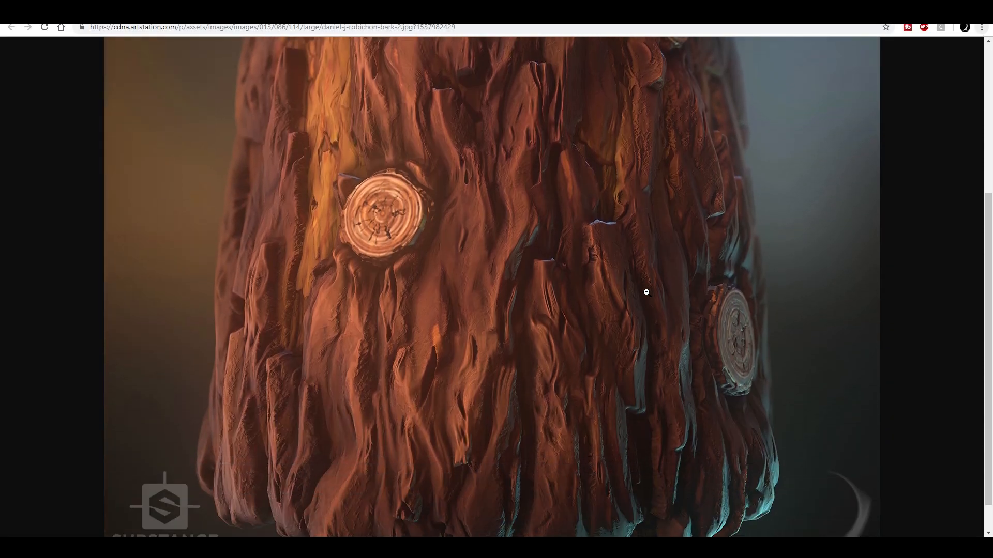
pyautogui.scroll(2, 708, 330)
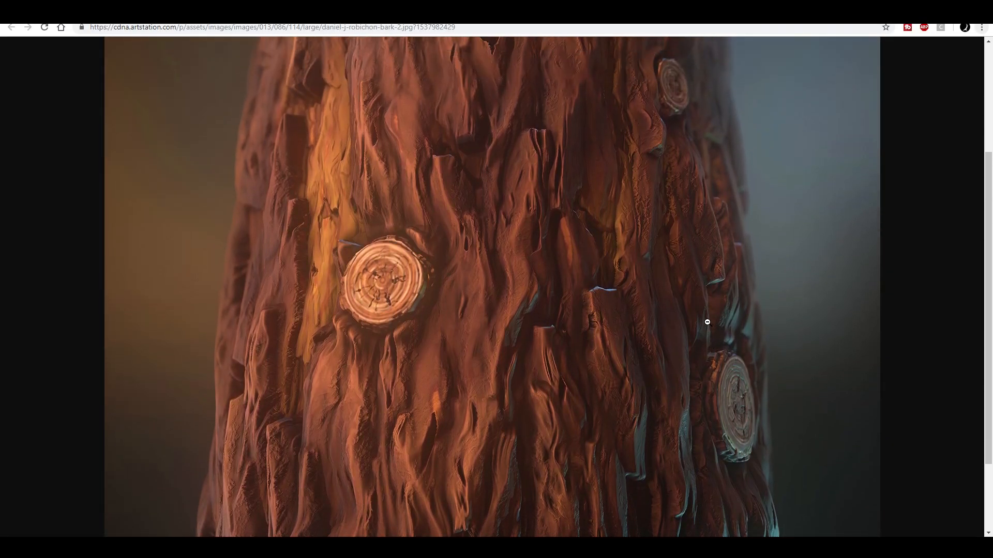
pyautogui.scroll(2, 708, 324)
pyautogui.click(728, 10)
pyautogui.scroll(1, 498, 266)
pyautogui.scroll(7, 497, 266)
pyautogui.click(378, 496)
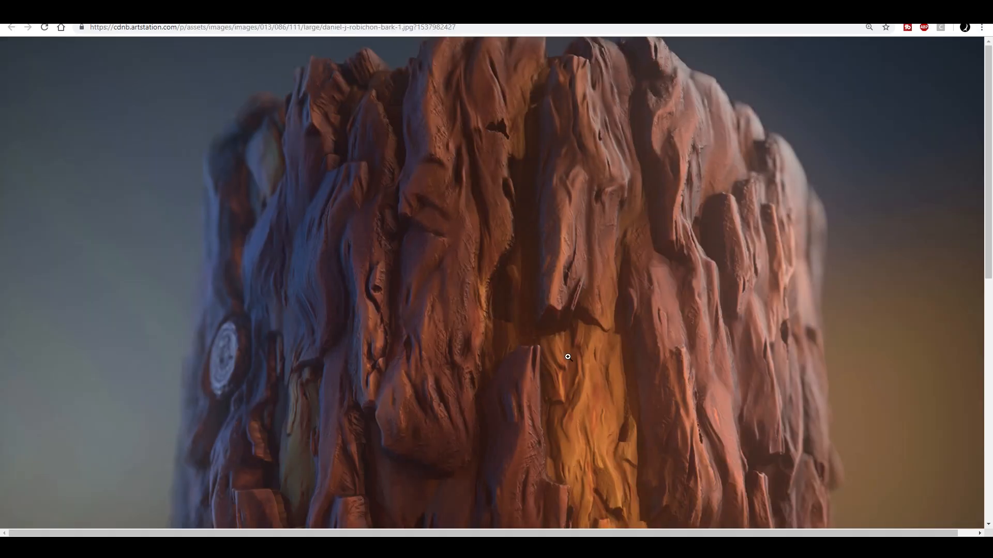
# Examine the bark-1 render's layered bark strips, exposed yellow wood and round cut knots from top to bottom.
pyautogui.scroll(-5, 562, 361)
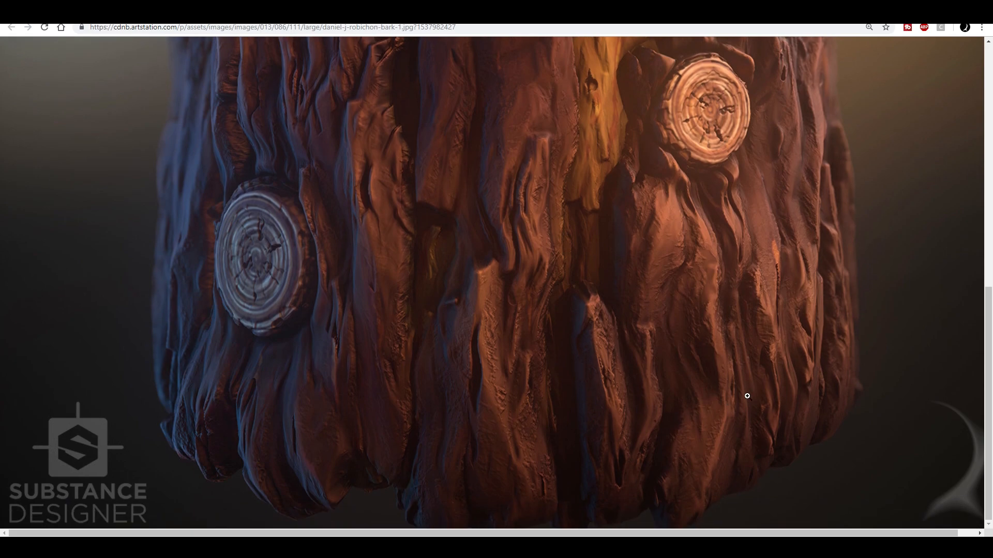
pyautogui.scroll(7, 747, 396)
pyautogui.scroll(-3, 507, 238)
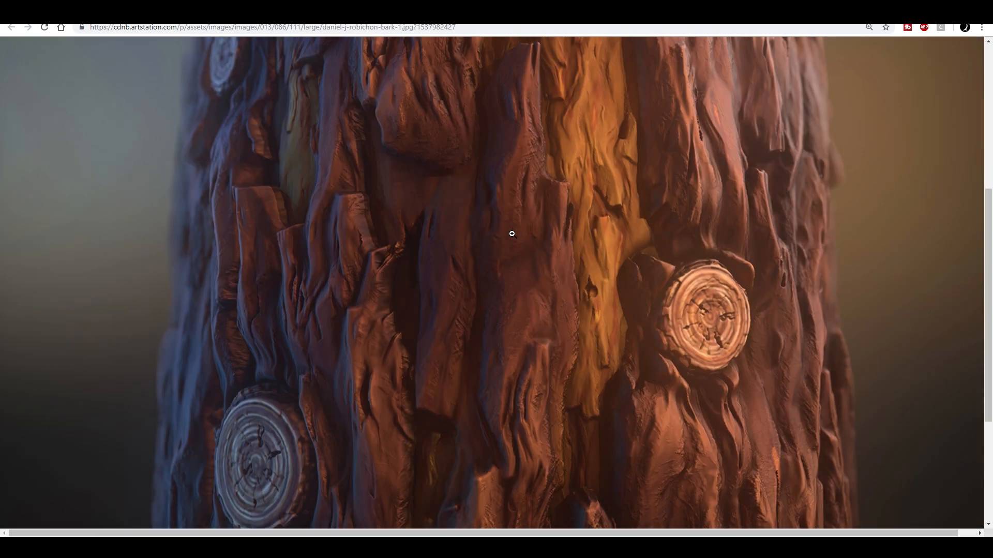
pyautogui.scroll(3, 466, 106)
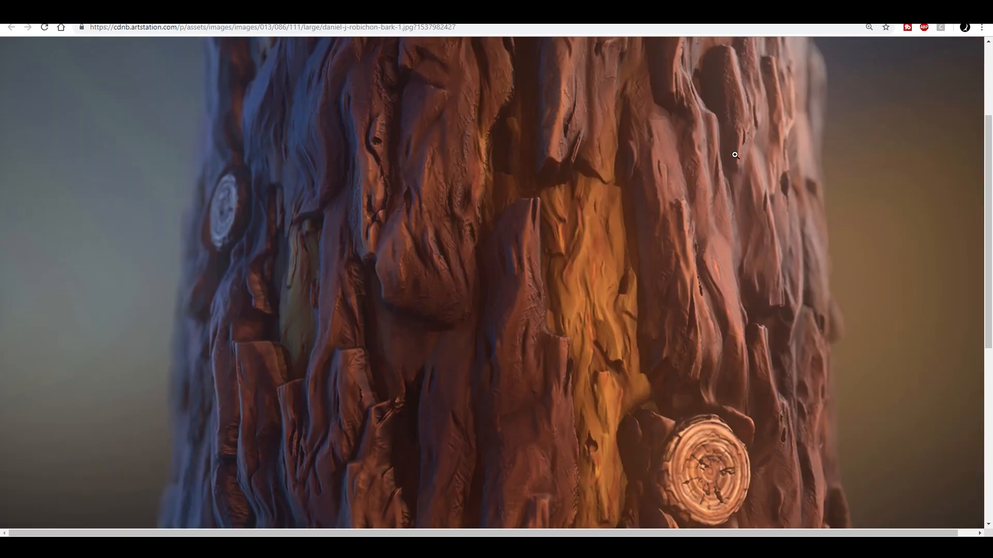
pyautogui.scroll(-4, 643, 306)
pyautogui.scroll(4, 605, 171)
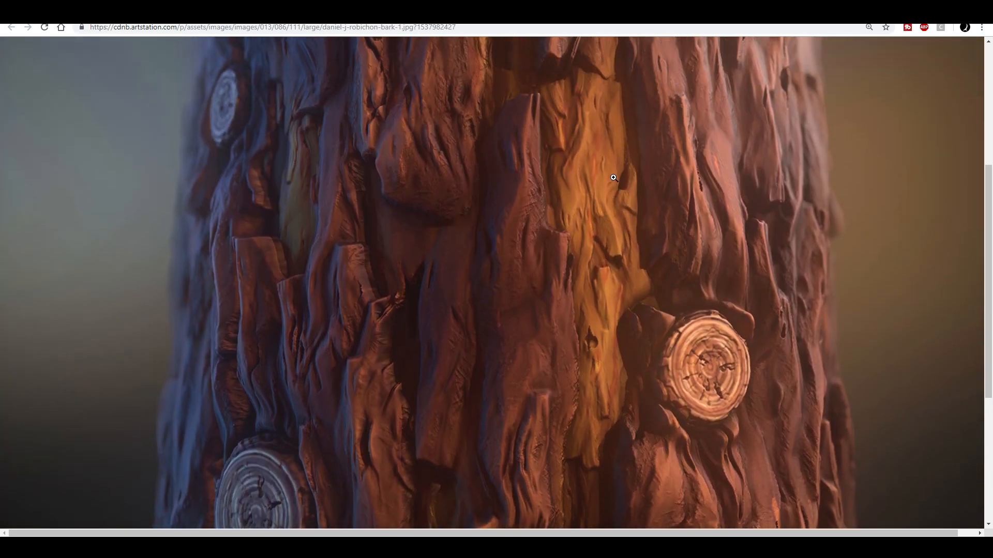
pyautogui.scroll(-2, 605, 201)
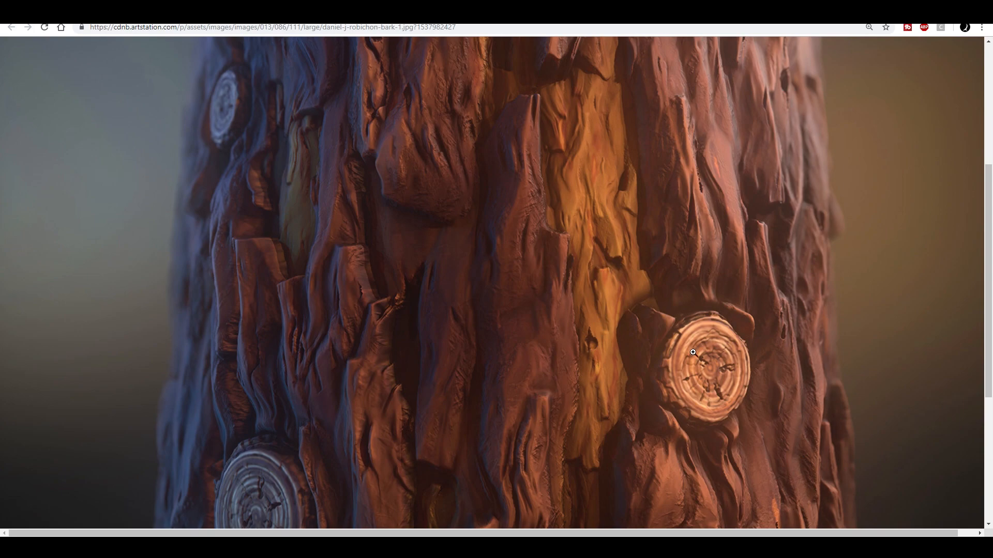
pyautogui.scroll(-2, 690, 321)
pyautogui.scroll(-1, 330, 381)
pyautogui.scroll(1, 667, 334)
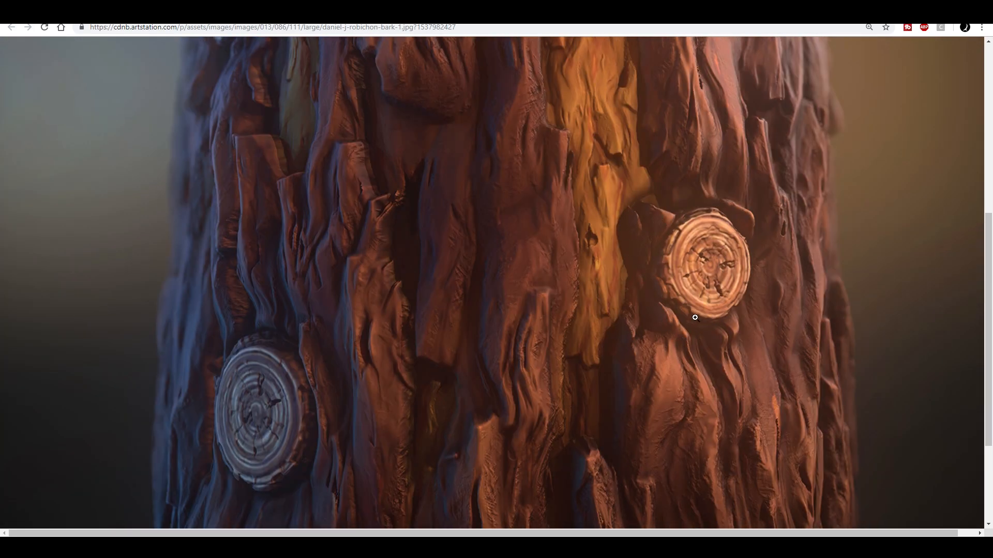
pyautogui.scroll(1, 643, 222)
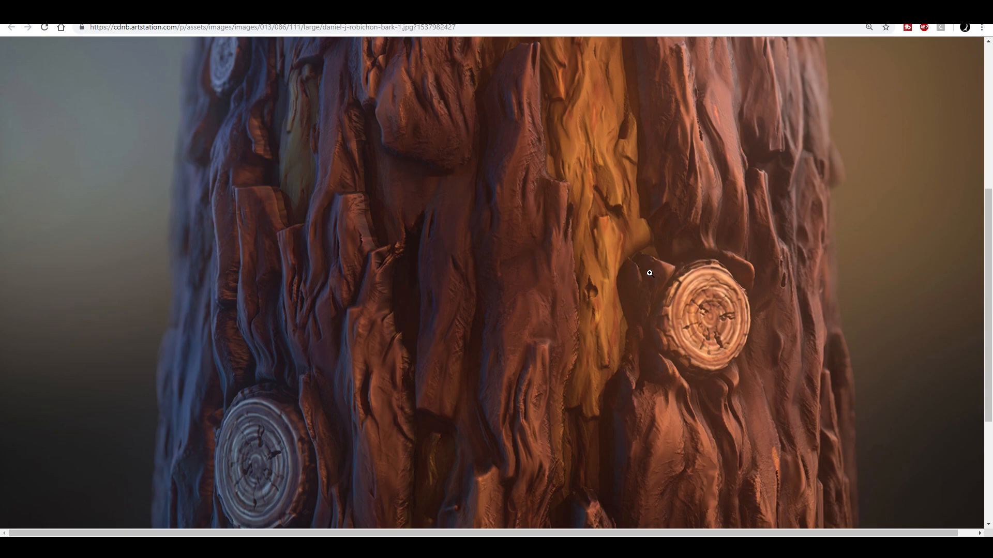
pyautogui.scroll(3, 440, 176)
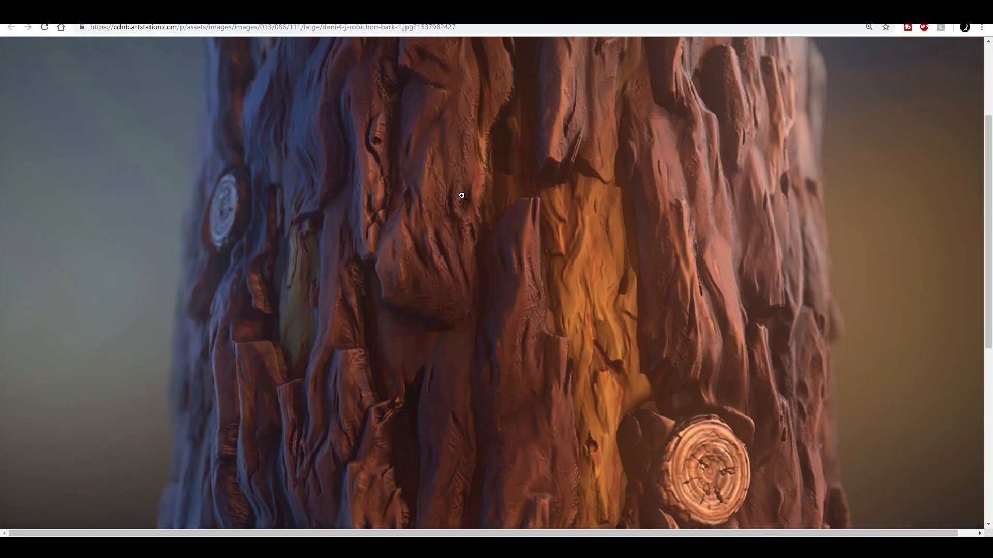
pyautogui.scroll(-1, 449, 269)
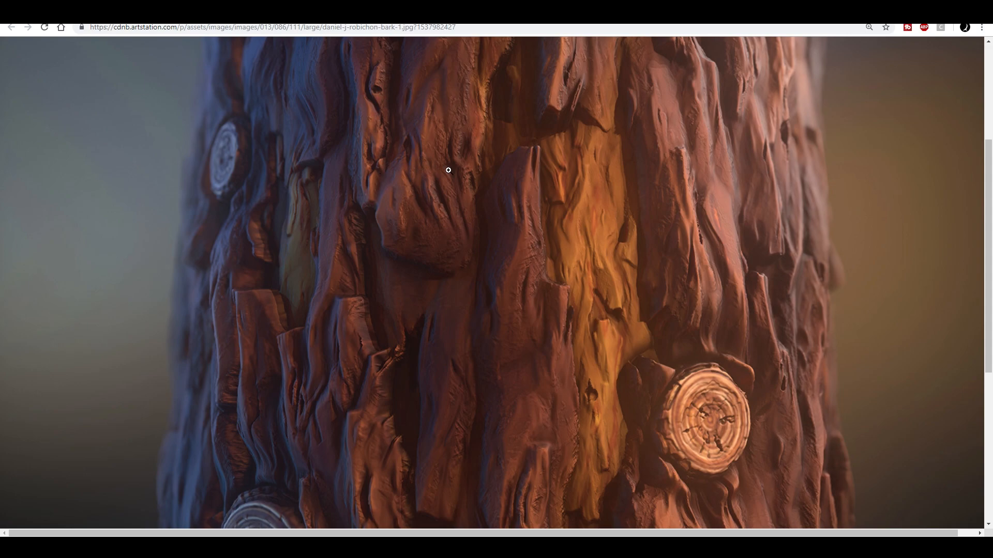
pyautogui.scroll(-3, 456, 248)
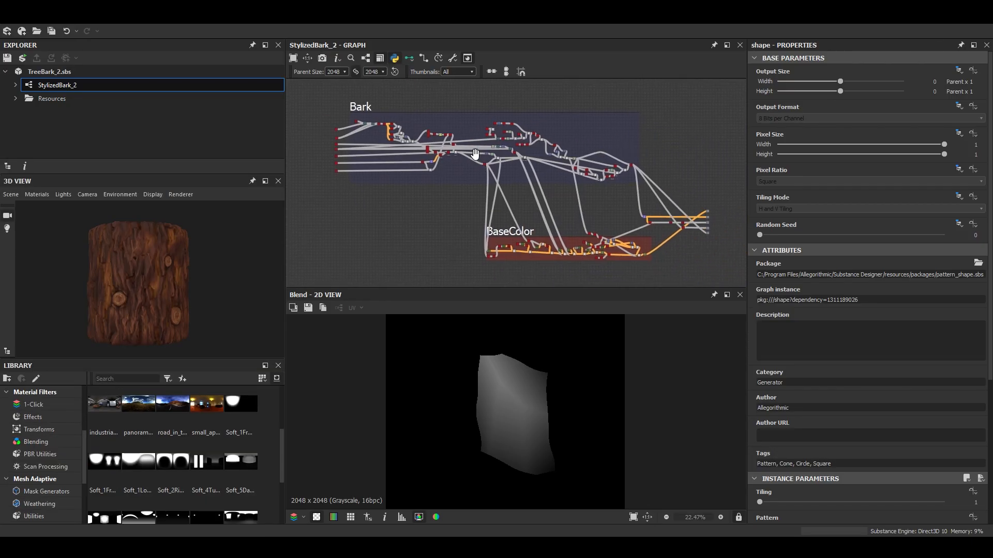
# Switch to Substance Designer and survey the StylizedBark_2 graph's Bark and BaseColor frames.
pyautogui.moveTo(542, 198); pyautogui.dragTo(527, 178, button='middle')
pyautogui.scroll(-1, 533, 195)
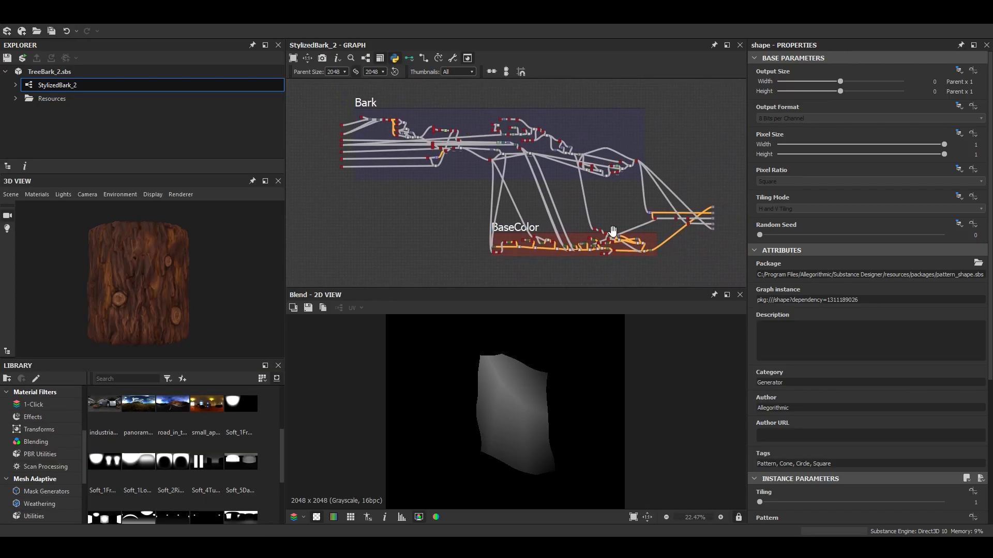
pyautogui.scroll(1, 610, 233)
pyautogui.scroll(5, 515, 197)
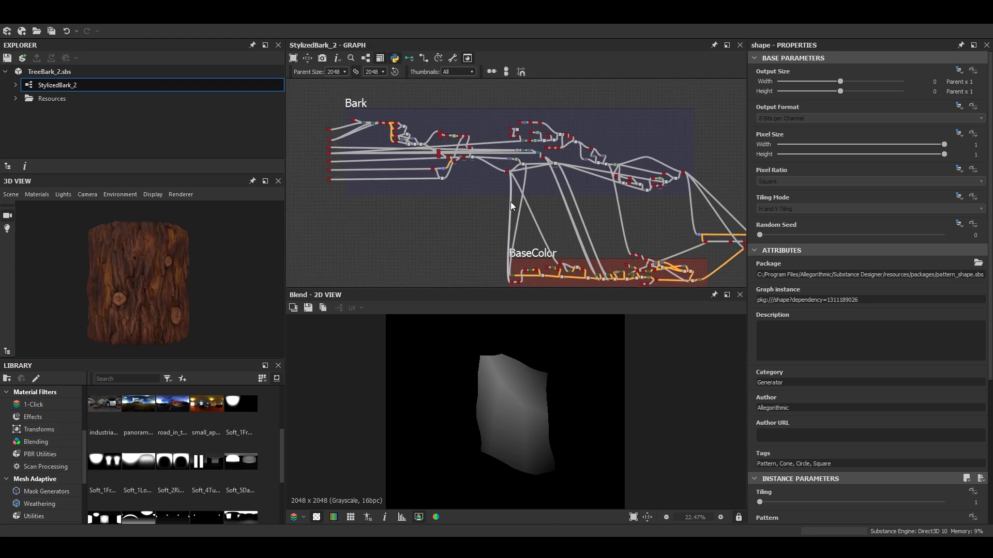
pyautogui.scroll(-3, 481, 176)
pyautogui.moveTo(481, 175)
pyautogui.mouseDown(button='middle')
pyautogui.moveTo(442, 179)
pyautogui.moveTo(476, 175)
pyautogui.mouseUp(button='middle')
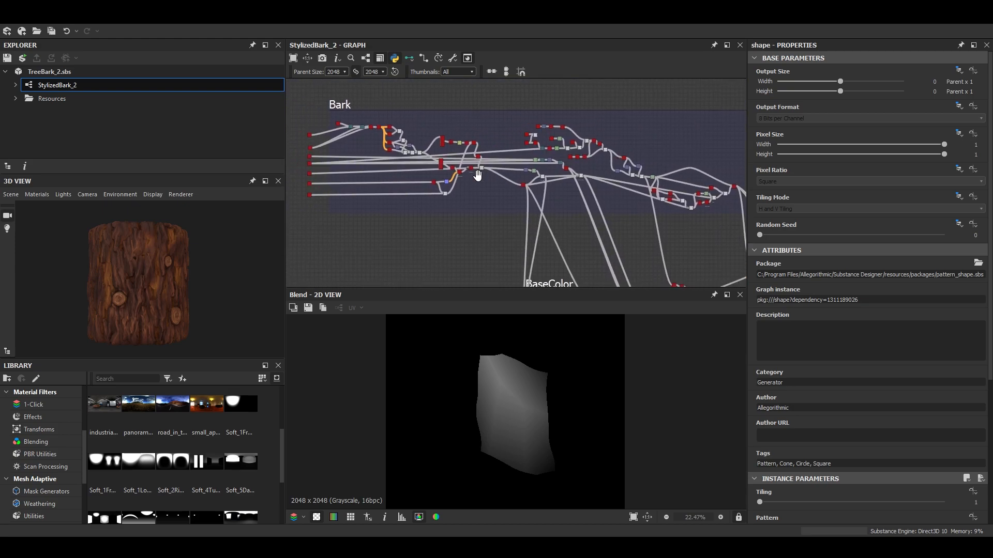
pyautogui.moveTo(613, 190); pyautogui.dragTo(508, 174, button='middle')
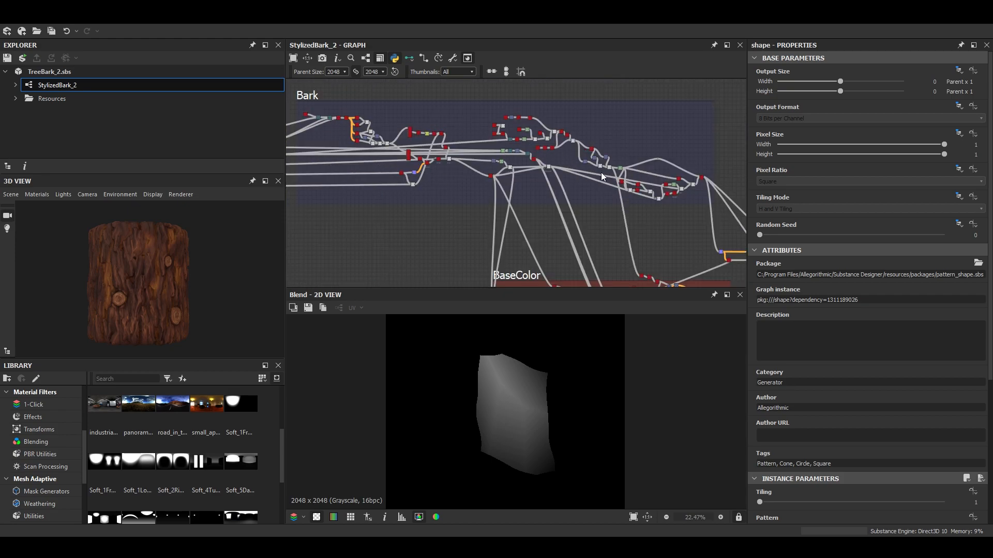
# Preview the Height Blend node's output at the end of the Bark frame in the 2D view.
pyautogui.scroll(5, 495, 153)
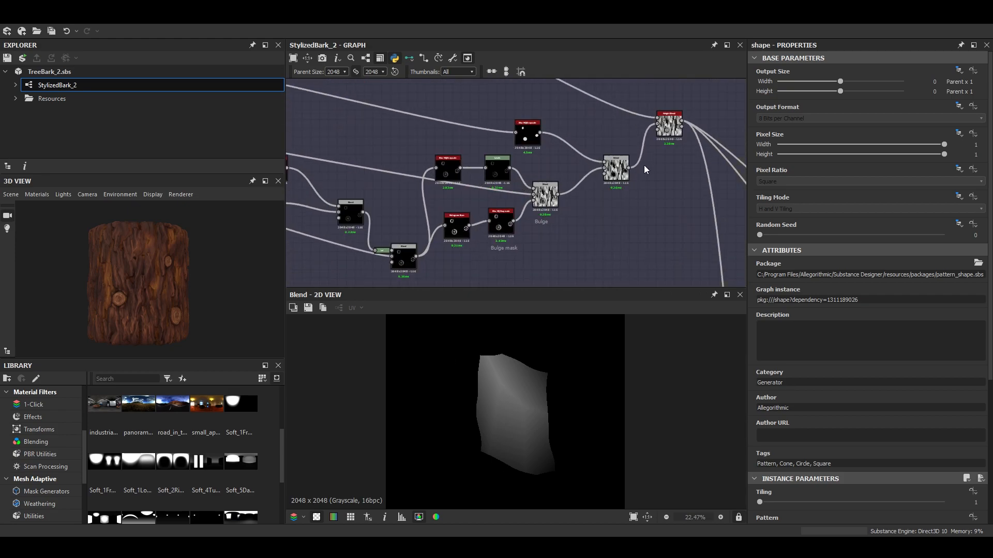
pyautogui.doubleClick(673, 122)
pyautogui.scroll(3, 520, 394)
pyautogui.scroll(-2, 527, 421)
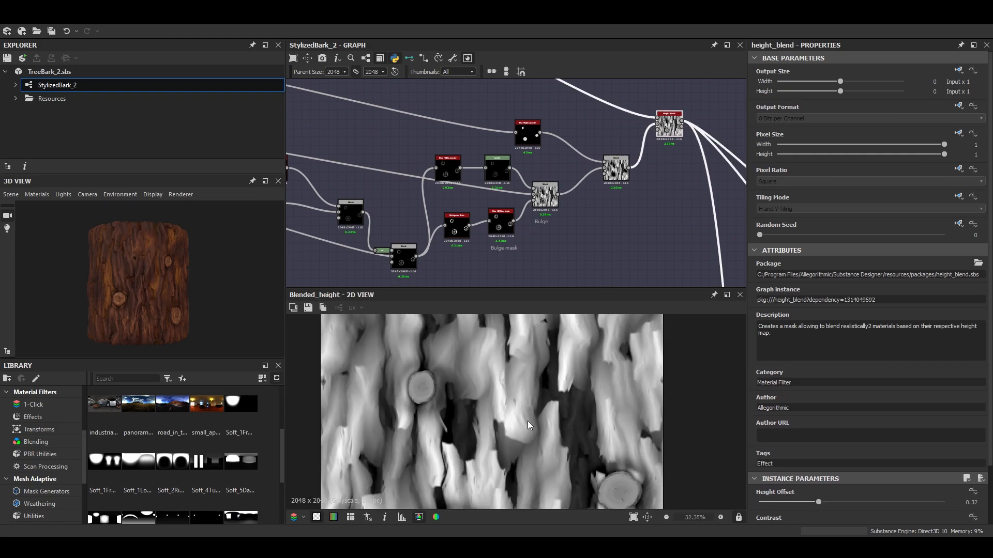
# Preview the breaking edges, Ondulations and Impacts nodes one after another in the 2D view.
pyautogui.scroll(-4, 637, 193)
pyautogui.moveTo(637, 193); pyautogui.dragTo(337, 57, button='middle')
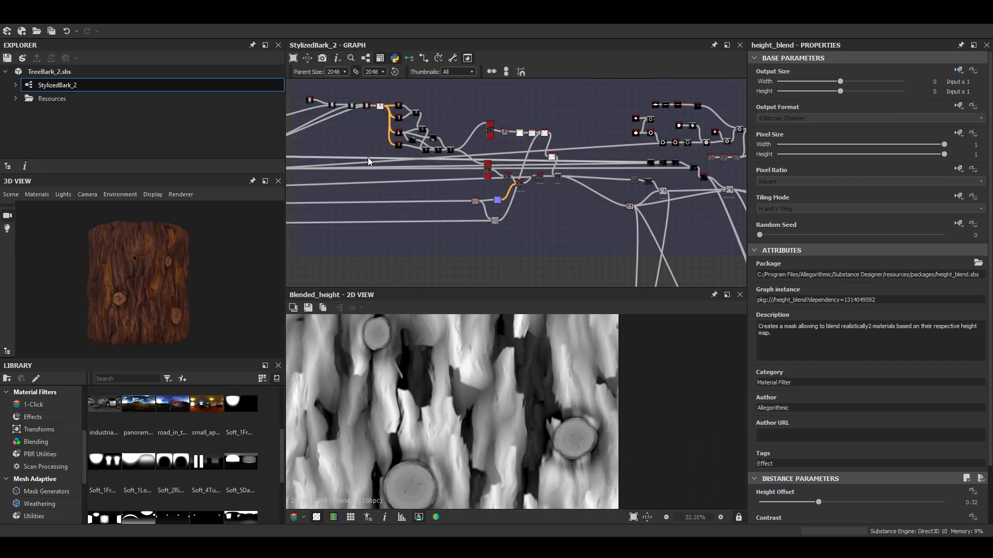
pyautogui.scroll(4, 486, 171)
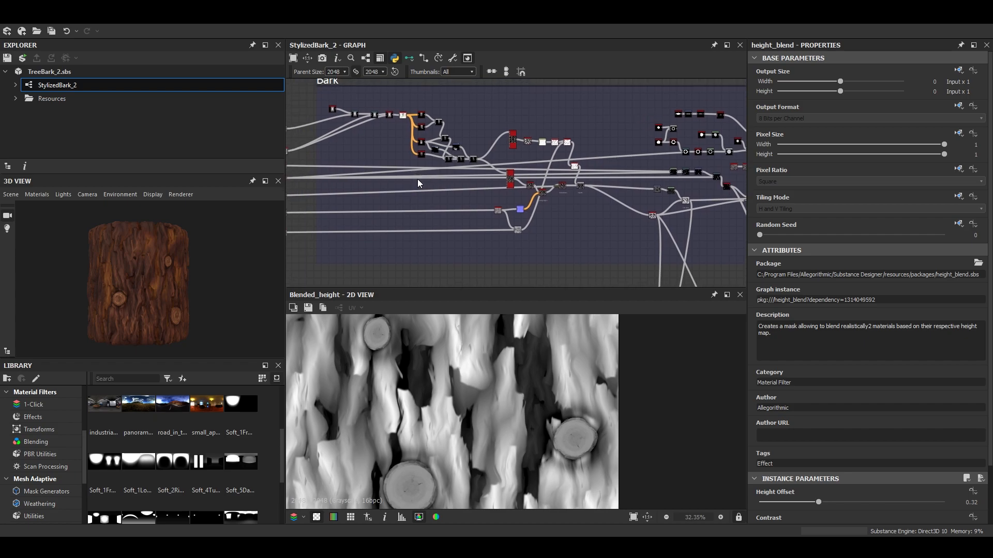
pyautogui.scroll(3, 605, 173)
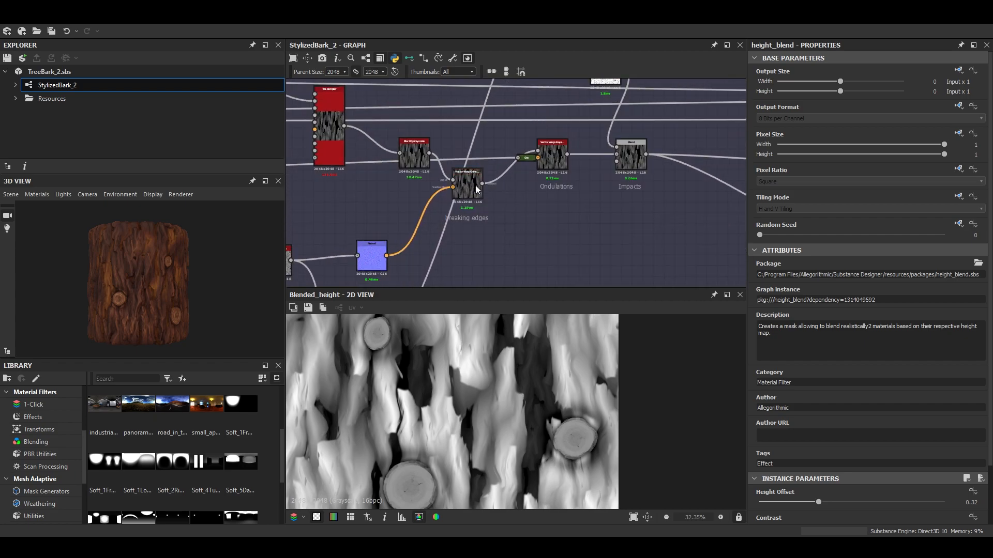
pyautogui.doubleClick(476, 185)
pyautogui.scroll(1, 467, 366)
pyautogui.scroll(2, 480, 220)
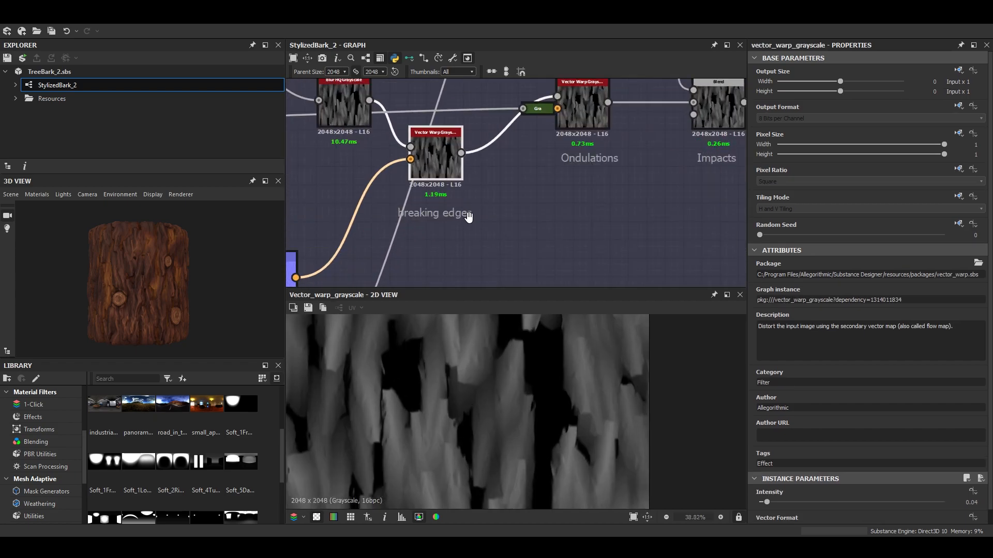
pyautogui.moveTo(644, 169); pyautogui.dragTo(527, 223, button='middle')
pyautogui.doubleClick(474, 166)
pyautogui.doubleClick(611, 176)
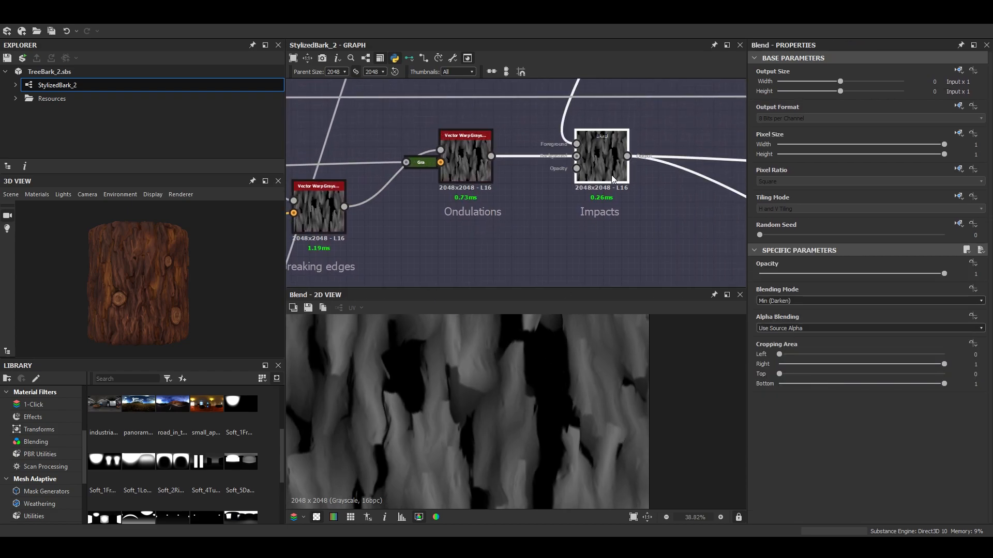
# Preview the Sub bark Blend node and inspect its height detail up close.
pyautogui.scroll(-5, 611, 175)
pyautogui.scroll(4, 630, 208)
pyautogui.doubleClick(647, 189)
pyautogui.scroll(3, 551, 365)
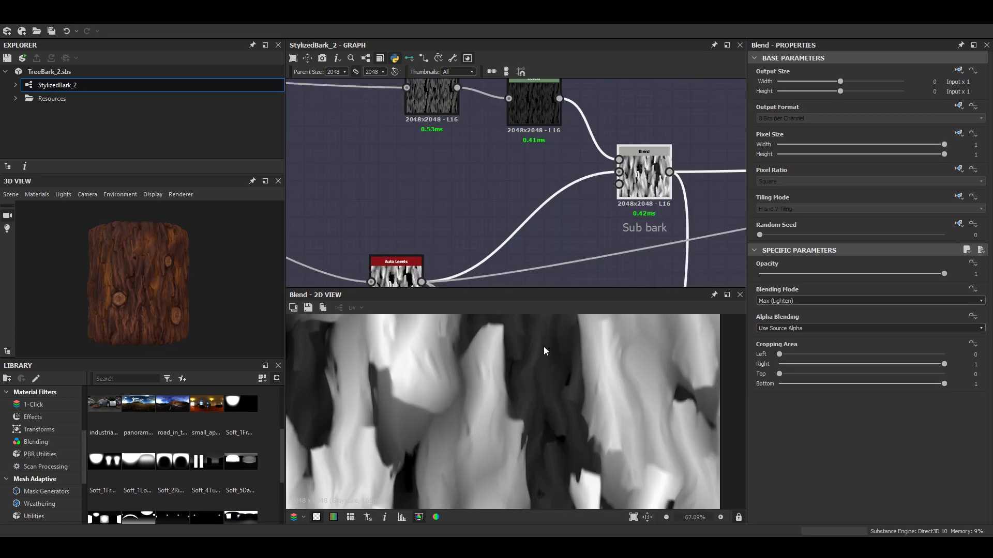
pyautogui.scroll(-2, 551, 453)
# Preview the Soft curvy cracks Blend node and inspect the cracks up close.
pyautogui.scroll(-5, 658, 98)
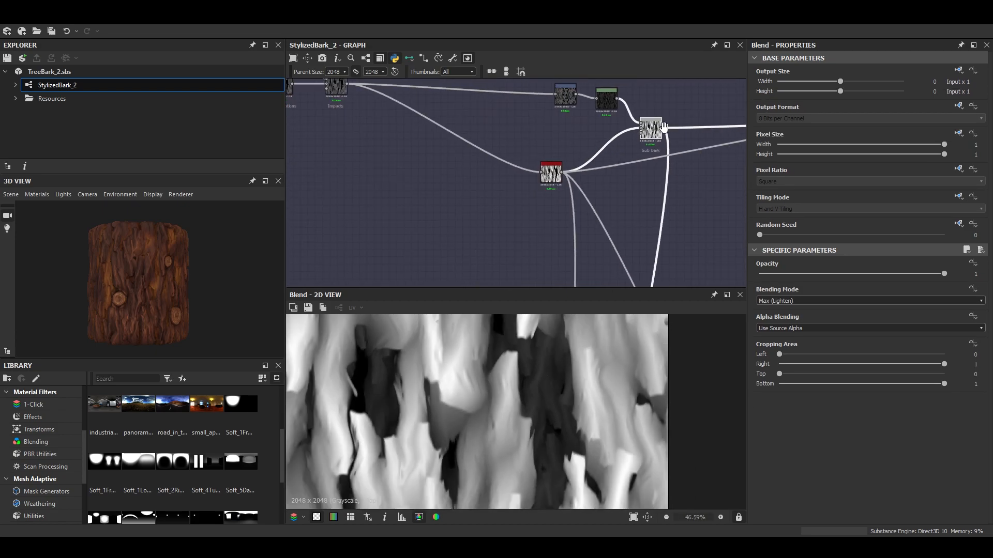
pyautogui.moveTo(605, 128); pyautogui.dragTo(554, 150, button='middle')
pyautogui.scroll(5, 574, 153)
pyautogui.doubleClick(618, 153)
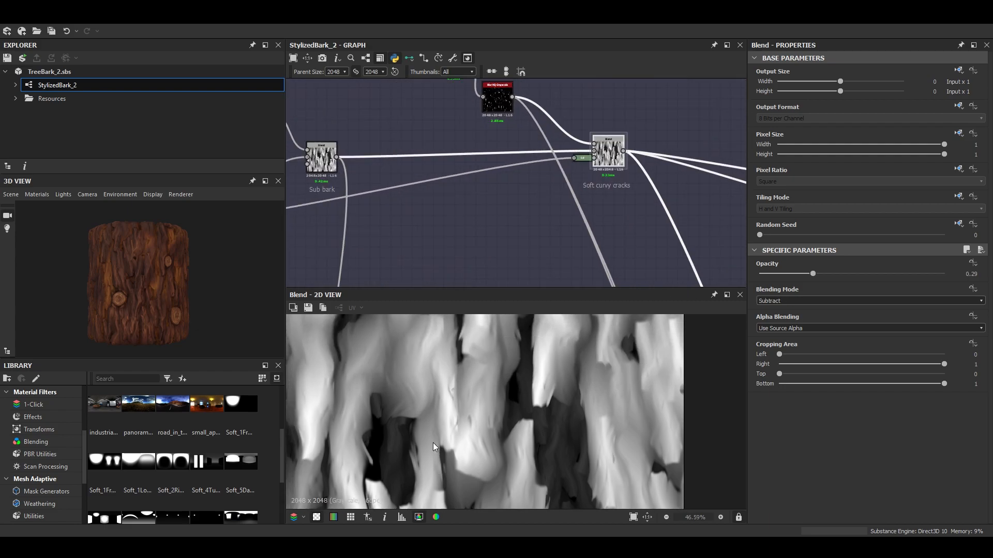
pyautogui.scroll(5, 454, 339)
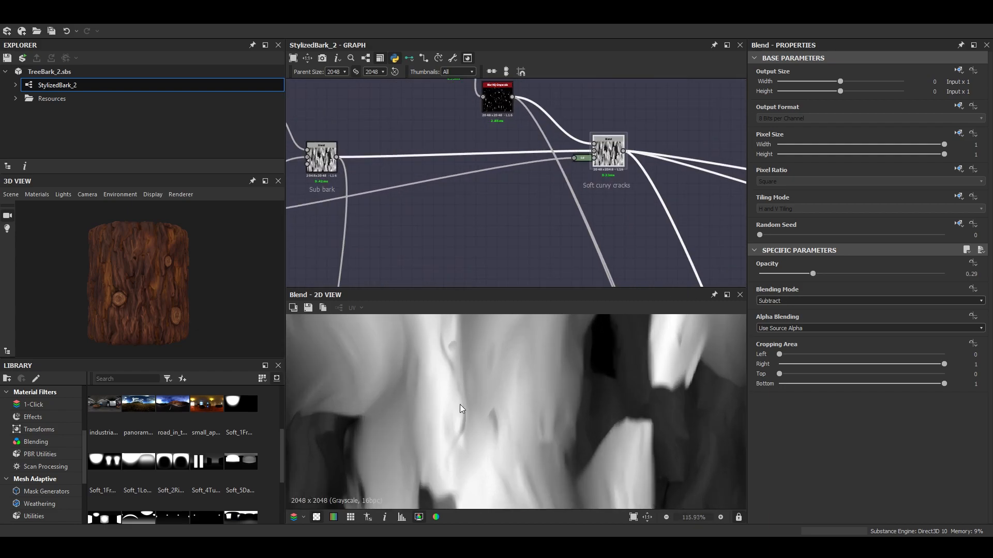
pyautogui.scroll(-3, 467, 405)
# Look over the knot-shape node chains beyond the Soft curvy cracks node in the Bark frame.
pyautogui.scroll(-5, 541, 257)
pyautogui.moveTo(560, 222); pyautogui.dragTo(368, 184, button='middle')
pyautogui.moveTo(496, 222); pyautogui.dragTo(345, 153, button='middle')
pyautogui.scroll(-3, 405, 190)
pyautogui.moveTo(406, 190); pyautogui.dragTo(362, 205, button='middle')
pyautogui.scroll(2, 362, 204)
pyautogui.moveTo(303, 145); pyautogui.dragTo(483, 202, button='middle')
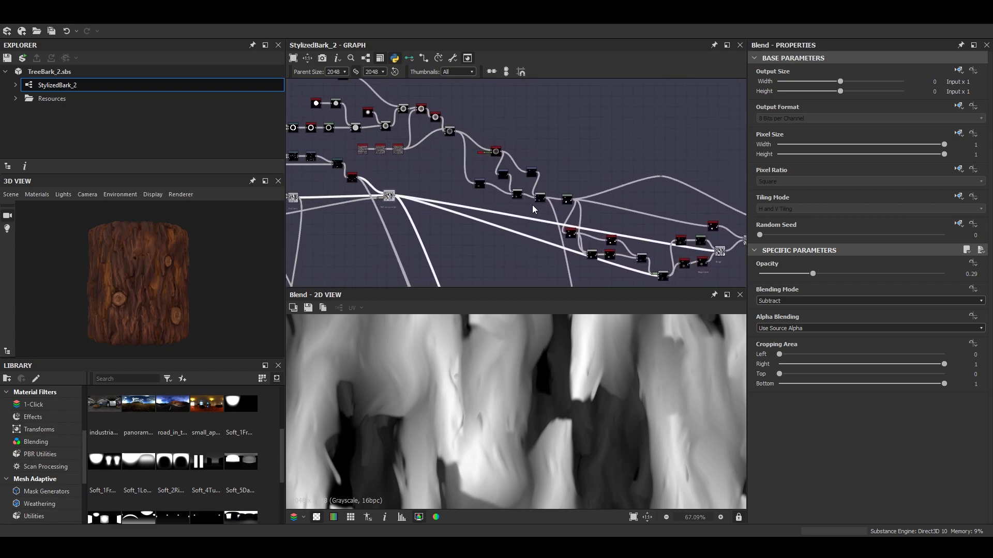
# Inspect a wood knot on the bark cylinder up close in the 3D view.
pyautogui.scroll(5, 155, 316)
pyautogui.moveTo(160, 305); pyautogui.dragTo(149, 258, button='middle')
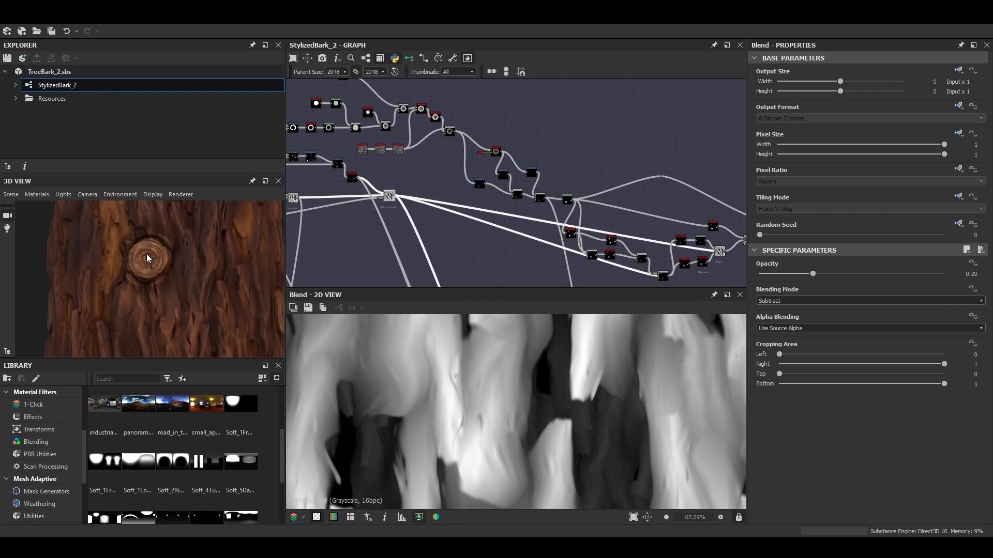
pyautogui.scroll(2, 145, 245)
pyautogui.scroll(4, 153, 257)
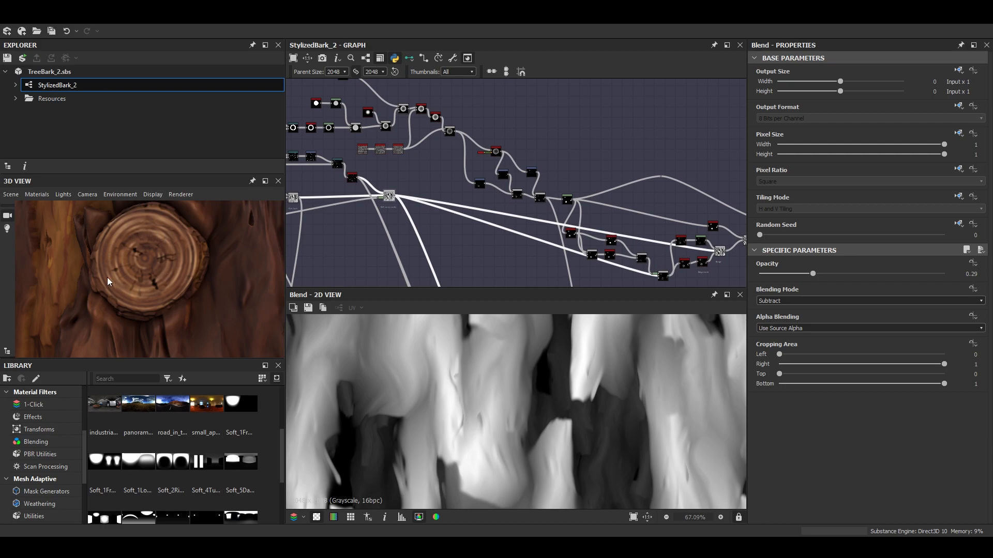
pyautogui.moveTo(163, 272); pyautogui.dragTo(129, 238)
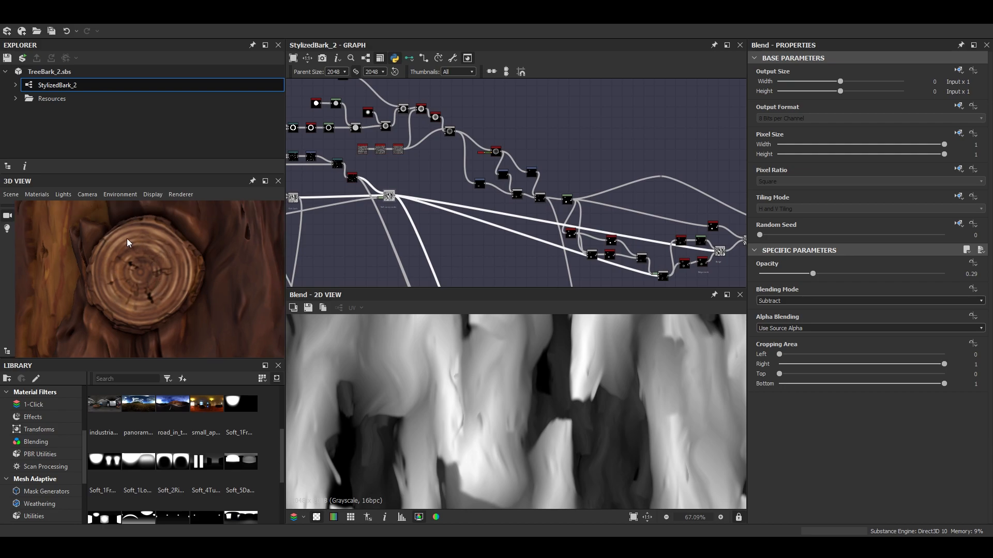
pyautogui.scroll(3, 146, 281)
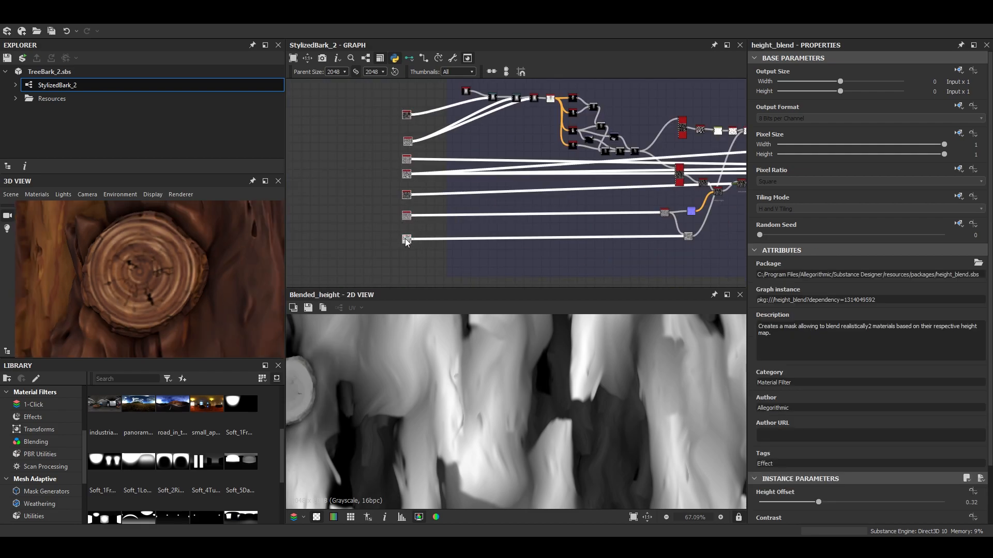
# Add a frame titled Noises around the column of noise nodes feeding the Bark frame.
pyautogui.rightClick(406, 240)
pyautogui.click(453, 304)
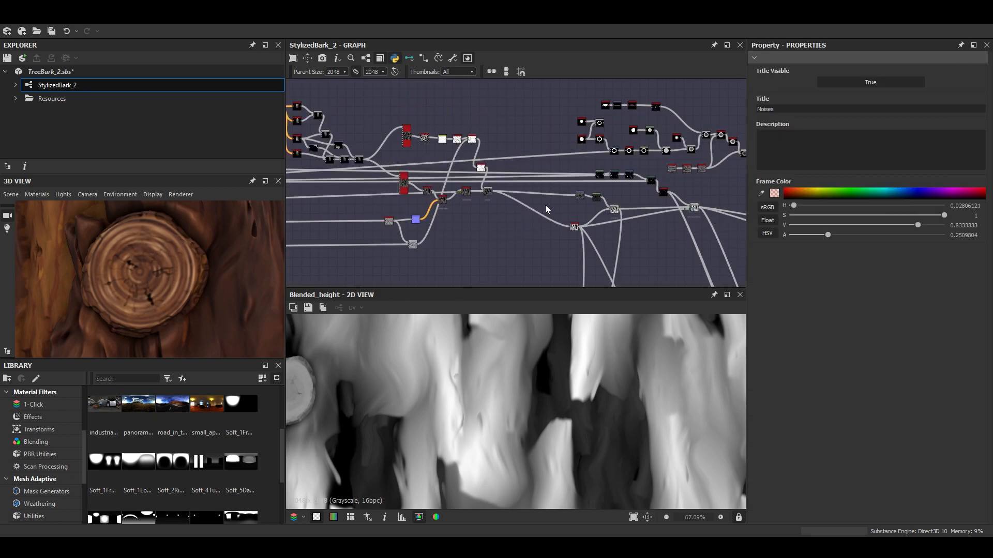
# Trace the Bark frame back to the Tile Sampler node that feeds the breaking edges warp.
pyautogui.scroll(-1, 548, 208)
pyautogui.moveTo(565, 201)
pyautogui.mouseDown(button='middle')
pyautogui.moveTo(444, 187)
pyautogui.moveTo(573, 202)
pyautogui.mouseUp(button='middle')
pyautogui.moveTo(418, 188); pyautogui.dragTo(558, 200, button='middle')
pyautogui.moveTo(448, 195); pyautogui.dragTo(572, 216, button='middle')
pyautogui.scroll(2, 541, 205)
pyautogui.scroll(2, 541, 201)
pyautogui.moveTo(456, 174); pyautogui.dragTo(487, 235, button='middle')
pyautogui.moveTo(424, 197); pyautogui.dragTo(468, 219, button='middle')
pyautogui.moveTo(709, 274); pyautogui.dragTo(544, 189, button='middle')
pyautogui.scroll(2, 579, 216)
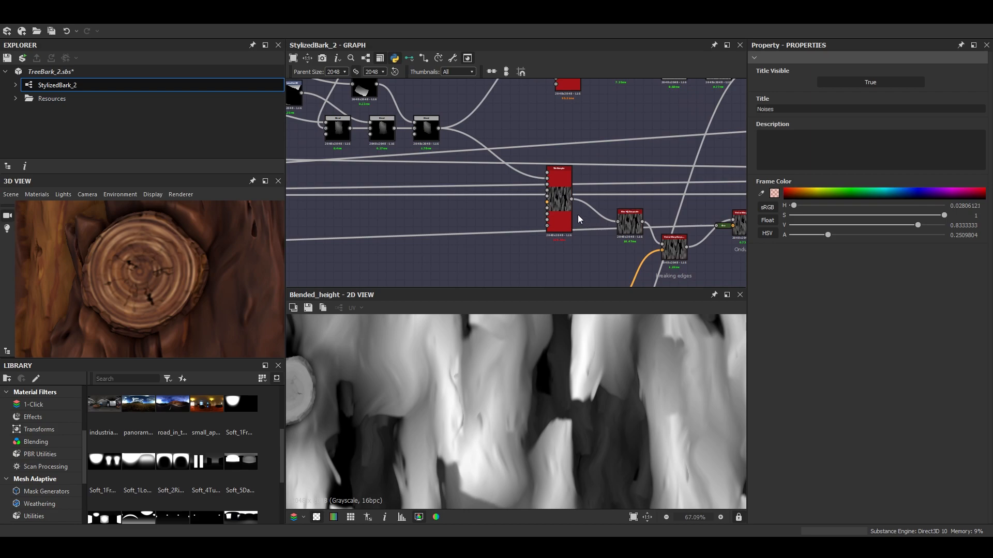
# Preview the output of the Tile Sampler that feeds the breaking edges warp and examine its input connections.
pyautogui.doubleClick(563, 202)
pyautogui.scroll(3, 516, 372)
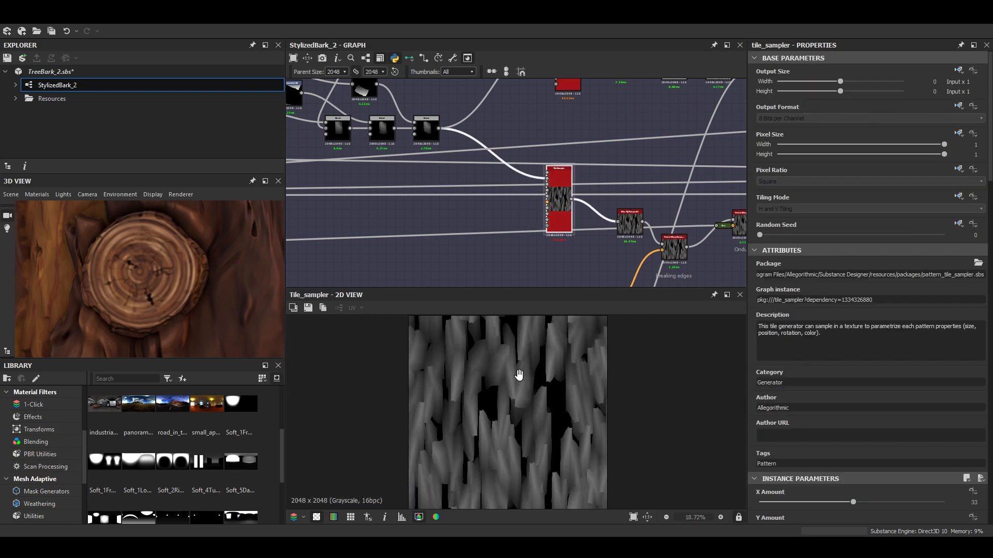
pyautogui.scroll(4, 569, 193)
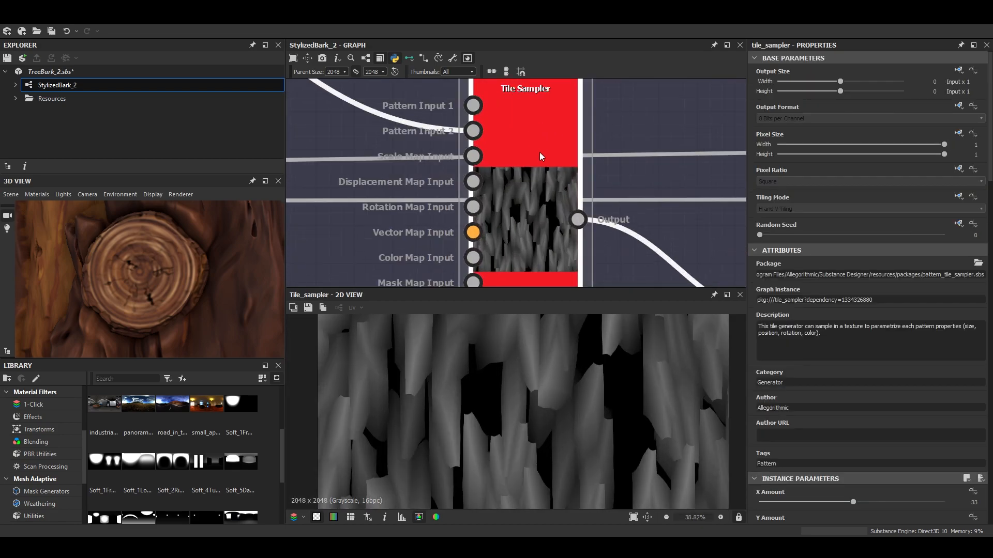
pyautogui.scroll(-3, 538, 151)
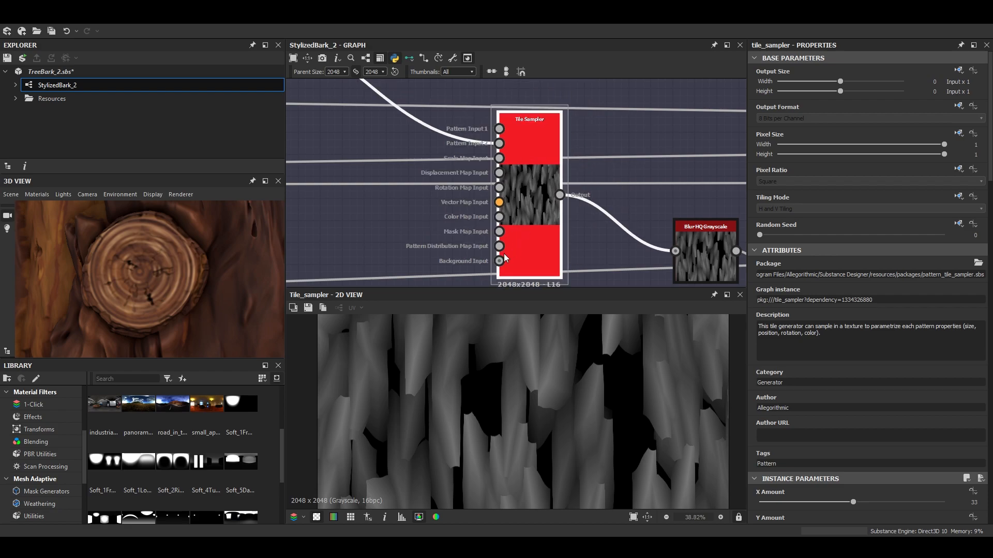
pyautogui.scroll(-3, 464, 188)
pyautogui.scroll(3, 506, 383)
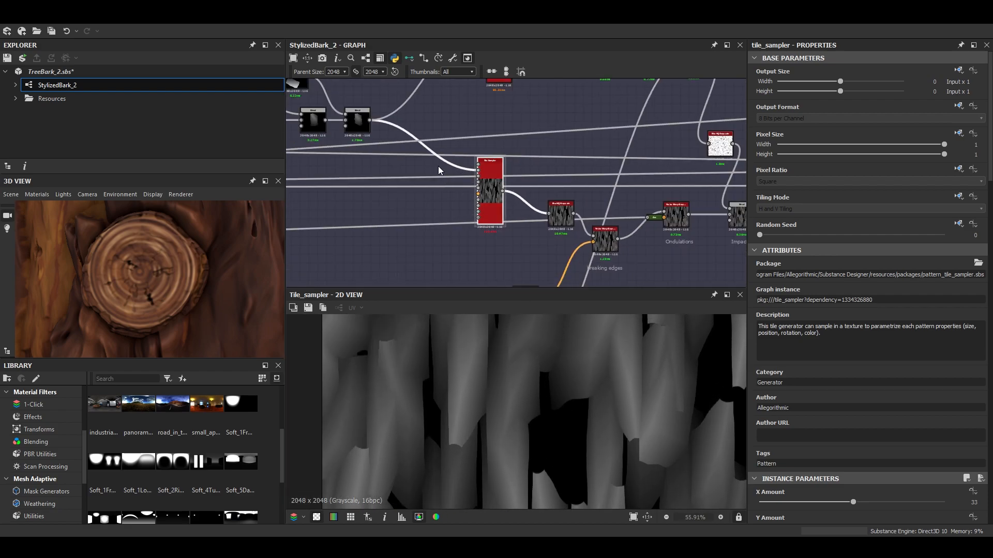
# Trace the Tile Sampler's pattern input back to the final Blend node and preview that single bark piece.
pyautogui.moveTo(417, 157); pyautogui.dragTo(479, 180, button='middle')
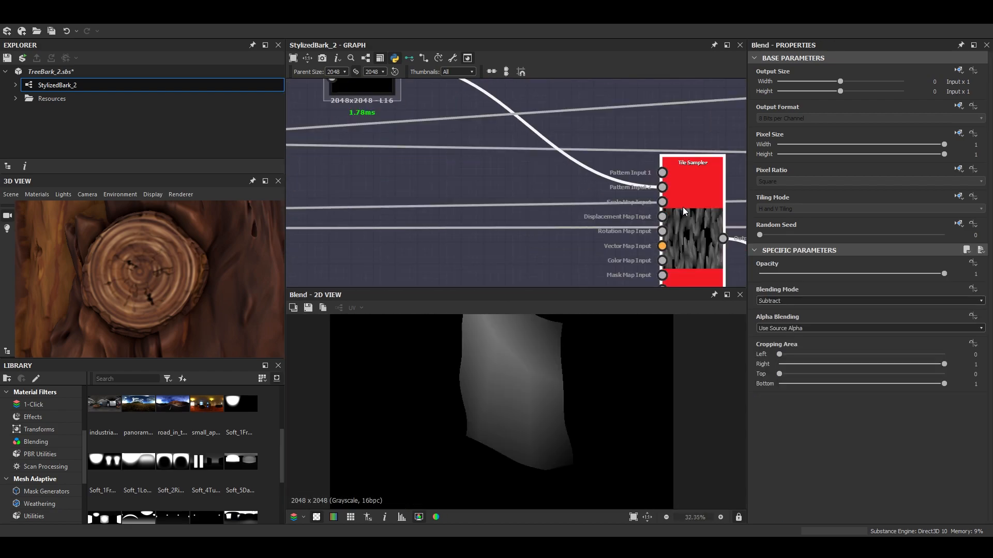
pyautogui.click(684, 209)
pyautogui.scroll(-3, 823, 360)
pyautogui.scroll(-5, 823, 358)
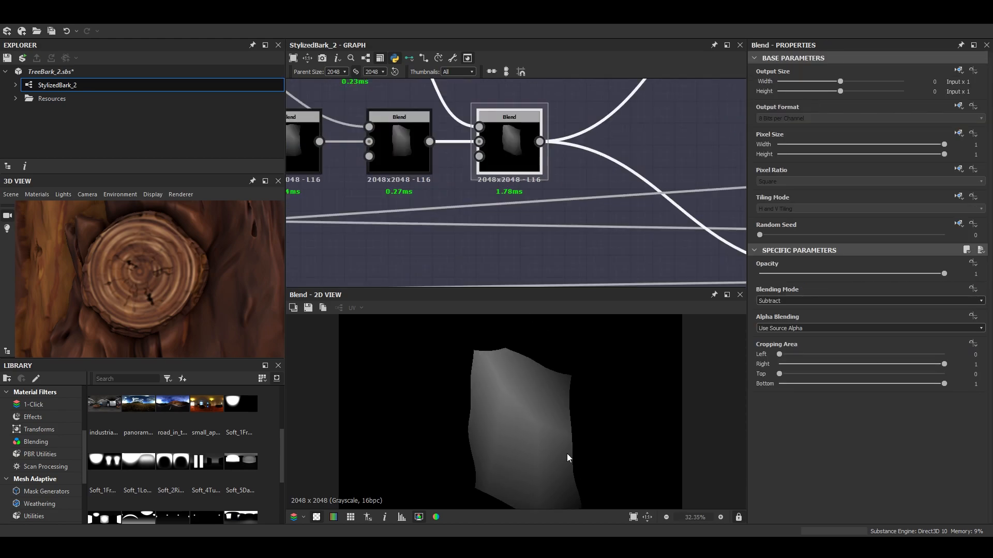
pyautogui.scroll(-2, 533, 444)
pyautogui.scroll(1, 530, 417)
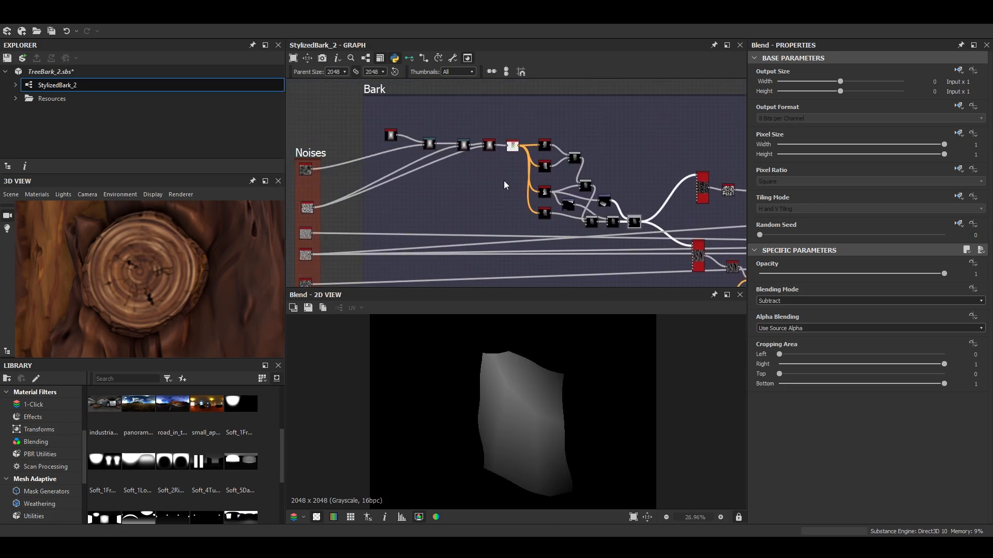
# Preview the Shape node that starts the Bark frame's pattern chain and examine its pattern and size parameters.
pyautogui.scroll(8, 486, 152)
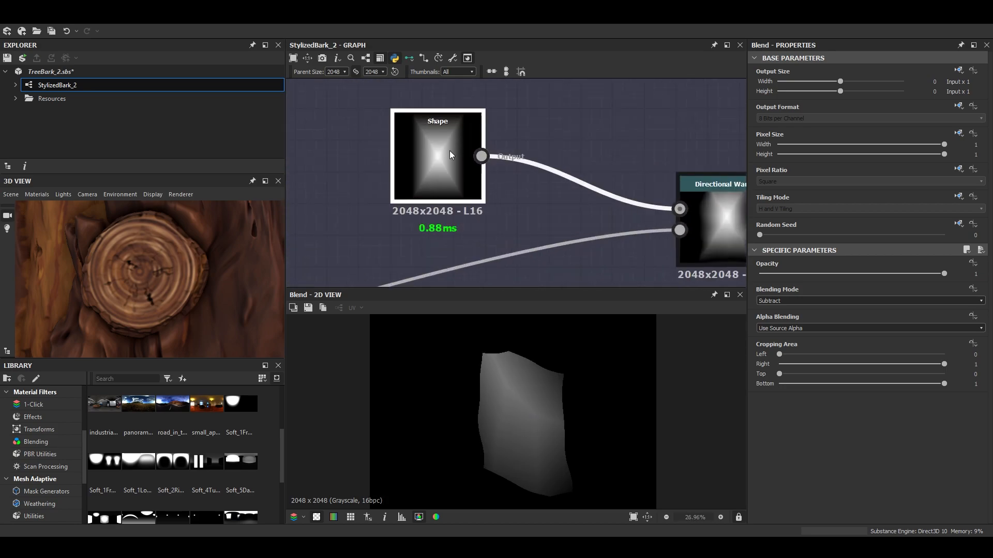
pyautogui.doubleClick(449, 151)
pyautogui.scroll(-4, 555, 376)
pyautogui.scroll(-5, 773, 360)
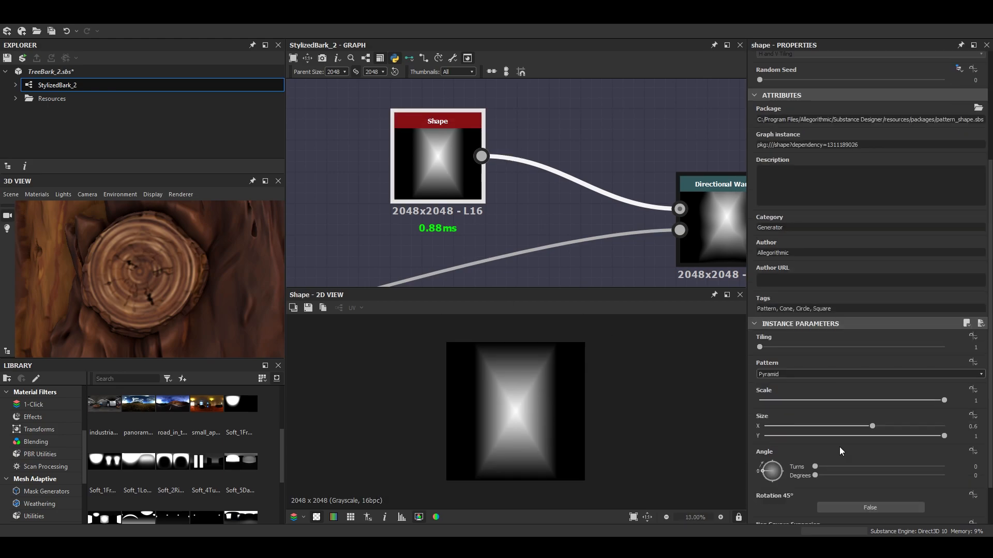
pyautogui.scroll(-2, 831, 399)
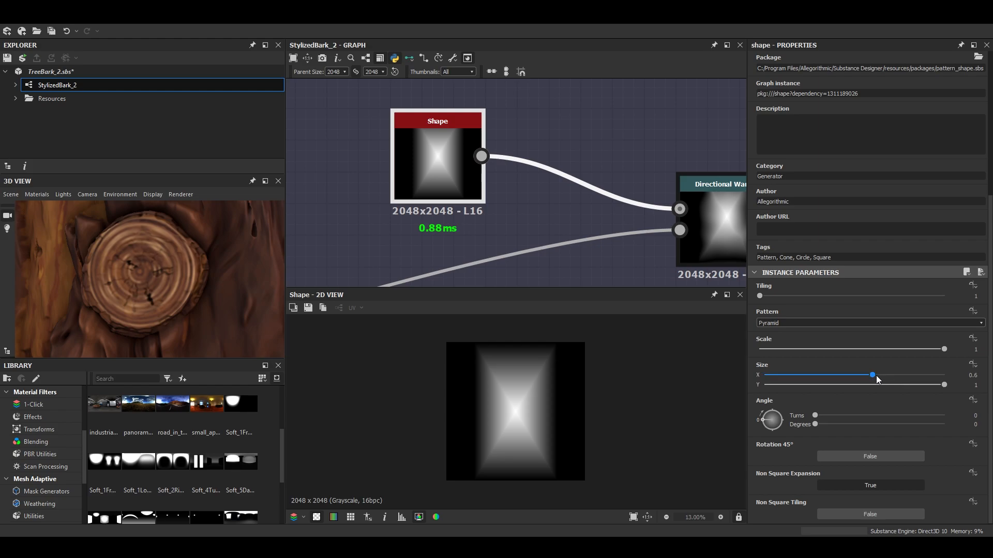
pyautogui.scroll(1, 541, 420)
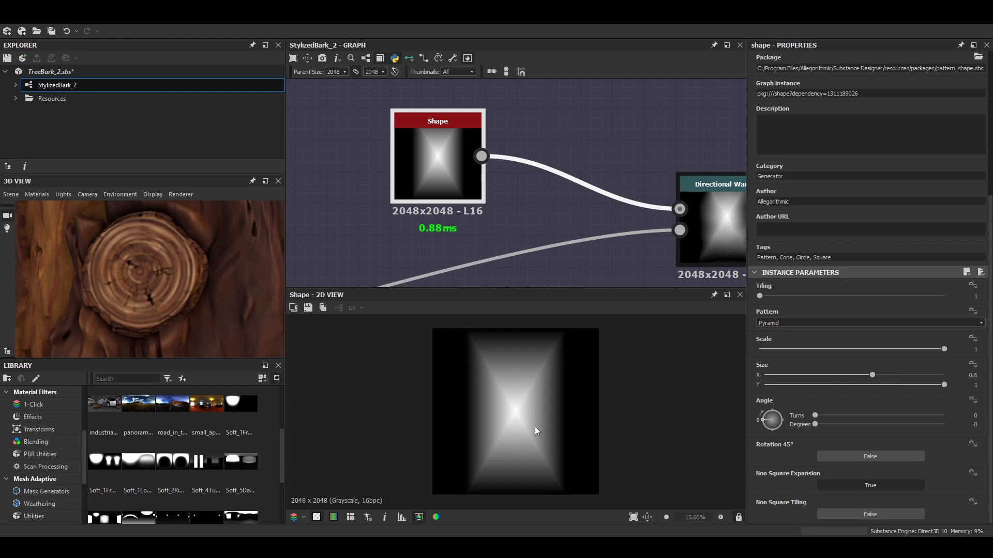
pyautogui.scroll(2, 531, 431)
pyautogui.moveTo(531, 432)
pyautogui.mouseDown(button='middle')
pyautogui.moveTo(523, 411)
pyautogui.moveTo(520, 430)
pyautogui.mouseUp(button='middle')
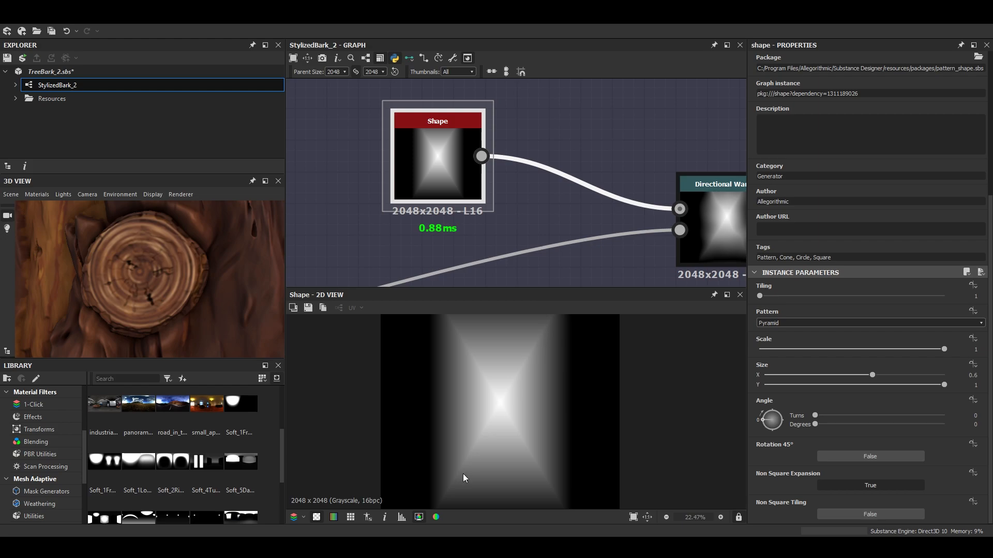
# Preview the first Directional Warp node after the Shape and examine its intensity and warp angle.
pyautogui.scroll(-3, 520, 199)
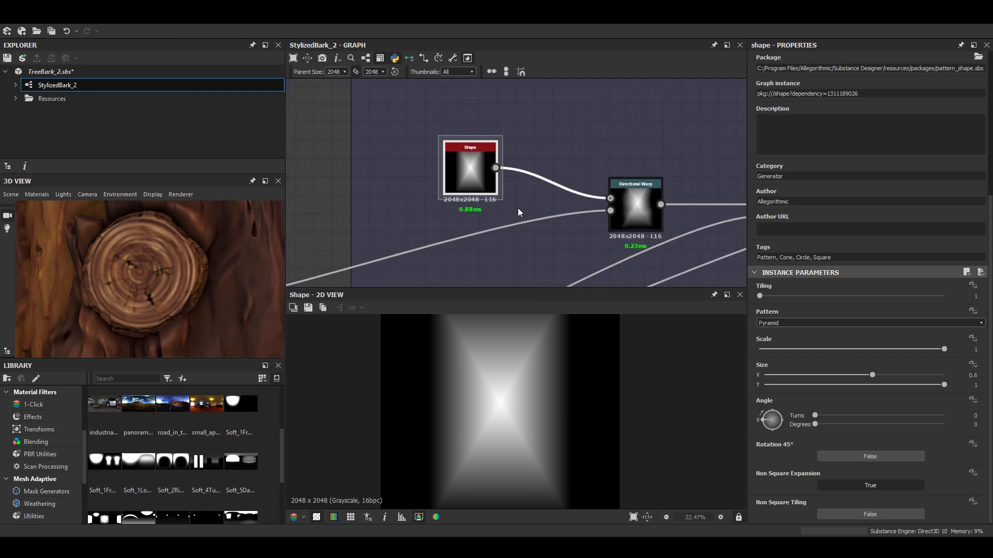
pyautogui.moveTo(504, 224); pyautogui.dragTo(476, 206, button='middle')
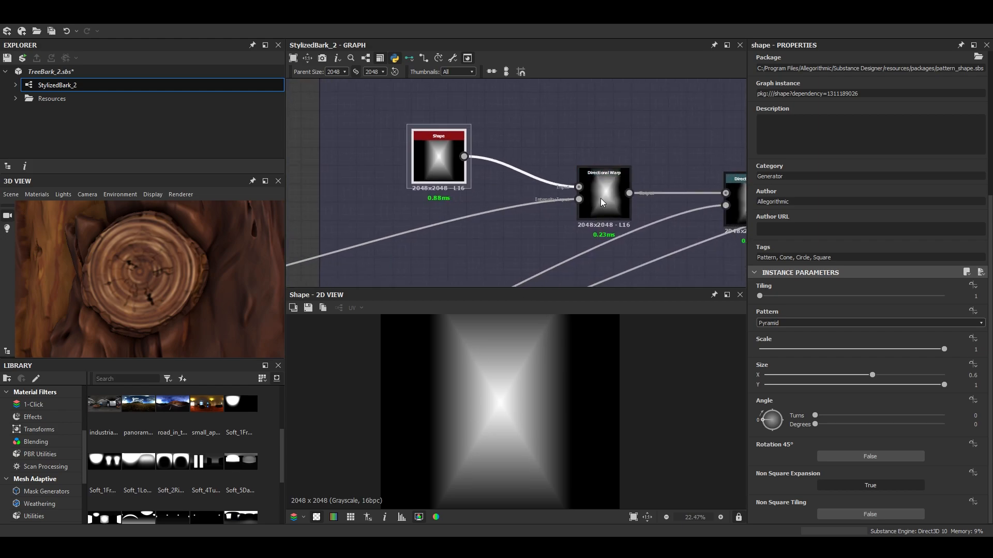
pyautogui.doubleClick(601, 199)
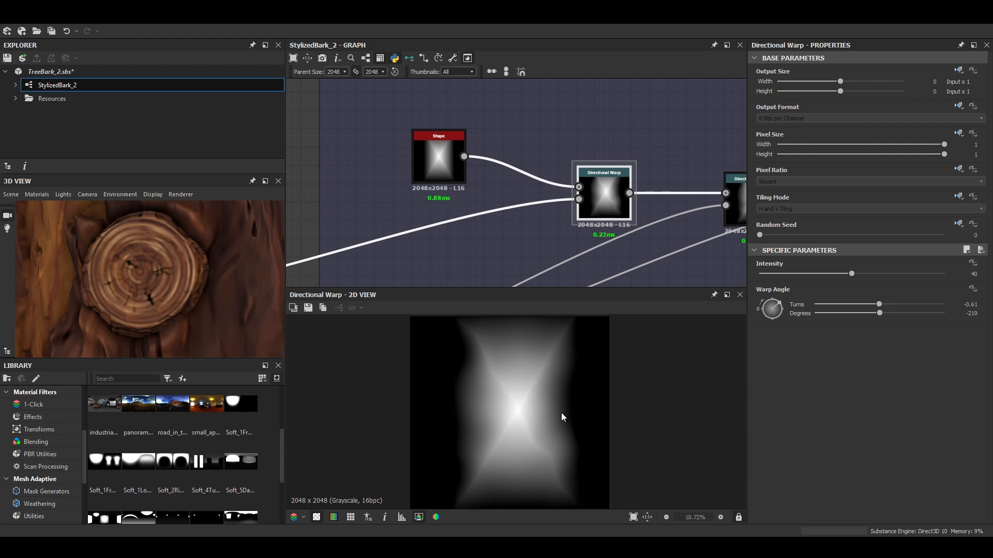
pyautogui.scroll(2, 560, 477)
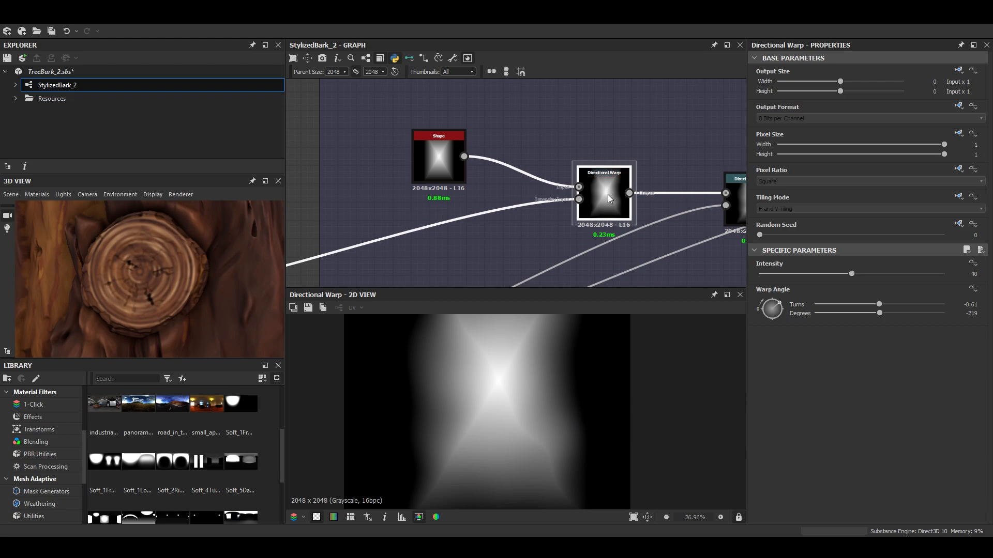
pyautogui.moveTo(609, 195); pyautogui.dragTo(594, 178, button='middle')
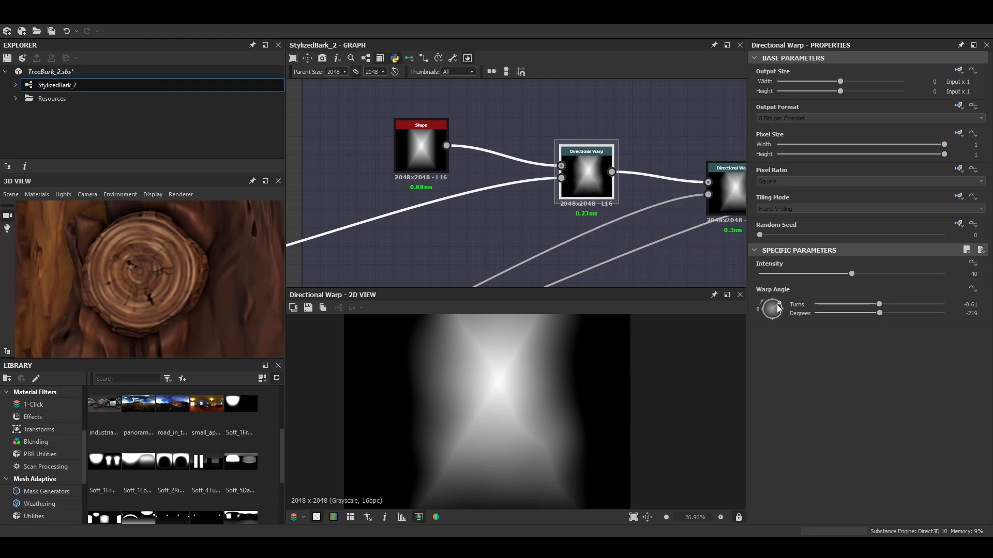
# Try warp angles of 100 and 120 degrees on the first Directional Warp.
pyautogui.doubleClick(969, 313)
pyautogui.press('Return')
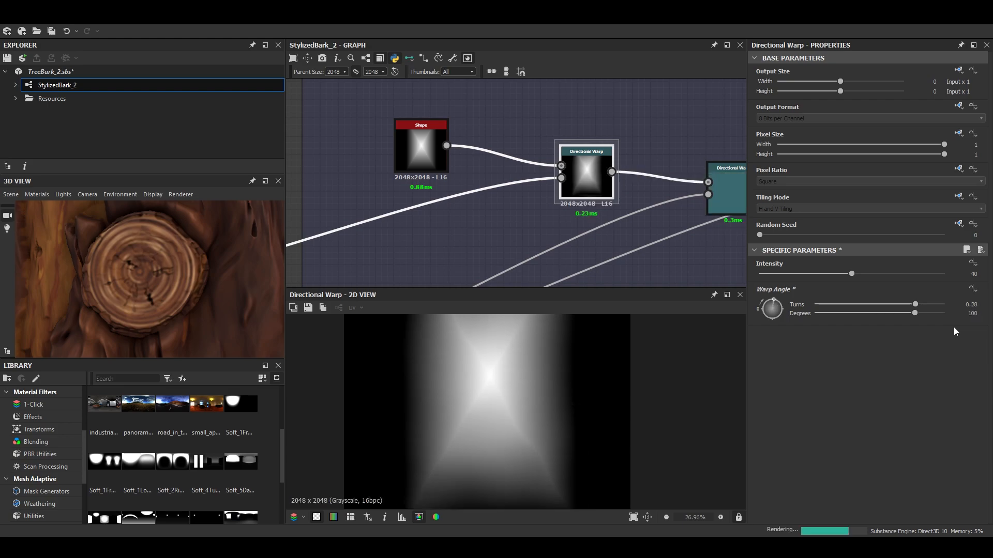
pyautogui.doubleClick(972, 312)
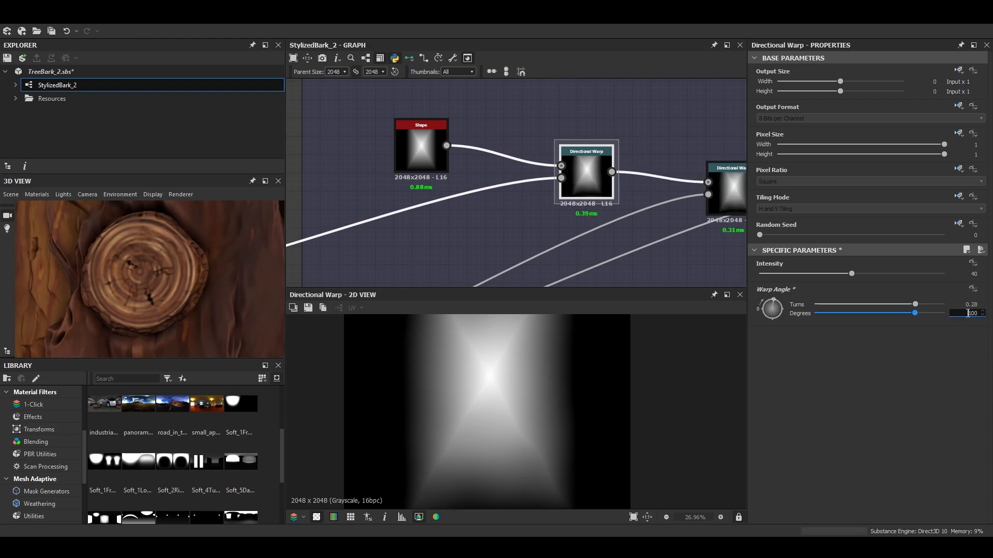
pyautogui.write('1')
pyautogui.write('20')
pyautogui.press('Return')
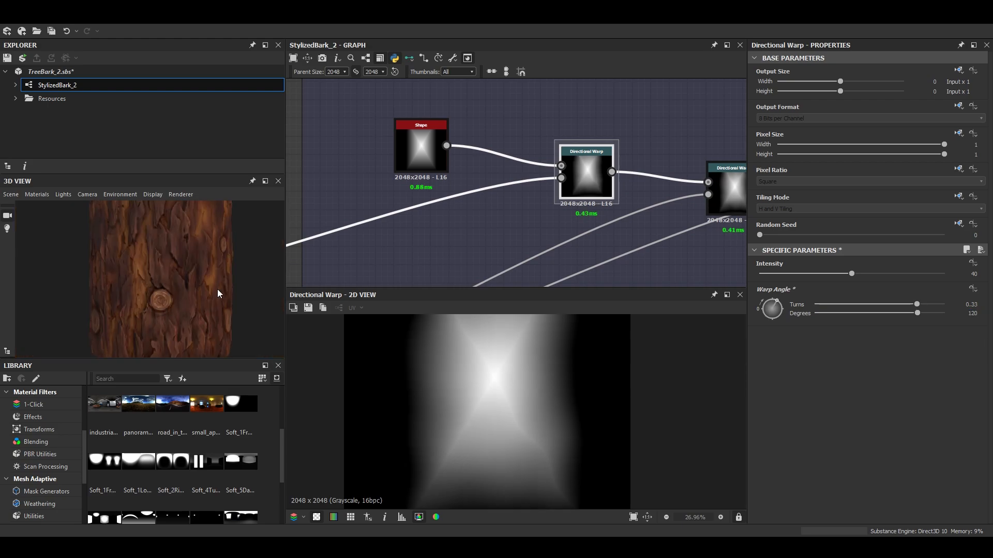
# Enlarge the 3D view vertically in both directions and inspect the bark cylinder from different angles.
pyautogui.moveTo(217, 290); pyautogui.dragTo(190, 282)
pyautogui.scroll(2, 190, 282)
pyautogui.scroll(-5, 195, 283)
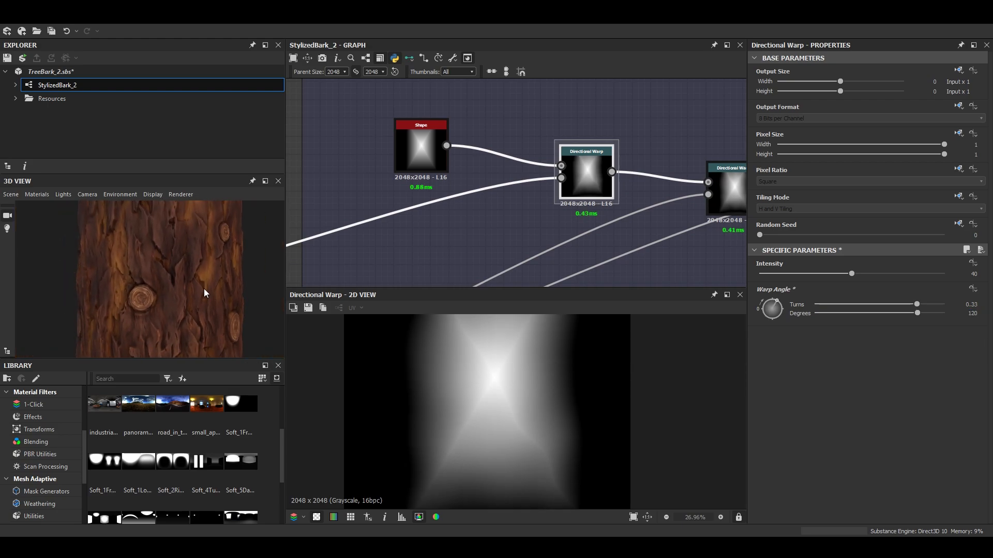
pyautogui.scroll(2, 198, 293)
pyautogui.moveTo(197, 293); pyautogui.dragTo(219, 113)
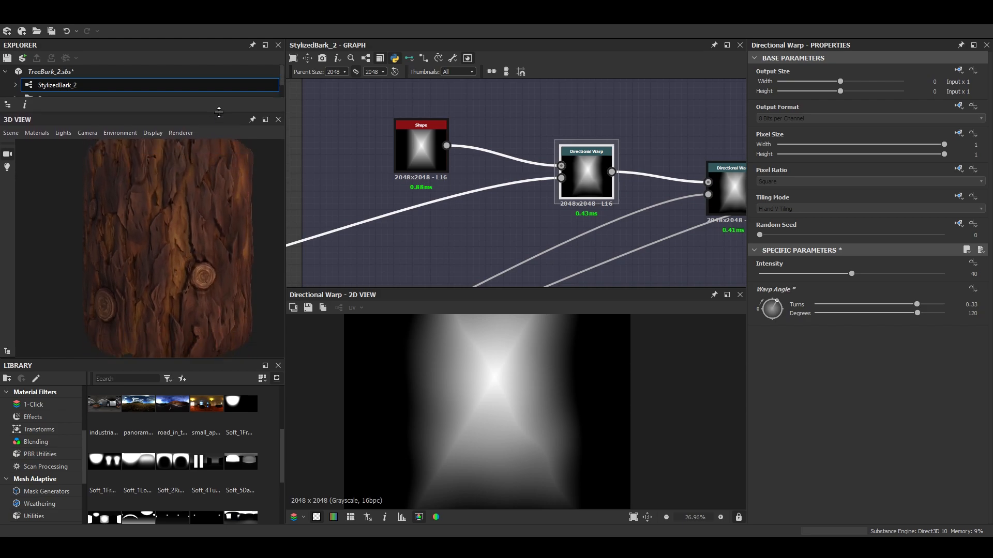
pyautogui.moveTo(208, 359); pyautogui.dragTo(208, 437)
# Try another warp angle on the first Directional Warp, and undo the trial angle changes.
pyautogui.click(975, 313)
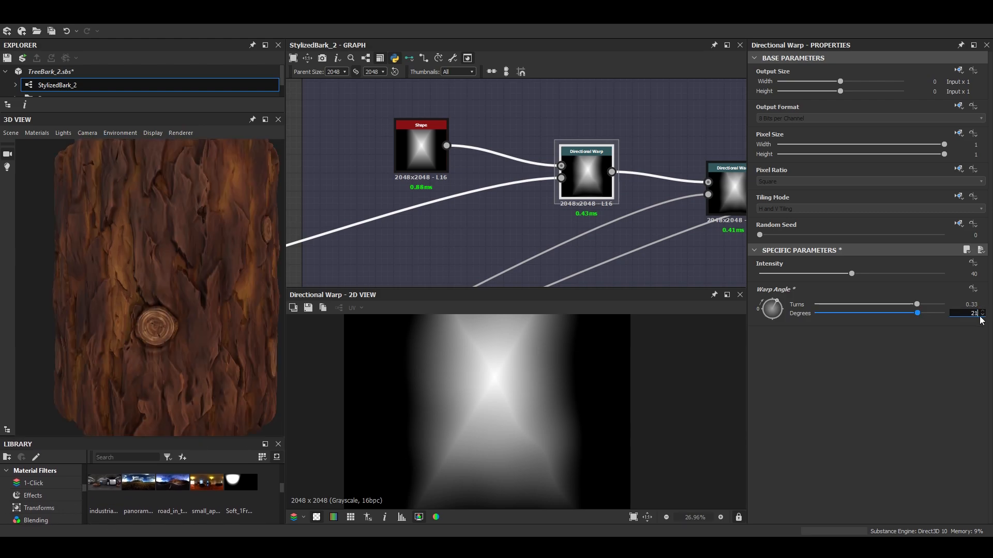
pyautogui.hotkey('ctrl', 'z')
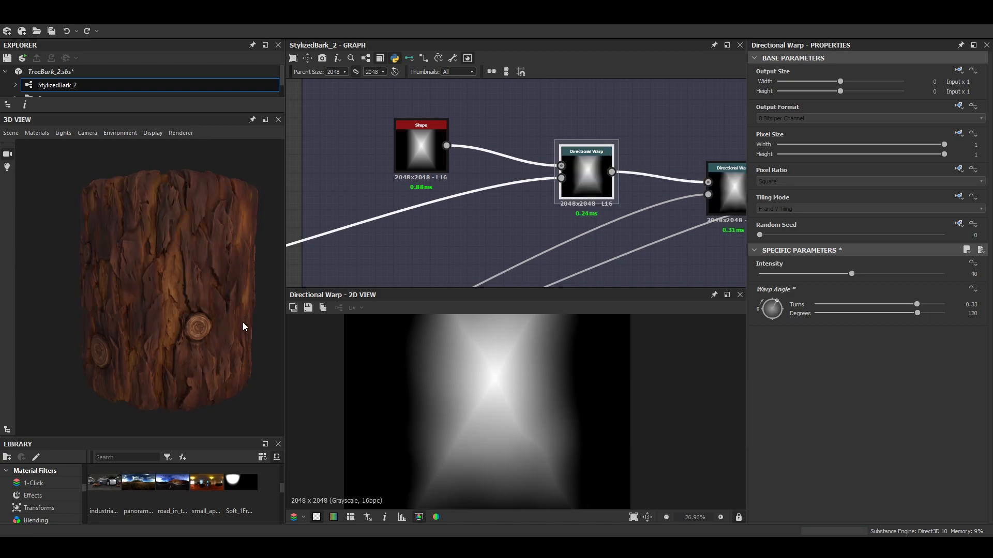
pyautogui.hotkey('ctrl', 'z')
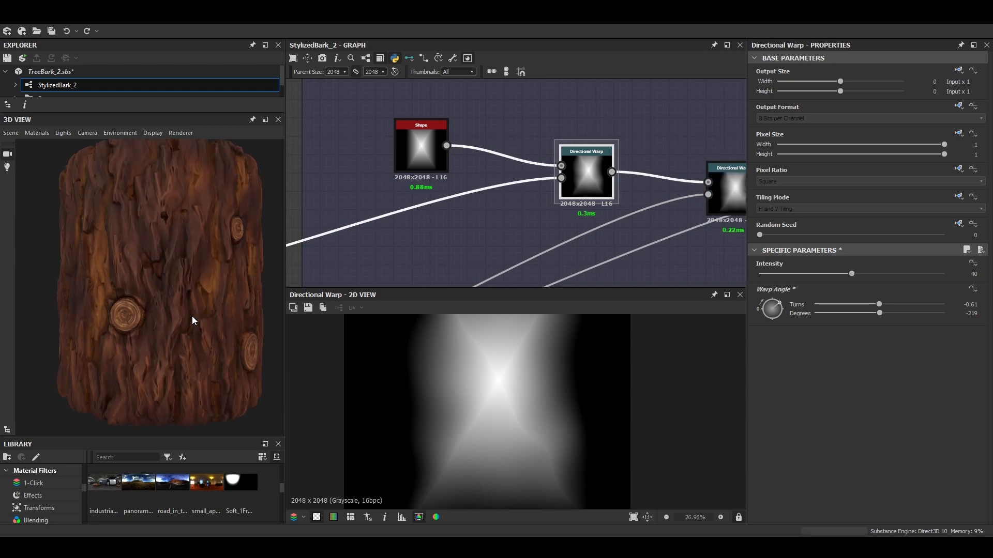
# Inspect the bark cylinder in the 3D view and compare it with the Directional Warp's 2D output.
pyautogui.moveTo(190, 322); pyautogui.dragTo(191, 322)
pyautogui.scroll(2, 191, 323)
pyautogui.scroll(-2, 191, 323)
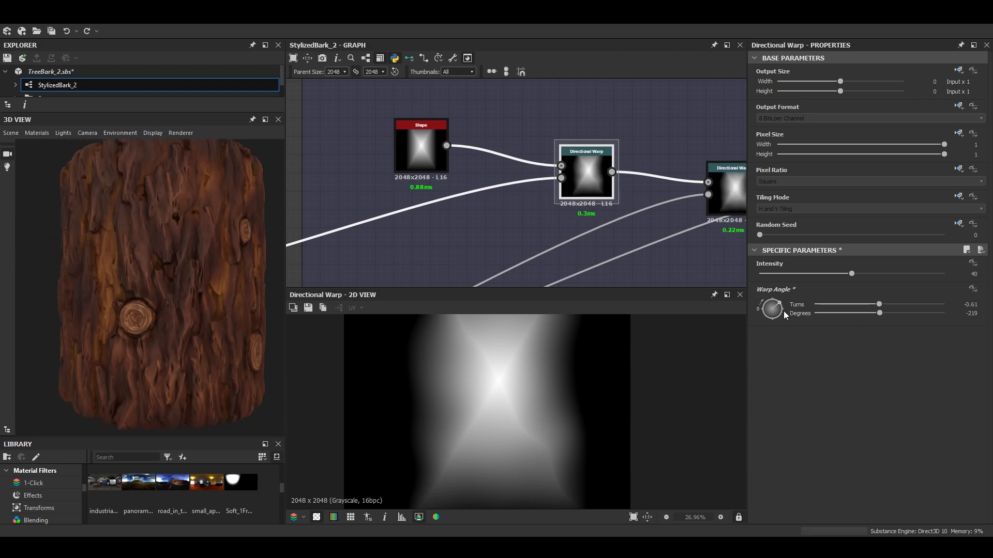
pyautogui.scroll(2, 210, 302)
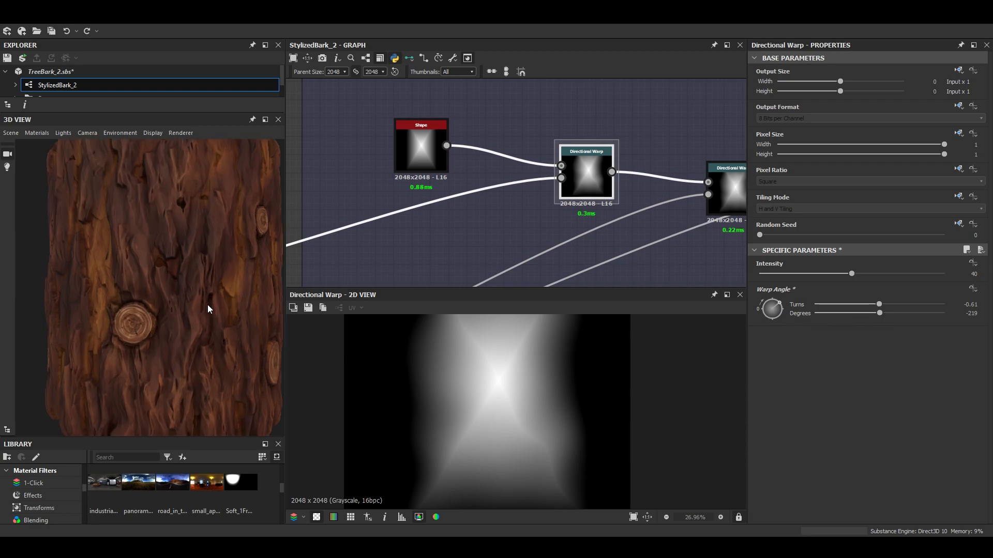
pyautogui.scroll(-2, 208, 313)
pyautogui.scroll(-3, 532, 431)
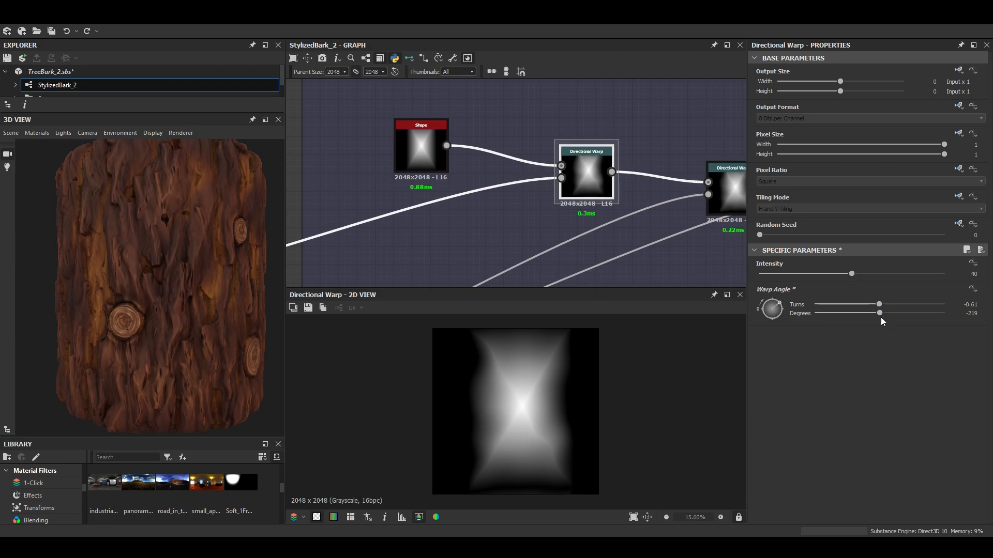
pyautogui.scroll(1, 525, 432)
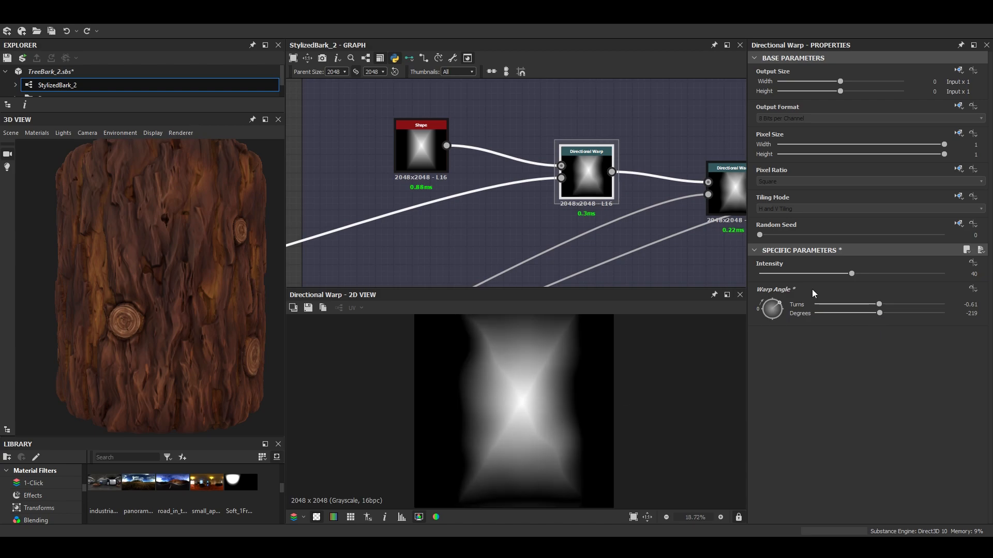
# Try an intensity of 27.26 on the first Directional Warp, restore it to 40, and try a different warp angle.
pyautogui.moveTo(852, 274); pyautogui.dragTo(823, 275)
pyautogui.moveTo(189, 349)
pyautogui.mouseDown()
pyautogui.moveTo(207, 352)
pyautogui.moveTo(180, 351)
pyautogui.mouseUp()
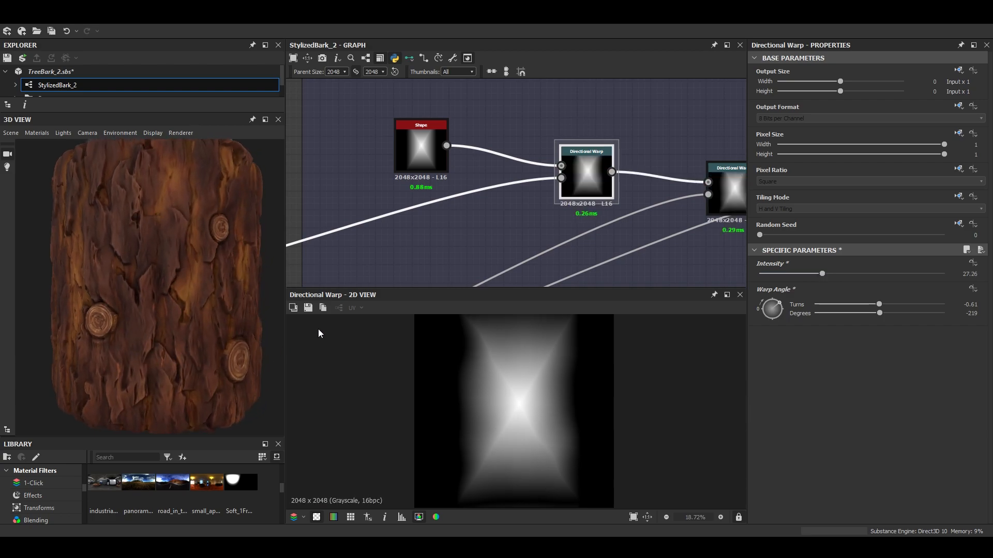
pyautogui.click(966, 275)
pyautogui.press('Return')
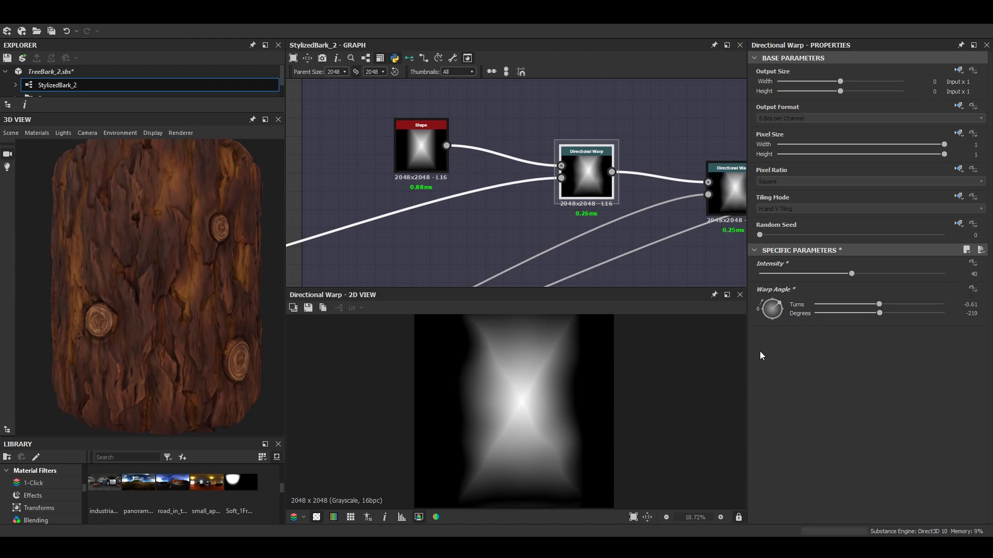
pyautogui.click(971, 313)
pyautogui.write('0')
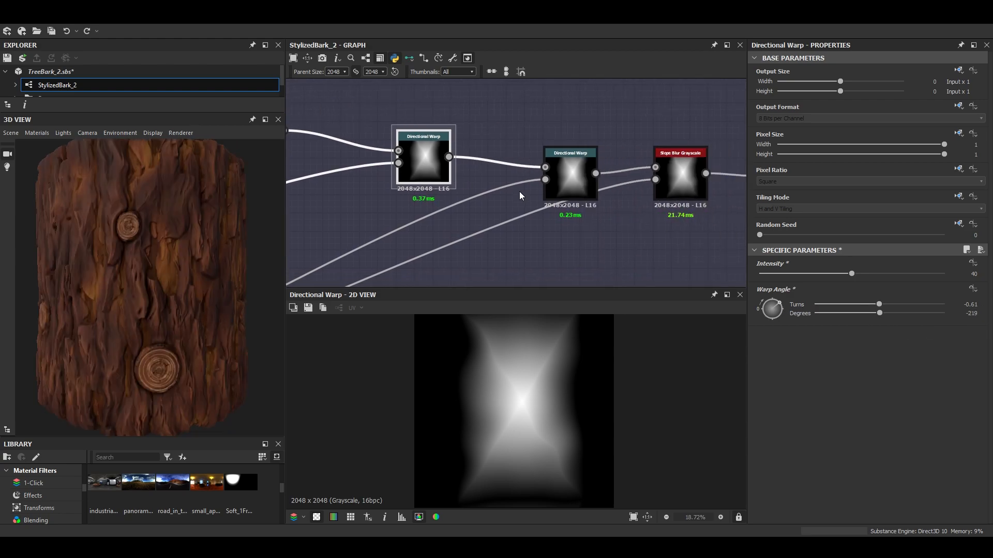
# Reposition the first two Directional Warp nodes closer together and preview the second one's output.
pyautogui.click(578, 174)
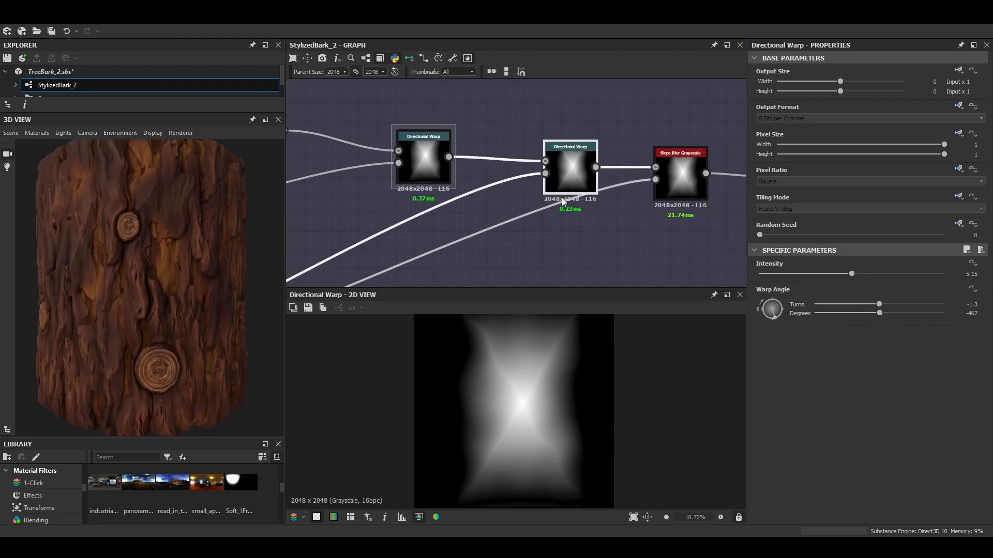
pyautogui.moveTo(440, 181); pyautogui.dragTo(439, 154)
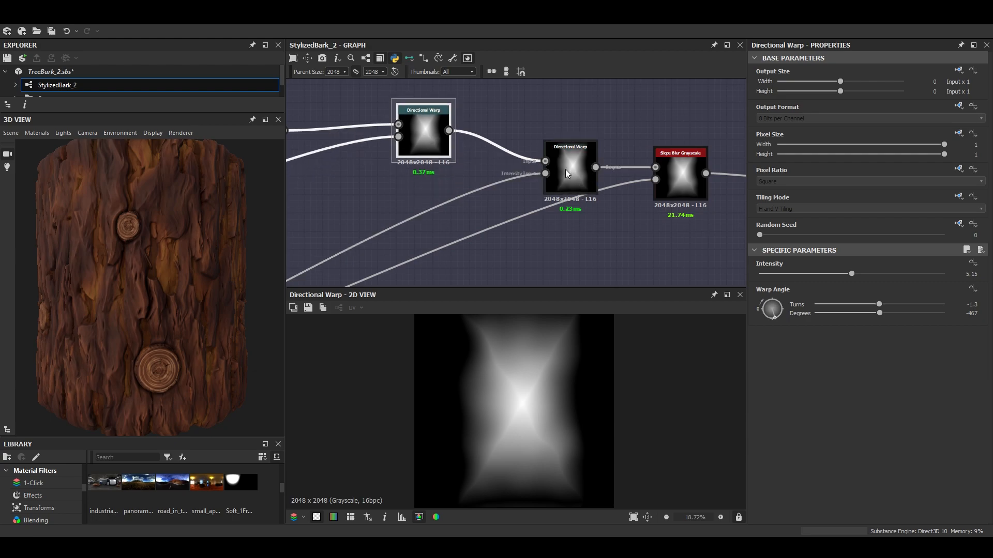
pyautogui.moveTo(560, 186); pyautogui.dragTo(524, 187)
pyautogui.click(430, 140)
pyautogui.click(535, 168)
pyautogui.scroll(-2, 563, 355)
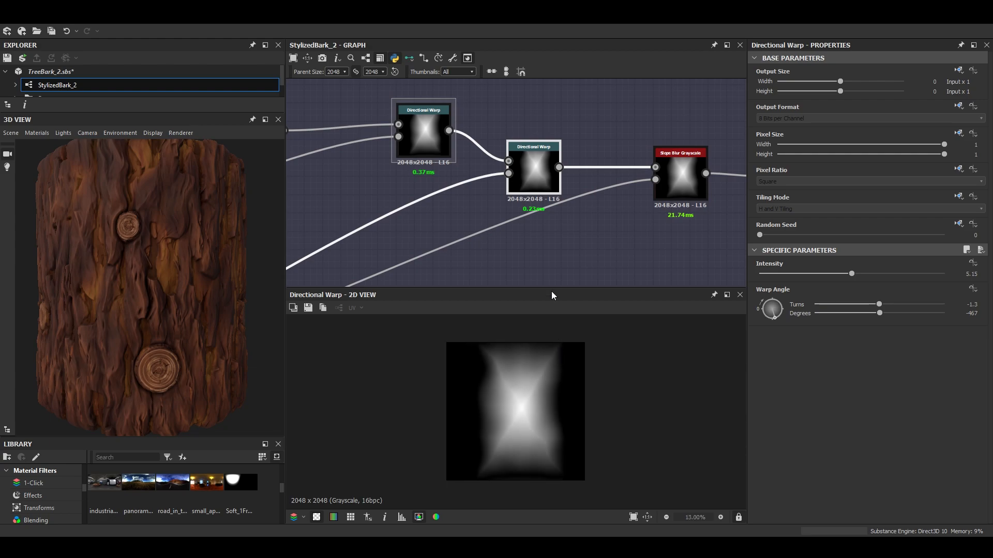
# Connect the first Directional Warp directly to the Slope Blur Grayscale, and delete the second Directional Warp.
pyautogui.moveTo(449, 130); pyautogui.dragTo(678, 159)
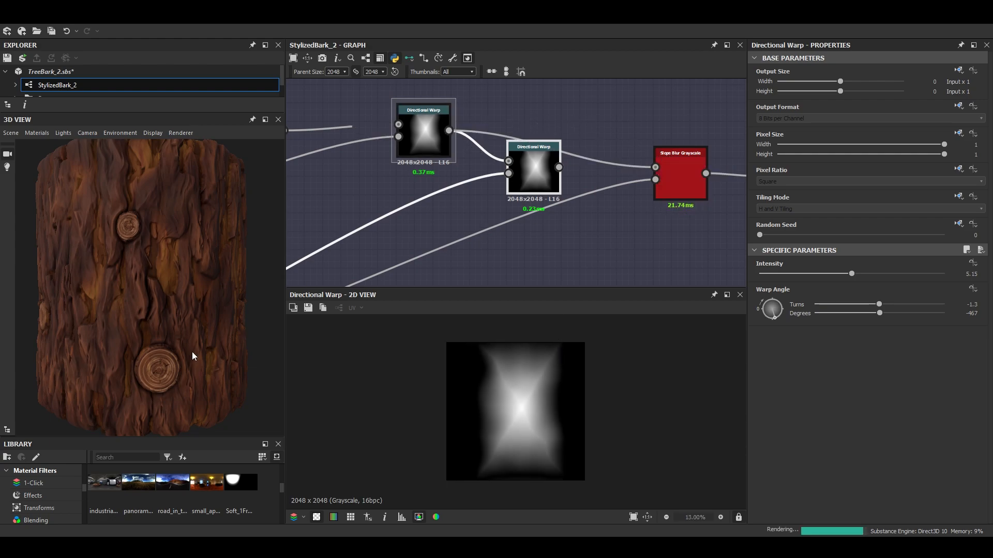
pyautogui.moveTo(166, 345); pyautogui.dragTo(178, 328)
pyautogui.moveTo(530, 181); pyautogui.dragTo(557, 190)
pyautogui.press('Delete')
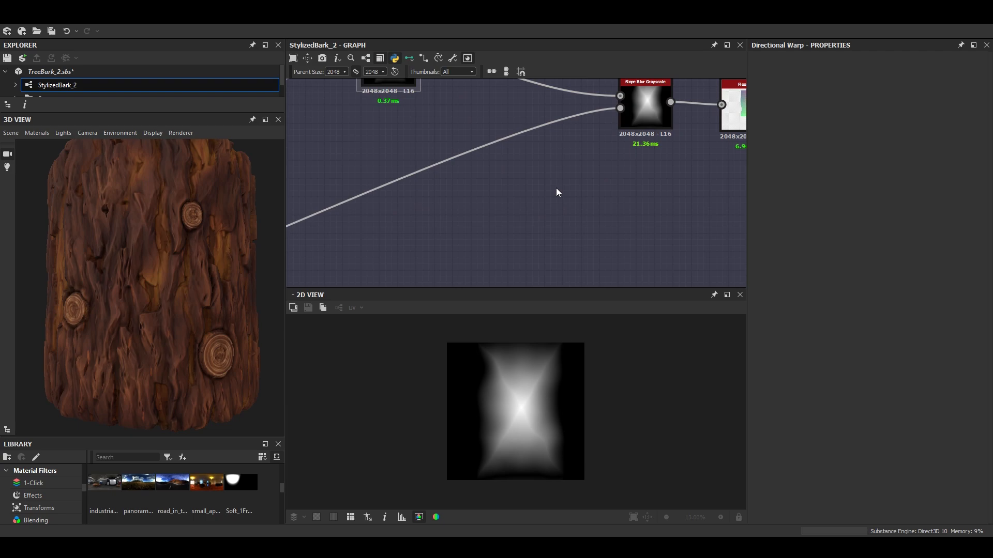
# Preview the Gaussian Noise feeding the Directional Warp, and review its scale and disorder parameters.
pyautogui.scroll(-6, 556, 187)
pyautogui.scroll(6, 358, 201)
pyautogui.scroll(-6, 587, 177)
pyautogui.scroll(4, 672, 144)
pyautogui.moveTo(654, 122); pyautogui.dragTo(653, 129)
pyautogui.click(334, 209)
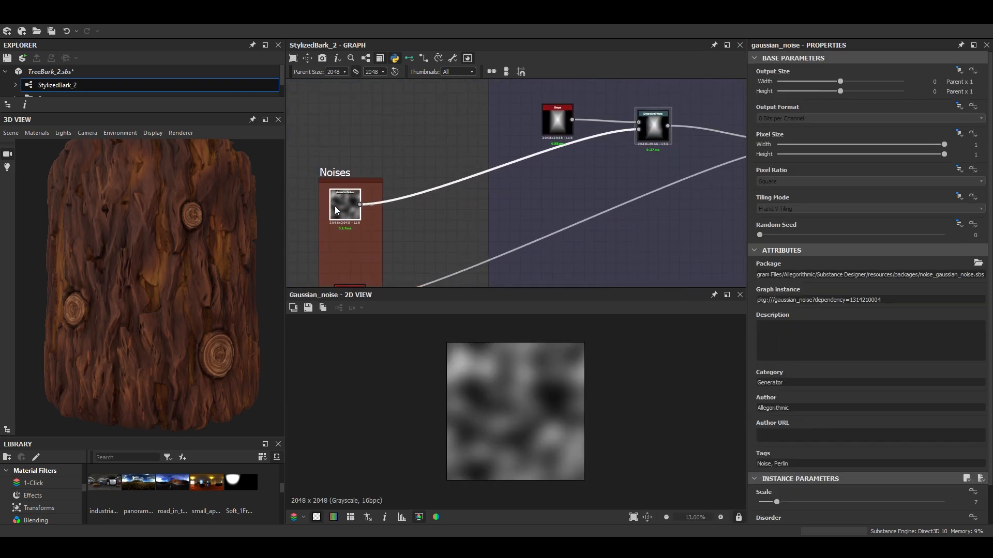
pyautogui.scroll(-2, 904, 430)
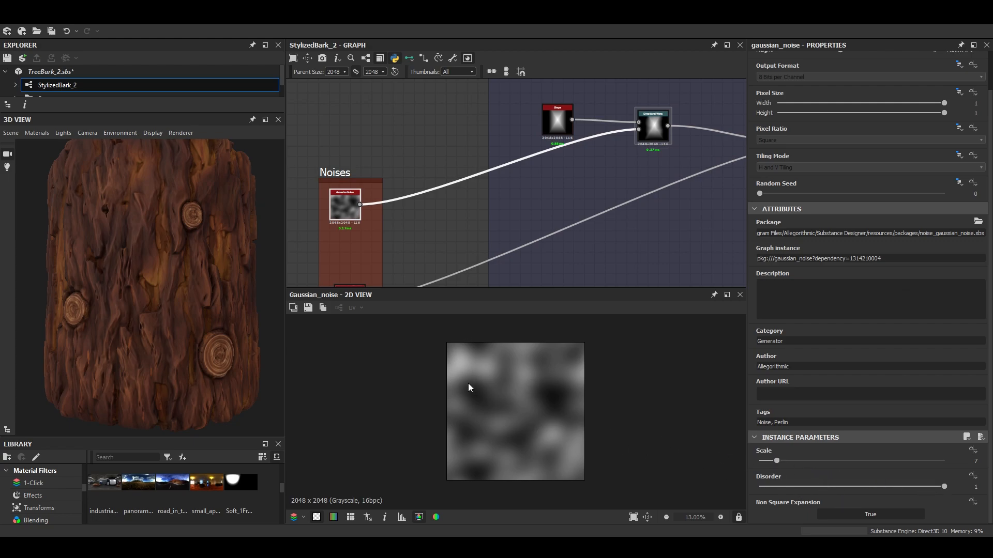
pyautogui.scroll(2, 157, 274)
pyautogui.moveTo(157, 274); pyautogui.dragTo(183, 281)
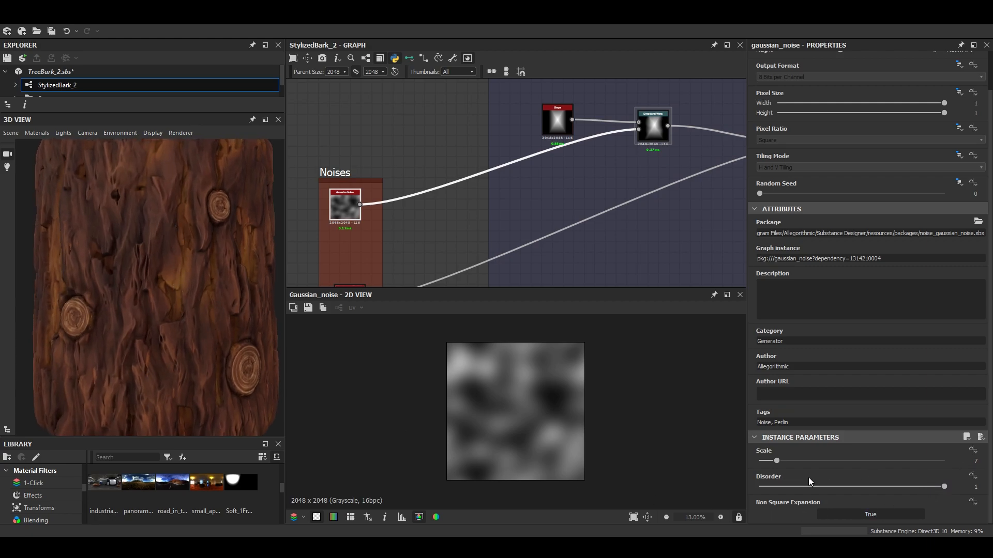
# Compare the outputs of the Directional Warp and the Slope Blur Grayscale in the 2D view.
pyautogui.scroll(-4, 543, 226)
pyautogui.moveTo(512, 231); pyautogui.dragTo(467, 182, button='middle')
pyautogui.scroll(3, 538, 172)
pyautogui.moveTo(633, 136); pyautogui.dragTo(447, 213, button='middle')
pyautogui.scroll(3, 492, 192)
pyautogui.moveTo(493, 191); pyautogui.dragTo(440, 198)
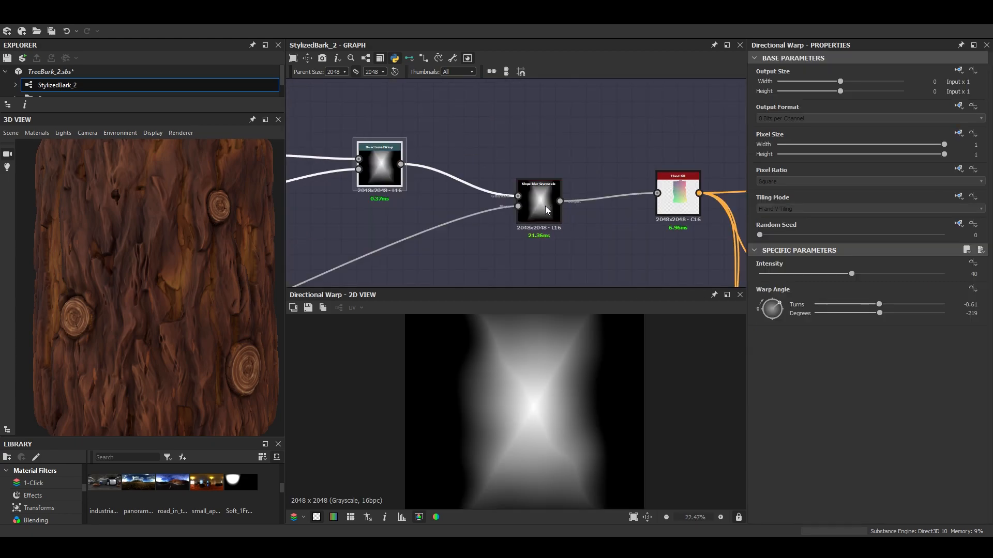
pyautogui.doubleClick(543, 205)
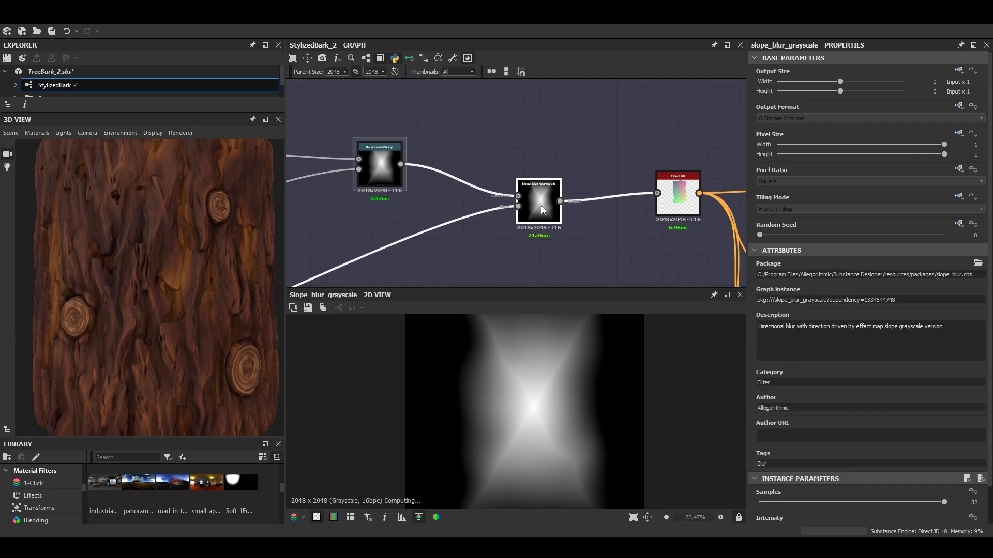
pyautogui.scroll(1, 563, 438)
pyautogui.moveTo(428, 178); pyautogui.dragTo(397, 144, button='middle')
pyautogui.doubleClick(348, 130)
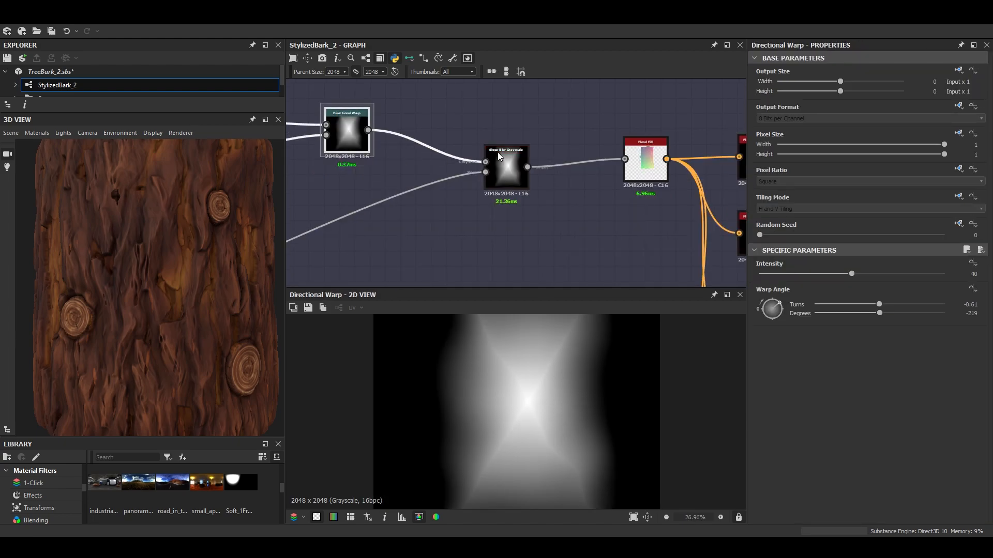
pyautogui.doubleClick(505, 161)
# Connect the Directional Warp directly to the Flood Fill, and delete the bypassed Slope Blur Grayscale.
pyautogui.moveTo(507, 168); pyautogui.dragTo(484, 199)
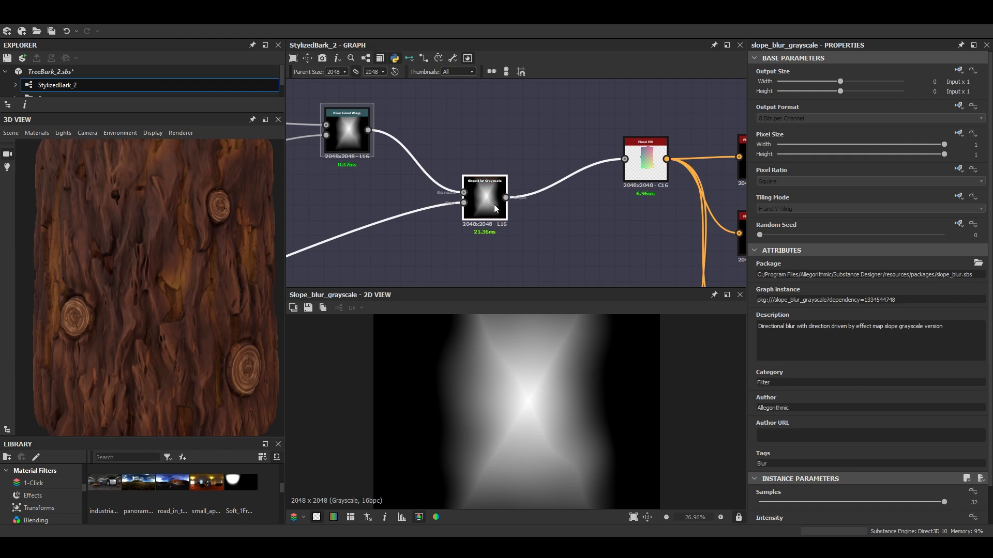
pyautogui.moveTo(491, 207); pyautogui.dragTo(488, 221)
pyautogui.moveTo(368, 130); pyautogui.dragTo(636, 164)
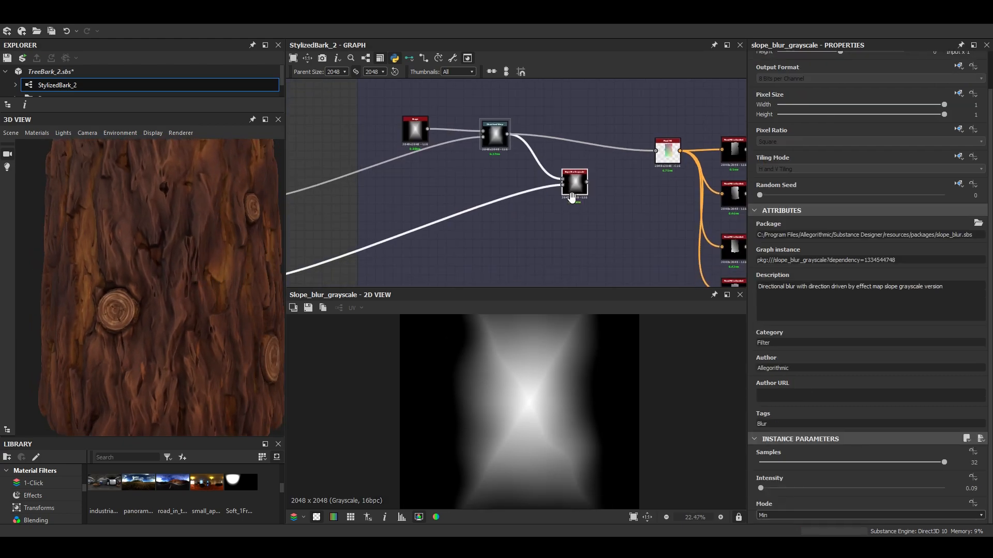
pyautogui.moveTo(574, 203); pyautogui.dragTo(574, 214, button='middle')
pyautogui.scroll(4, 574, 214)
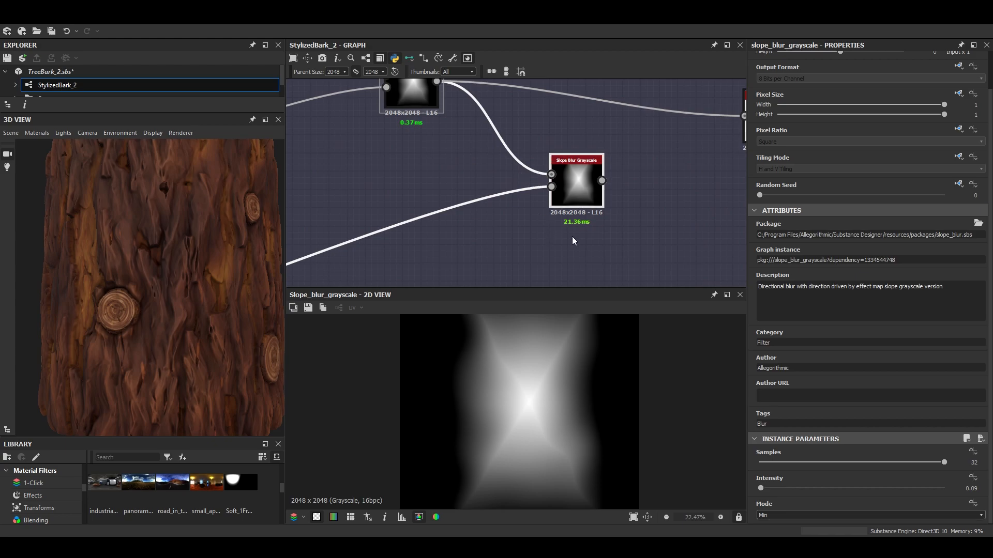
pyautogui.scroll(1, 577, 229)
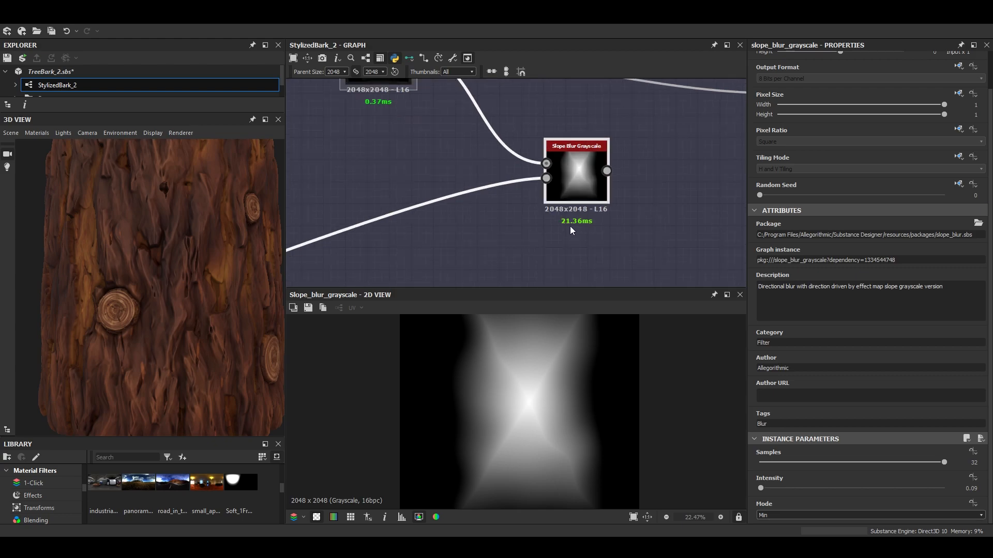
pyautogui.scroll(-3, 592, 232)
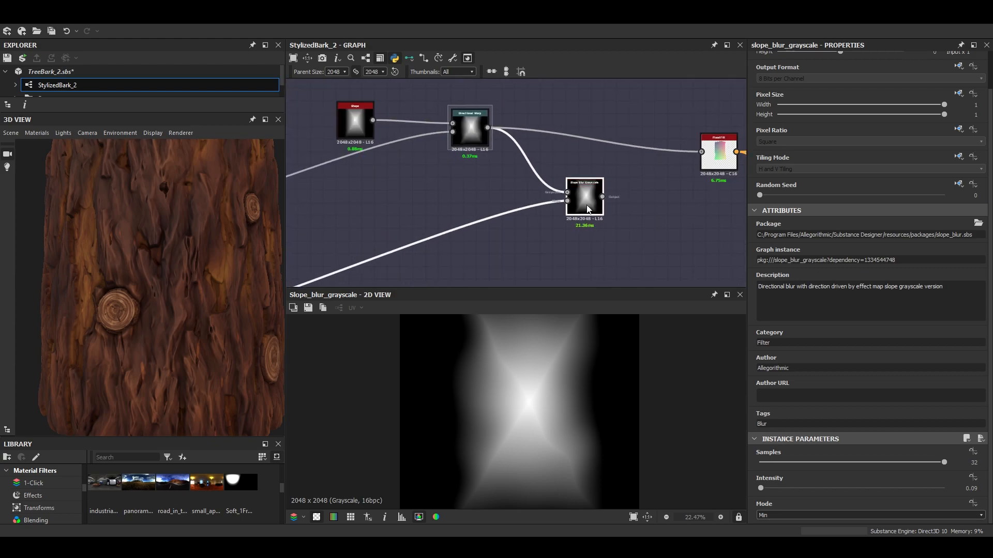
pyautogui.press('Delete')
# Delete the unused Perlin Noise node from the Noises frame.
pyautogui.scroll(-1, 458, 191)
pyautogui.scroll(-2, 459, 191)
pyautogui.scroll(5, 408, 219)
pyautogui.moveTo(384, 181); pyautogui.dragTo(381, 182)
pyautogui.moveTo(381, 182); pyautogui.dragTo(402, 218, button='middle')
pyautogui.scroll(-1, 402, 216)
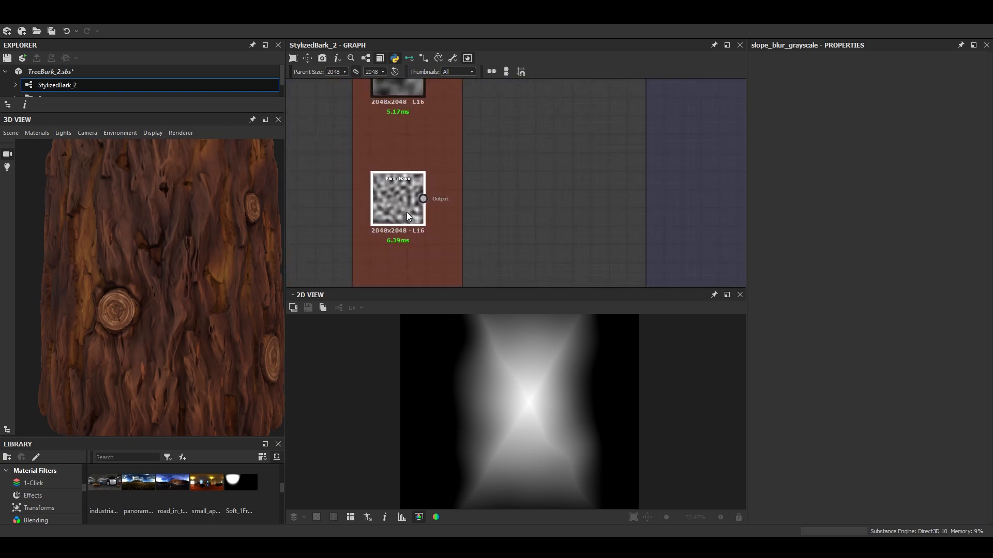
pyautogui.moveTo(407, 213); pyautogui.dragTo(415, 216)
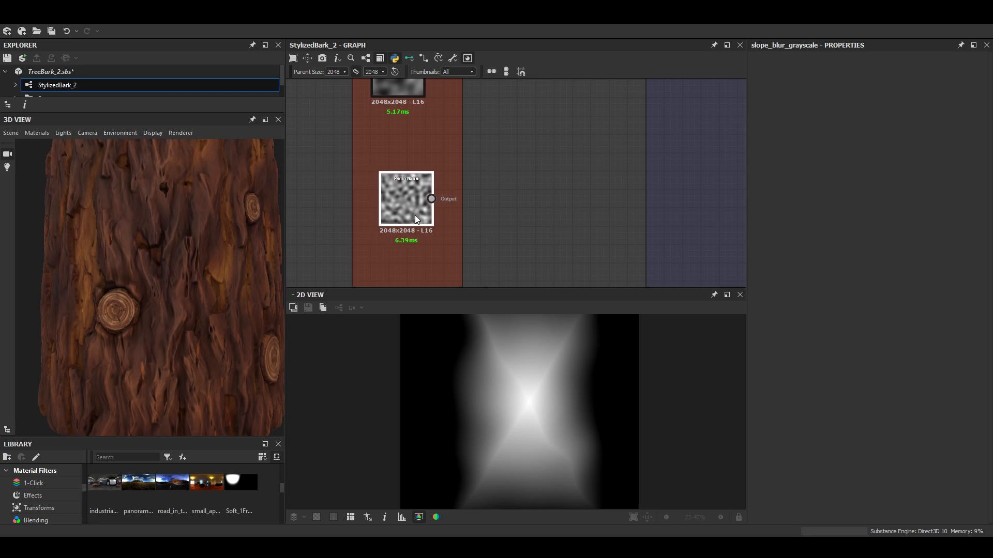
pyautogui.press('Delete')
# Move the Flood Fill node closer to the Directional Warp.
pyautogui.scroll(-5, 477, 225)
pyautogui.moveTo(534, 189); pyautogui.dragTo(378, 194, button='middle')
pyautogui.scroll(3, 575, 152)
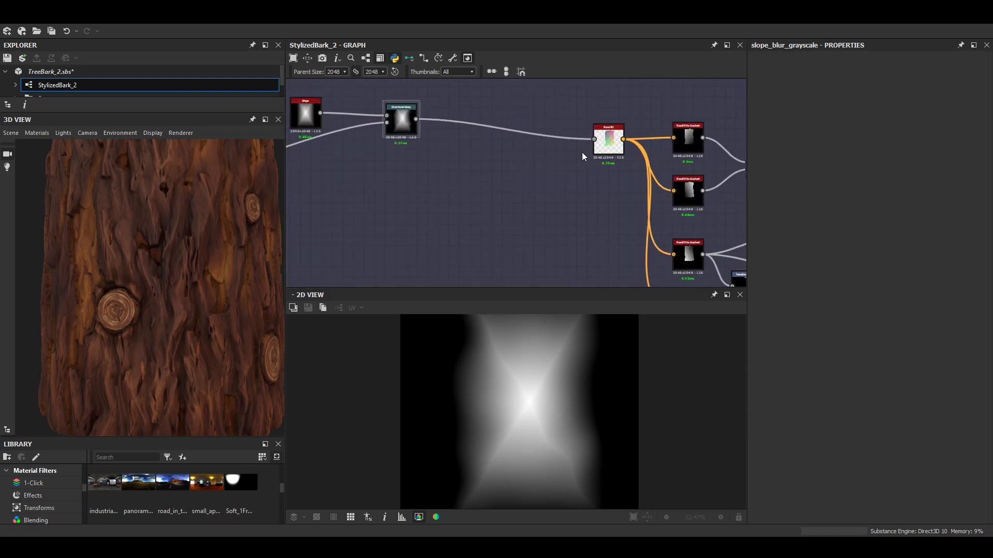
pyautogui.moveTo(607, 140); pyautogui.dragTo(537, 147)
# Preview the Flood Fill output and the first Flood Fill to Gradient node fed by it.
pyautogui.scroll(-2, 548, 157)
pyautogui.moveTo(552, 162); pyautogui.dragTo(474, 137, button='middle')
pyautogui.scroll(2, 475, 139)
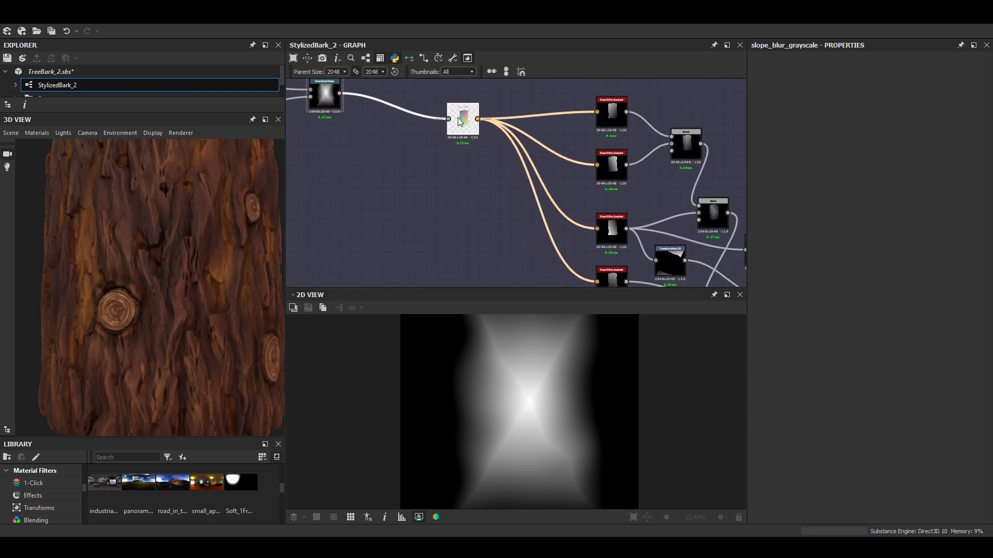
pyautogui.doubleClick(463, 122)
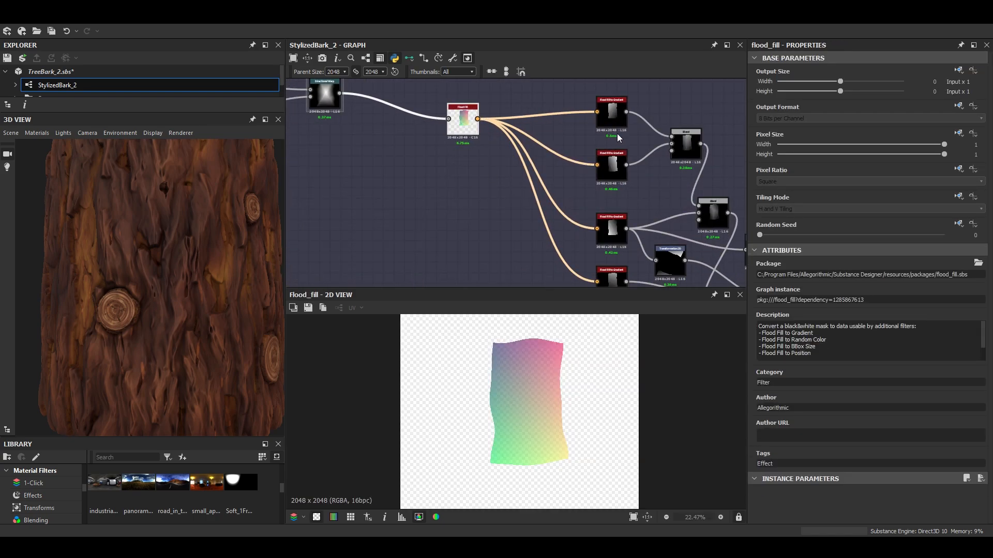
pyautogui.moveTo(617, 134); pyautogui.dragTo(591, 170, button='middle')
pyautogui.scroll(3, 581, 151)
pyautogui.doubleClick(582, 151)
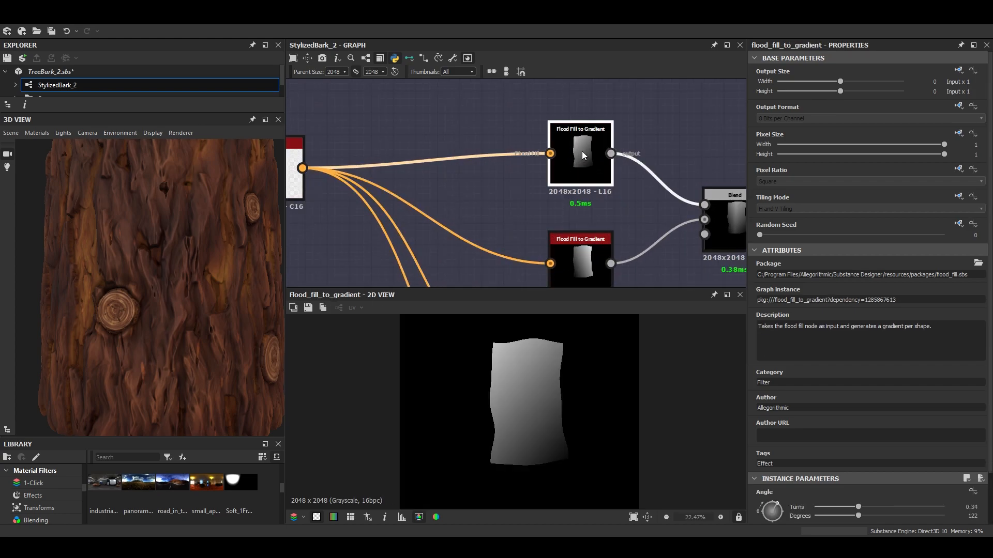
pyautogui.scroll(-3, 580, 172)
pyautogui.moveTo(592, 242)
pyautogui.mouseDown(button='middle')
pyautogui.moveTo(592, 202)
pyautogui.moveTo(588, 254)
pyautogui.mouseUp(button='middle')
pyautogui.scroll(-2, 575, 191)
pyautogui.moveTo(501, 155); pyautogui.dragTo(508, 182, button='middle')
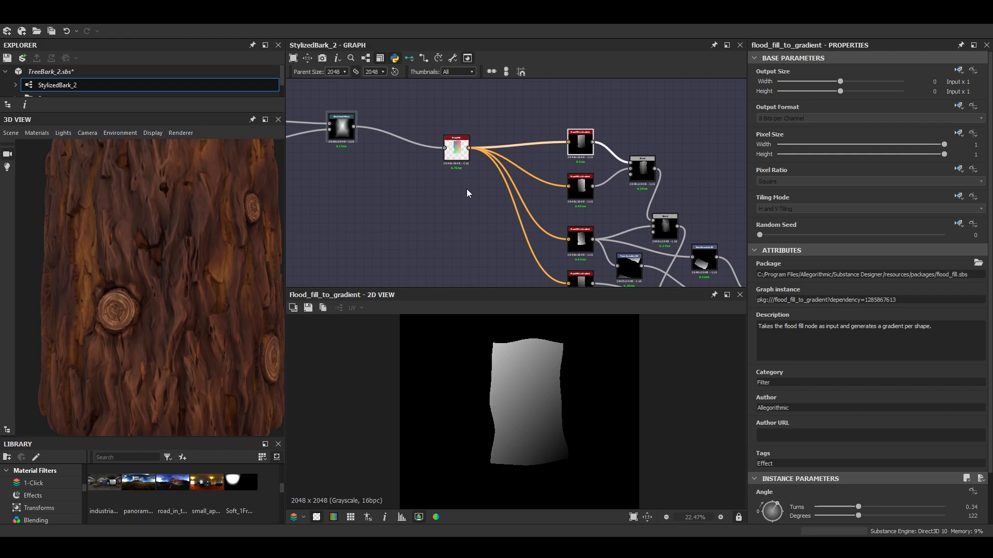
# Preview the Flood Fill again, and review its description and the gradient nodes it feeds.
pyautogui.moveTo(611, 221); pyautogui.dragTo(490, 153, button='middle')
pyautogui.scroll(3, 328, 100)
pyautogui.moveTo(328, 101); pyautogui.dragTo(405, 160, button='middle')
pyautogui.doubleClick(405, 160)
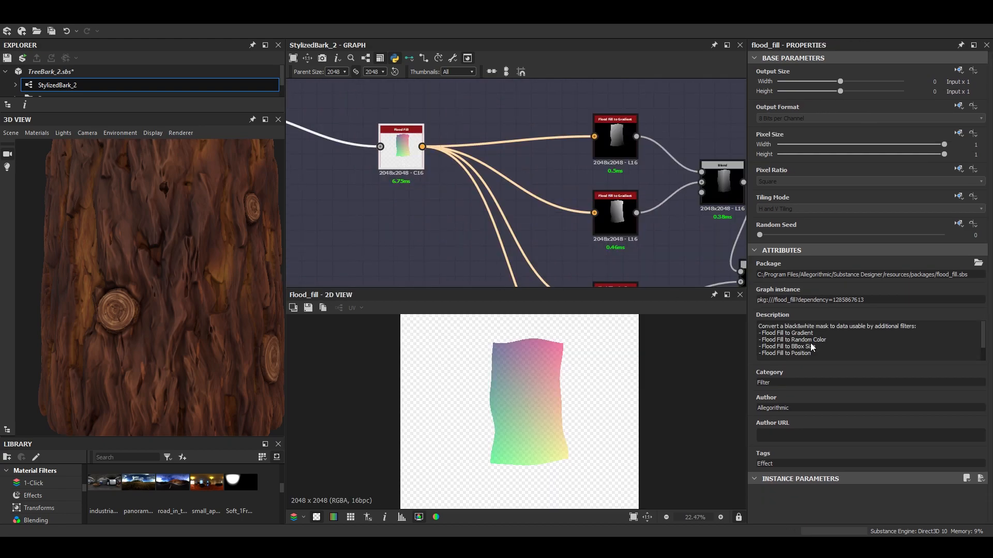
pyautogui.moveTo(443, 220); pyautogui.dragTo(535, 228, button='middle')
pyautogui.moveTo(606, 208); pyautogui.dragTo(474, 172, button='middle')
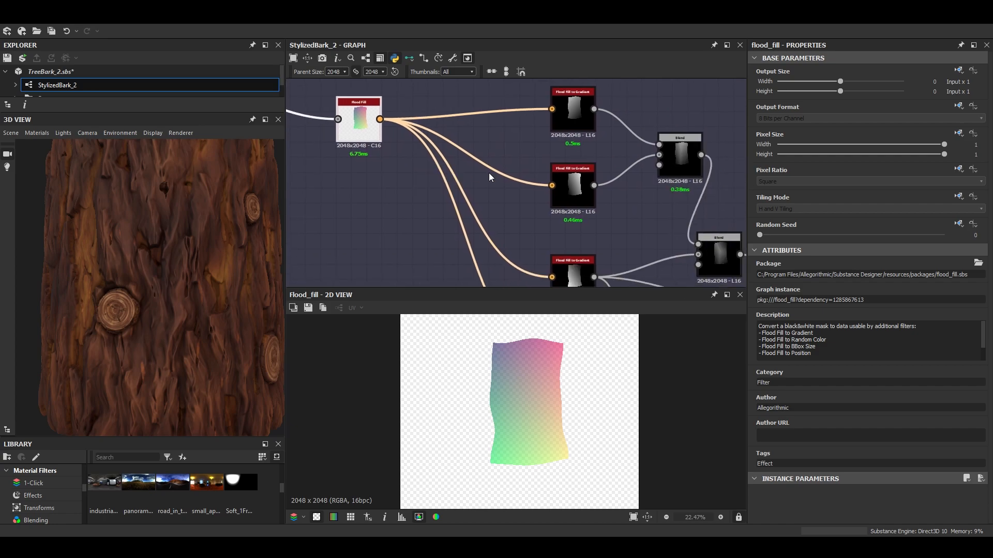
pyautogui.moveTo(473, 134); pyautogui.dragTo(527, 150, button='middle')
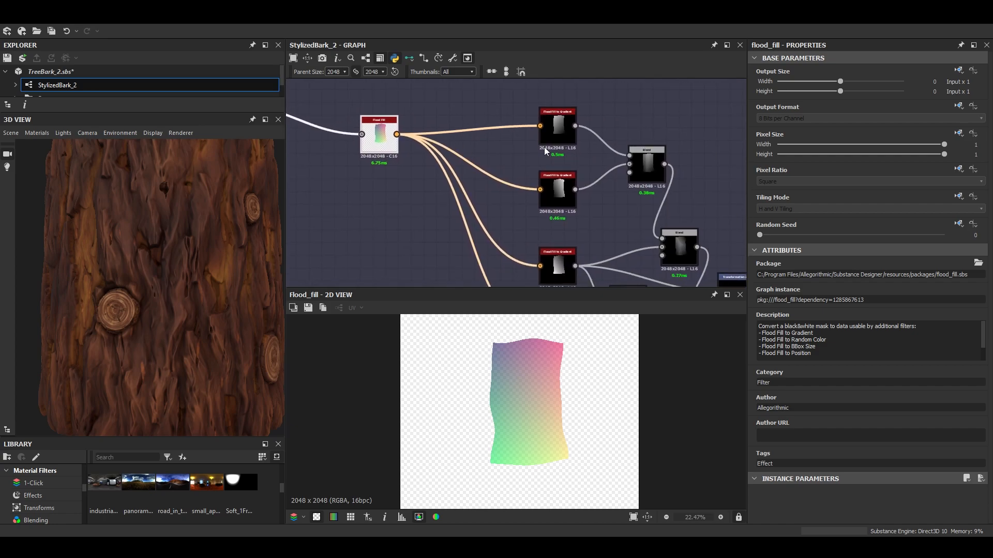
# Preview the Flood Fill to Gradient nodes one after another, and examine the final Blend that combines them.
pyautogui.doubleClick(560, 128)
pyautogui.moveTo(564, 199); pyautogui.dragTo(557, 144, button='middle')
pyautogui.click(552, 146)
pyautogui.doubleClick(552, 146)
pyautogui.moveTo(571, 188); pyautogui.dragTo(493, 160, button='middle')
pyautogui.doubleClick(535, 214)
pyautogui.scroll(-3, 491, 160)
pyautogui.scroll(2, 628, 220)
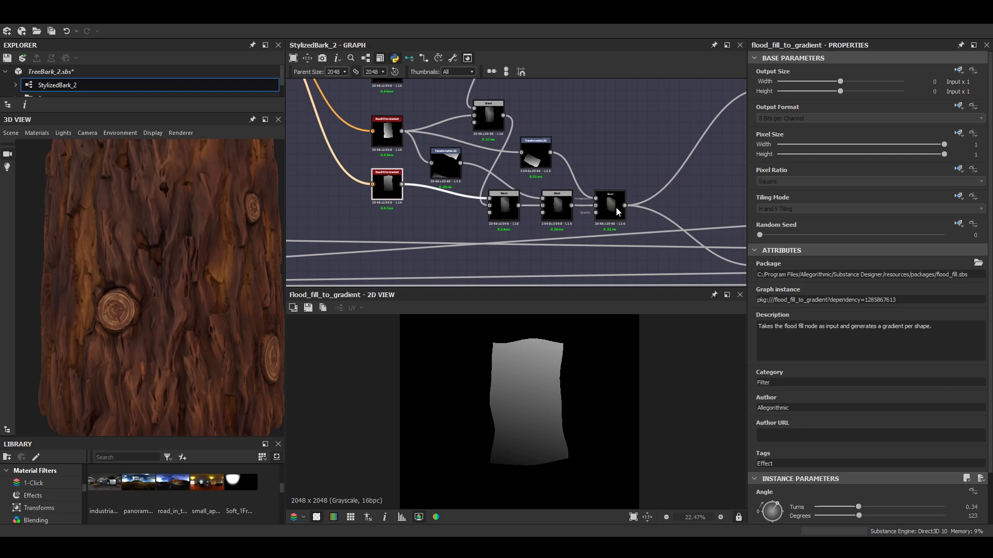
pyautogui.doubleClick(615, 208)
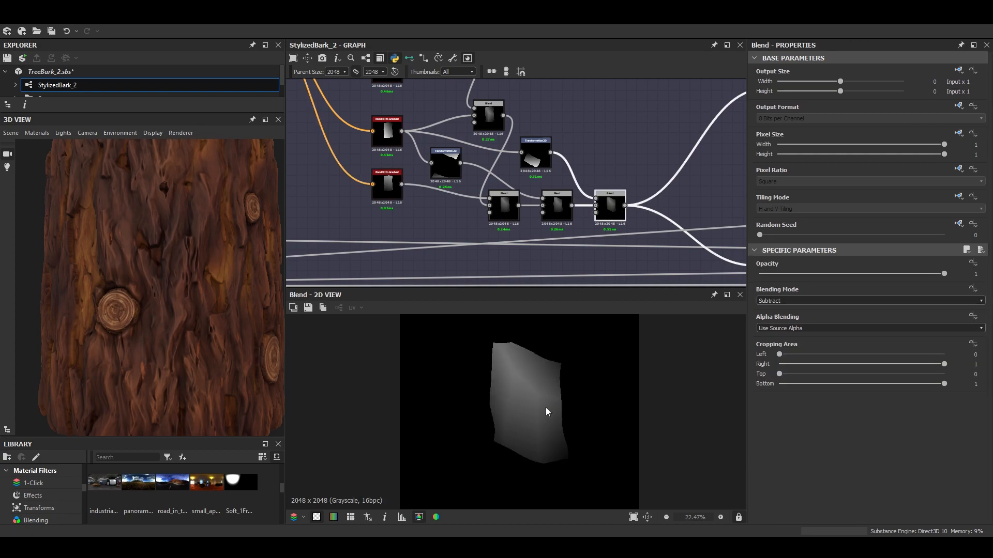
pyautogui.scroll(1, 546, 412)
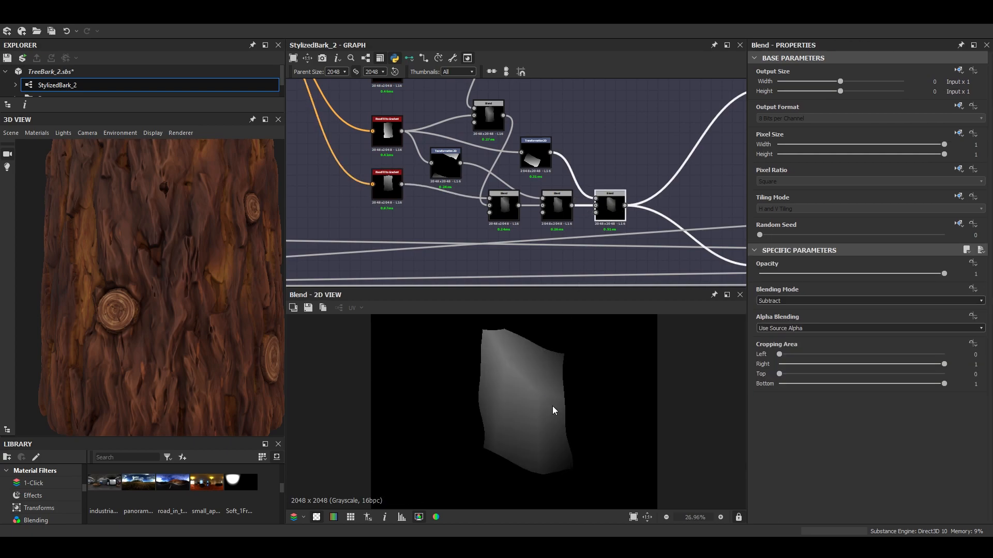
# Review the angle, angle variation and bounding box multiplier of the fourth and first Flood Fill to Gradient nodes.
pyautogui.moveTo(432, 183); pyautogui.dragTo(453, 202, button='middle')
pyautogui.click(407, 214)
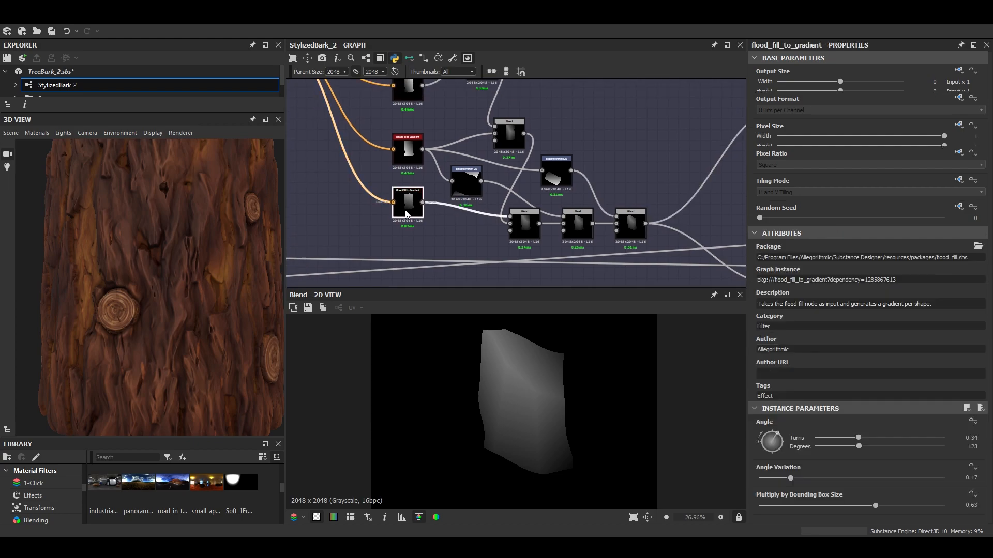
pyautogui.doubleClick(406, 211)
pyautogui.scroll(-2, 916, 438)
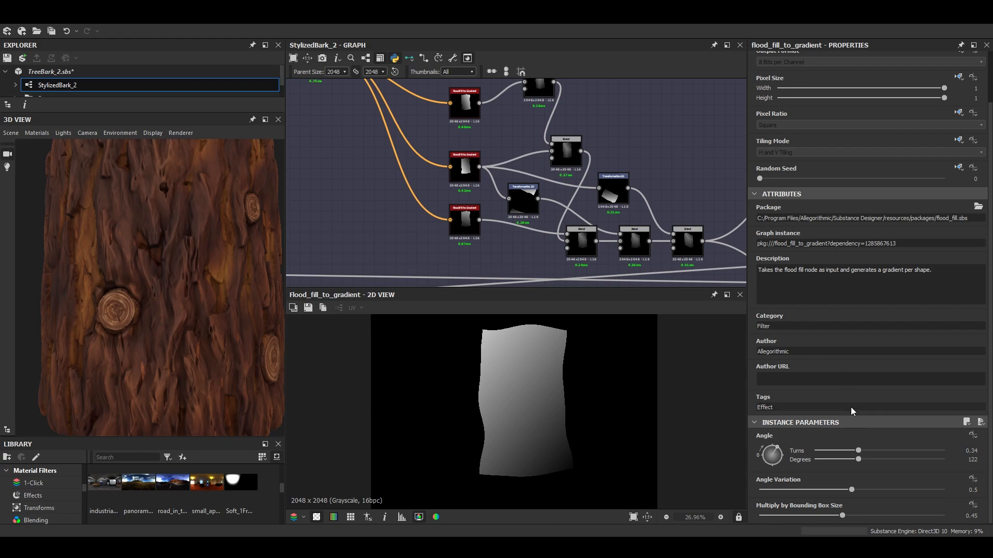
pyautogui.scroll(4, 485, 152)
pyautogui.scroll(1, 485, 152)
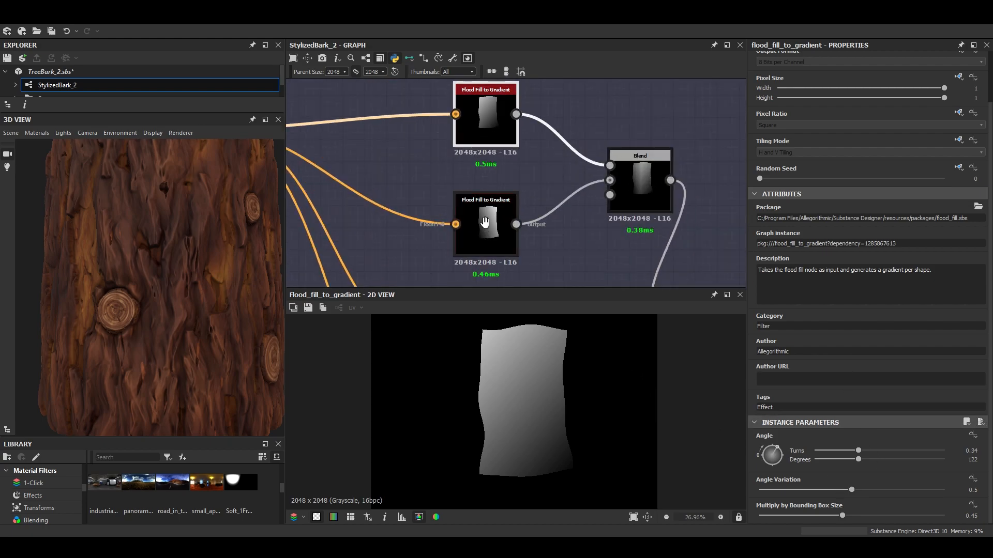
# Preview the second and third Flood Fill to Gradient nodes, and compare their angle settings.
pyautogui.moveTo(485, 227); pyautogui.dragTo(484, 165, button='middle')
pyautogui.scroll(-4, 525, 178)
pyautogui.moveTo(541, 185); pyautogui.dragTo(496, 166, button='middle')
pyautogui.moveTo(474, 122); pyautogui.dragTo(486, 151, button='middle')
pyautogui.click(485, 154)
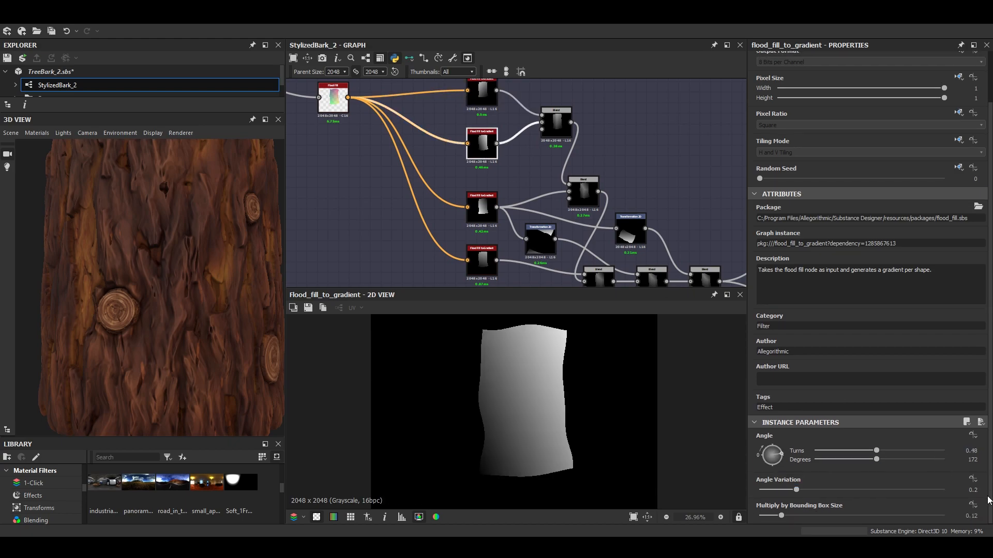
pyautogui.moveTo(535, 222); pyautogui.dragTo(514, 186, button='middle')
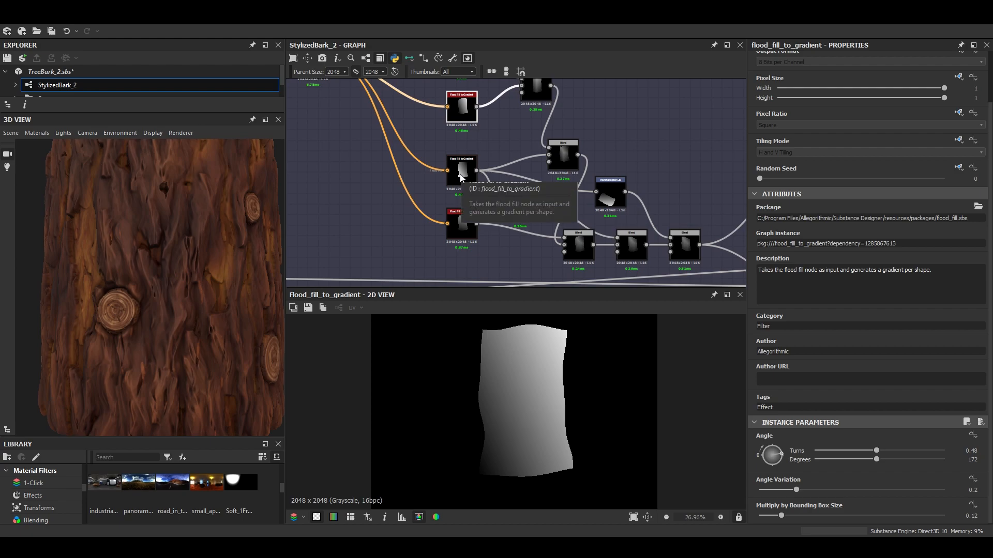
pyautogui.click(462, 177)
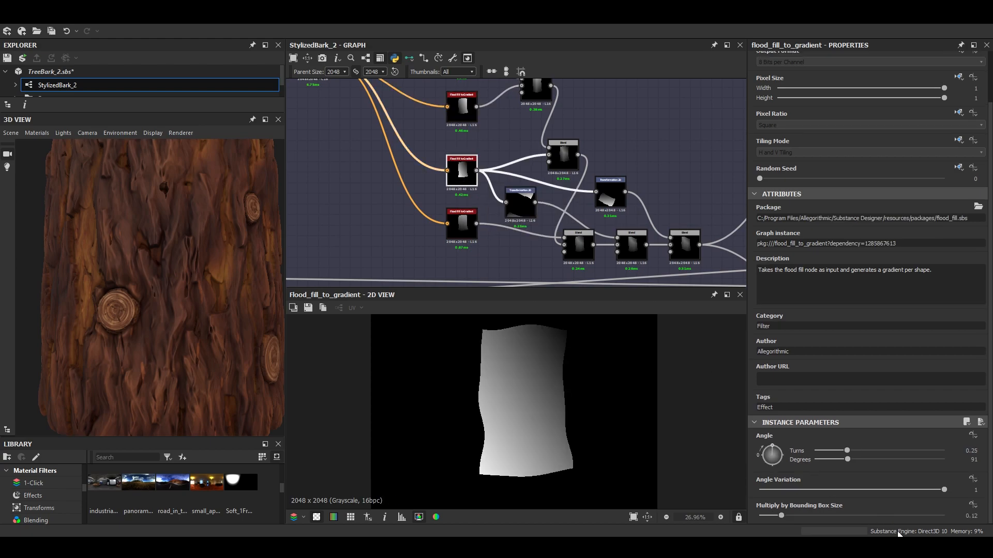
# Preview the fourth Flood Fill to Gradient, and examine the Blend that combines the first two gradients.
pyautogui.moveTo(480, 234); pyautogui.dragTo(422, 238, button='middle')
pyautogui.scroll(-2, 426, 244)
pyautogui.scroll(1, 423, 237)
pyautogui.click(423, 236)
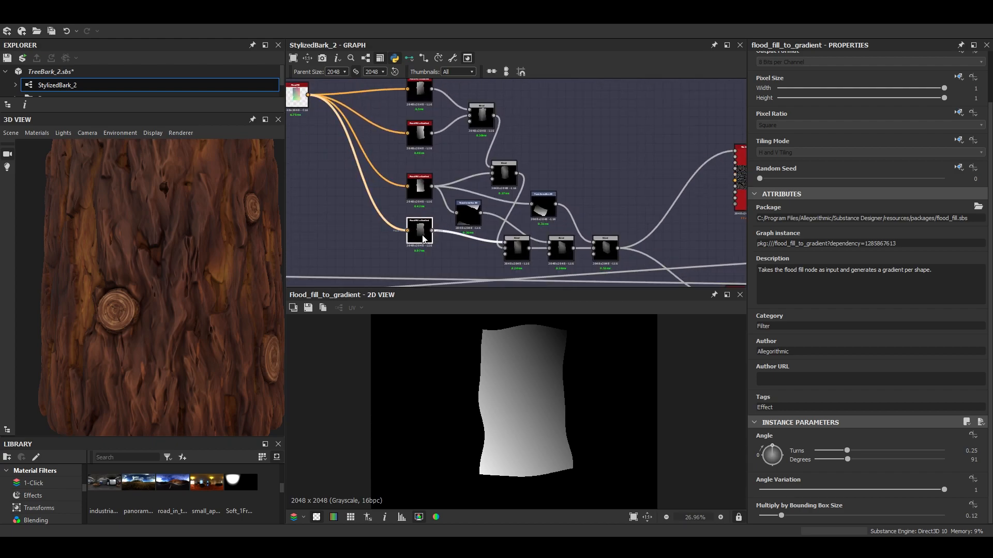
pyautogui.doubleClick(423, 239)
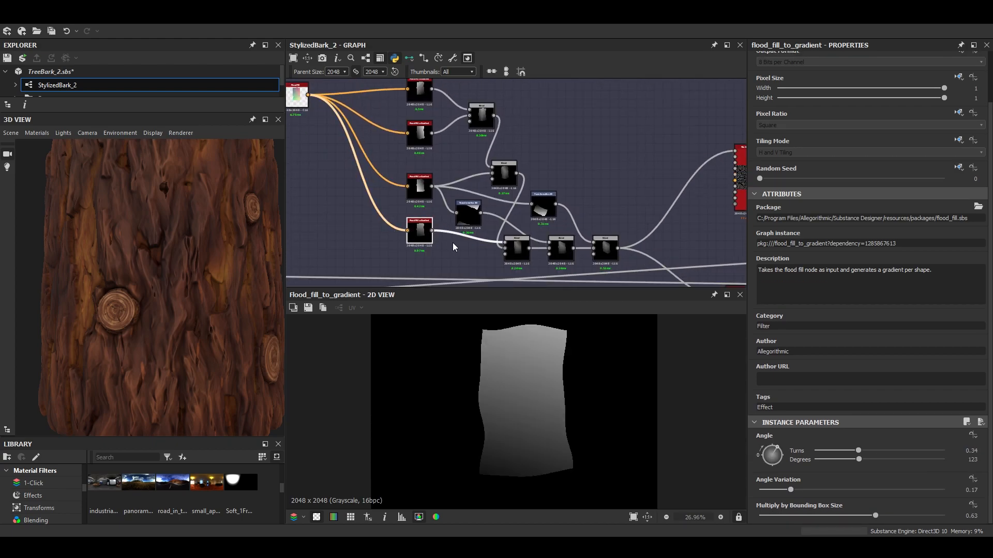
pyautogui.doubleClick(486, 125)
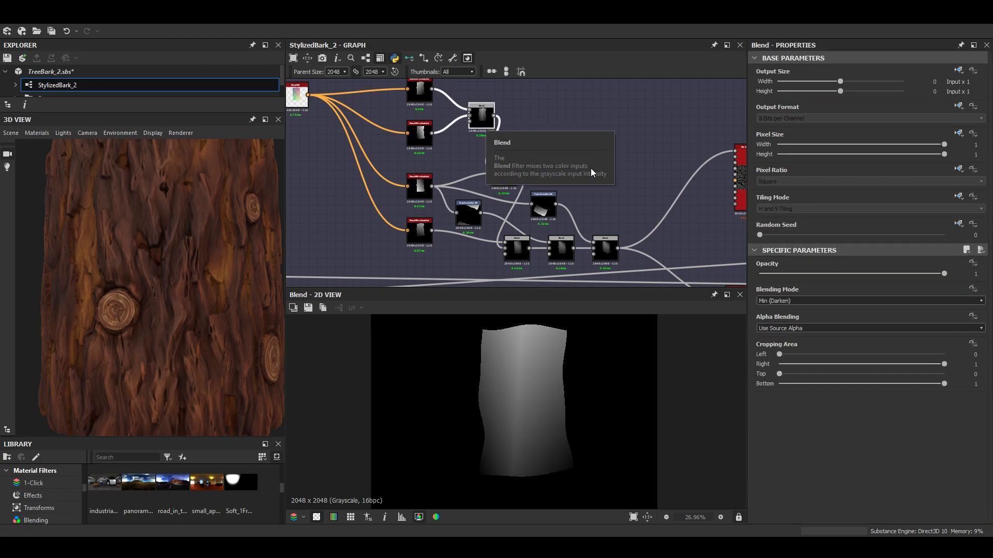
# Preview the Blend that adds the fourth gradient, and reposition the two Transformation 2D nodes above the row of Blend nodes.
pyautogui.doubleClick(517, 257)
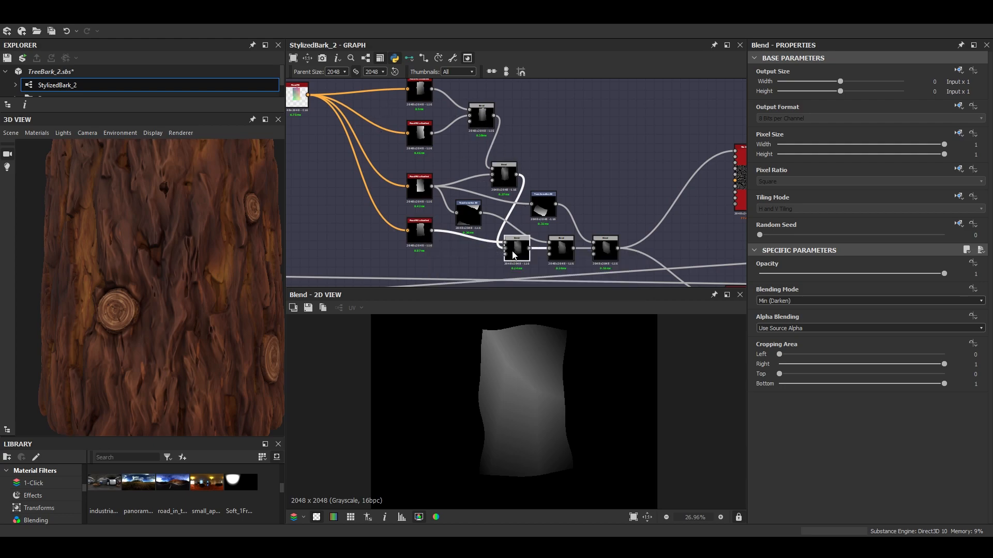
pyautogui.moveTo(543, 208); pyautogui.dragTo(556, 196)
pyautogui.moveTo(472, 218); pyautogui.dragTo(515, 216)
pyautogui.click(556, 198)
pyautogui.moveTo(544, 254); pyautogui.dragTo(537, 238, button='middle')
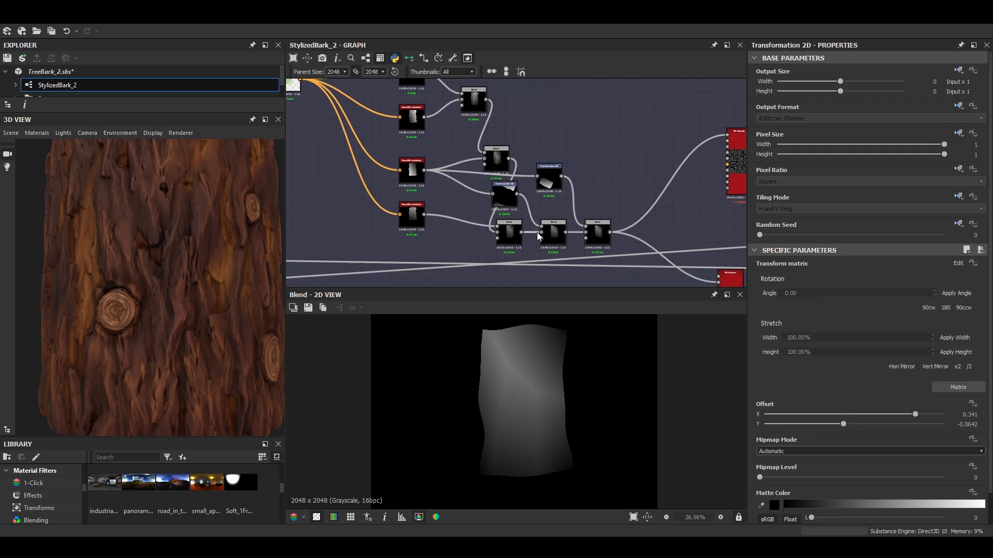
# Preview the first Subtract Blend and the Transformation 2D that feeds its foreground, checking how the shifted gradient is placed.
pyautogui.click(554, 236)
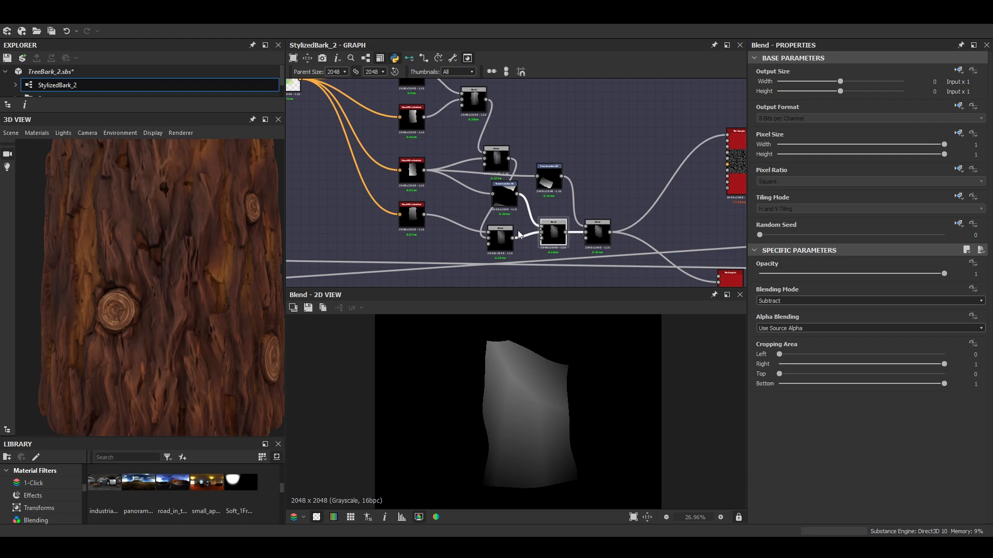
pyautogui.click(511, 197)
pyautogui.scroll(-3, 568, 386)
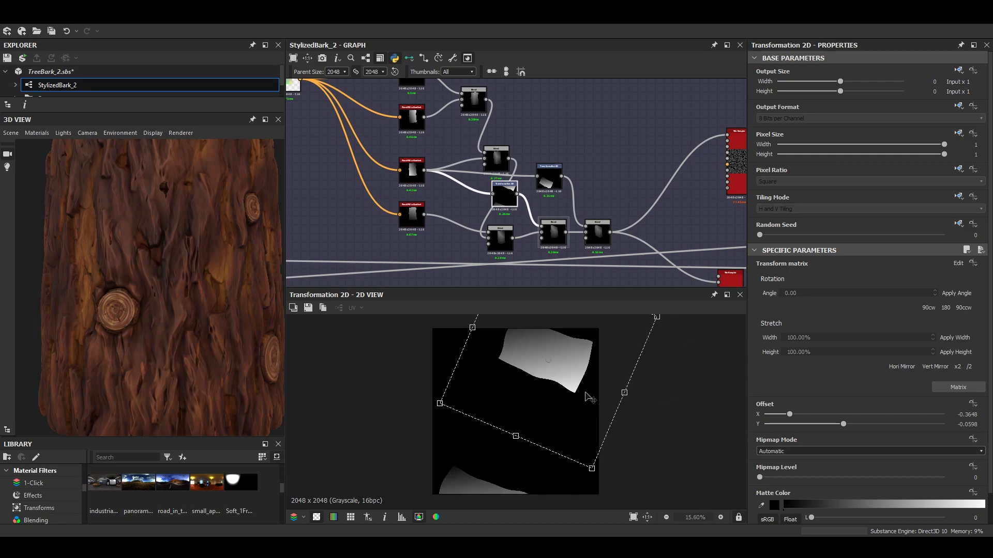
pyautogui.scroll(1, 516, 207)
pyautogui.scroll(2, 515, 207)
pyautogui.scroll(-2, 579, 331)
# Compare the first Subtract Blend with the Min (Darken) Blend before it to examine the cut at the piece's upper edge.
pyautogui.click(587, 254)
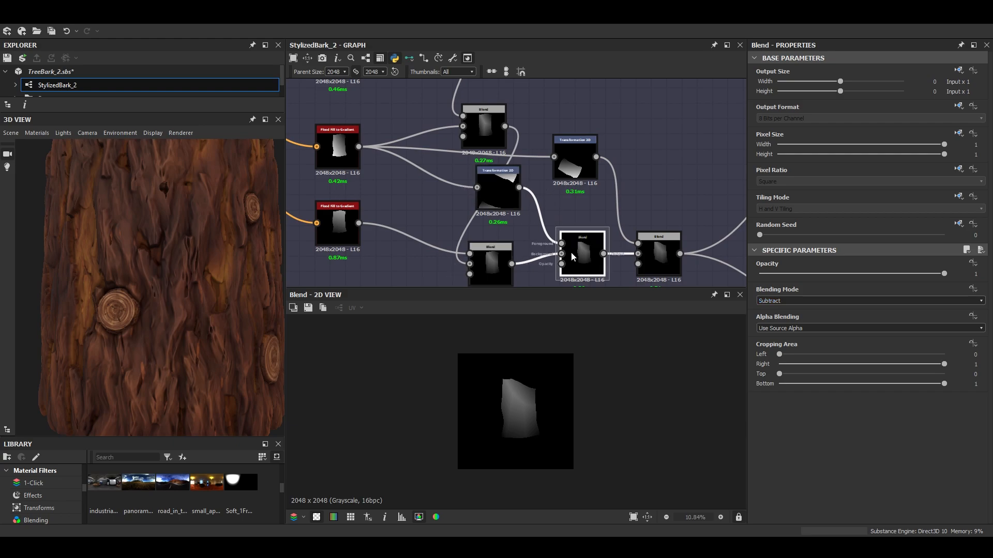
pyautogui.scroll(1, 521, 375)
pyautogui.click(499, 270)
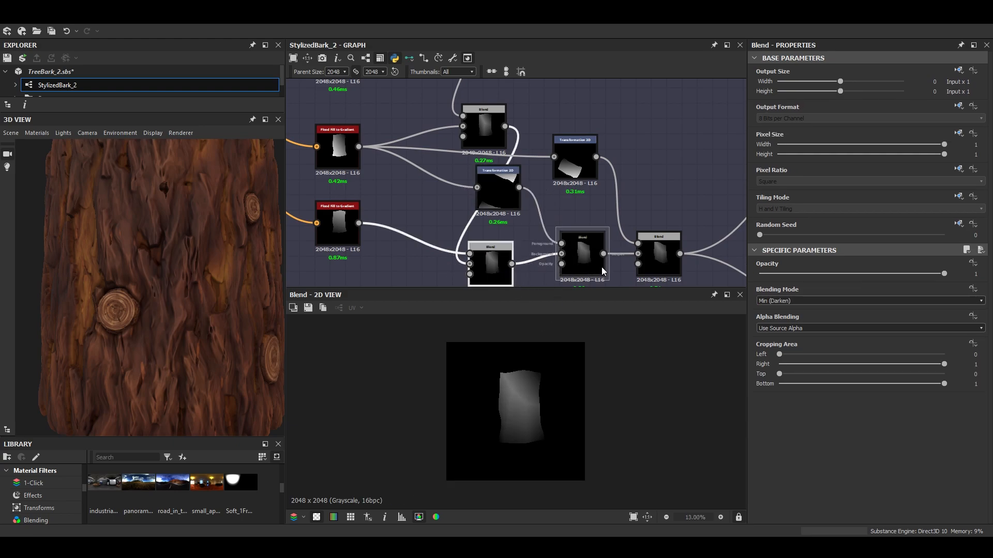
pyautogui.scroll(4, 519, 351)
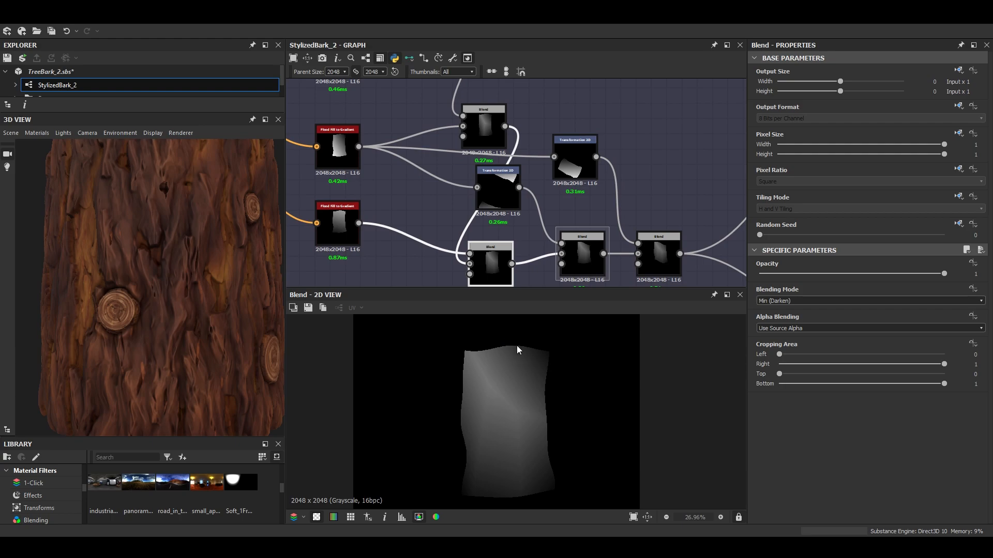
pyautogui.click(588, 257)
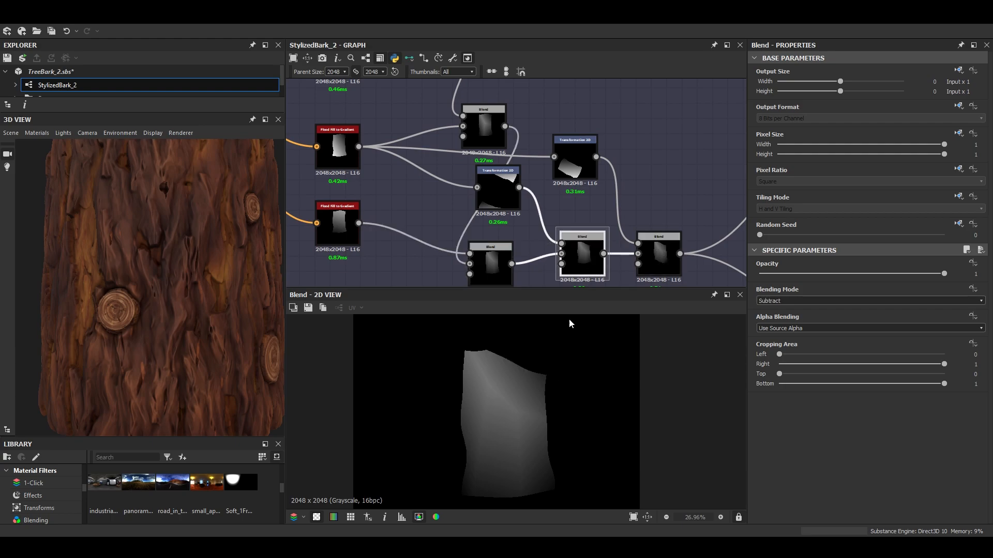
# Preview the last Subtract Blend and its Transformation 2D input to examine how the piece's lower edge is cut.
pyautogui.moveTo(629, 237); pyautogui.dragTo(563, 175, button='middle')
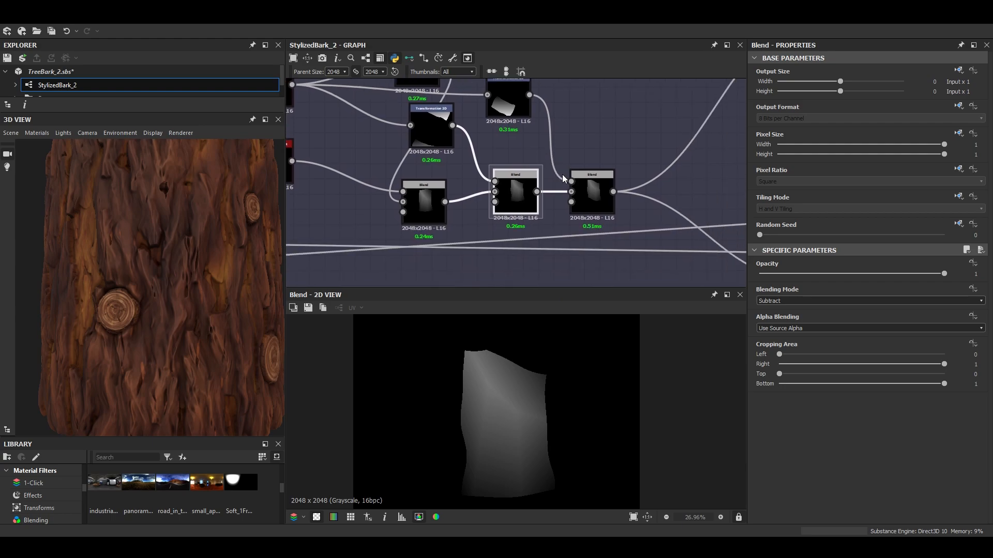
pyautogui.click(593, 197)
pyautogui.scroll(-1, 485, 458)
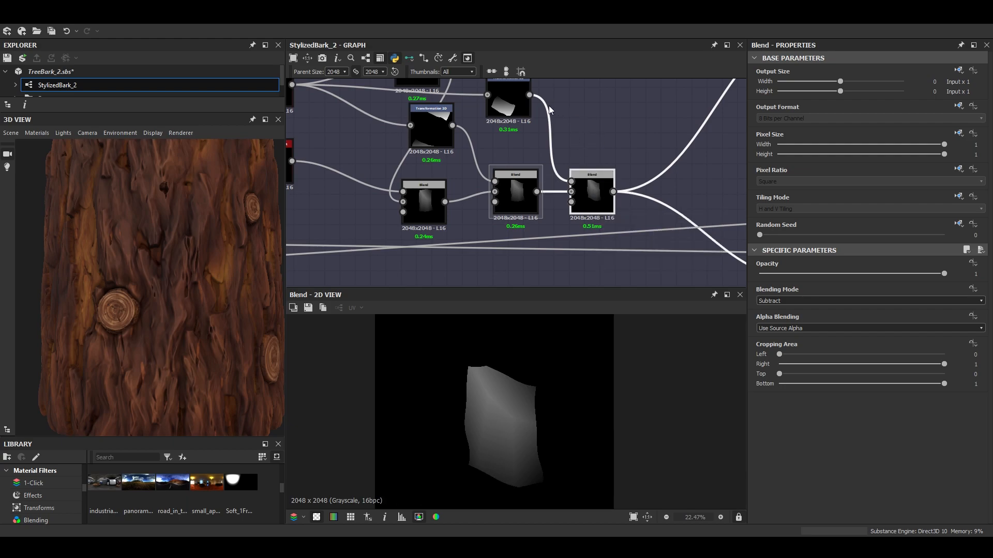
pyautogui.doubleClick(501, 100)
pyautogui.scroll(-3, 551, 346)
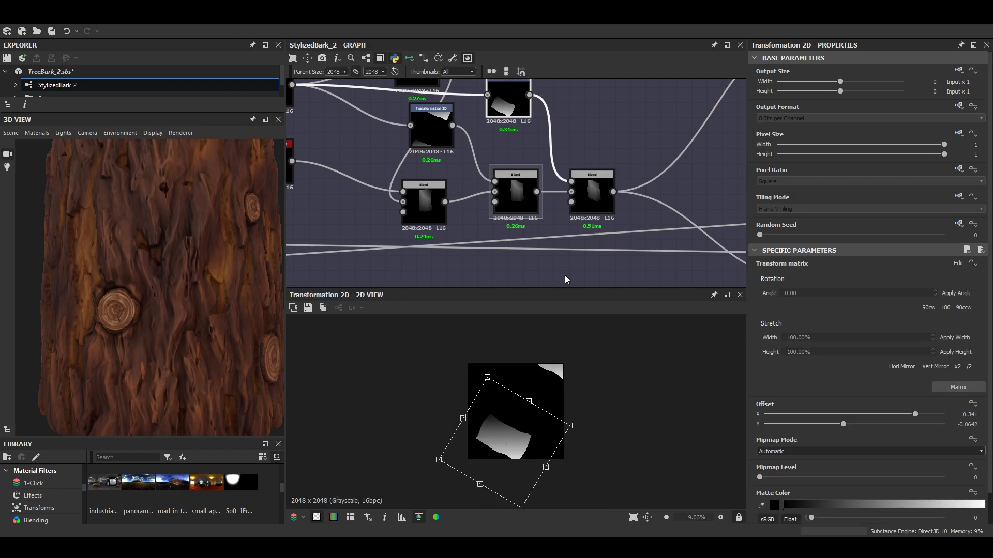
pyautogui.doubleClick(597, 186)
# Follow the final Blend's outputs to the lower Tile Sampler, and look over the whole bark cylinder in 3D.
pyautogui.scroll(-2, 579, 135)
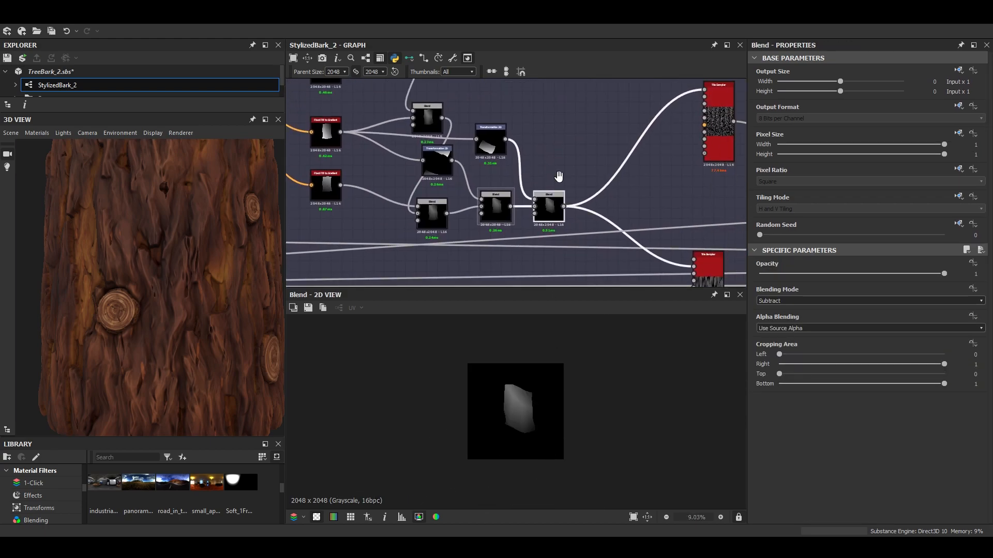
pyautogui.moveTo(554, 174); pyautogui.dragTo(621, 198, button='middle')
pyautogui.scroll(-2, 558, 181)
pyautogui.moveTo(558, 187); pyautogui.dragTo(530, 189, button='middle')
pyautogui.moveTo(685, 255); pyautogui.dragTo(513, 147, button='middle')
pyautogui.scroll(2, 517, 155)
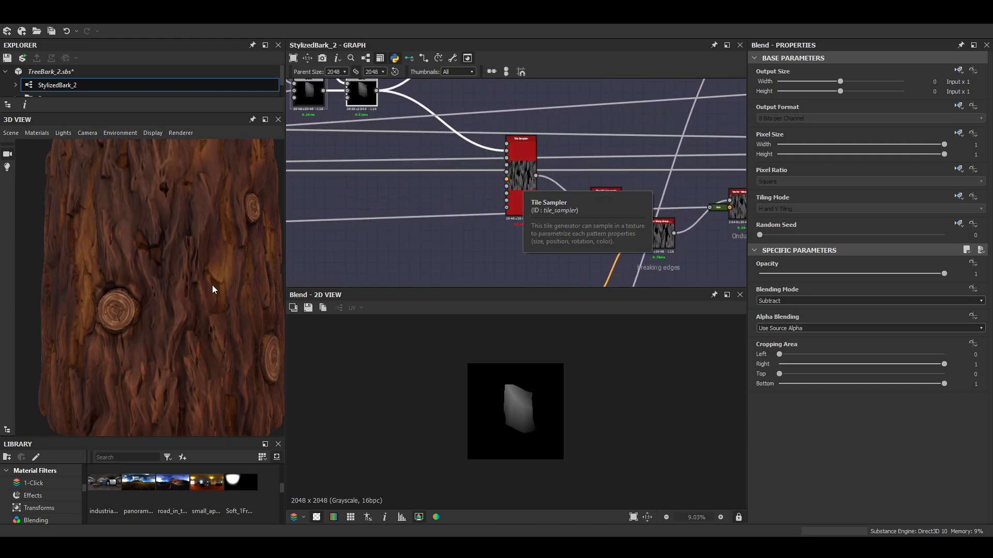
pyautogui.scroll(-5, 217, 289)
pyautogui.moveTo(208, 297); pyautogui.dragTo(224, 293)
# Inspect the lower Tile Sampler's pattern and map inputs, and preview its output.
pyautogui.click(521, 178)
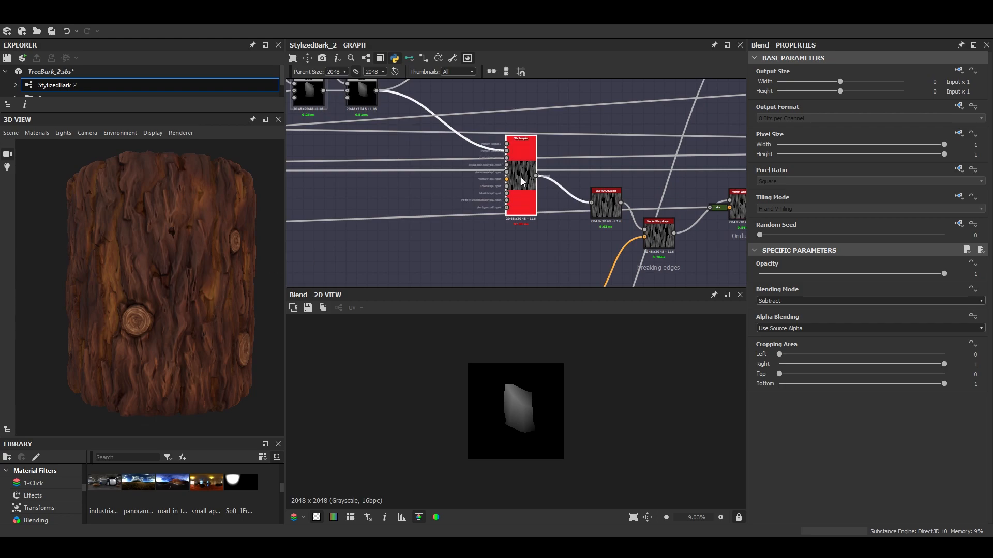
pyautogui.moveTo(532, 177); pyautogui.dragTo(556, 119, button='middle')
pyautogui.moveTo(542, 118)
pyautogui.mouseDown()
pyautogui.moveTo(538, 203)
pyautogui.moveTo(531, 180)
pyautogui.moveTo(555, 125)
pyautogui.mouseUp()
pyautogui.scroll(4, 522, 171)
pyautogui.scroll(-1, 556, 194)
pyautogui.moveTo(556, 126); pyautogui.dragTo(570, 212, button='middle')
pyautogui.moveTo(570, 212); pyautogui.dragTo(561, 102)
pyautogui.moveTo(561, 101); pyautogui.dragTo(577, 234, button='middle')
pyautogui.scroll(3, 561, 197)
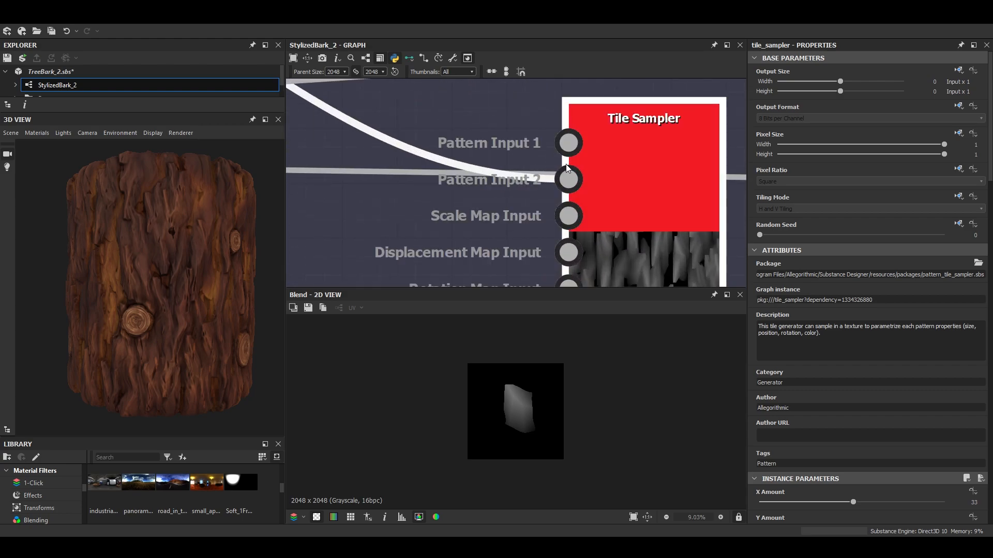
pyautogui.scroll(-3, 592, 192)
pyautogui.moveTo(603, 216); pyautogui.dragTo(582, 199, button='middle')
pyautogui.scroll(2, 582, 199)
pyautogui.doubleClick(582, 200)
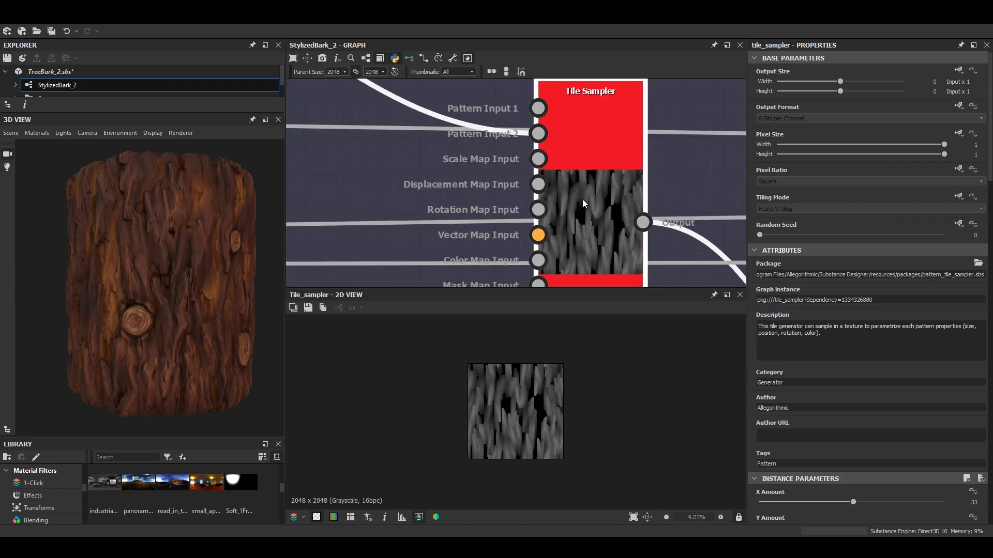
# Review the Tile Sampler's amount and pattern parameters, and compare them with its preview and Pattern Input 2 connection.
pyautogui.scroll(-5, 870, 433)
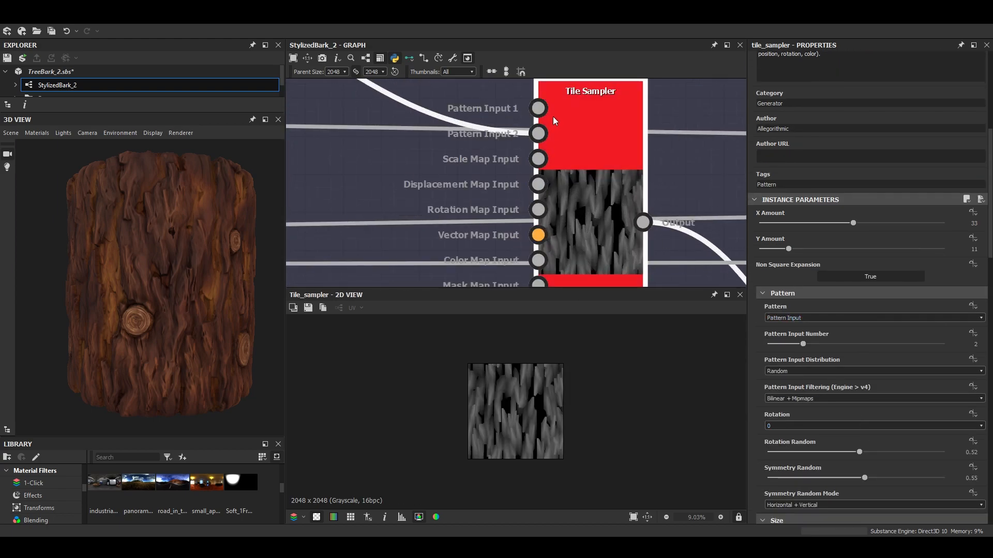
pyautogui.moveTo(552, 117); pyautogui.dragTo(557, 179, button='middle')
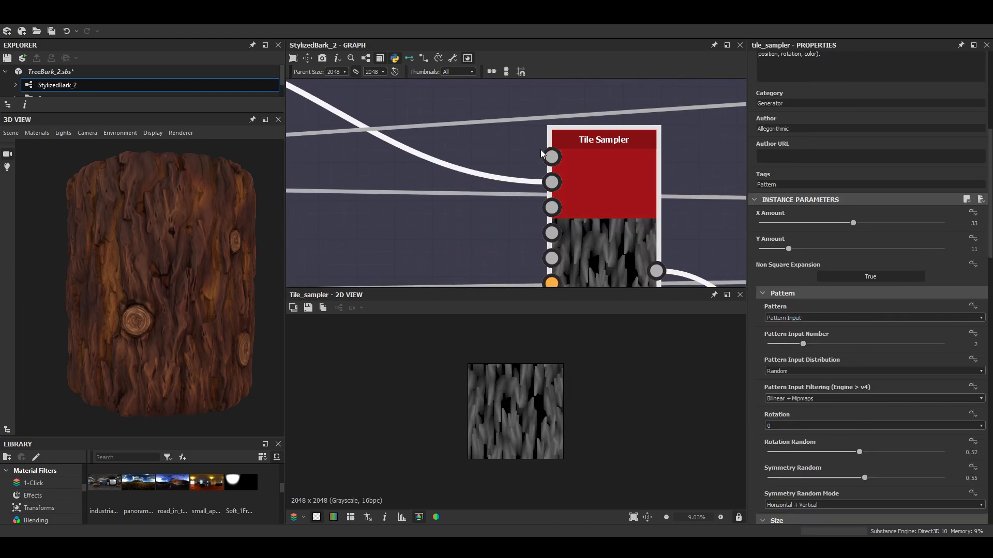
pyautogui.scroll(-3, 913, 429)
pyautogui.scroll(2, 538, 409)
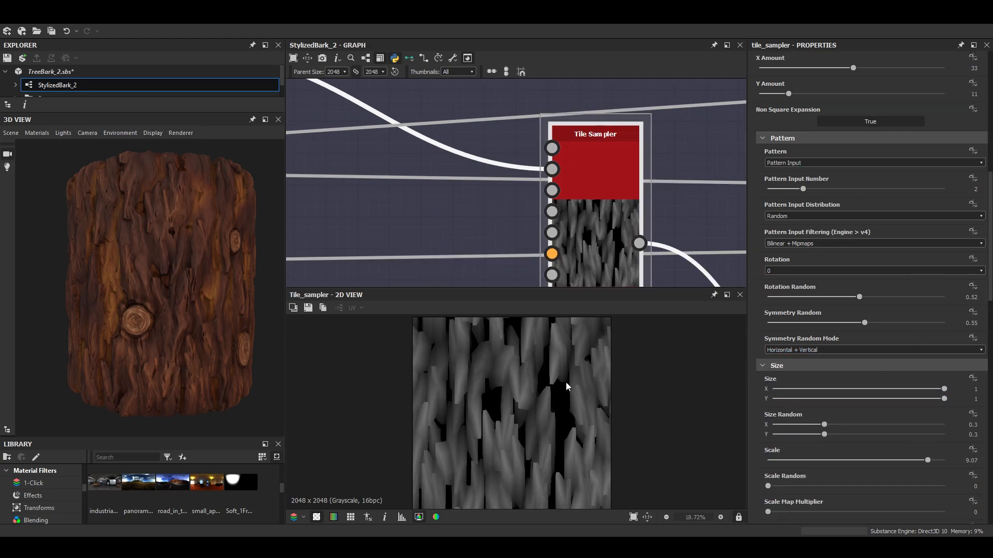
pyautogui.scroll(-3, 591, 206)
pyautogui.moveTo(591, 206); pyautogui.dragTo(573, 169)
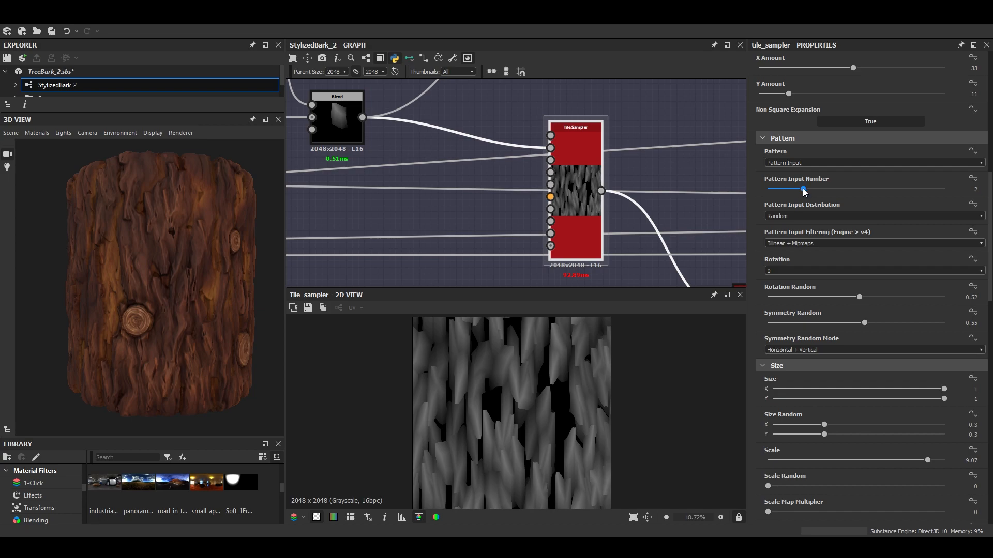
# Try the Tile Sampler with Pattern Input Number 1 and the final Blend connected to Pattern Input 1.
pyautogui.click(764, 182)
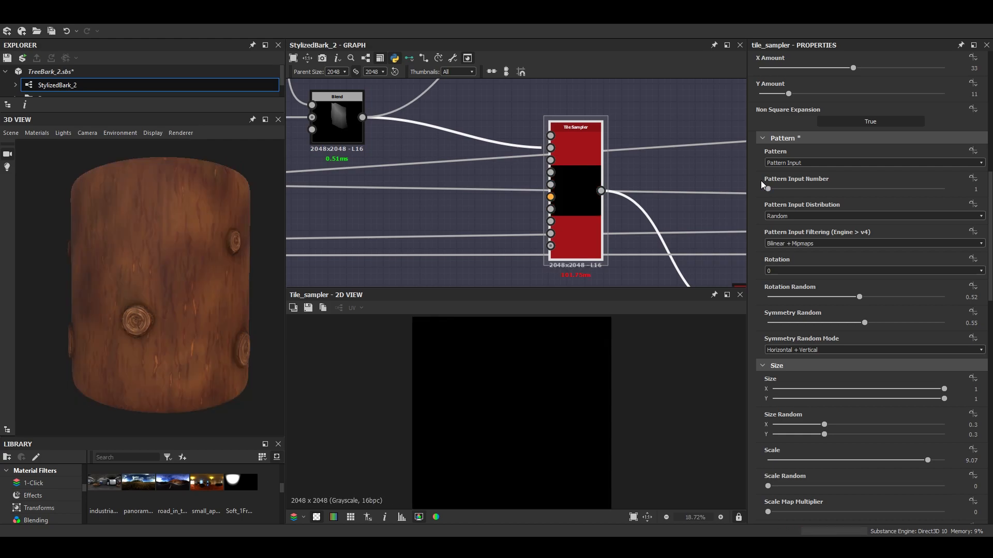
pyautogui.moveTo(566, 202); pyautogui.dragTo(584, 184)
pyautogui.moveTo(584, 184); pyautogui.dragTo(593, 222, button='middle')
pyautogui.scroll(2, 572, 165)
pyautogui.moveTo(580, 149)
pyautogui.mouseDown()
pyautogui.moveTo(564, 149)
pyautogui.moveTo(578, 150)
pyautogui.mouseUp()
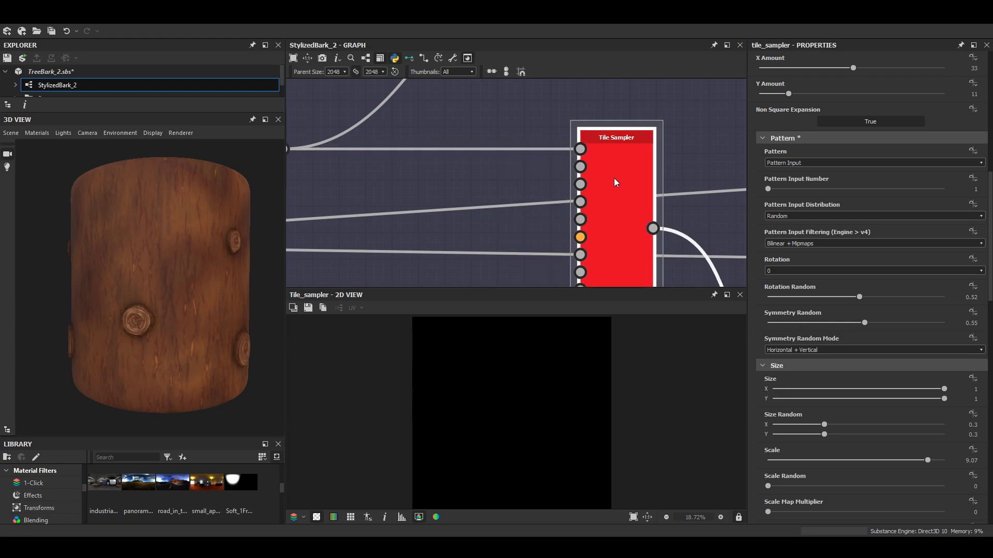
pyautogui.keyDown('alt'); pyautogui.moveTo(190, 335); pyautogui.dragTo(209, 345); pyautogui.keyUp('alt')
pyautogui.scroll(3, 165, 349)
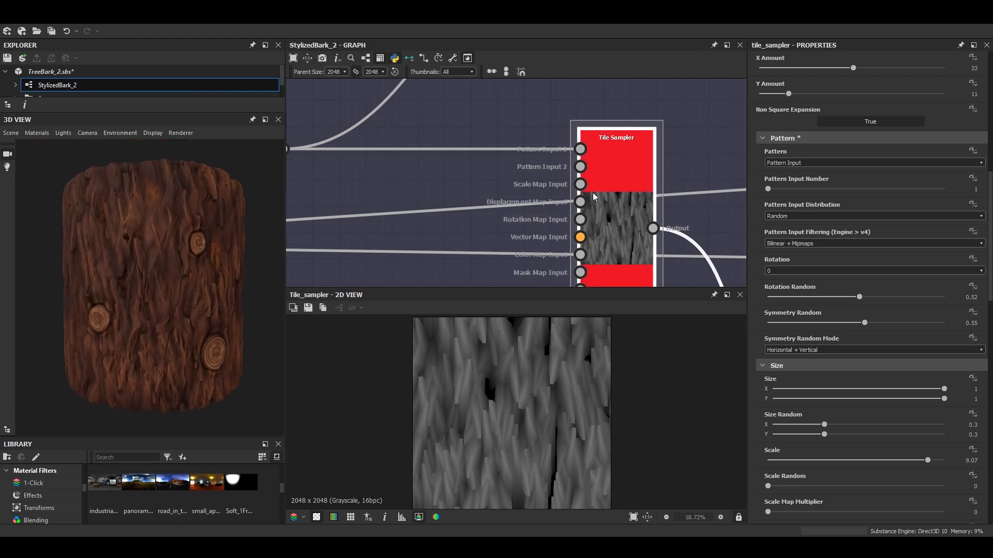
# Move the Blend connection back to Pattern Input 2 and restore Pattern Input Number to 2.
pyautogui.moveTo(580, 149)
pyautogui.mouseDown()
pyautogui.moveTo(558, 152)
pyautogui.moveTo(580, 166)
pyautogui.mouseUp()
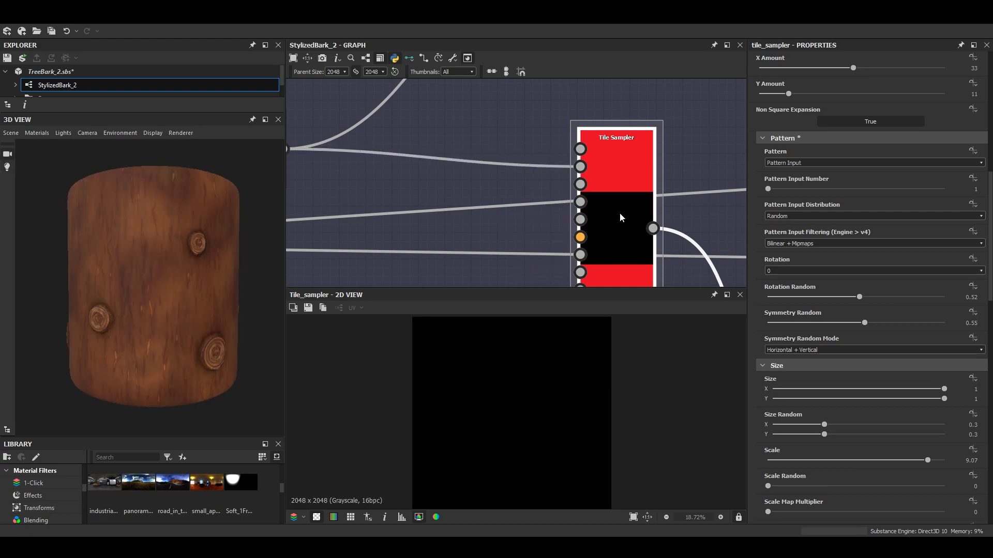
pyautogui.scroll(3, 832, 455)
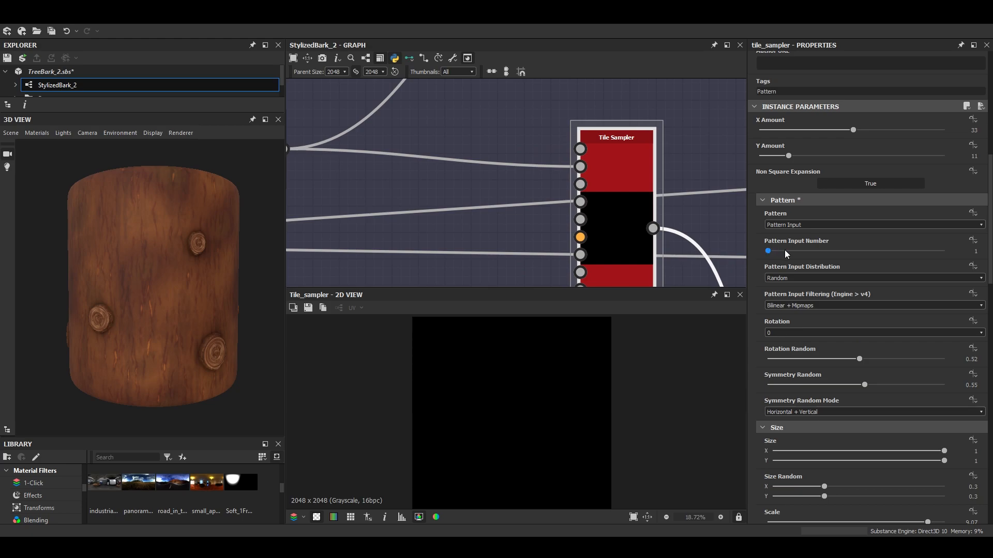
pyautogui.moveTo(784, 251); pyautogui.dragTo(795, 254)
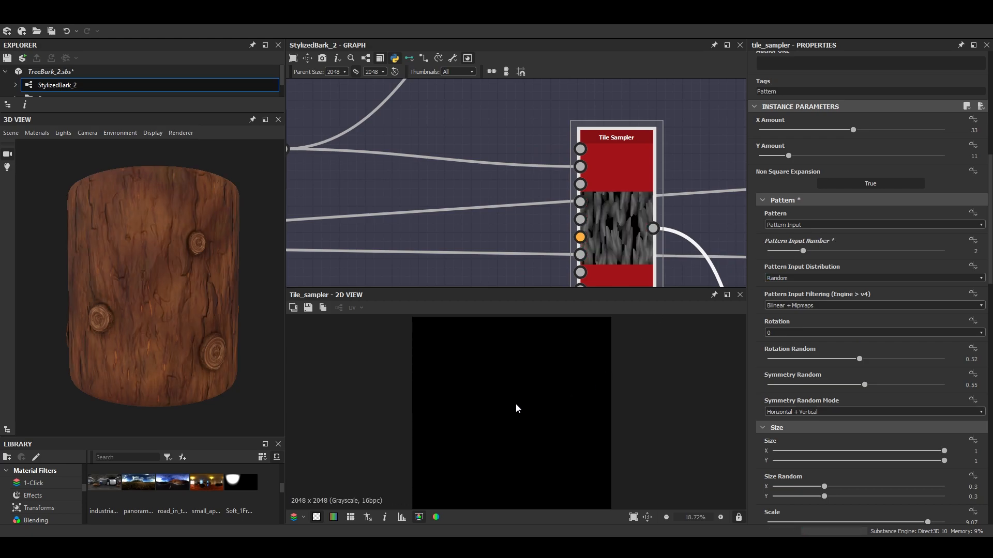
# Examine the bark from several angles in 3D, and inspect the Tile Sampler's gaps and pieces up close in its preview.
pyautogui.moveTo(192, 313); pyautogui.dragTo(224, 300)
pyautogui.scroll(4, 166, 279)
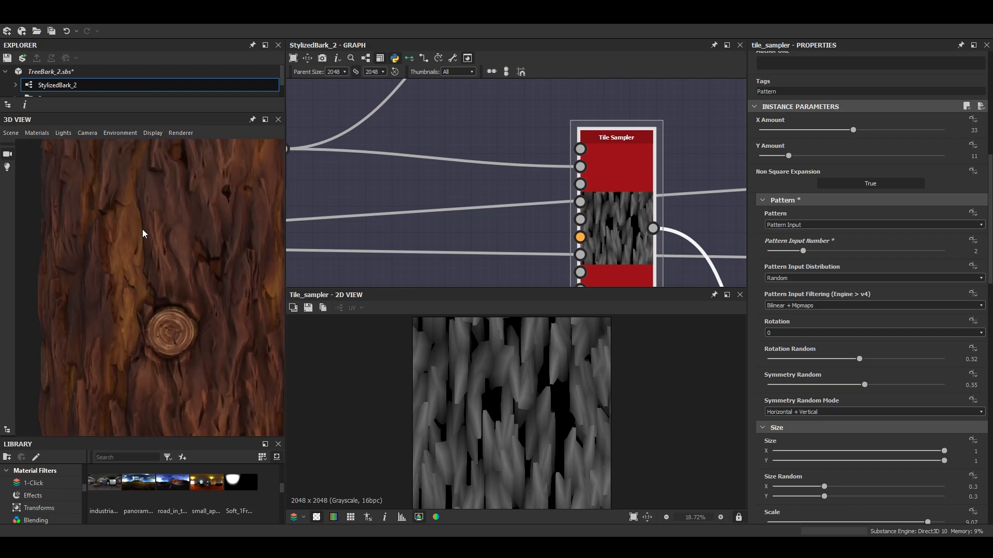
pyautogui.scroll(-2, 159, 304)
pyautogui.scroll(-5, 133, 288)
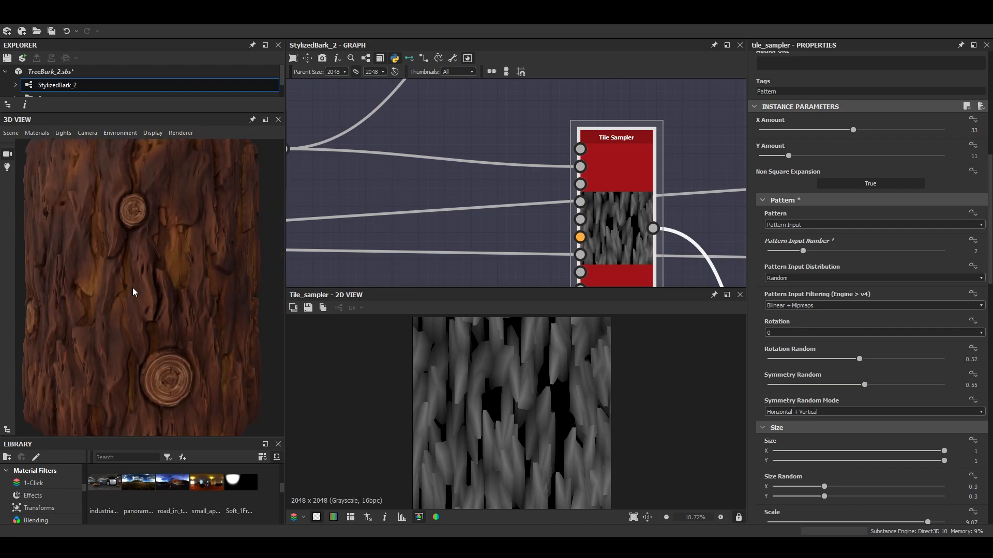
pyautogui.scroll(3, 590, 408)
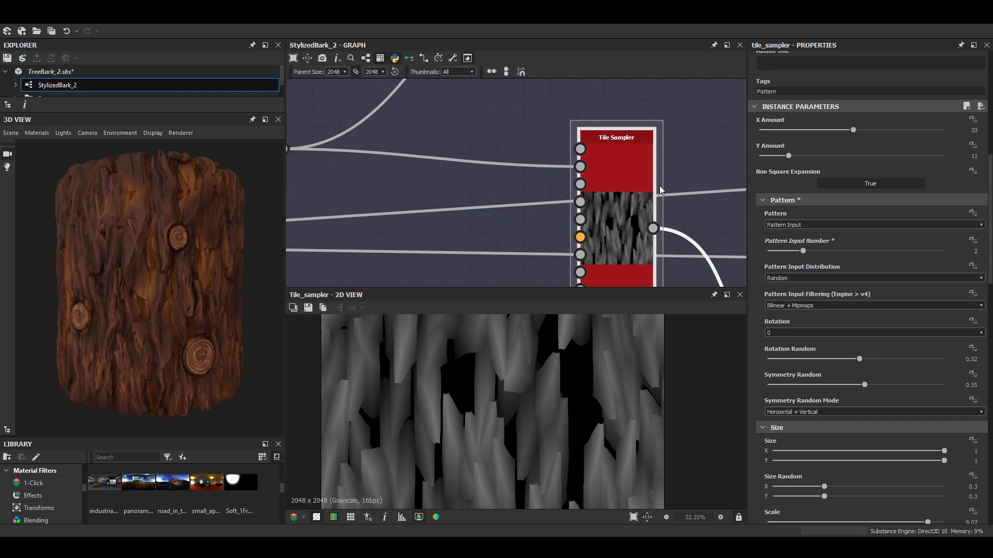
pyautogui.scroll(-3, 564, 136)
# Review the Tile Sampler's rotation, symmetry and size randomness, and set Scale to 9.
pyautogui.scroll(-3, 910, 319)
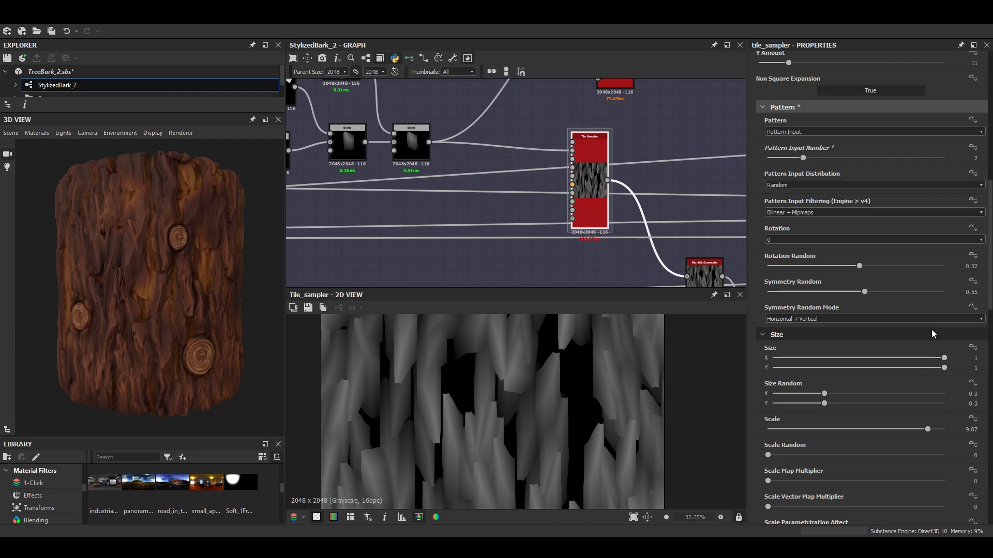
pyautogui.scroll(-2, 918, 303)
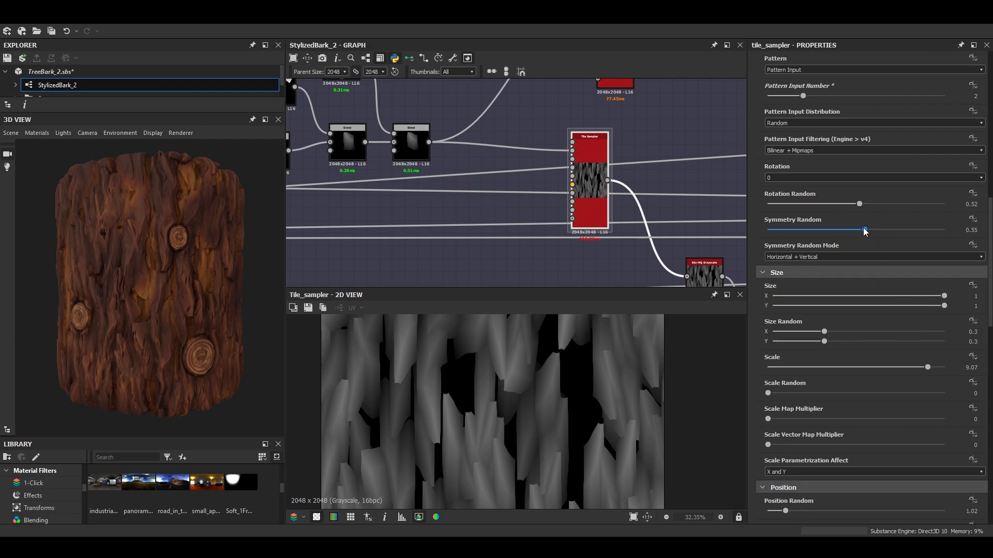
pyautogui.scroll(-1, 828, 341)
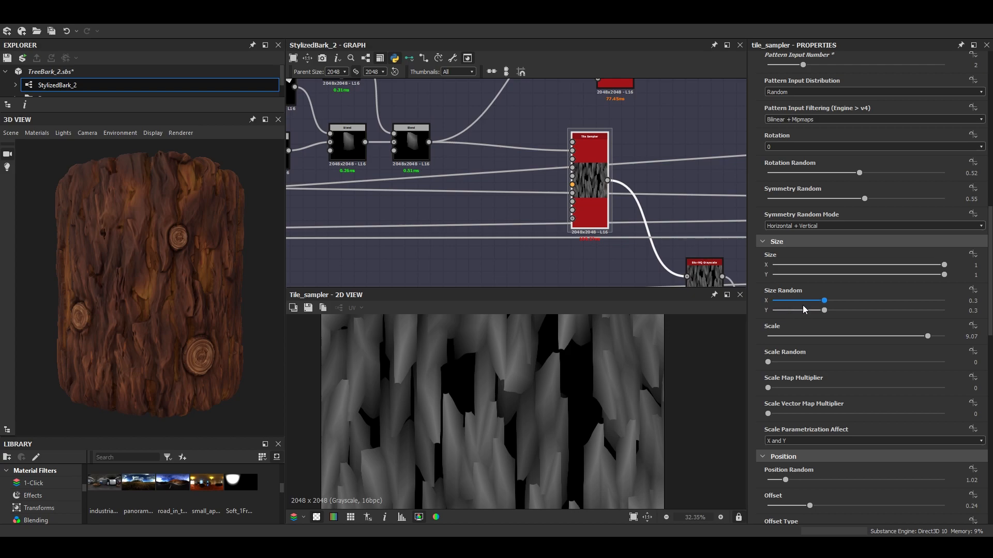
pyautogui.click(970, 337)
pyautogui.press('Return')
pyautogui.scroll(-3, 861, 383)
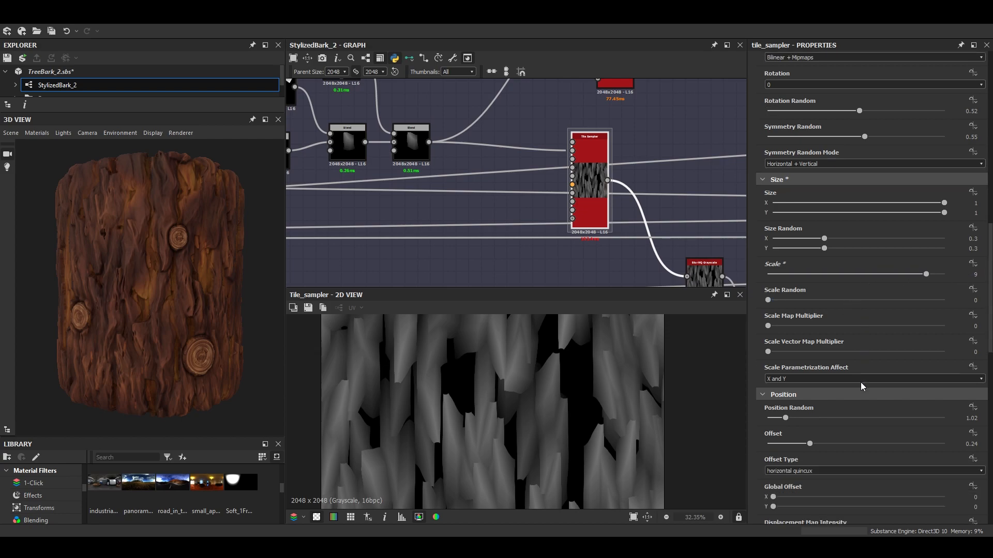
# Set the Tile Sampler's Position Random to 1.
pyautogui.scroll(-2, 879, 362)
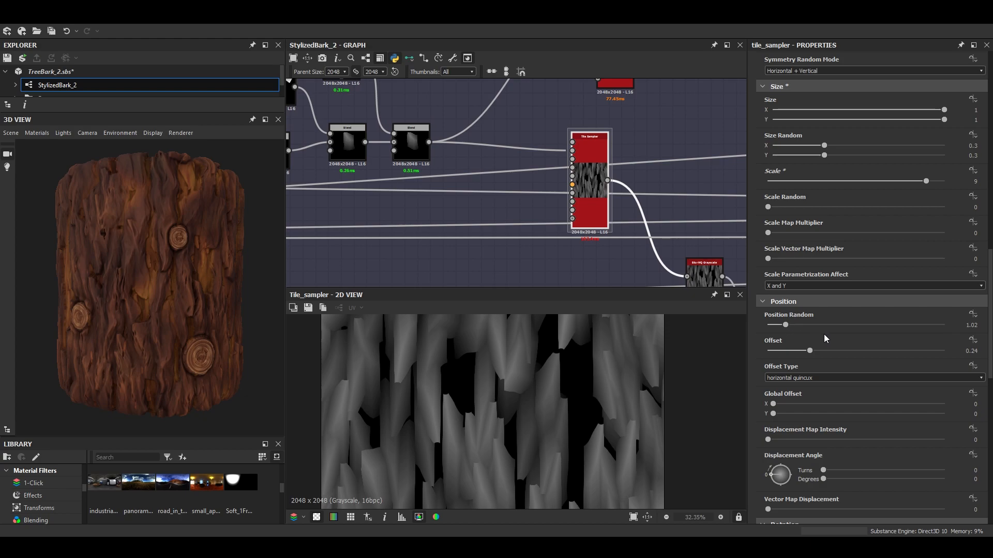
pyautogui.doubleClick(967, 326)
pyautogui.write('1')
pyautogui.press('Return')
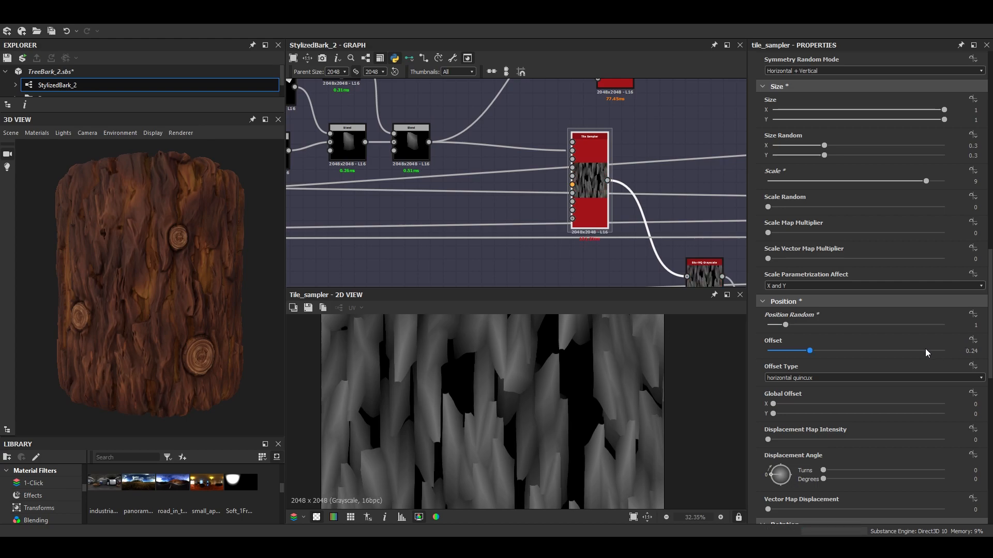
# Set the Tile Sampler's Color Random to 0.
pyautogui.scroll(-7, 889, 442)
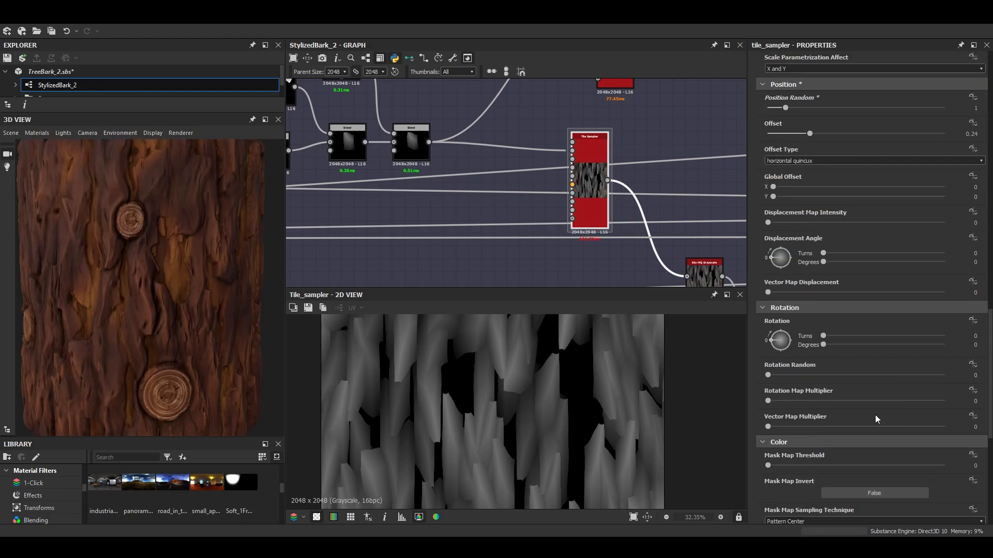
pyautogui.scroll(-5, 872, 408)
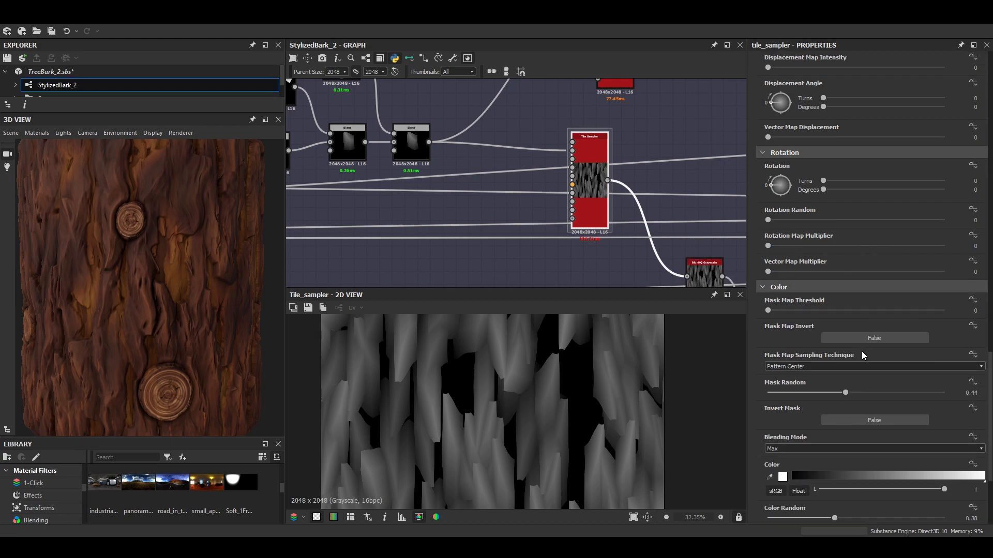
pyautogui.scroll(-2, 863, 358)
pyautogui.scroll(-2, 865, 362)
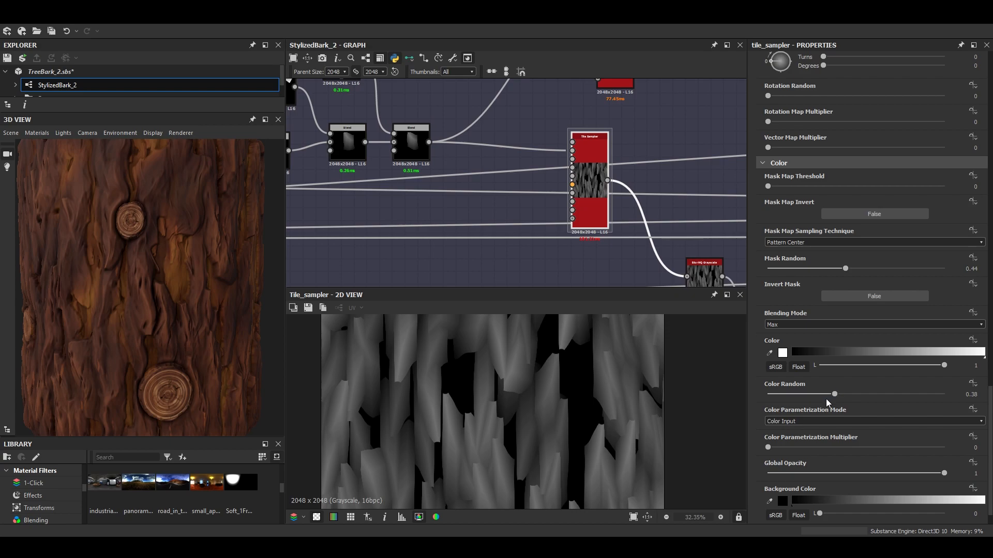
pyautogui.scroll(-2, 552, 413)
pyautogui.moveTo(835, 394); pyautogui.dragTo(778, 399)
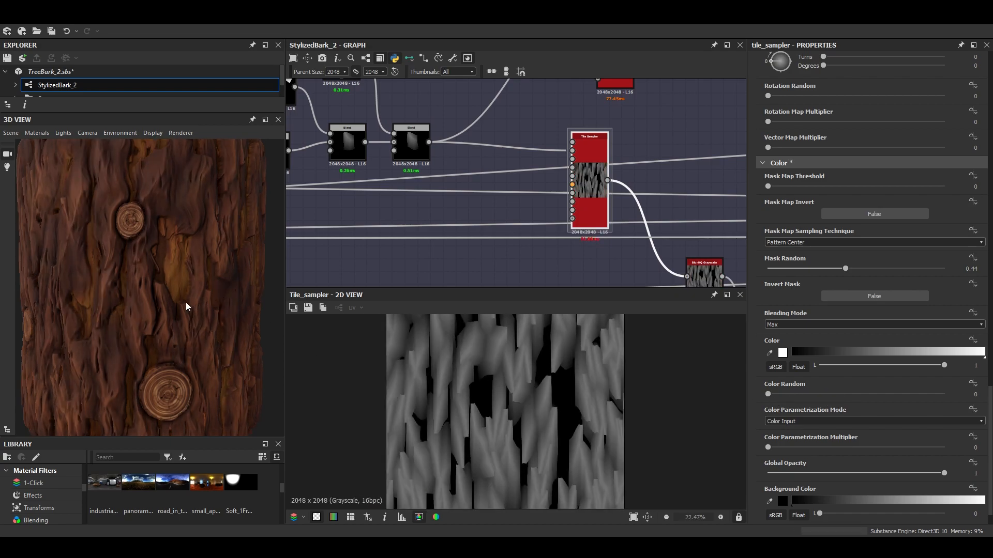
# Examine the bark in 3D without color variation, and preview the single bark piece from the Blend node feeding the Tile Sampler.
pyautogui.scroll(-5, 188, 305)
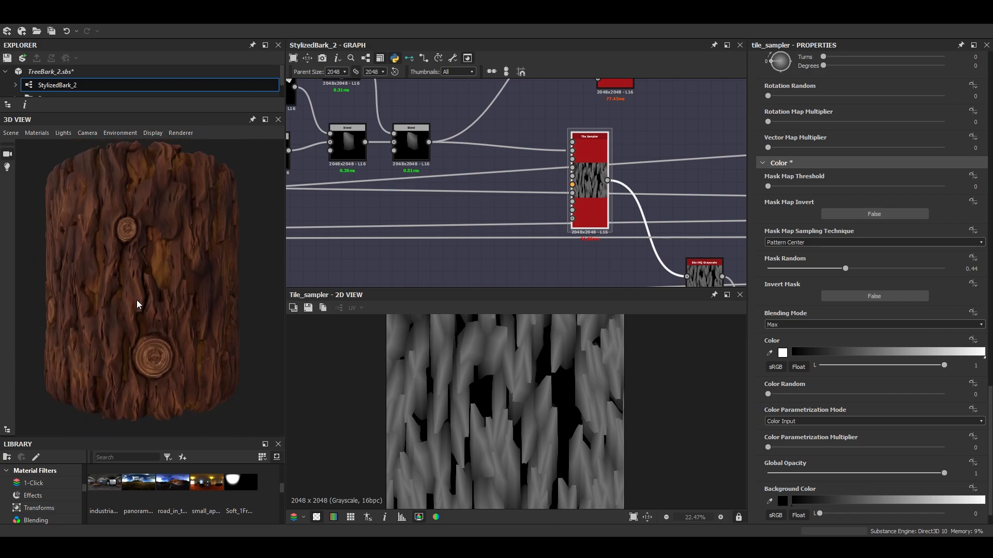
pyautogui.moveTo(136, 300); pyautogui.dragTo(162, 303)
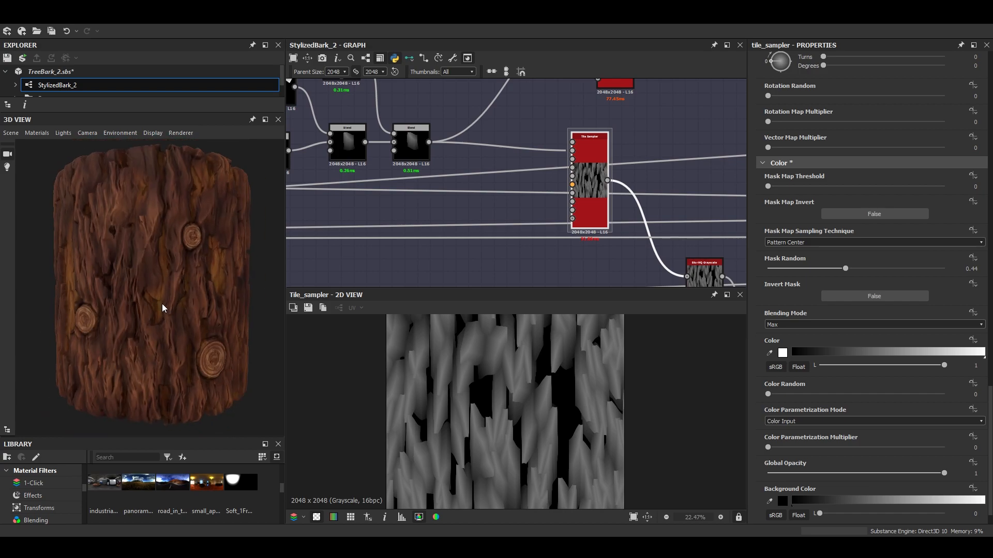
pyautogui.scroll(3, 162, 303)
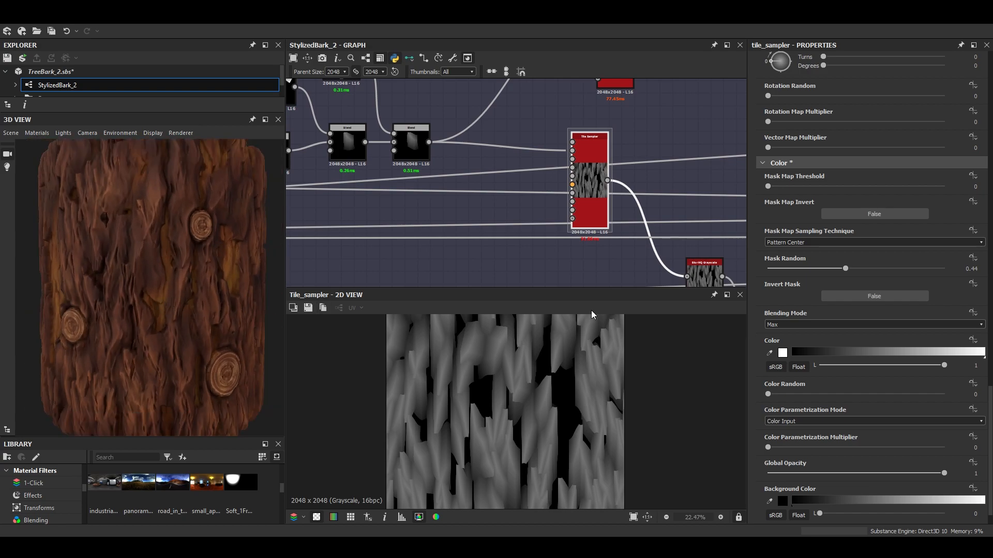
pyautogui.moveTo(534, 208); pyautogui.dragTo(542, 232, button='middle')
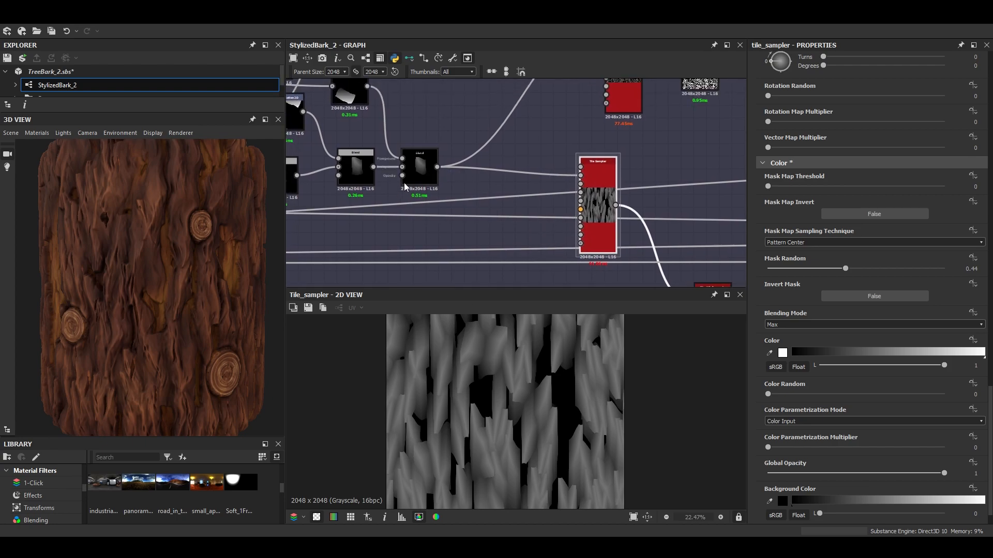
pyautogui.scroll(5, 419, 169)
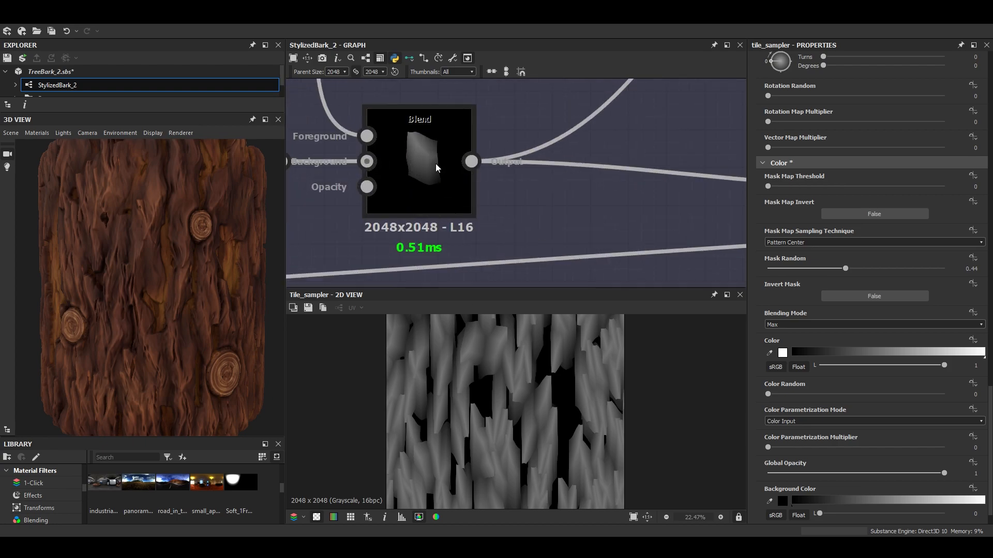
pyautogui.doubleClick(435, 163)
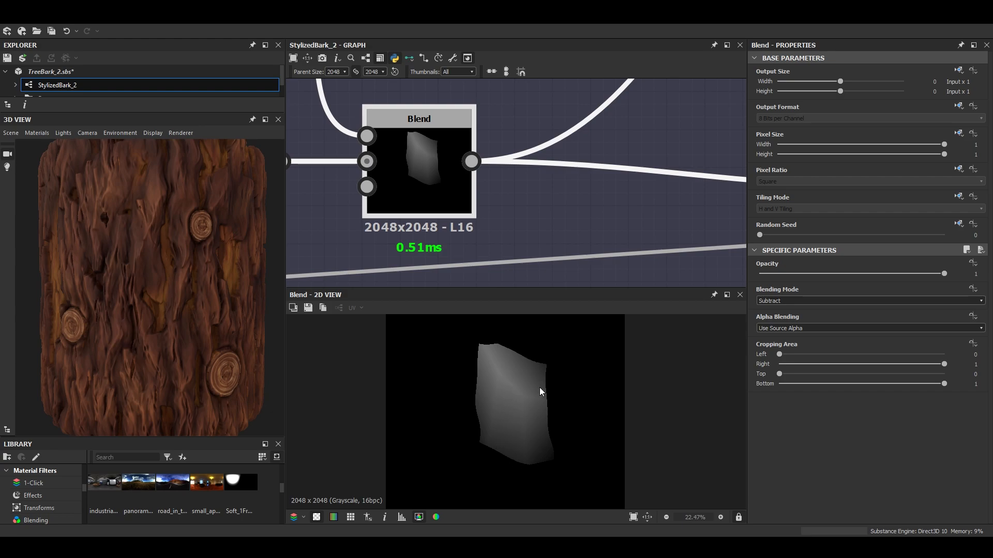
# Set the Tile Sampler's Color Random to 0.32 and check the bark in 3D.
pyautogui.scroll(-6, 587, 204)
pyautogui.moveTo(586, 205); pyautogui.dragTo(481, 186, button='middle')
pyautogui.scroll(2, 593, 225)
pyautogui.doubleClick(606, 219)
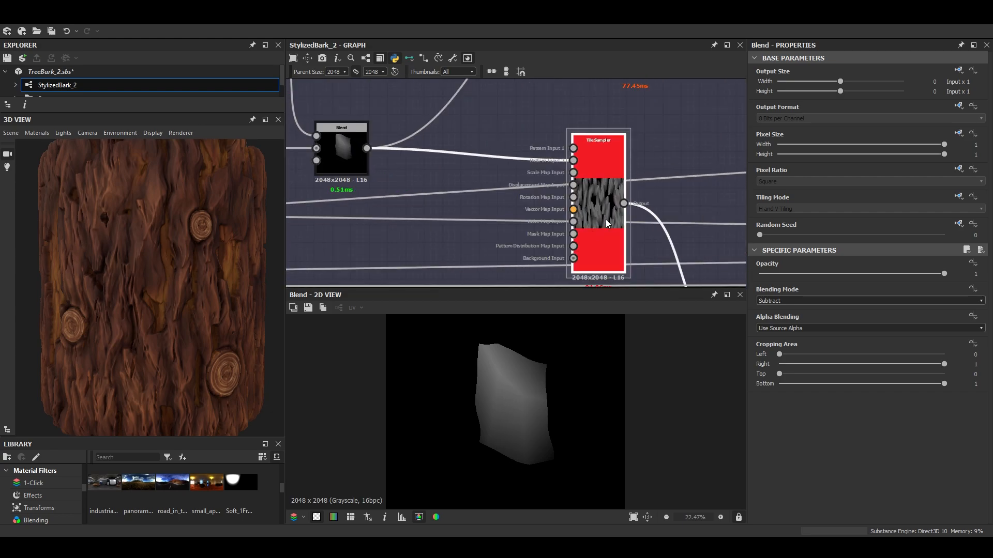
pyautogui.scroll(-10, 858, 449)
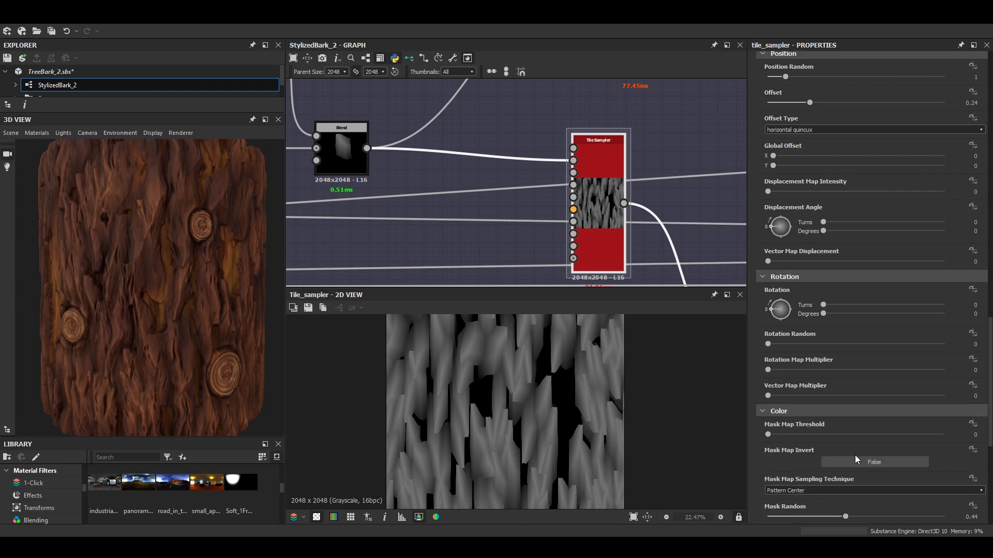
pyautogui.scroll(-5, 855, 457)
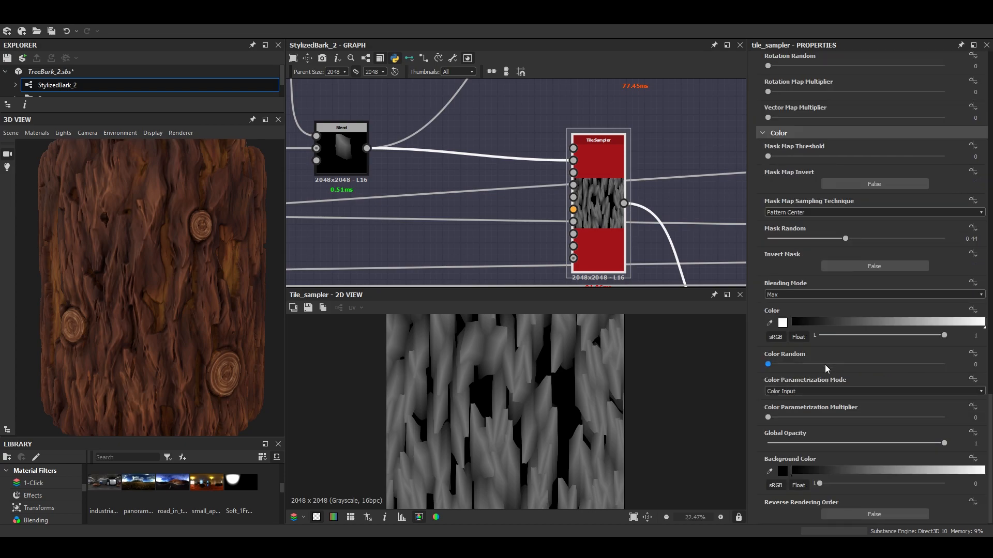
pyautogui.click(824, 365)
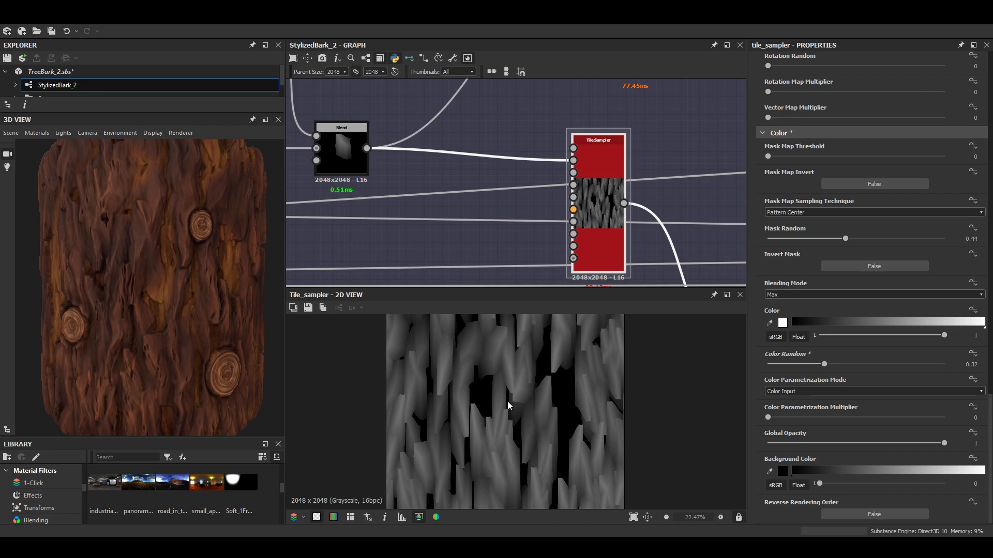
pyautogui.moveTo(86, 244); pyautogui.dragTo(136, 249)
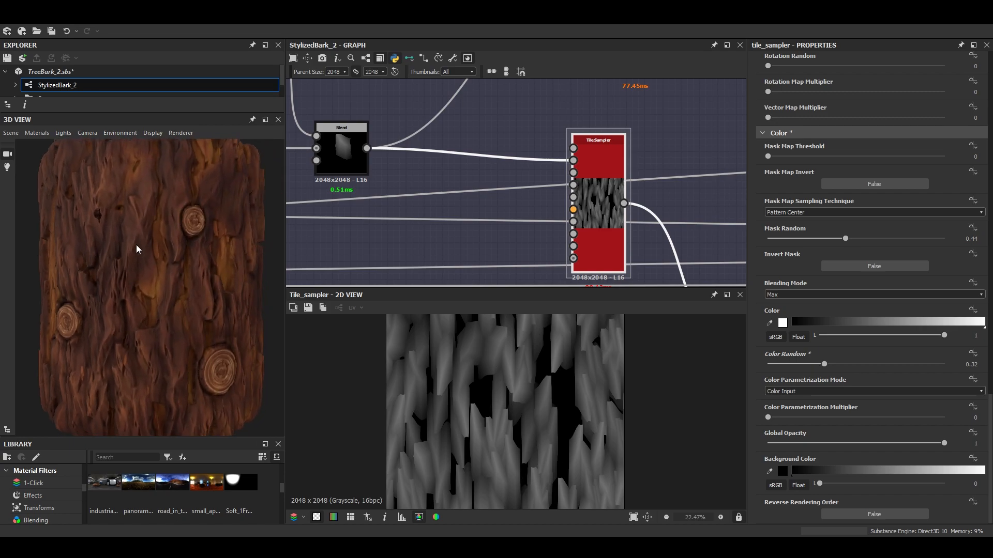
# Preview the Blur HQ Grayscale node that follows the Tile Sampler.
pyautogui.scroll(-3, 541, 172)
pyautogui.moveTo(560, 172); pyautogui.dragTo(449, 139, button='middle')
pyautogui.moveTo(512, 185); pyautogui.dragTo(457, 86, button='middle')
pyautogui.scroll(2, 504, 151)
pyautogui.click(504, 151)
pyautogui.doubleClick(505, 152)
# Examine the blurred bark pieces up close, comparing the softness of their edges across the pattern.
pyautogui.scroll(4, 549, 413)
pyautogui.scroll(-5, 548, 409)
pyautogui.scroll(3, 539, 394)
pyautogui.moveTo(485, 419); pyautogui.dragTo(527, 400, button='middle')
pyautogui.scroll(-1, 577, 420)
pyautogui.moveTo(575, 421); pyautogui.dragTo(483, 468, button='middle')
pyautogui.scroll(3, 564, 392)
pyautogui.moveTo(520, 388); pyautogui.dragTo(590, 392, button='middle')
pyautogui.scroll(-2, 574, 401)
pyautogui.scroll(1, 451, 393)
pyautogui.moveTo(450, 393); pyautogui.dragTo(454, 353, button='middle')
pyautogui.moveTo(523, 420); pyautogui.dragTo(543, 421, button='middle')
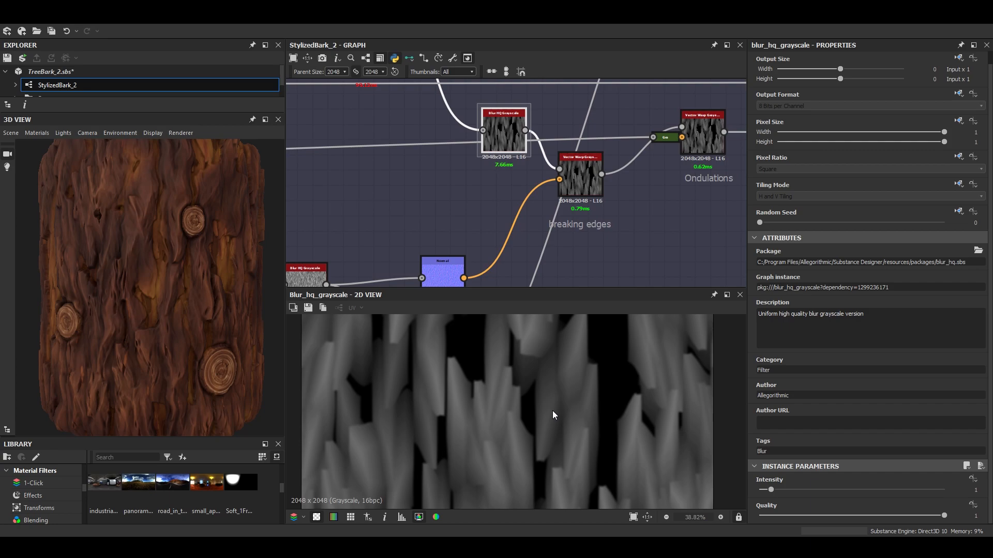
pyautogui.moveTo(540, 387); pyautogui.dragTo(572, 396, button='middle')
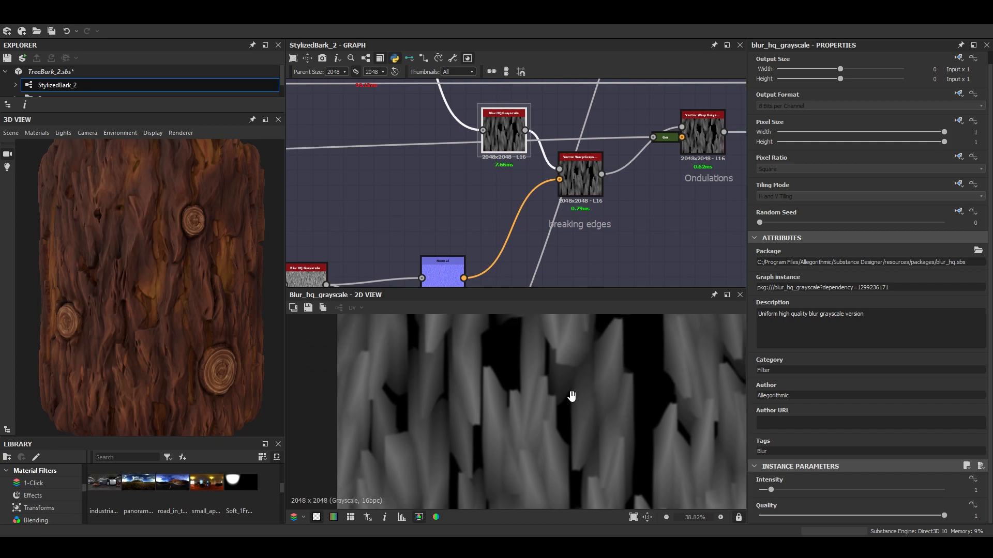
pyautogui.scroll(2, 495, 400)
# Preview the "breaking edges" Vector Warp Grayscale node and review its Intensity and Vector Map input.
pyautogui.doubleClick(582, 183)
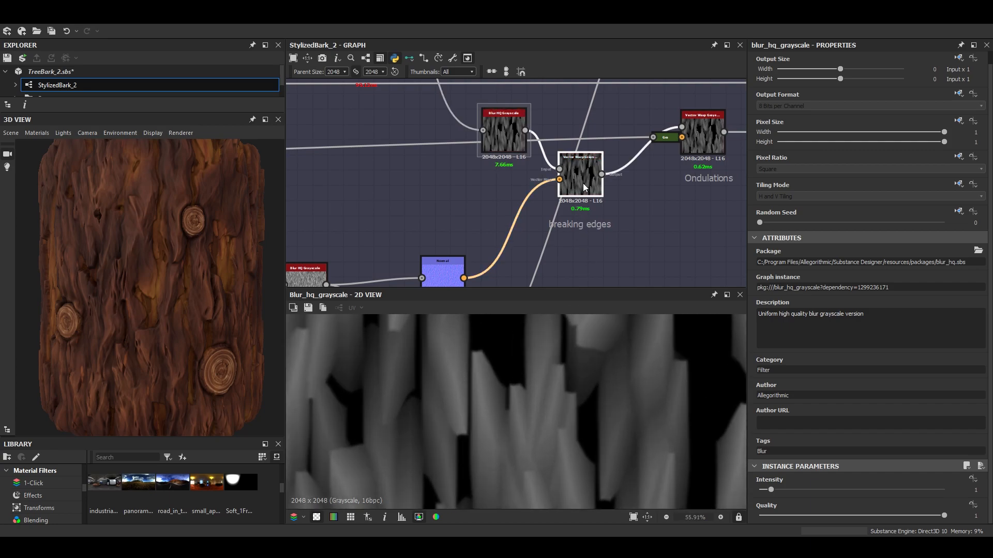
pyautogui.scroll(-4, 558, 410)
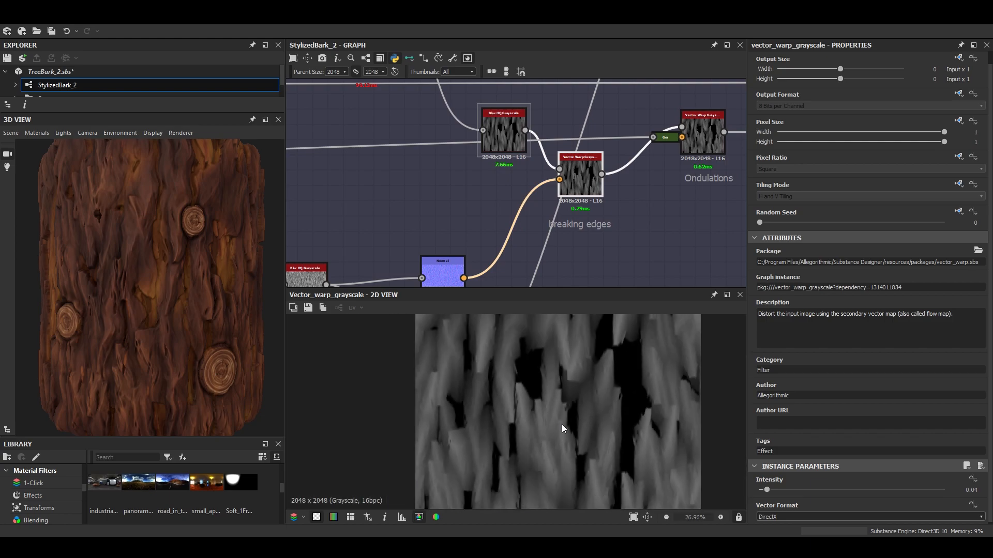
pyautogui.scroll(3, 582, 182)
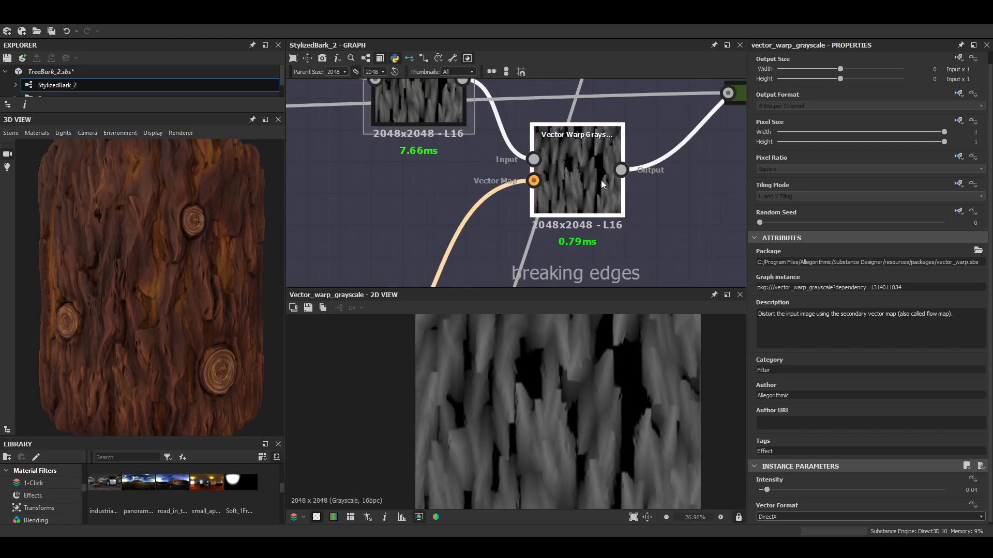
pyautogui.scroll(-2, 663, 178)
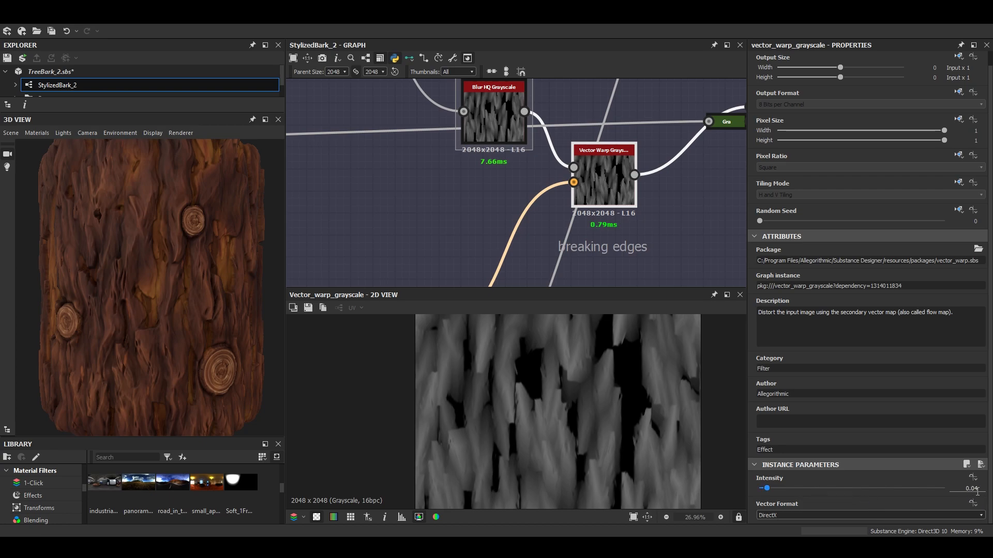
pyautogui.scroll(-4, 535, 229)
pyautogui.moveTo(535, 228); pyautogui.dragTo(549, 186, button='middle')
pyautogui.scroll(6, 573, 211)
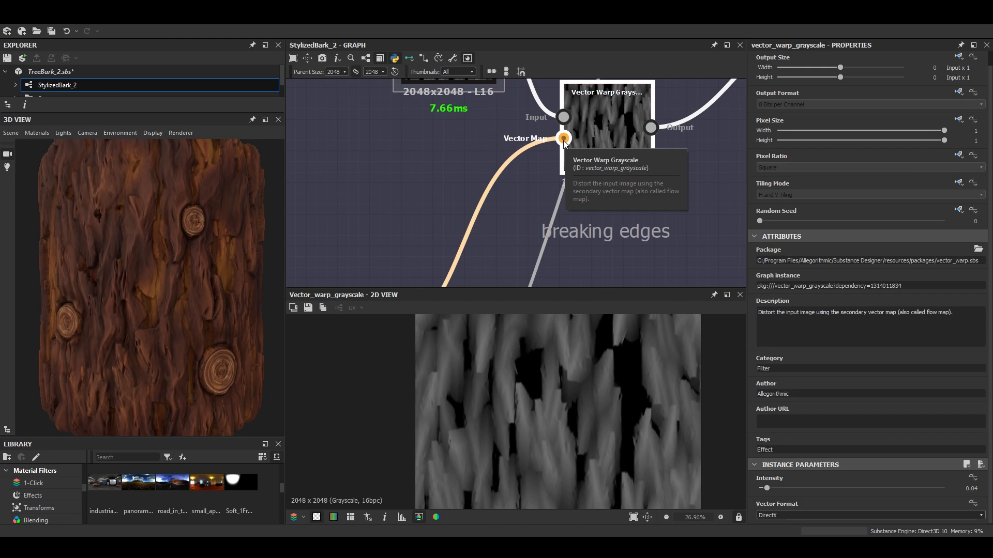
# Trace the warp's Vector Map input back through the Normal node and preview the Blur HQ Grayscale behind it.
pyautogui.scroll(-2, 546, 153)
pyautogui.moveTo(532, 167); pyautogui.dragTo(542, 152, button='middle')
pyautogui.scroll(1, 470, 218)
pyautogui.moveTo(380, 279); pyautogui.dragTo(623, 213, button='middle')
pyautogui.doubleClick(507, 215)
pyautogui.scroll(-1, 507, 215)
pyautogui.doubleClick(431, 215)
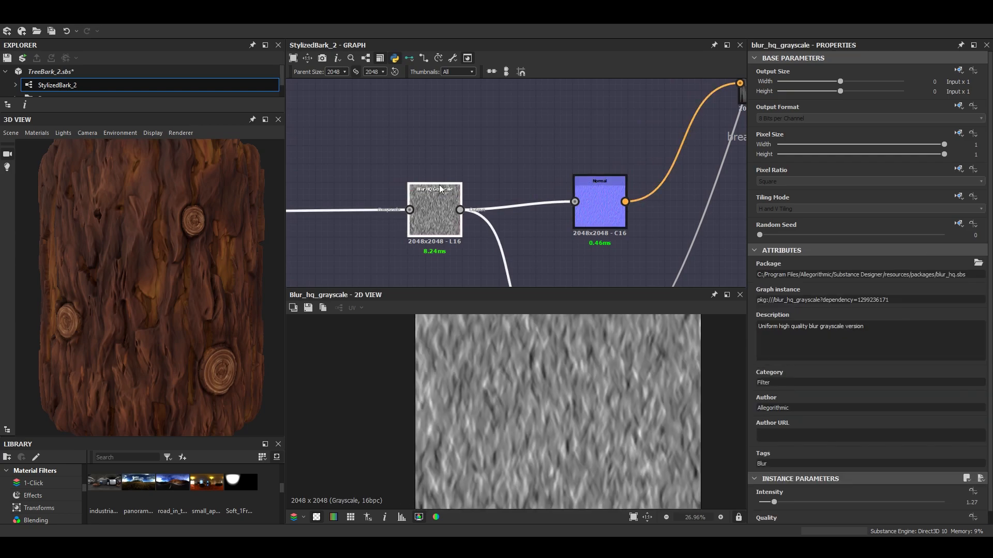
# Trace the blurred noise back to its Crystal 2 source and review that node's Scale, Disorder and Non Square Expansion.
pyautogui.scroll(-1, 434, 210)
pyautogui.moveTo(434, 210); pyautogui.dragTo(590, 207, button='middle')
pyautogui.scroll(-2, 597, 199)
pyautogui.moveTo(296, 194); pyautogui.dragTo(479, 204, button='middle')
pyautogui.scroll(5, 488, 226)
pyautogui.moveTo(368, 176); pyautogui.dragTo(424, 222, button='middle')
pyautogui.scroll(3, 421, 218)
pyautogui.click(416, 196)
pyautogui.doubleClick(417, 196)
pyautogui.scroll(-2, 880, 437)
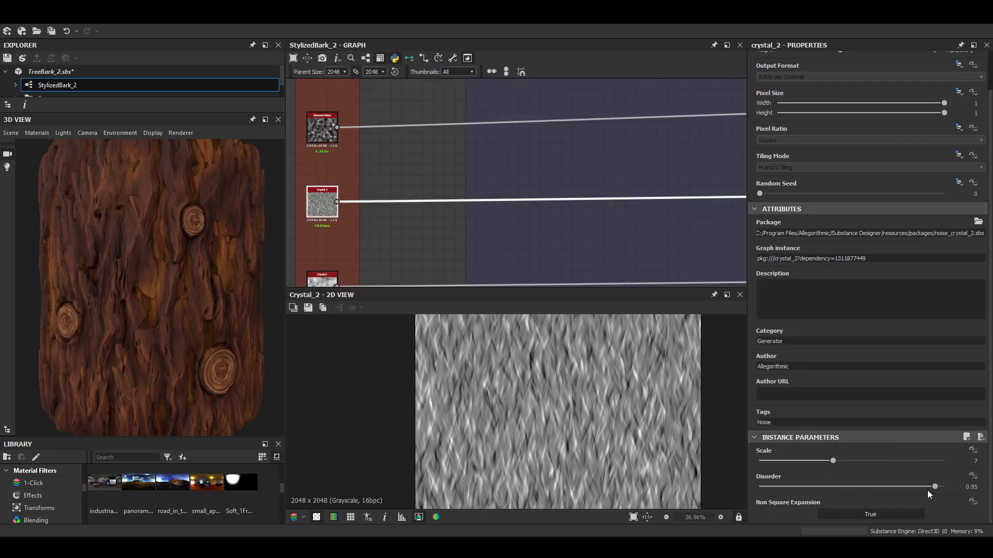
# Preview the Blur HQ Grayscale applied to the Crystal 2 noise, and inspect the blurred noise up close.
pyautogui.scroll(-2, 604, 182)
pyautogui.moveTo(605, 182); pyautogui.dragTo(336, 180, button='middle')
pyautogui.moveTo(564, 180); pyautogui.dragTo(397, 197, button='middle')
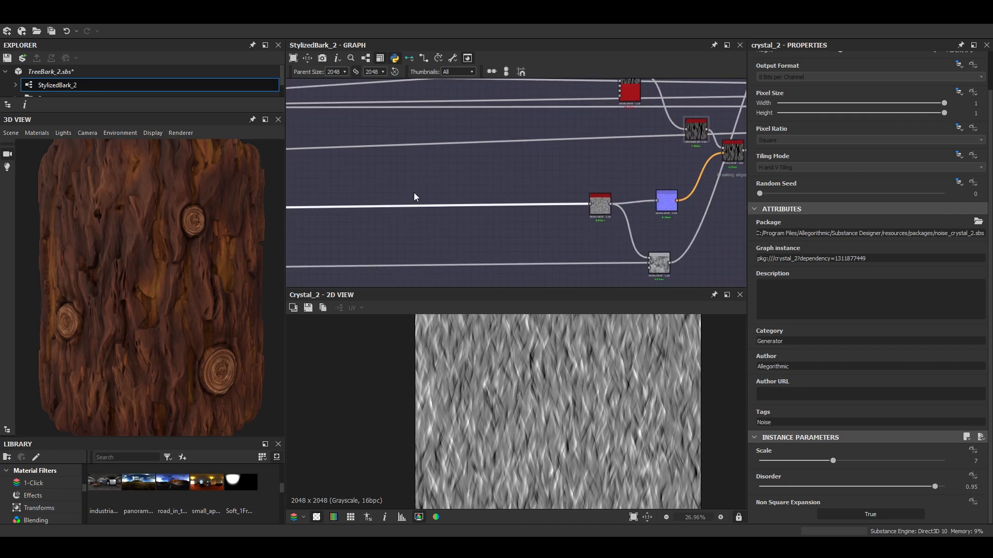
pyautogui.scroll(5, 600, 212)
pyautogui.doubleClick(588, 174)
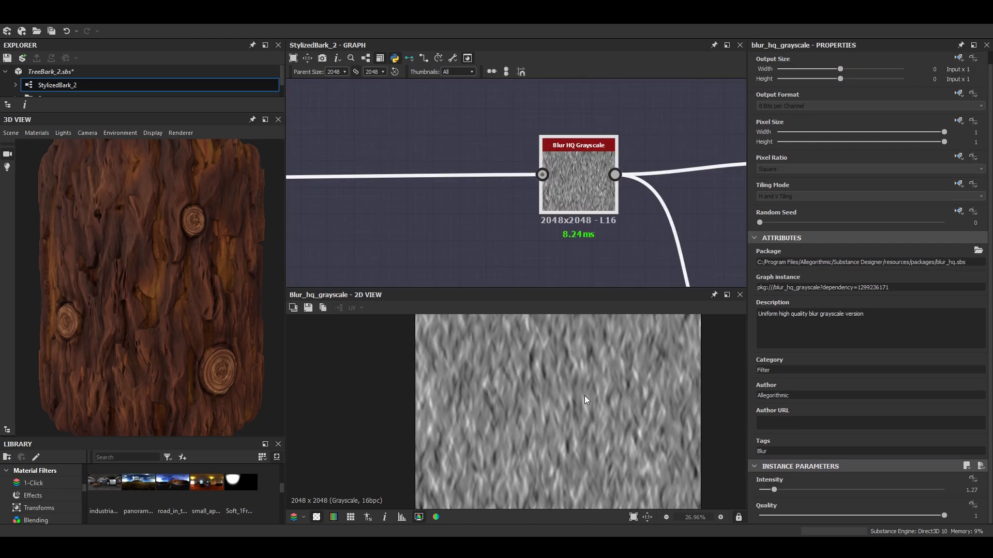
pyautogui.scroll(4, 594, 398)
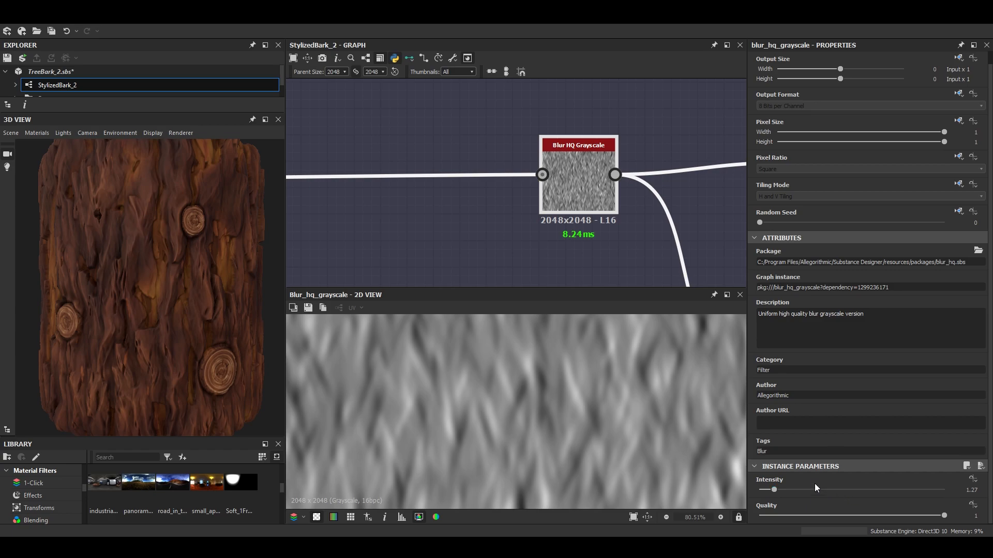
pyautogui.scroll(-1, 642, 221)
pyautogui.moveTo(642, 222); pyautogui.dragTo(500, 208, button='middle')
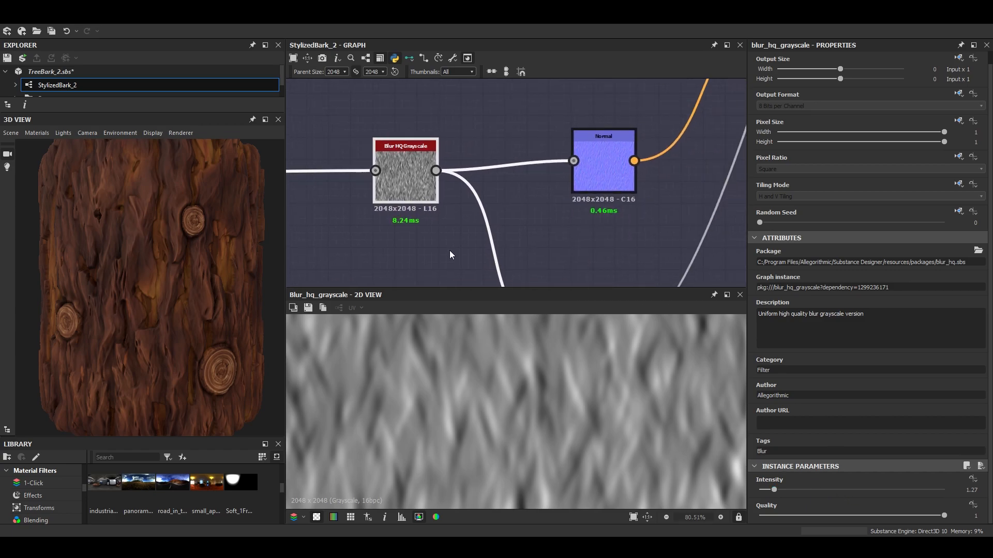
pyautogui.scroll(4, 437, 214)
pyautogui.scroll(4, 516, 398)
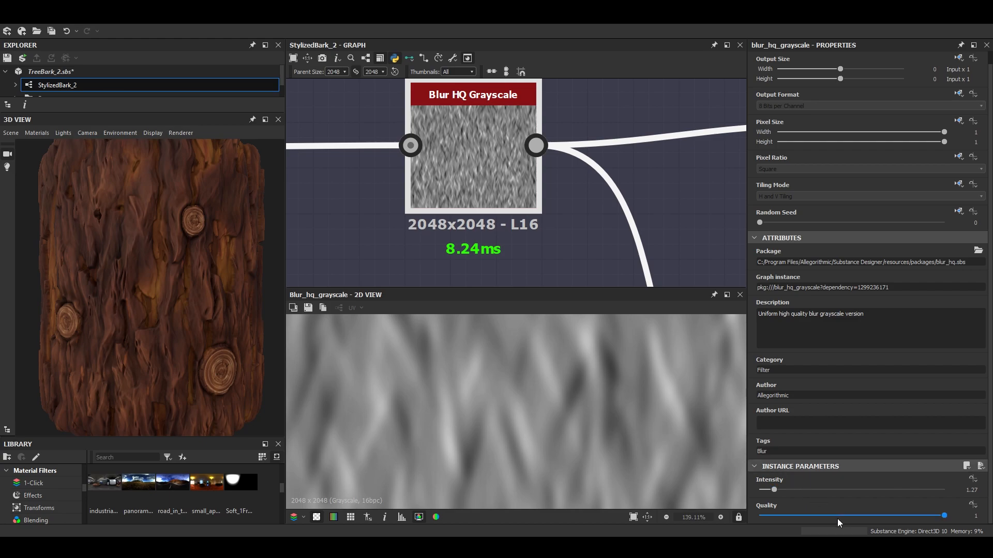
# Try Quality 0 on the noise's Blur HQ Grayscale, compare the bark in 3D, and restore Quality to 1.
pyautogui.moveTo(842, 516); pyautogui.dragTo(770, 518)
pyautogui.scroll(1, 514, 432)
pyautogui.scroll(5, 176, 295)
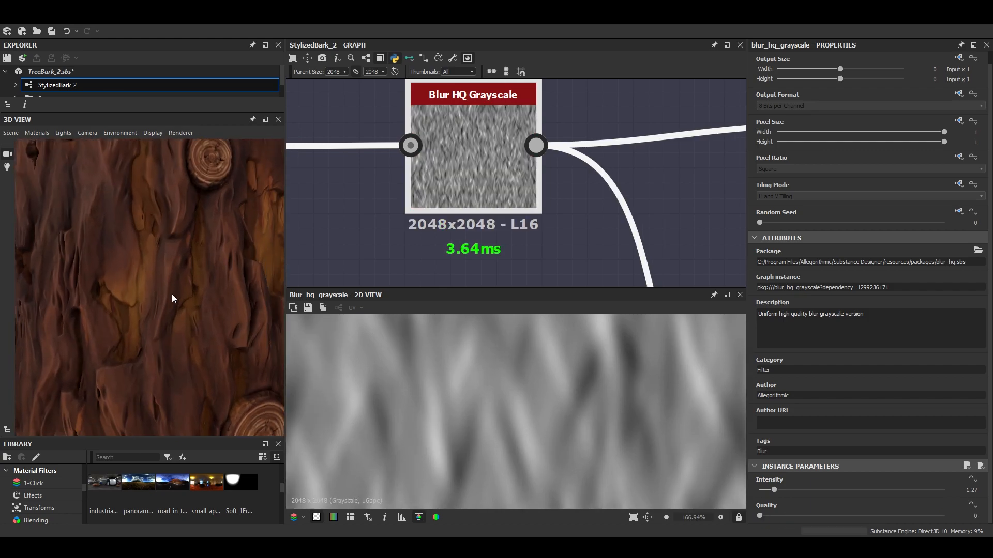
pyautogui.moveTo(173, 295); pyautogui.dragTo(168, 294)
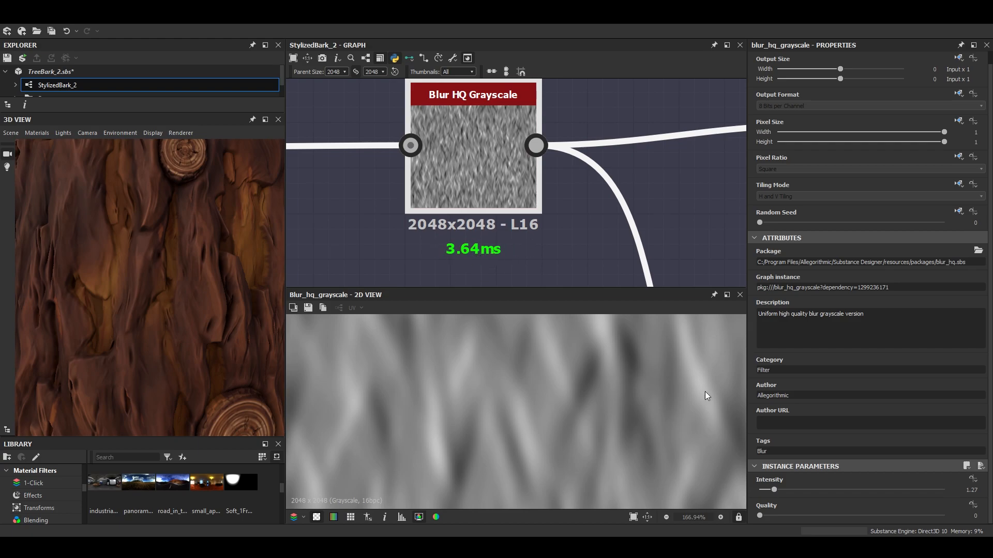
pyautogui.click(944, 516)
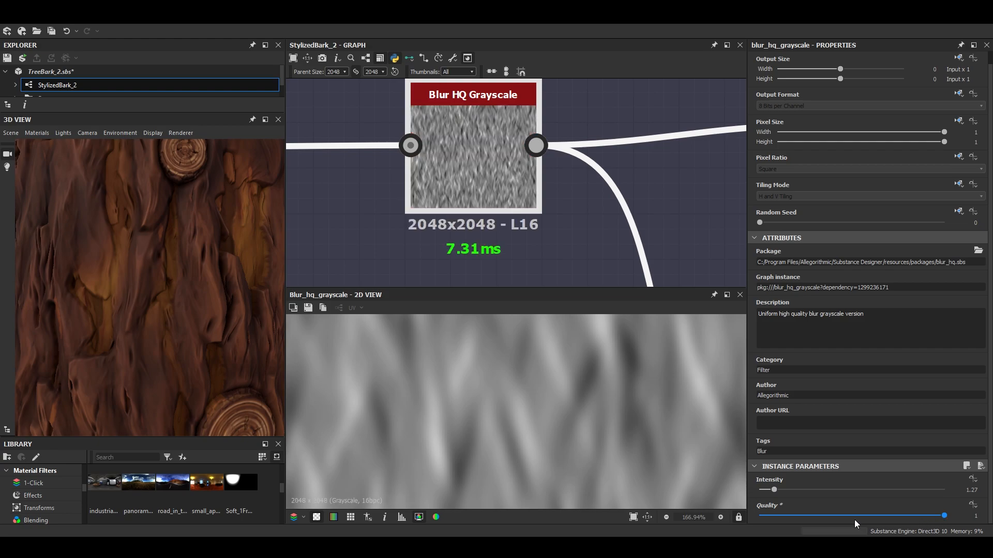
# Set the Quality of the noise's Blur HQ Grayscale to 0 and examine the result in 2D and 3D.
pyautogui.moveTo(866, 519); pyautogui.dragTo(740, 514)
pyautogui.scroll(1, 523, 449)
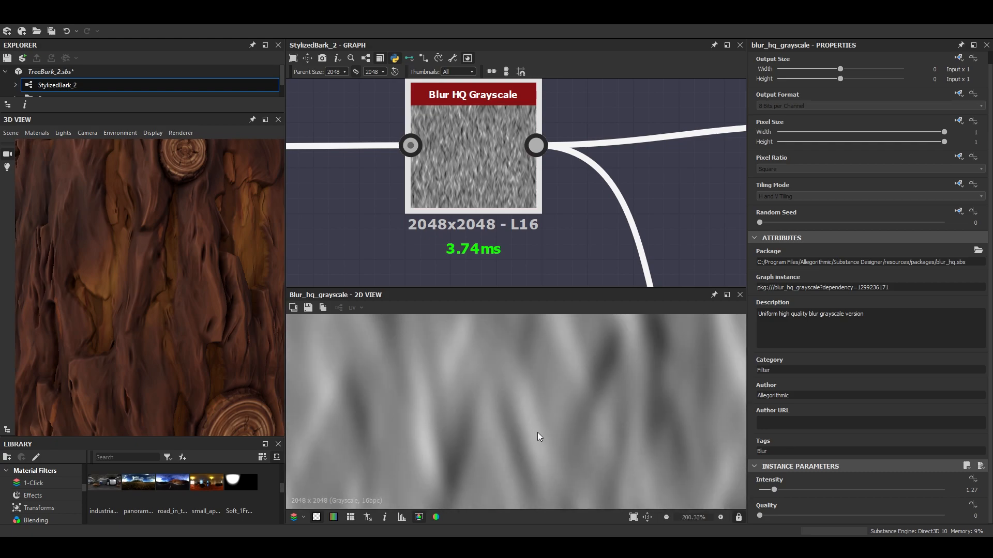
pyautogui.scroll(-5, 493, 190)
pyautogui.moveTo(212, 248); pyautogui.dragTo(194, 268)
pyautogui.scroll(-3, 176, 267)
pyautogui.scroll(3, 178, 276)
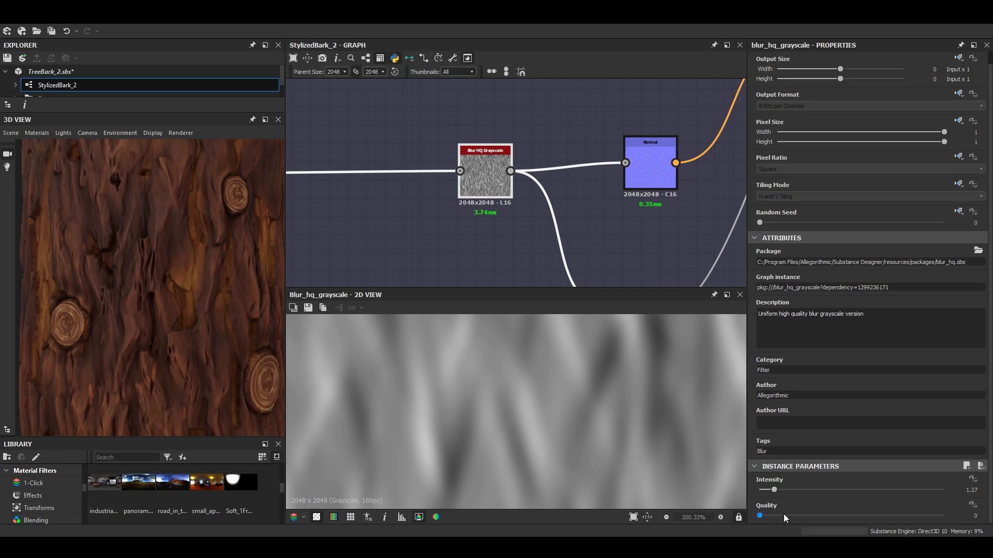
# Preview the Normal node that supplies the "breaking edges" Vector Warp Grayscale with its vector map.
pyautogui.moveTo(564, 174); pyautogui.dragTo(380, 204, button='middle')
pyautogui.scroll(-3, 470, 205)
pyautogui.moveTo(471, 205); pyautogui.dragTo(472, 230, button='middle')
pyautogui.doubleClick(473, 230)
pyautogui.scroll(2, 567, 147)
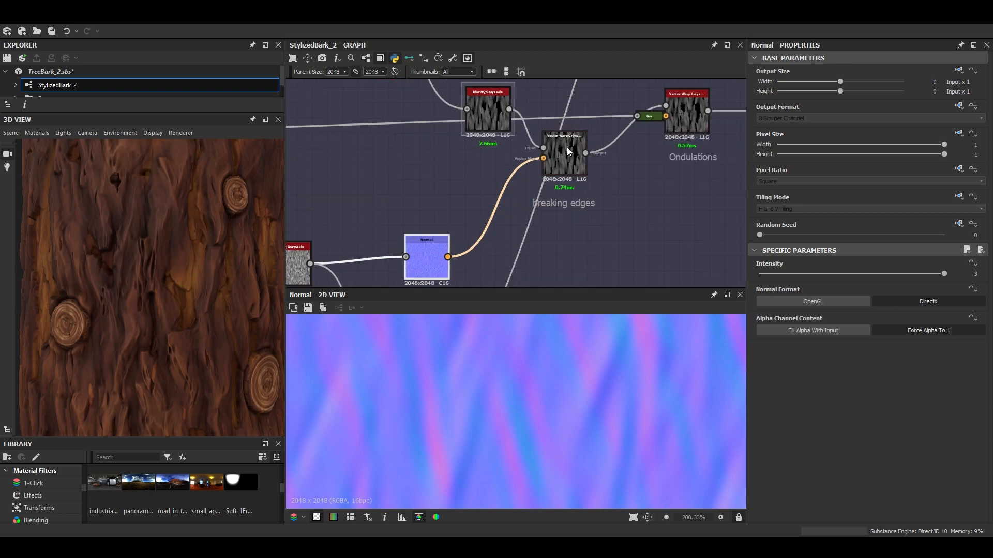
# Compare the 2D preview of the "breaking edges" Vector Warp Grayscale with the Normal node that drives it.
pyautogui.doubleClick(563, 151)
pyautogui.scroll(-5, 597, 407)
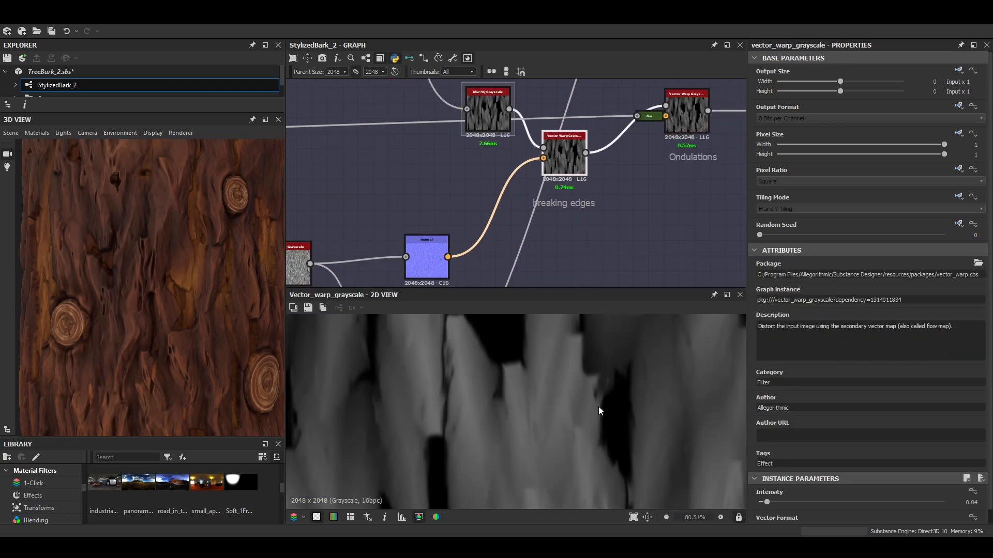
pyautogui.scroll(4, 597, 414)
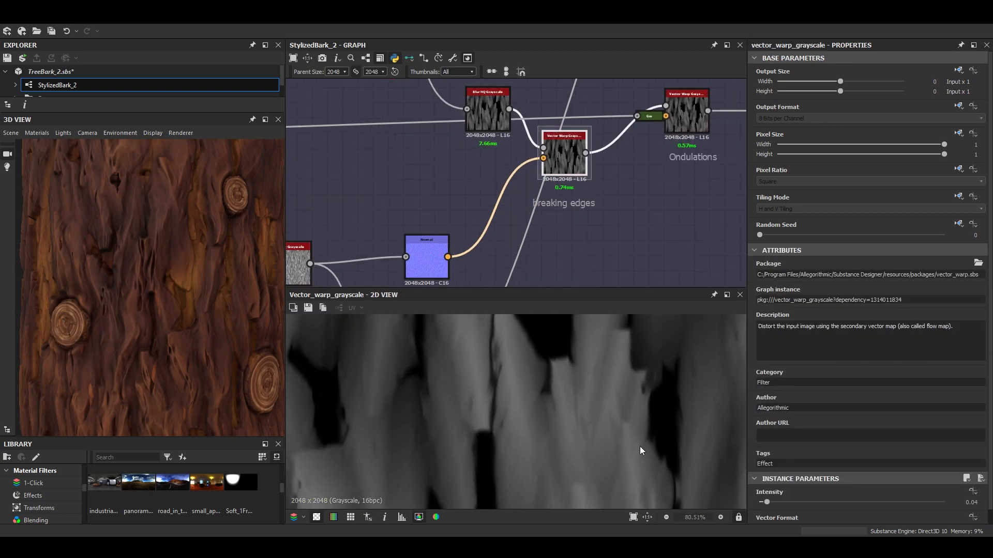
pyautogui.doubleClick(431, 266)
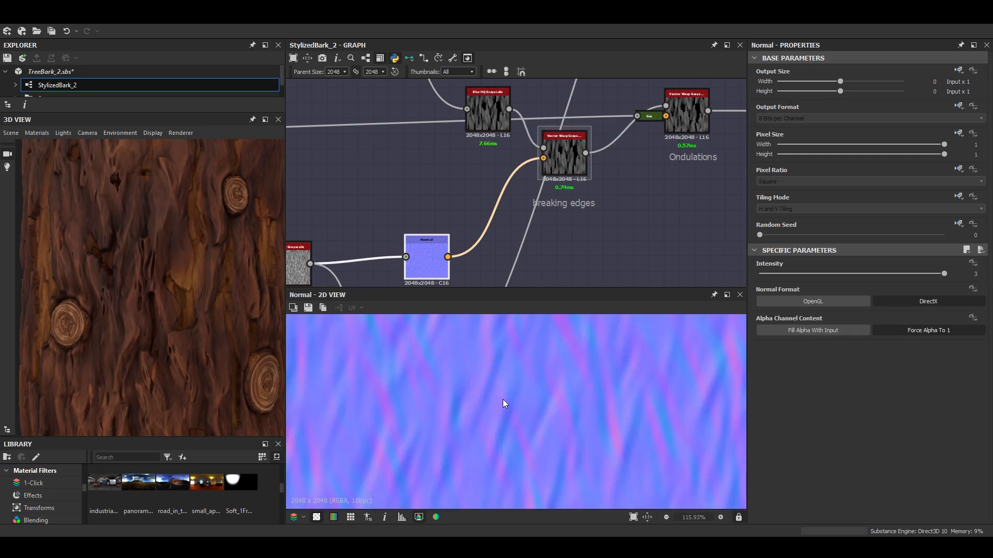
pyautogui.scroll(1, 501, 393)
# Preview the "breaking edges" Vector Warp Grayscale and examine the bark edges and its instance parameters.
pyautogui.doubleClick(557, 157)
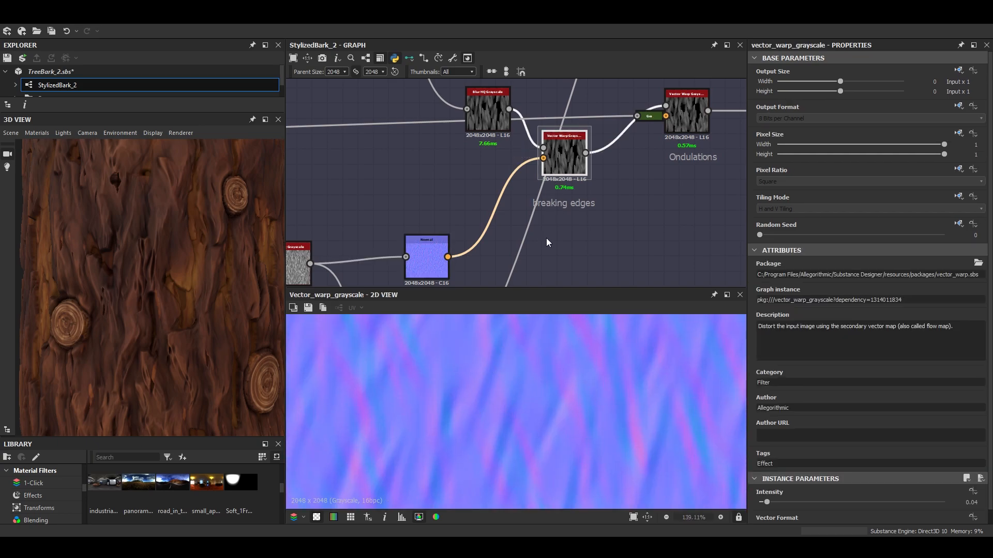
pyautogui.scroll(-4, 484, 410)
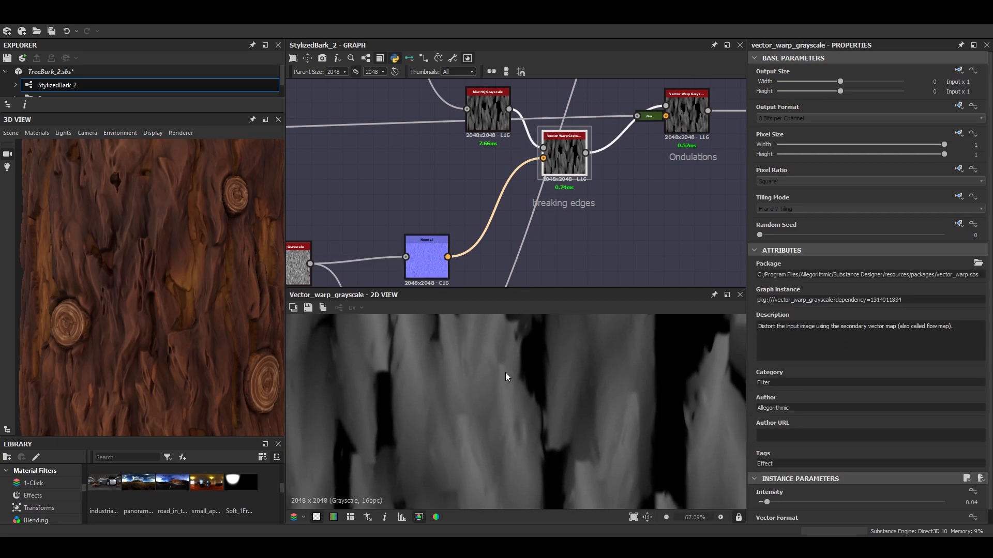
pyautogui.scroll(4, 607, 408)
pyautogui.scroll(-3, 527, 371)
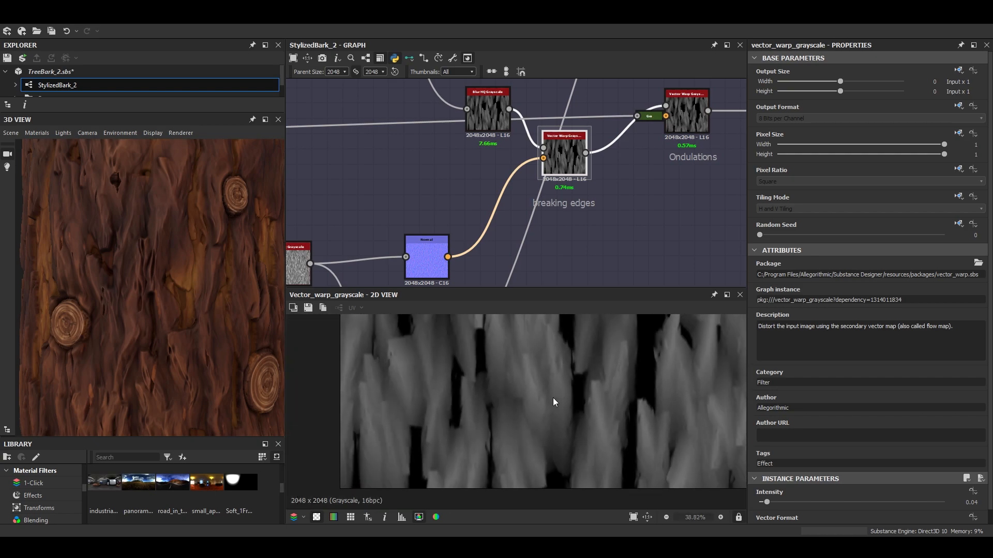
pyautogui.scroll(-1, 548, 406)
pyautogui.scroll(2, 544, 408)
pyautogui.moveTo(543, 409); pyautogui.dragTo(581, 396, button='middle')
pyautogui.scroll(-2, 581, 396)
pyautogui.scroll(-1, 830, 461)
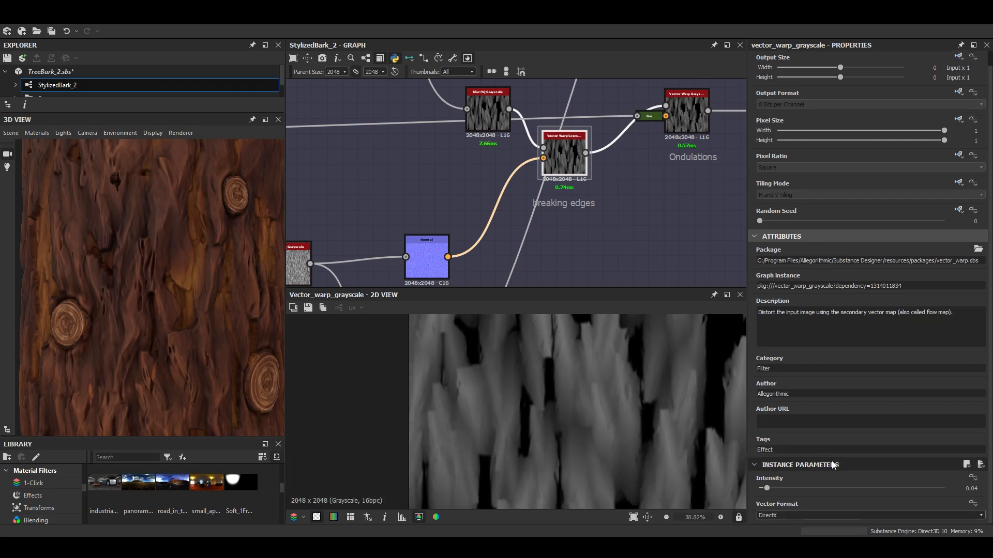
pyautogui.scroll(-3, 569, 213)
pyautogui.scroll(5, 541, 225)
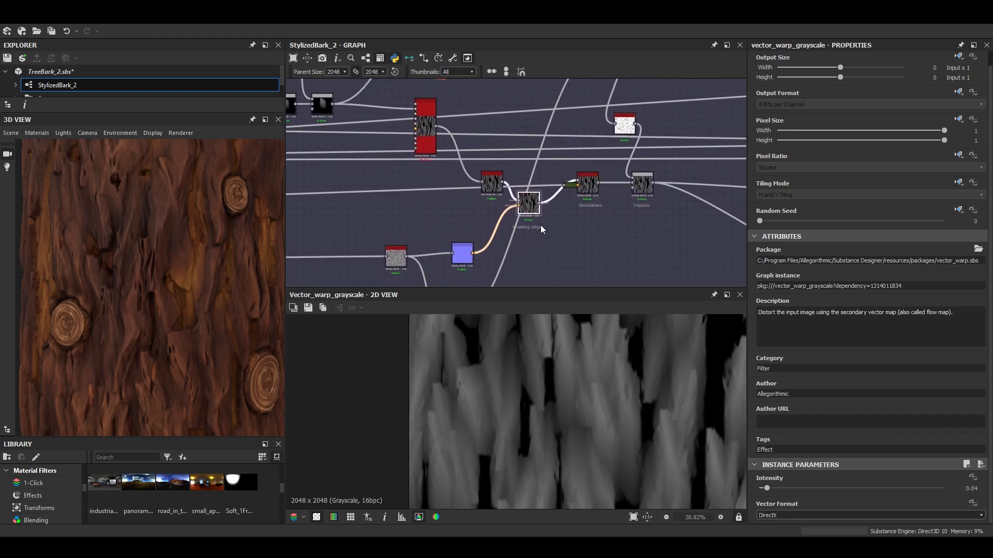
# Preview the Gradient Map that feeds the vector map input of the "Ondulations" Vector Warp Grayscale.
pyautogui.scroll(-2, 547, 209)
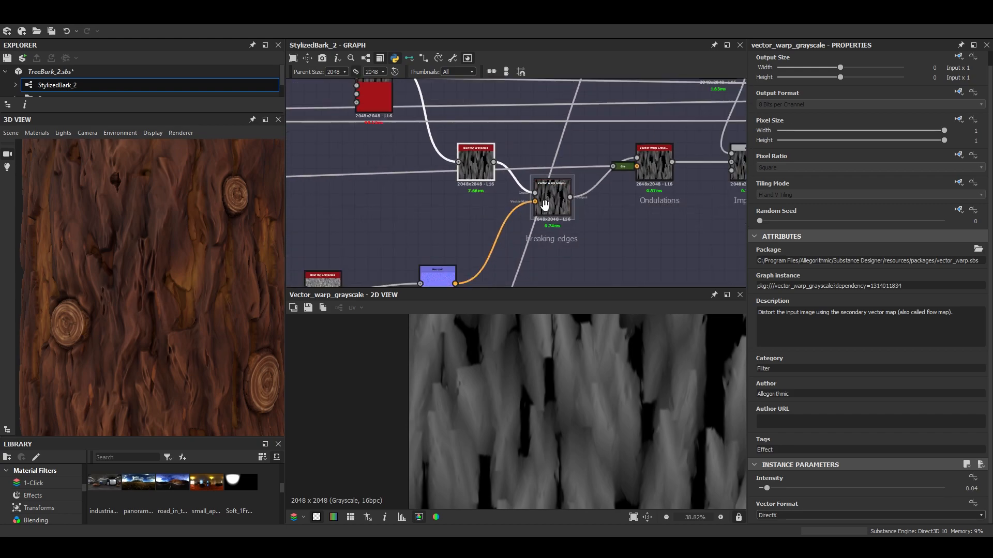
pyautogui.moveTo(546, 206); pyautogui.dragTo(465, 187, button='middle')
pyautogui.scroll(2, 593, 144)
pyautogui.moveTo(570, 161)
pyautogui.mouseDown()
pyautogui.moveTo(593, 199)
pyautogui.moveTo(583, 163)
pyautogui.mouseUp()
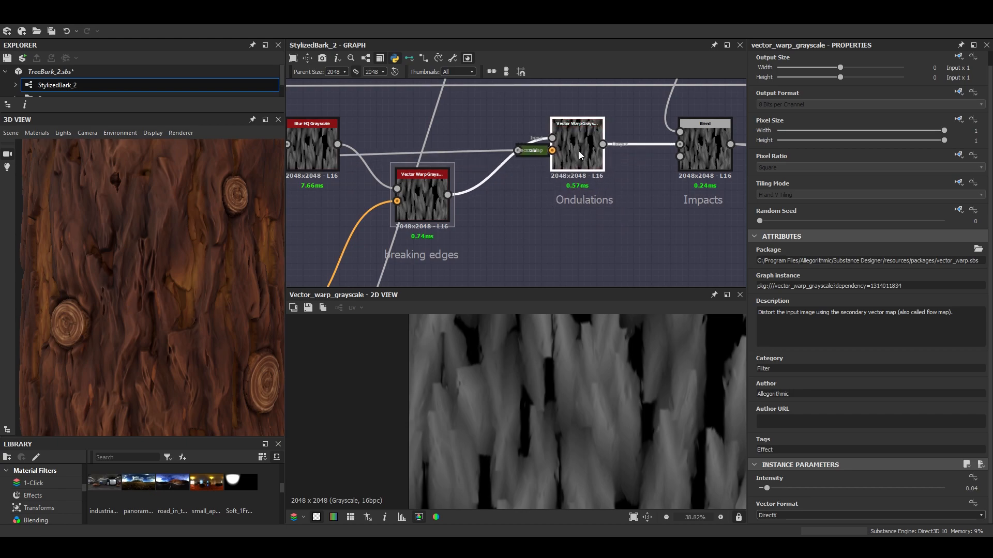
pyautogui.click(541, 183)
pyautogui.moveTo(544, 193); pyautogui.dragTo(550, 228, button='middle')
pyautogui.scroll(3, 559, 155)
pyautogui.scroll(-1, 543, 165)
pyautogui.doubleClick(482, 178)
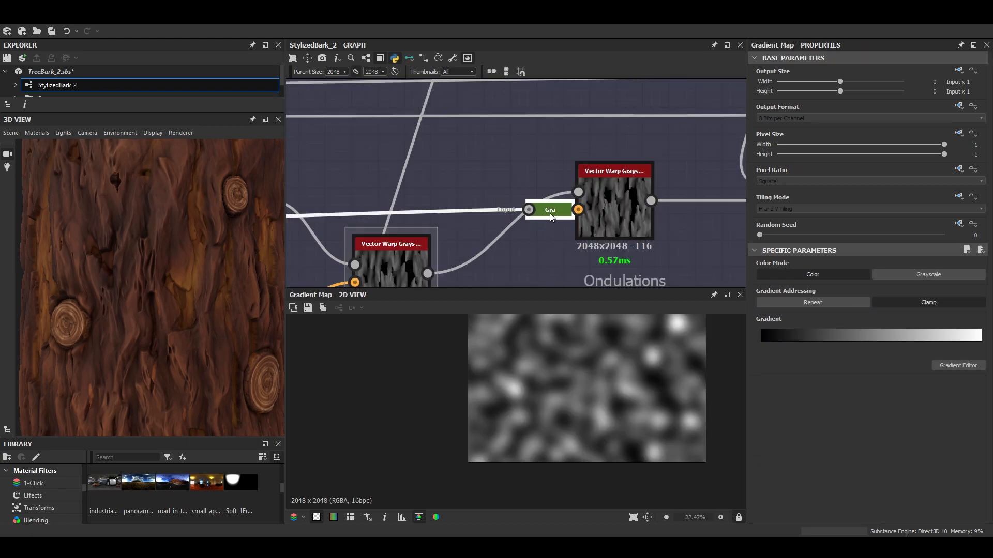
# Trace the Gradient Map's input back to the Gaussian Noise and inspect its pattern and instance parameters.
pyautogui.scroll(-2, 550, 210)
pyautogui.scroll(-3, 503, 193)
pyautogui.moveTo(383, 194); pyautogui.dragTo(688, 178, button='middle')
pyautogui.moveTo(321, 187); pyautogui.dragTo(600, 221, button='middle')
pyautogui.scroll(6, 510, 236)
pyautogui.doubleClick(489, 193)
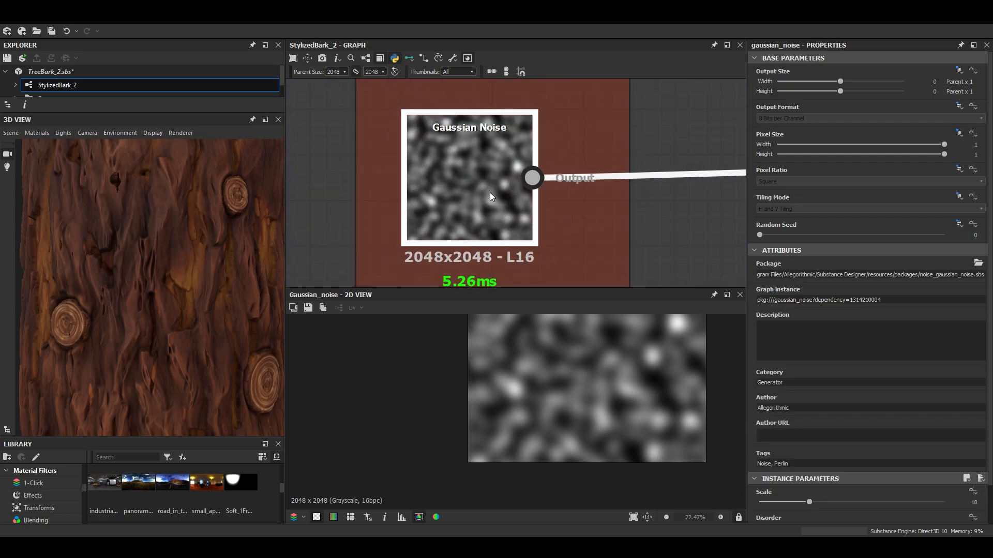
pyautogui.scroll(-1, 889, 404)
pyautogui.scroll(2, 589, 370)
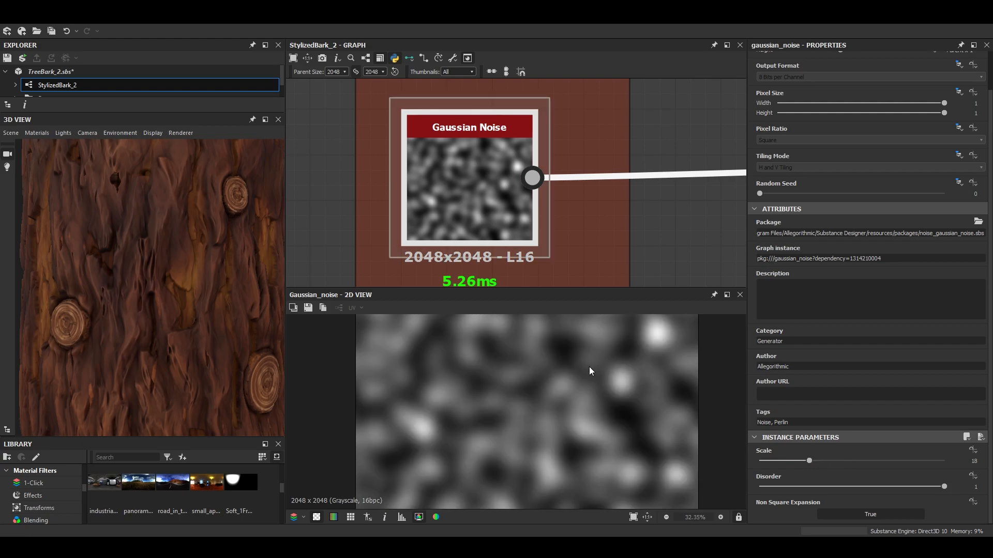
pyautogui.scroll(2, 585, 349)
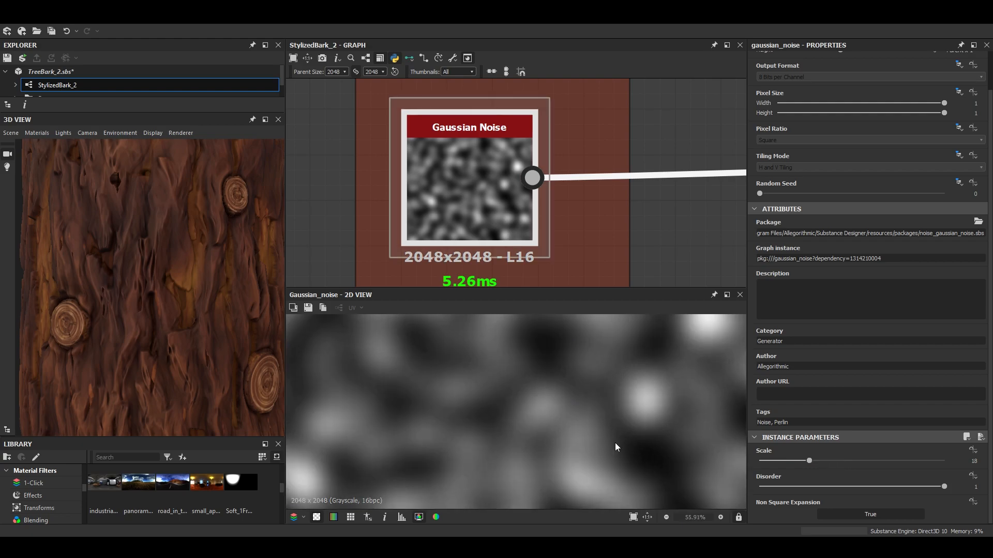
pyautogui.scroll(-2, 523, 402)
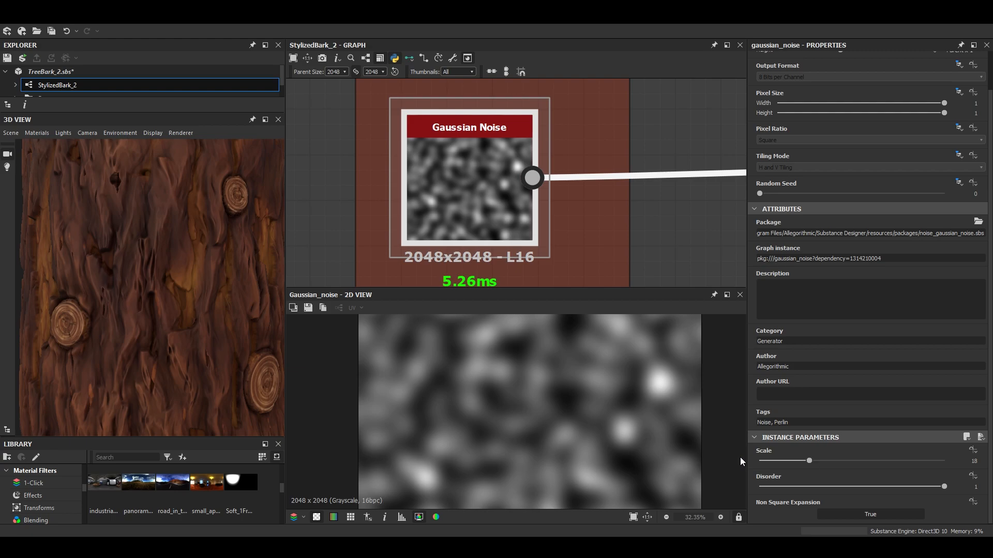
# Preview the "Ondulations" Vector Warp Grayscale and examine the wavy bark shapes and its Intensity setting.
pyautogui.scroll(-2, 591, 386)
pyautogui.scroll(-6, 434, 213)
pyautogui.scroll(-2, 433, 213)
pyautogui.scroll(8, 595, 199)
pyautogui.doubleClick(585, 196)
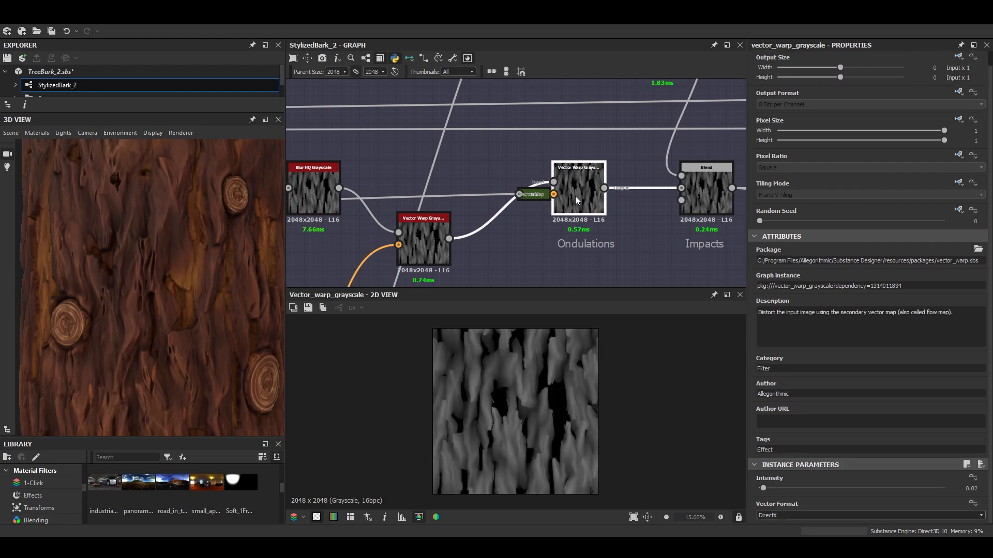
pyautogui.scroll(2, 575, 197)
pyautogui.scroll(5, 520, 436)
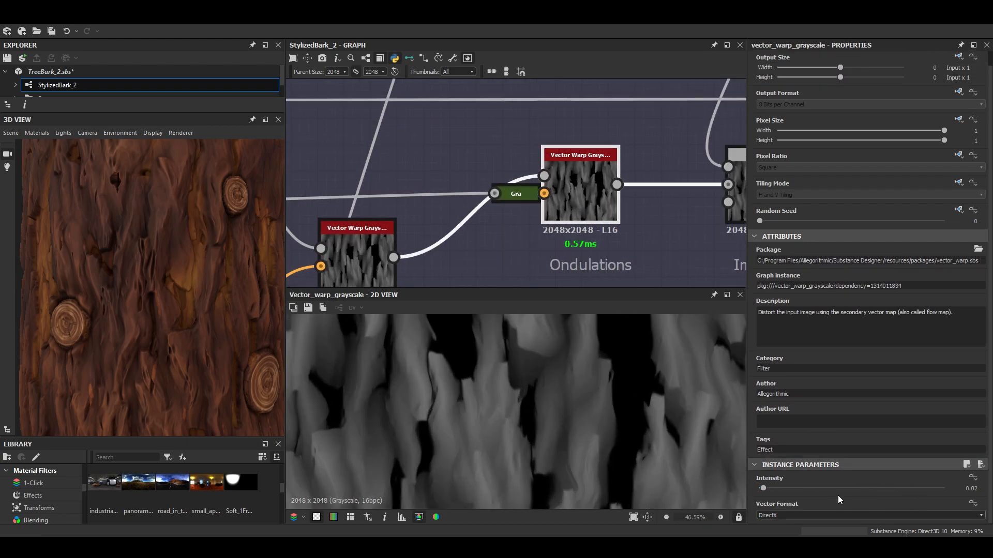
pyautogui.scroll(-2, 582, 420)
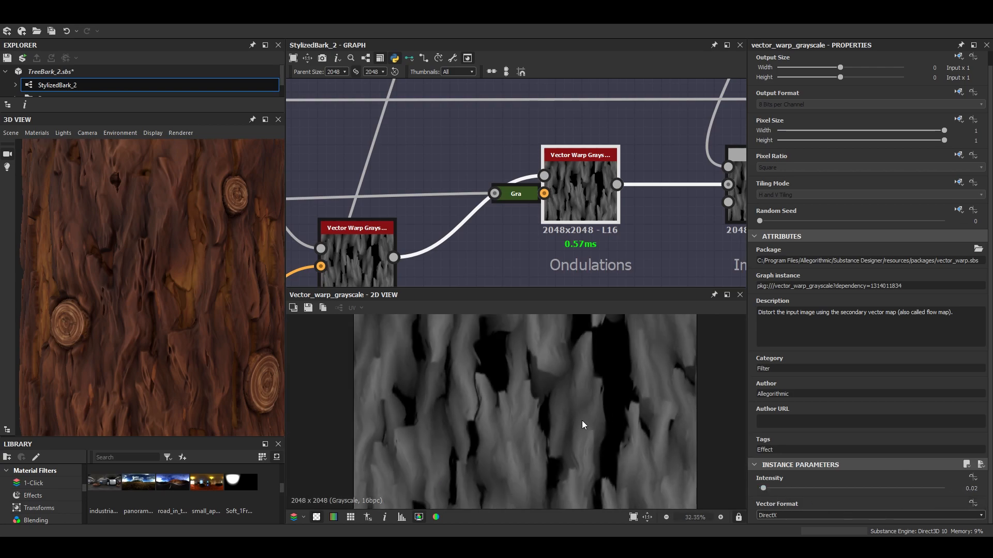
pyautogui.moveTo(582, 421); pyautogui.dragTo(495, 408, button='middle')
pyautogui.scroll(3, 534, 435)
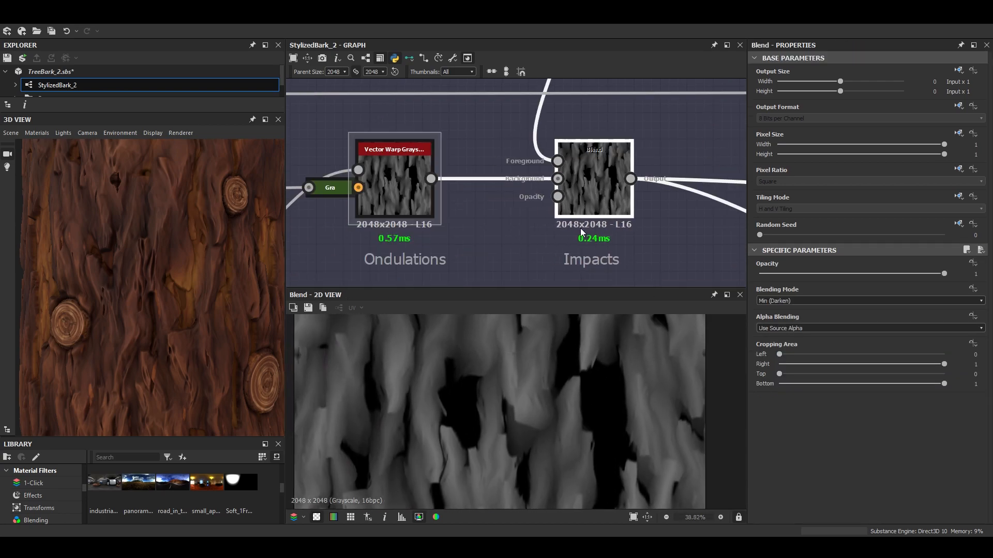
# Preview the "Impacts" Blend and examine its result on the bark surface up close.
pyautogui.moveTo(496, 414); pyautogui.dragTo(567, 440, button='middle')
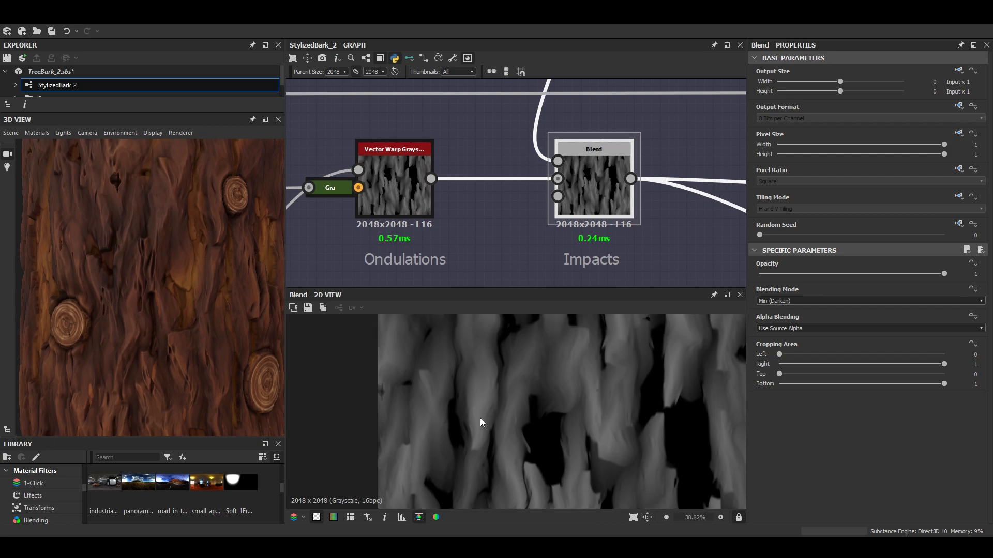
pyautogui.scroll(1, 480, 418)
pyautogui.moveTo(606, 402); pyautogui.dragTo(532, 485, button='middle')
pyautogui.scroll(-2, 532, 486)
pyautogui.moveTo(564, 451); pyautogui.dragTo(532, 357, button='middle')
pyautogui.scroll(3, 530, 414)
pyautogui.moveTo(540, 408); pyautogui.dragTo(688, 400, button='middle')
pyautogui.moveTo(503, 398); pyautogui.dragTo(556, 483, button='middle')
pyautogui.scroll(3, 436, 420)
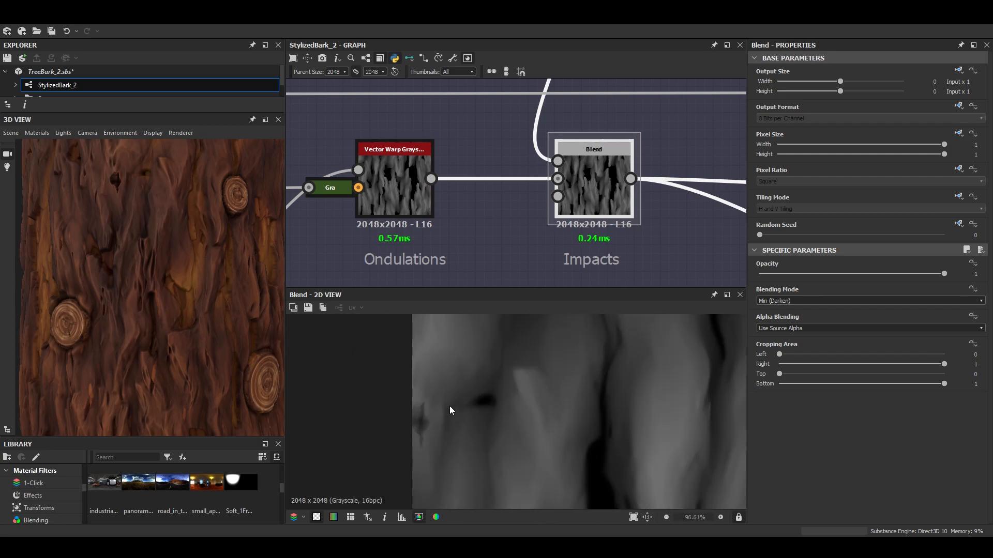
pyautogui.scroll(2, 419, 450)
pyautogui.scroll(-9, 461, 397)
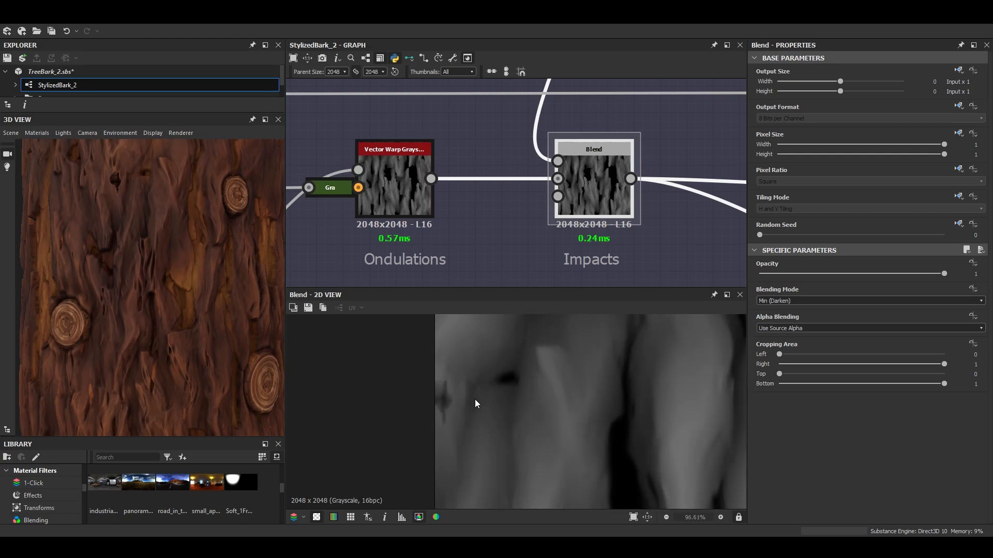
pyautogui.moveTo(577, 390); pyautogui.dragTo(469, 400, button='middle')
pyautogui.scroll(5, 469, 400)
pyautogui.scroll(-4, 470, 401)
pyautogui.scroll(-2, 469, 405)
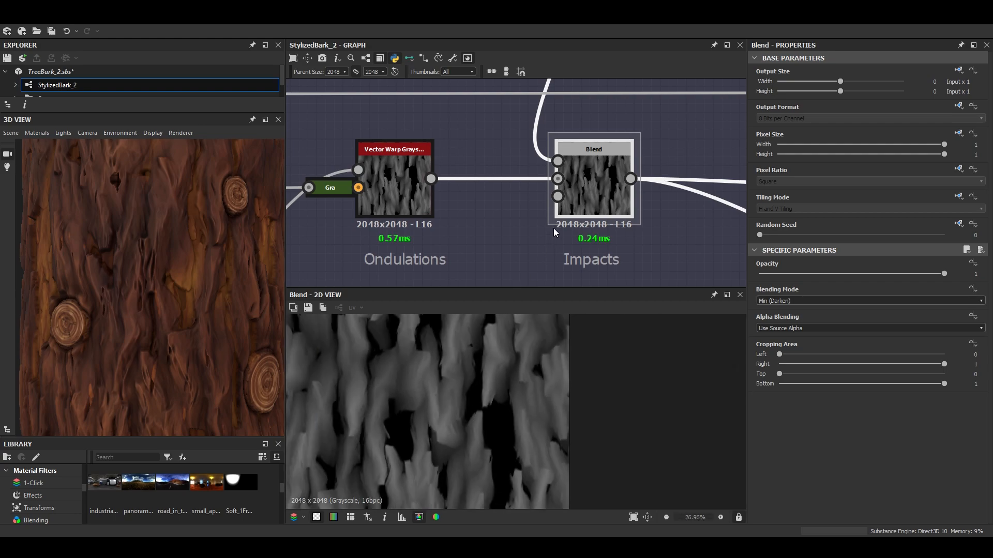
# Trace the foreground branch of the "Impacts" Blend back to its Tile Sampler, and preview the branch's final Blur HQ Grayscale.
pyautogui.scroll(-6, 551, 234)
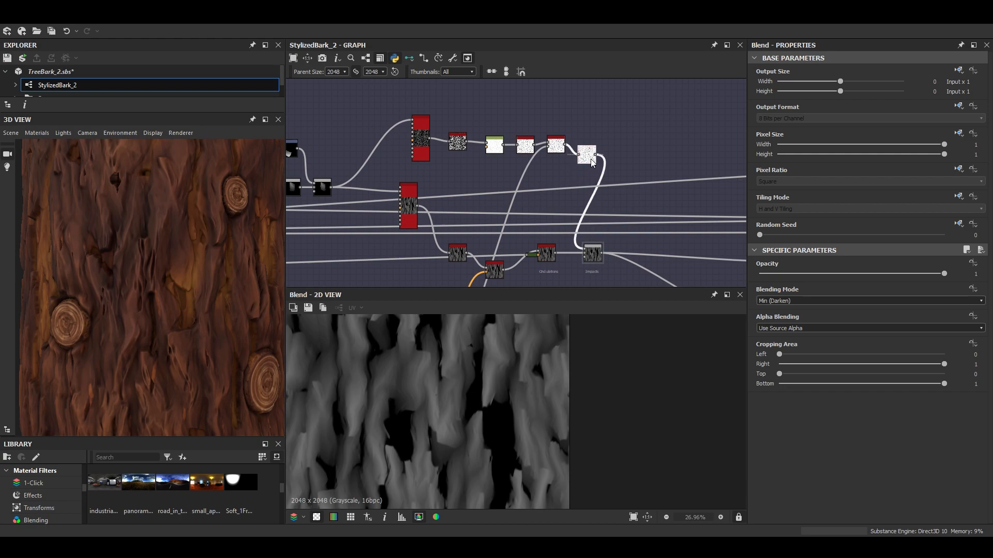
pyautogui.scroll(5, 421, 152)
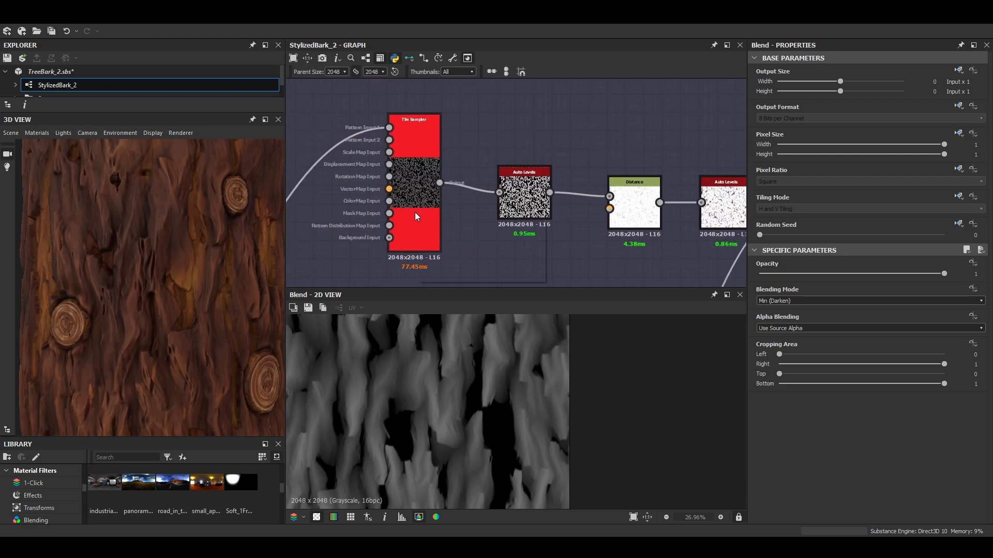
pyautogui.scroll(-2, 439, 223)
pyautogui.moveTo(541, 219)
pyautogui.mouseDown(button='middle')
pyautogui.moveTo(445, 213)
pyautogui.moveTo(538, 217)
pyautogui.mouseUp(button='middle')
pyautogui.scroll(3, 433, 228)
pyautogui.scroll(-4, 538, 188)
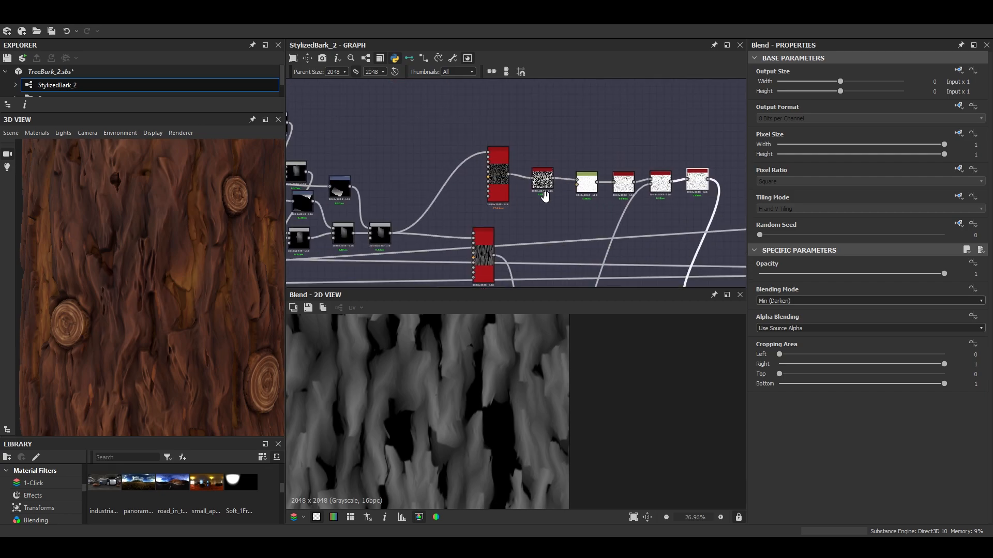
pyautogui.moveTo(702, 188); pyautogui.dragTo(563, 188, button='middle')
pyautogui.doubleClick(562, 187)
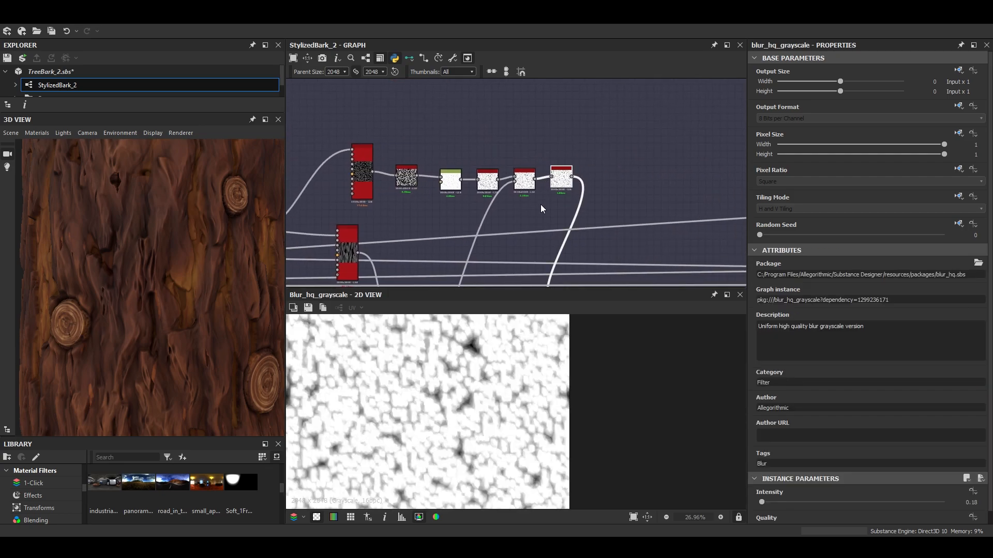
# Inspect the blurred impact mask up close and review the nodes that build it.
pyautogui.scroll(-3, 507, 191)
pyautogui.scroll(2, 493, 207)
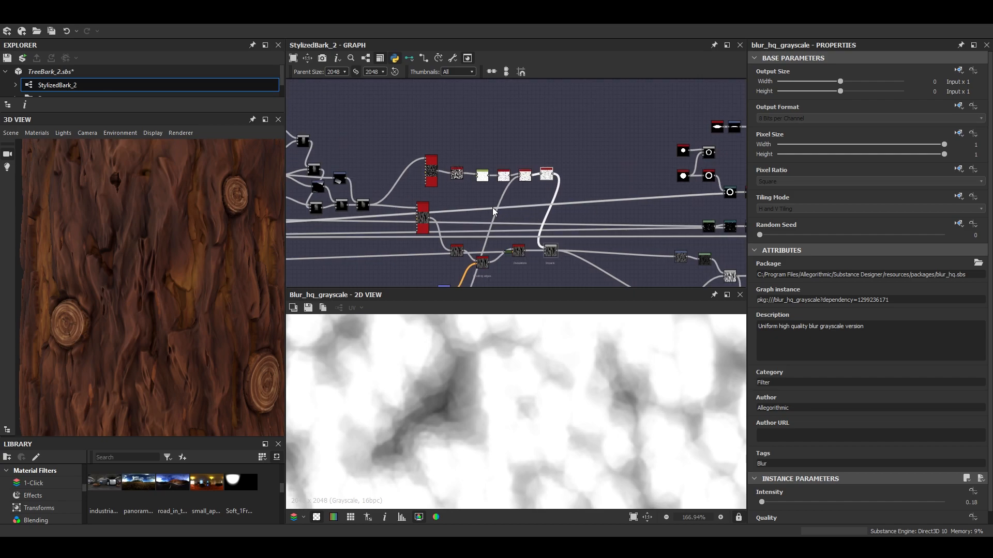
pyautogui.scroll(2, 486, 188)
pyautogui.moveTo(484, 188); pyautogui.dragTo(480, 205, button='middle')
pyautogui.scroll(3, 402, 153)
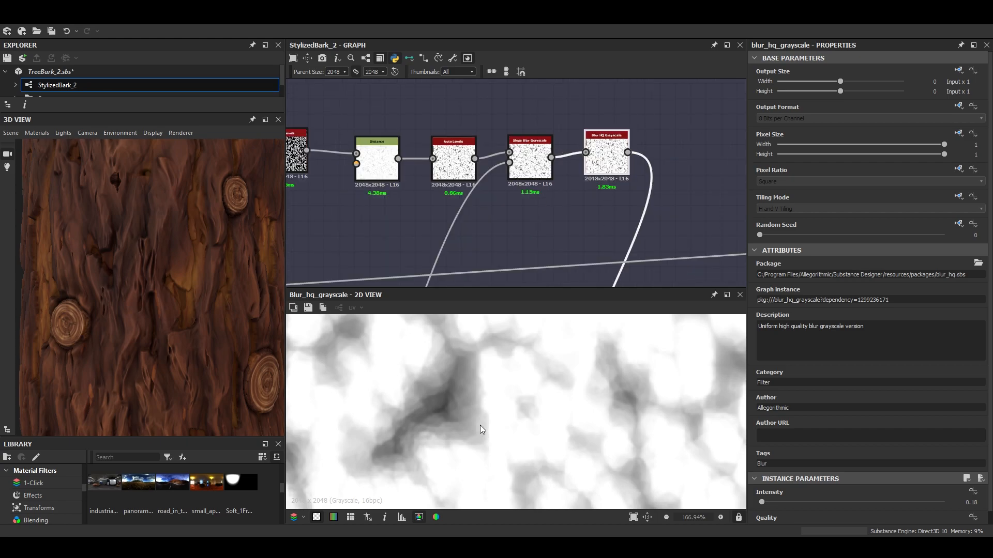
pyautogui.scroll(-10, 471, 407)
pyautogui.moveTo(470, 406); pyautogui.dragTo(564, 449, button='middle')
pyautogui.scroll(5, 564, 448)
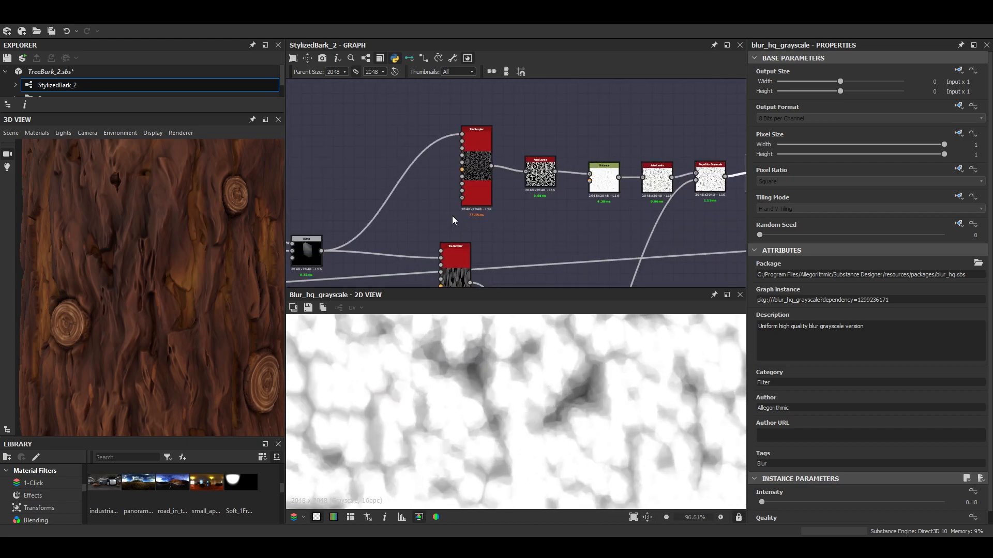
# Move the impact branch's Tile Sampler away from its Auto Levels node to make room between them.
pyautogui.moveTo(452, 216); pyautogui.dragTo(492, 193, button='middle')
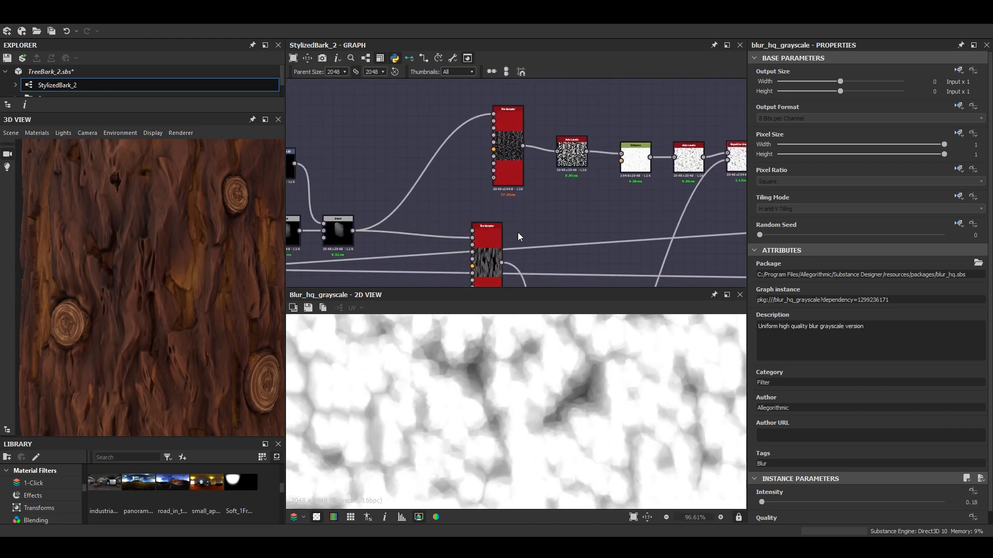
pyautogui.moveTo(517, 233); pyautogui.dragTo(453, 243, button='middle')
pyautogui.moveTo(437, 184); pyautogui.dragTo(368, 175)
pyautogui.scroll(-5, 479, 205)
pyautogui.moveTo(479, 204); pyautogui.dragTo(471, 197, button='middle')
pyautogui.scroll(2, 450, 217)
pyautogui.scroll(3, 475, 217)
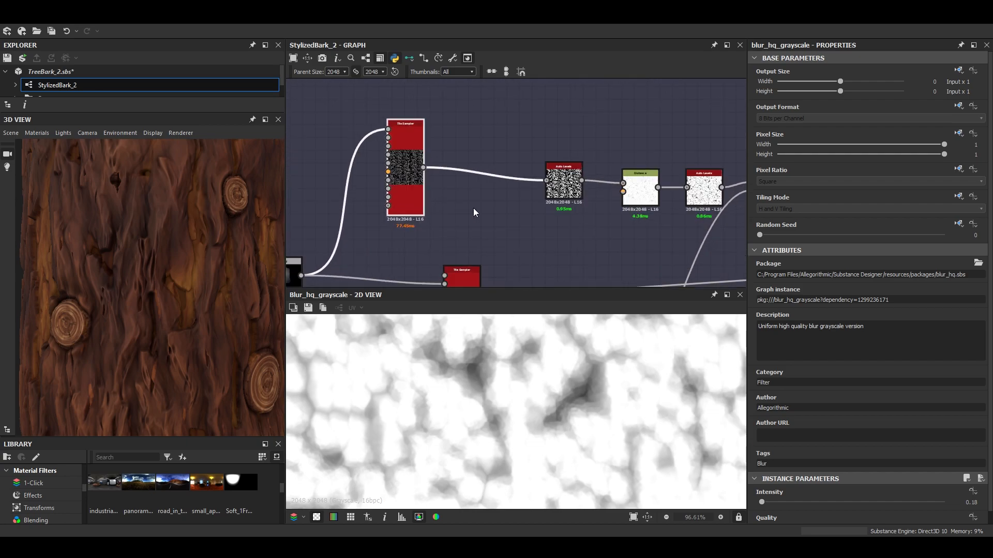
# Add a Transformation 2D node near the impact Tile Sampler and feed it the output of the main bark Tile Sampler.
pyautogui.press('space')
pyautogui.write('tr')
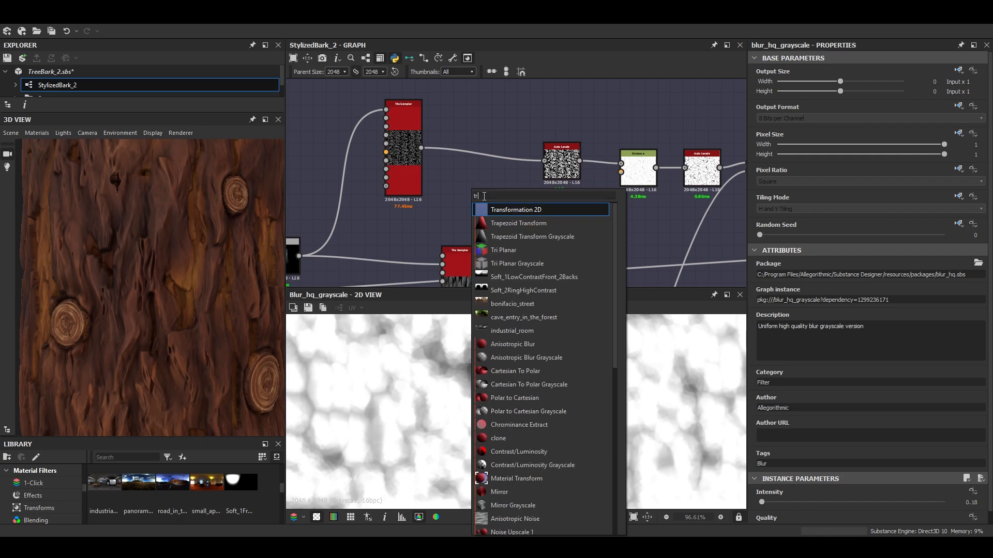
pyautogui.click(511, 209)
pyautogui.moveTo(484, 274); pyautogui.dragTo(469, 241, button='middle')
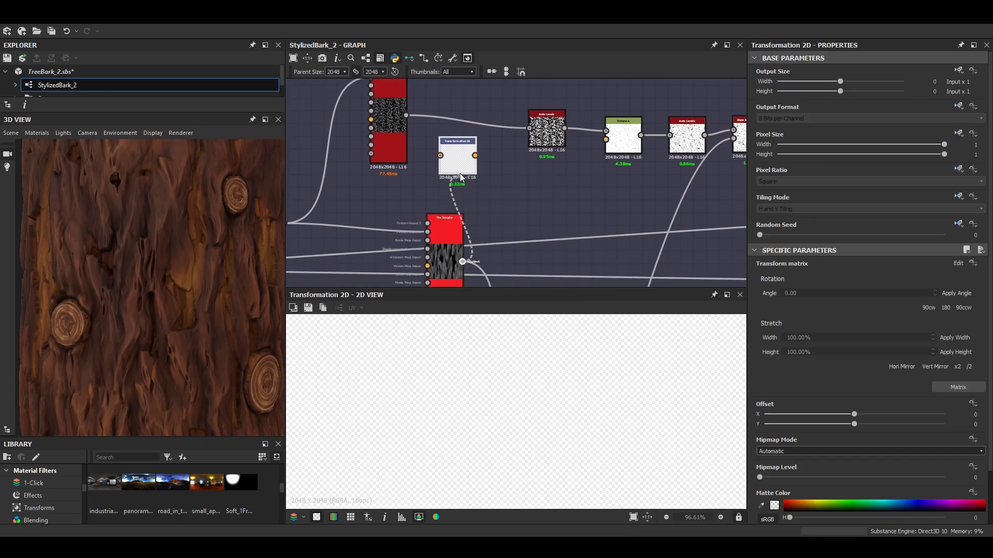
pyautogui.moveTo(461, 180); pyautogui.dragTo(440, 156)
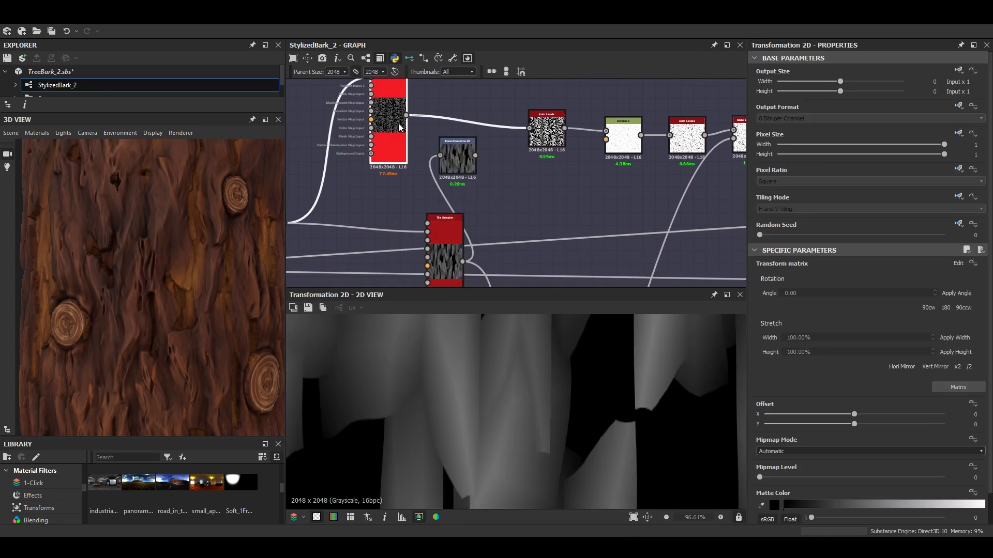
# Preview the impact branch's Tile Sampler and the main bark Tile Sampler to compare their patterns.
pyautogui.doubleClick(400, 127)
pyautogui.scroll(-3, 580, 452)
pyautogui.scroll(3, 563, 437)
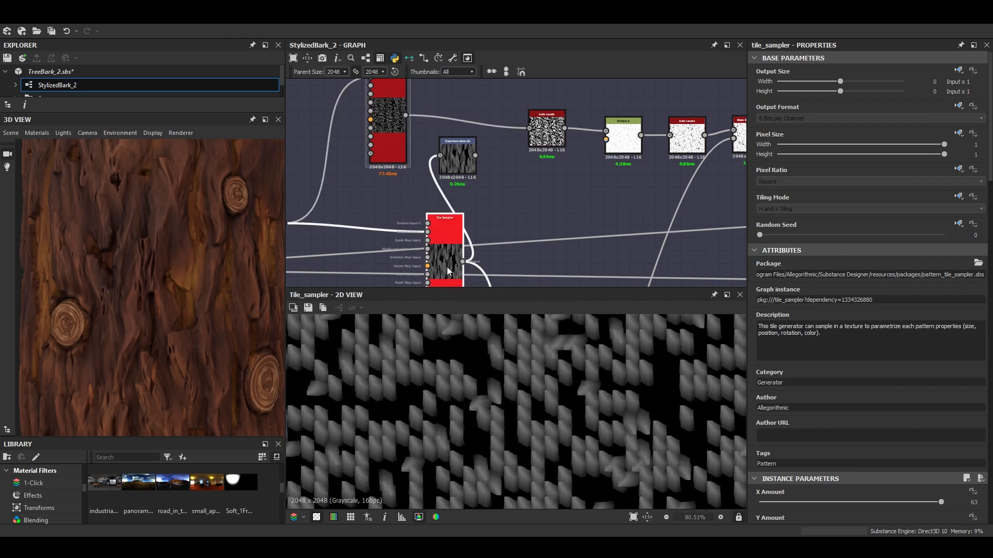
pyautogui.moveTo(447, 267); pyautogui.dragTo(433, 267)
pyautogui.doubleClick(432, 267)
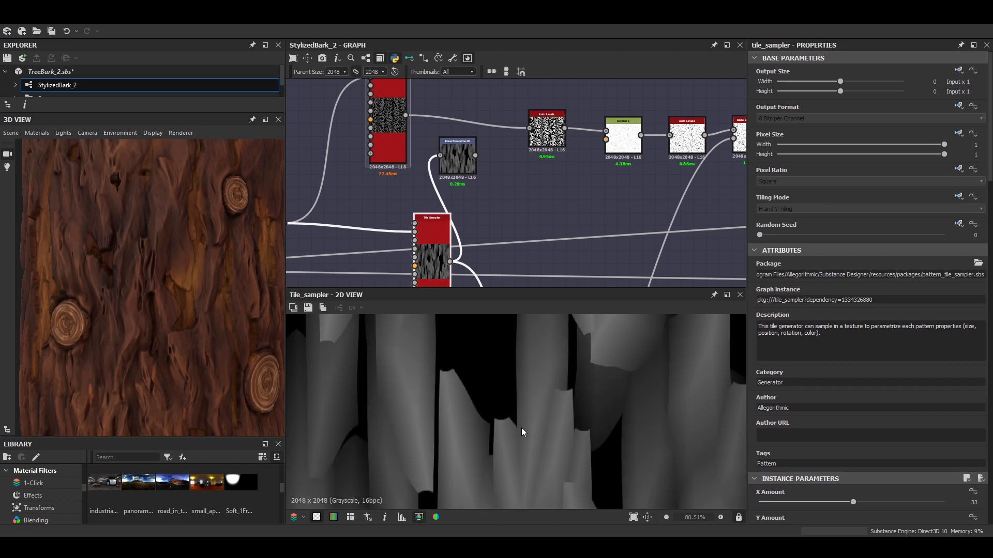
# Shift the Transformation 2D node aside and halve its pattern scale three times so the bark pieces tile much smaller.
pyautogui.doubleClick(451, 156)
pyautogui.moveTo(451, 156); pyautogui.dragTo(476, 163)
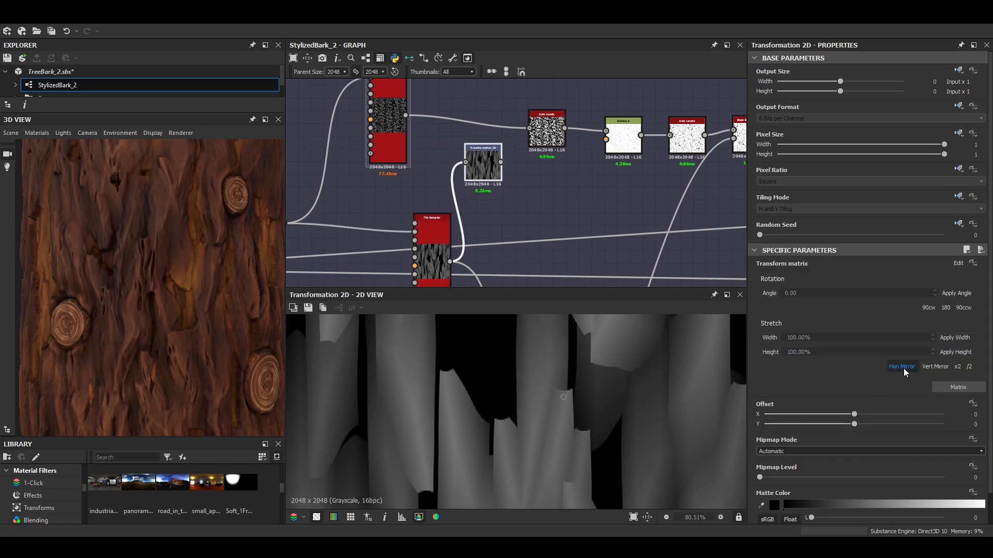
pyautogui.click(968, 369)
pyautogui.scroll(-8, 578, 390)
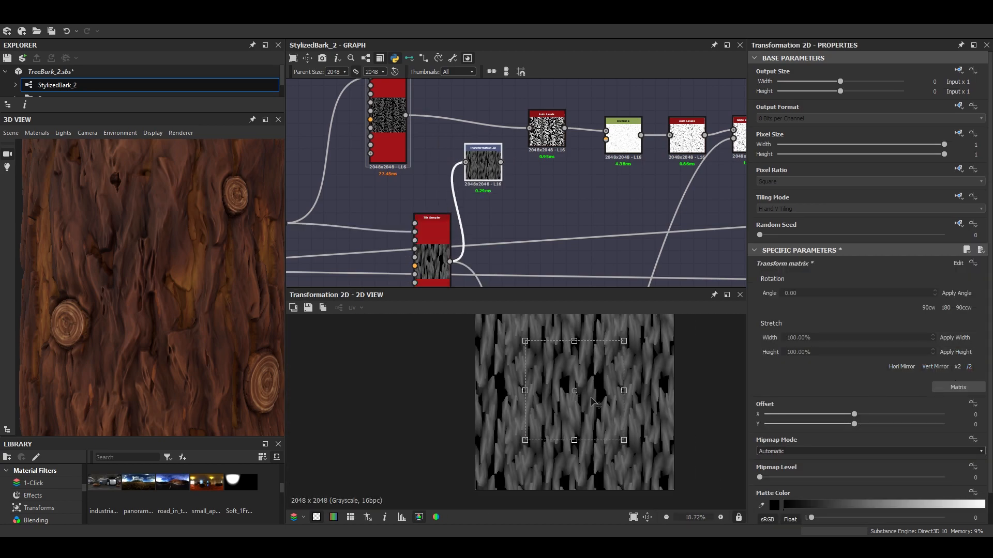
pyautogui.click(970, 366)
pyautogui.click(970, 367)
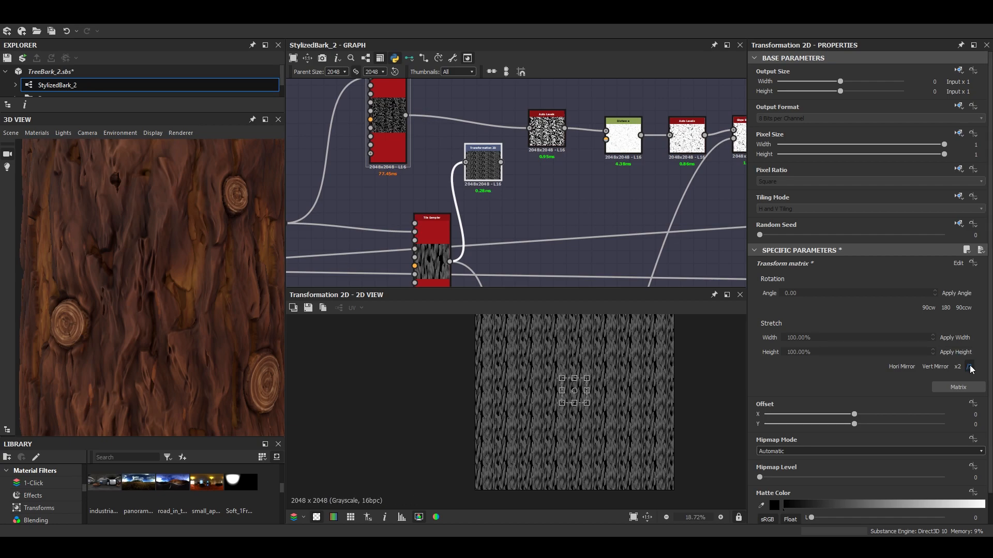
# Squash the transformed bark pattern vertically with its transform frame, giving a Y offset of 0.337.
pyautogui.scroll(5, 602, 406)
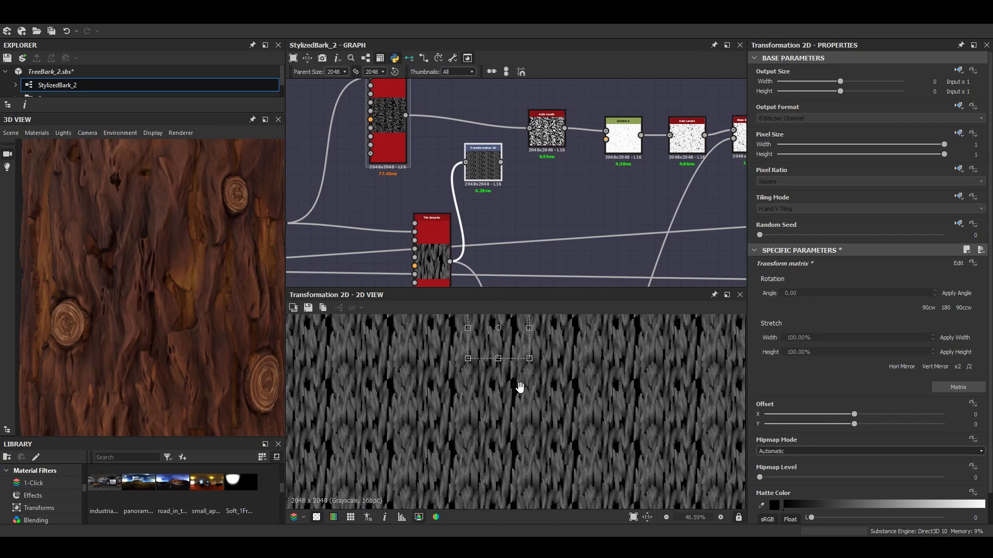
pyautogui.scroll(2, 518, 381)
pyautogui.moveTo(528, 423); pyautogui.dragTo(528, 386)
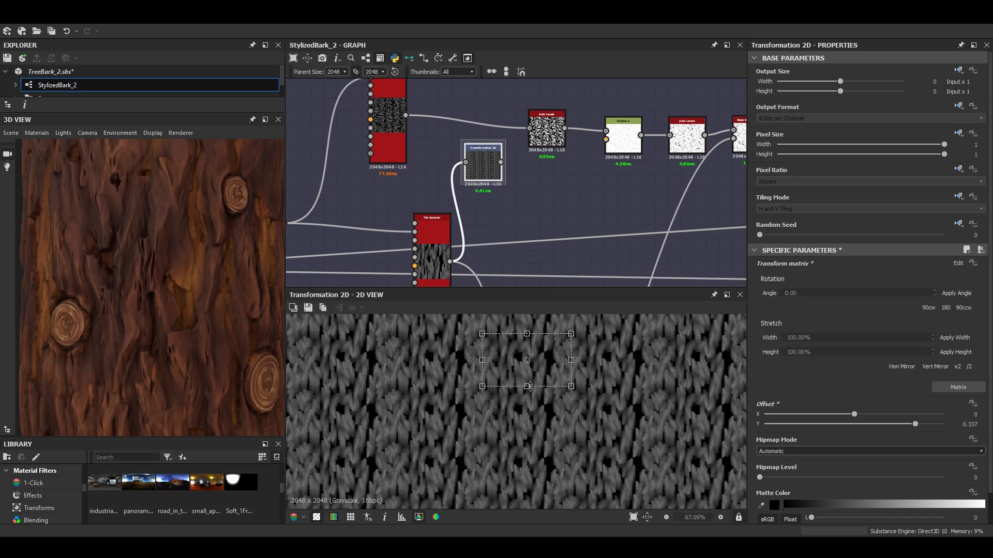
pyautogui.scroll(-3, 585, 449)
# Feed the Transformation 2D output into the impact branch's first Auto Levels in place of the Tile Sampler, and preview it.
pyautogui.moveTo(546, 210); pyautogui.dragTo(530, 273, button='middle')
pyautogui.moveTo(469, 238); pyautogui.dragTo(469, 237)
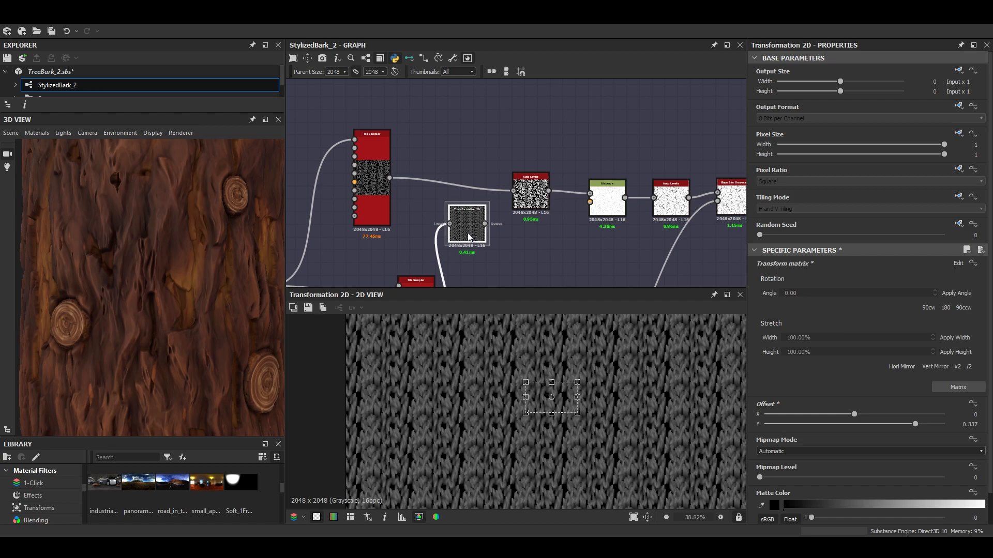
pyautogui.doubleClick(533, 197)
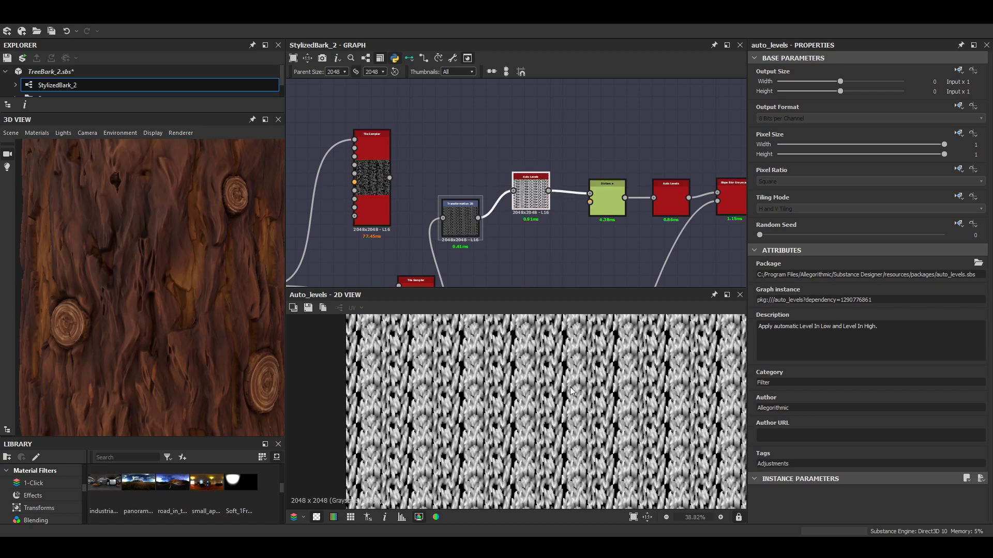
pyautogui.moveTo(570, 211); pyautogui.dragTo(446, 202, button='middle')
pyautogui.scroll(3, 470, 206)
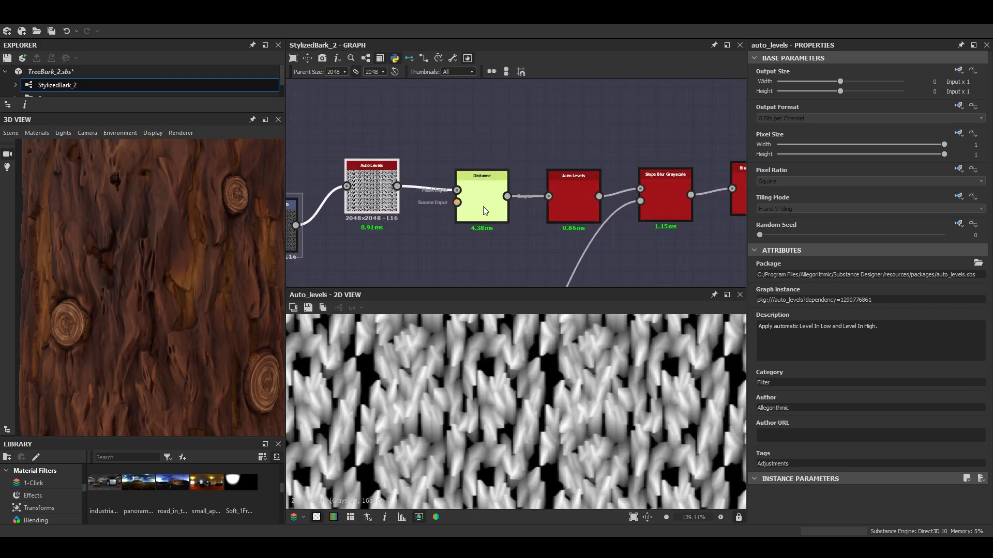
# Preview the impact branch's Distance, second Auto Levels and Slope Blur Grayscale nodes one after another.
pyautogui.doubleClick(486, 209)
pyautogui.scroll(-3, 538, 403)
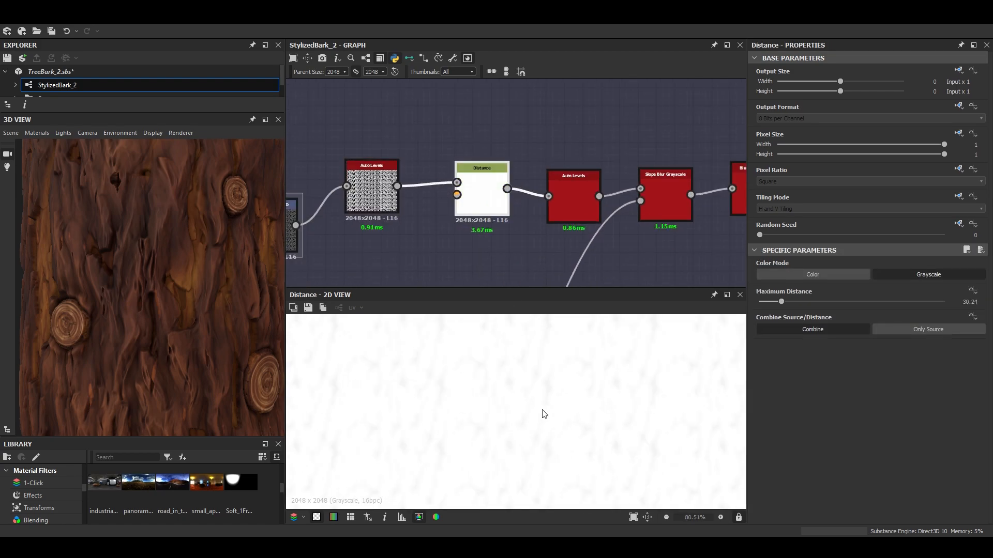
pyautogui.moveTo(378, 211); pyautogui.dragTo(458, 202, button='middle')
pyautogui.moveTo(559, 207); pyautogui.dragTo(470, 204, button='middle')
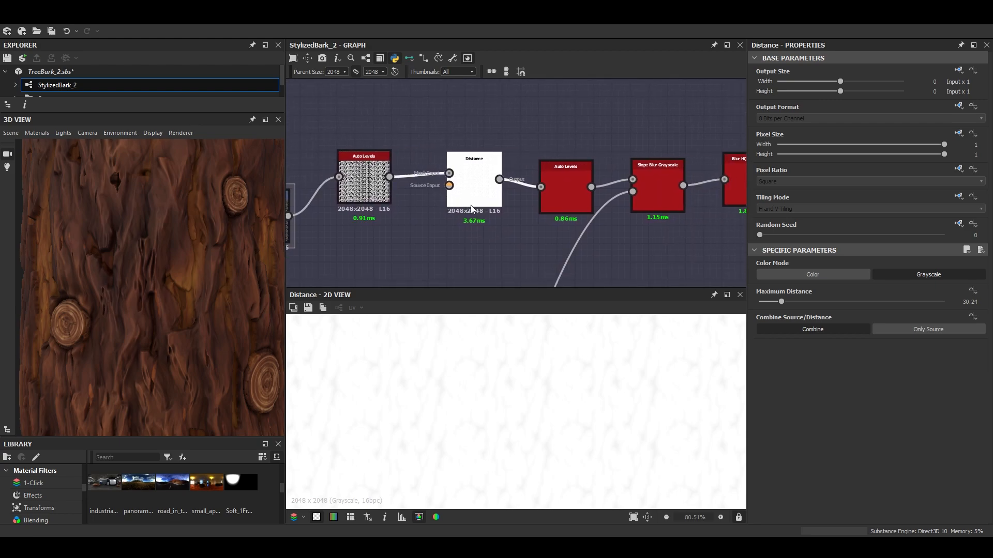
pyautogui.doubleClick(563, 185)
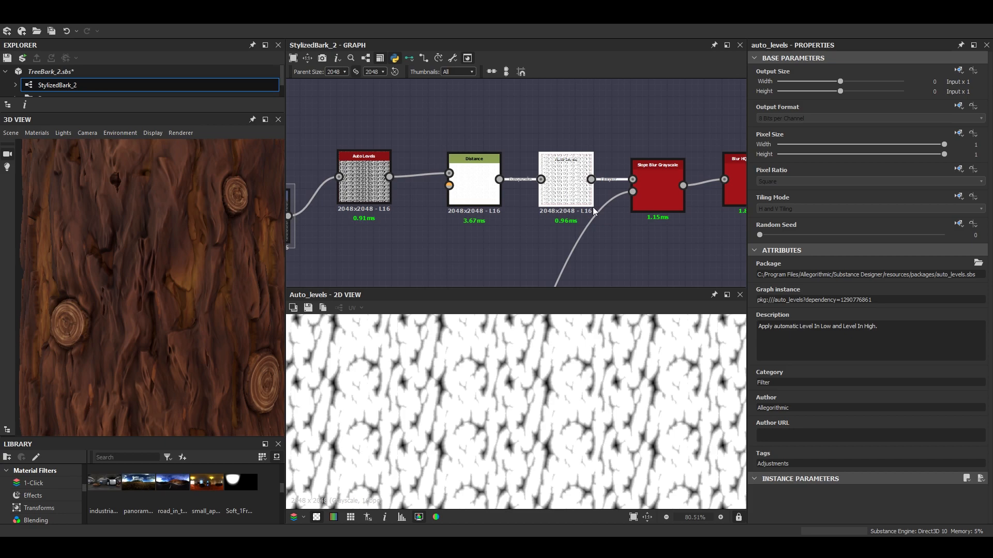
pyautogui.moveTo(656, 204); pyautogui.dragTo(534, 206, button='middle')
pyautogui.doubleClick(535, 201)
pyautogui.scroll(5, 551, 428)
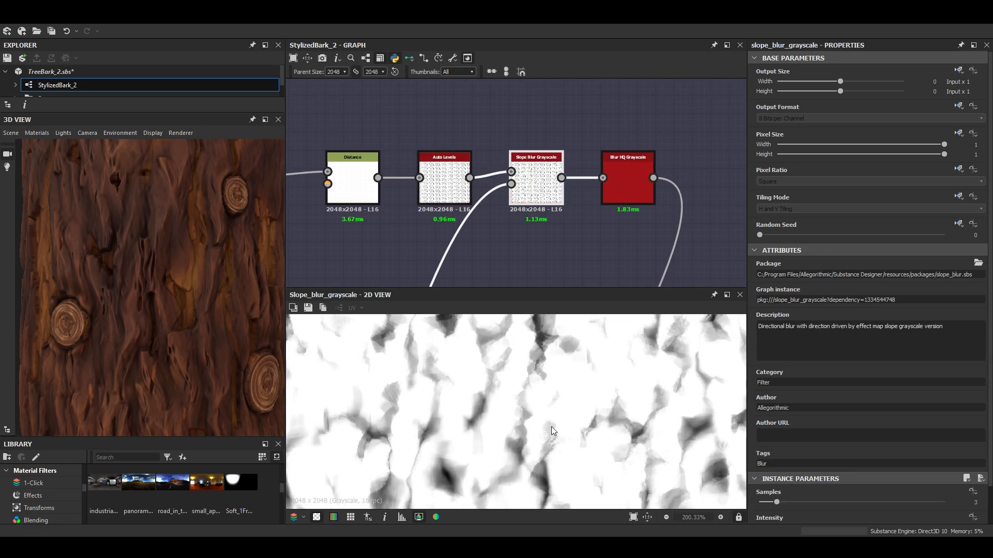
# Examine the bark material in the 3D preview from close up and from farther away.
pyautogui.scroll(-3, 167, 308)
pyautogui.moveTo(167, 308); pyautogui.dragTo(194, 322)
pyautogui.scroll(3, 207, 318)
pyautogui.moveTo(222, 266); pyautogui.dragTo(144, 325)
pyautogui.scroll(-3, 175, 271)
pyautogui.scroll(-3, 419, 196)
pyautogui.scroll(-1, 418, 195)
# Delete the impact branch's old Tile Sampler and move the Transformation 2D node up into line with Auto Levels.
pyautogui.moveTo(419, 196); pyautogui.dragTo(569, 173, button='middle')
pyautogui.moveTo(385, 171); pyautogui.dragTo(396, 210, button='middle')
pyautogui.click(393, 200)
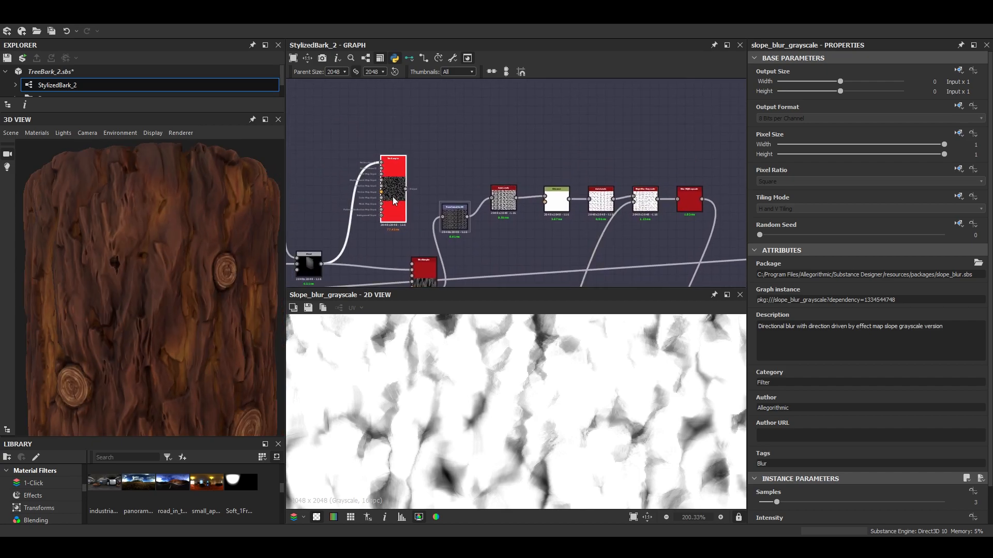
pyautogui.press('Delete')
pyautogui.click(451, 211)
pyautogui.moveTo(451, 211); pyautogui.dragTo(454, 194)
# Walk through the rebuilt impact branch, previewing each node from Transformation 2D to Slope Blur Grayscale.
pyautogui.scroll(5, 410, 211)
pyautogui.scroll(-5, 393, 217)
pyautogui.moveTo(393, 217); pyautogui.dragTo(335, 411, button='middle')
pyautogui.scroll(2, 398, 211)
pyautogui.doubleClick(408, 228)
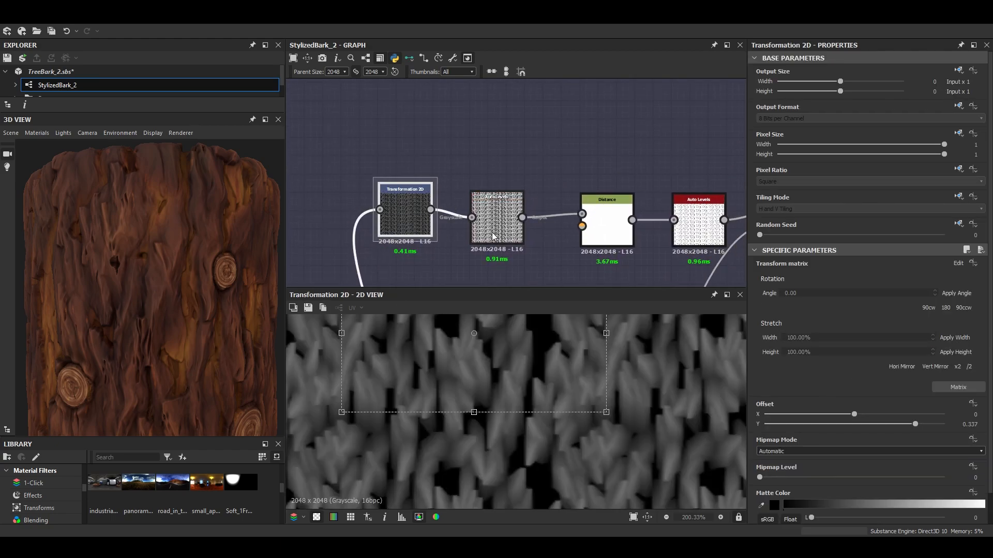
pyautogui.moveTo(500, 232); pyautogui.dragTo(436, 217, button='middle')
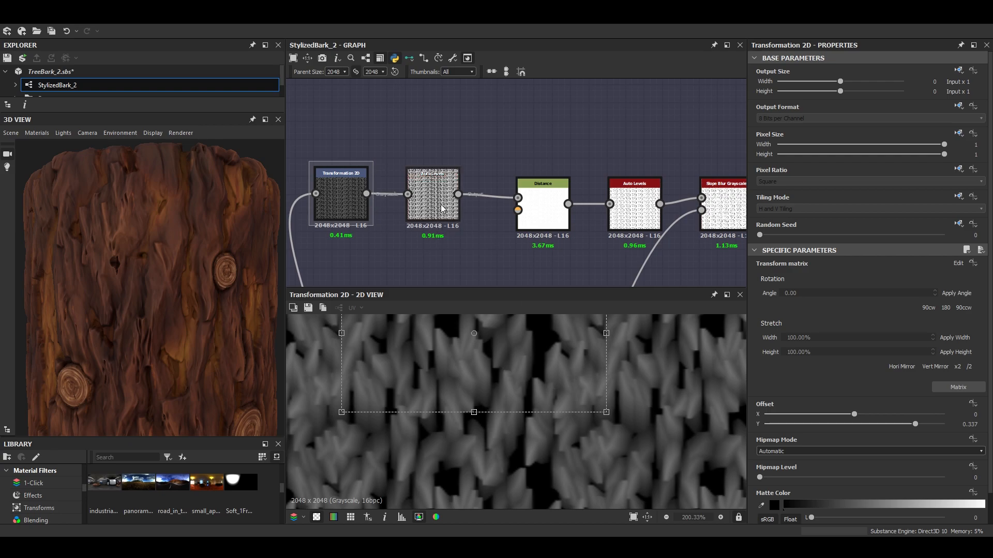
pyautogui.doubleClick(440, 207)
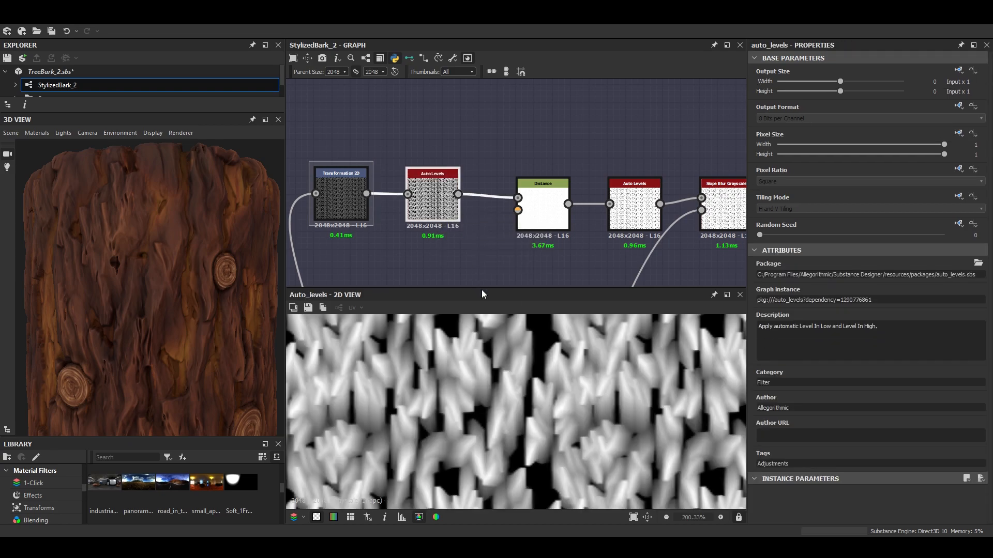
pyautogui.doubleClick(550, 224)
pyautogui.doubleClick(623, 218)
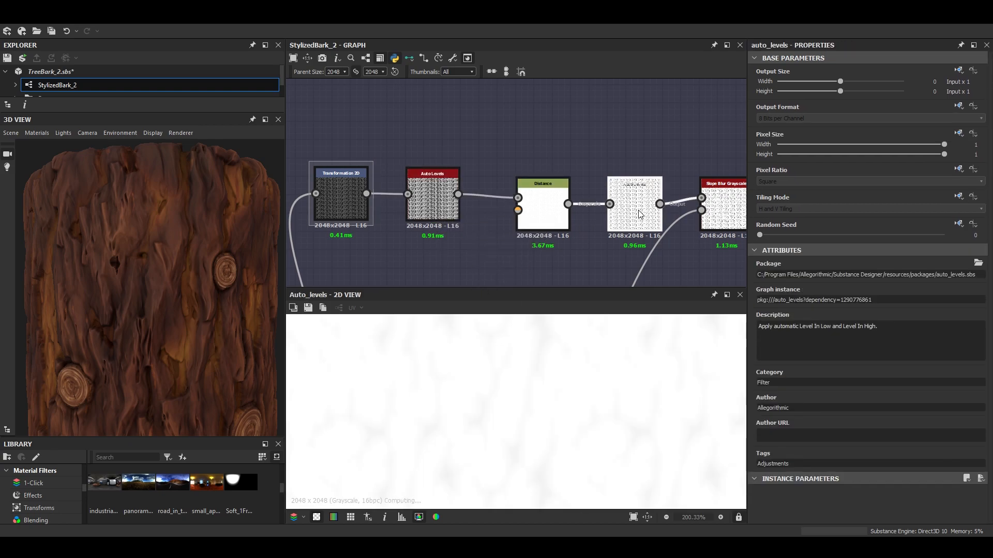
pyautogui.moveTo(625, 216); pyautogui.dragTo(441, 208, button='middle')
pyautogui.doubleClick(564, 216)
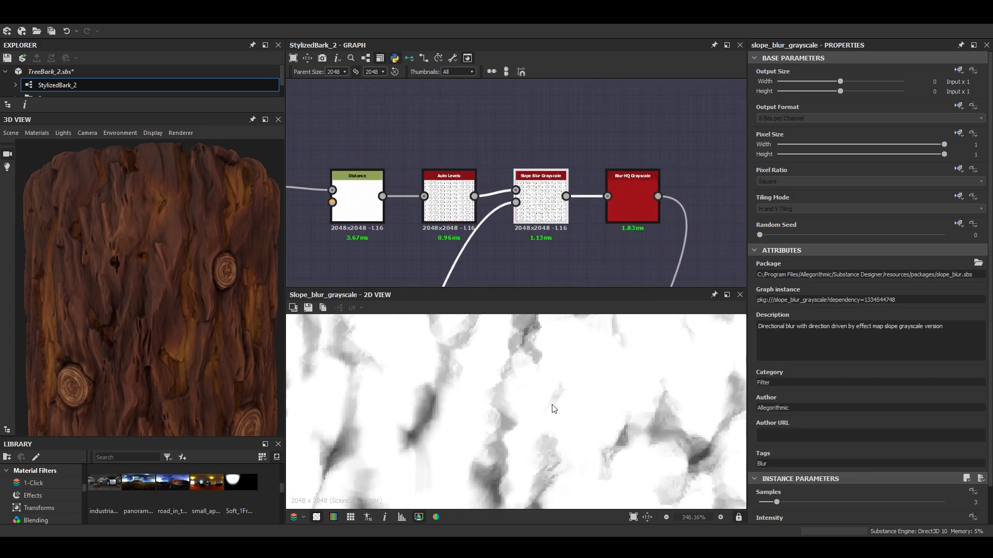
# Review the Slope Blur Grayscale result and its samples, intensity and mode settings.
pyautogui.scroll(-1, 555, 399)
pyautogui.scroll(2, 539, 206)
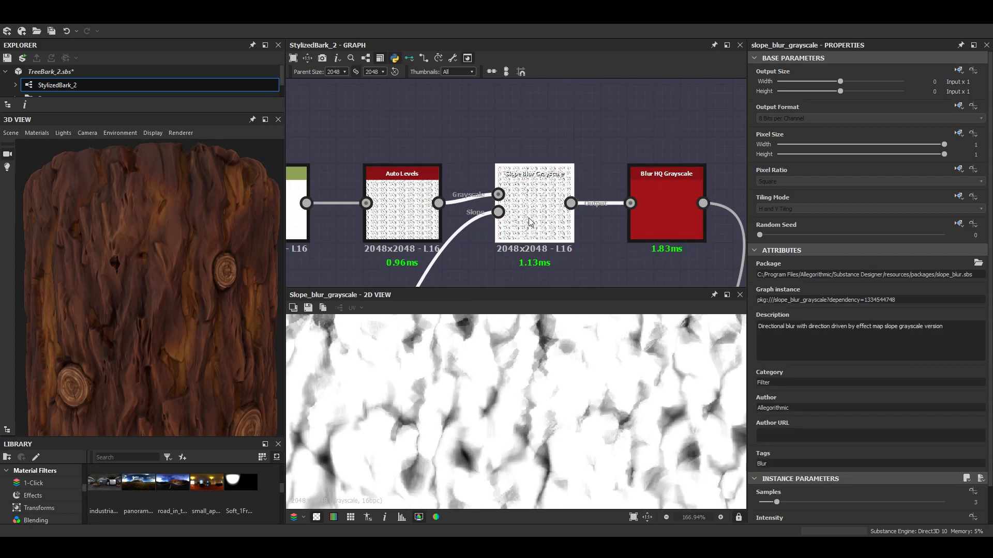
pyautogui.scroll(-1, 898, 417)
pyautogui.scroll(-1, 512, 229)
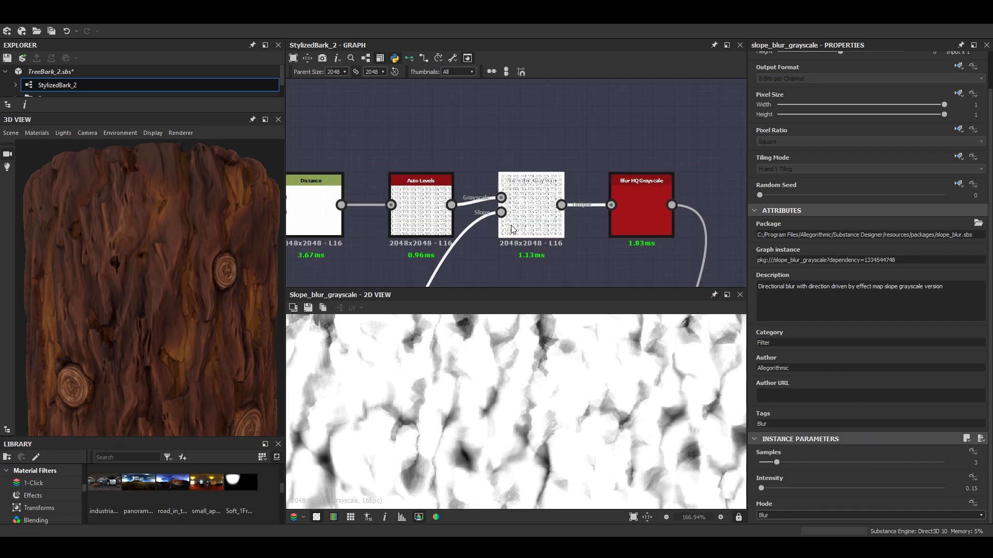
pyautogui.scroll(-5, 499, 212)
# Trace the Slope Blur's slope input back to the Blend node fed by the blurred noise.
pyautogui.moveTo(502, 217); pyautogui.dragTo(510, 140, button='middle')
pyautogui.scroll(-2, 460, 264)
pyautogui.moveTo(460, 266); pyautogui.dragTo(533, 255, button='middle')
pyautogui.scroll(6, 495, 203)
pyautogui.scroll(2, 496, 201)
pyautogui.scroll(-5, 496, 201)
pyautogui.scroll(-3, 522, 212)
pyautogui.moveTo(528, 213); pyautogui.dragTo(510, 233, button='middle')
pyautogui.scroll(4, 485, 224)
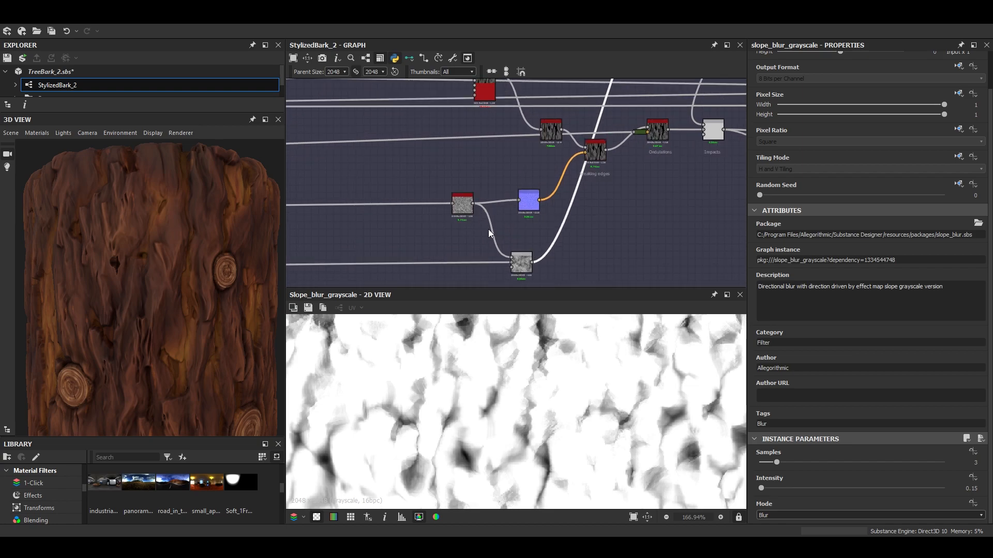
# Examine the "breaking edges" Vector Warp Grayscale and the normal map that drives it.
pyautogui.moveTo(529, 196); pyautogui.dragTo(520, 258, button='middle')
pyautogui.scroll(2, 626, 246)
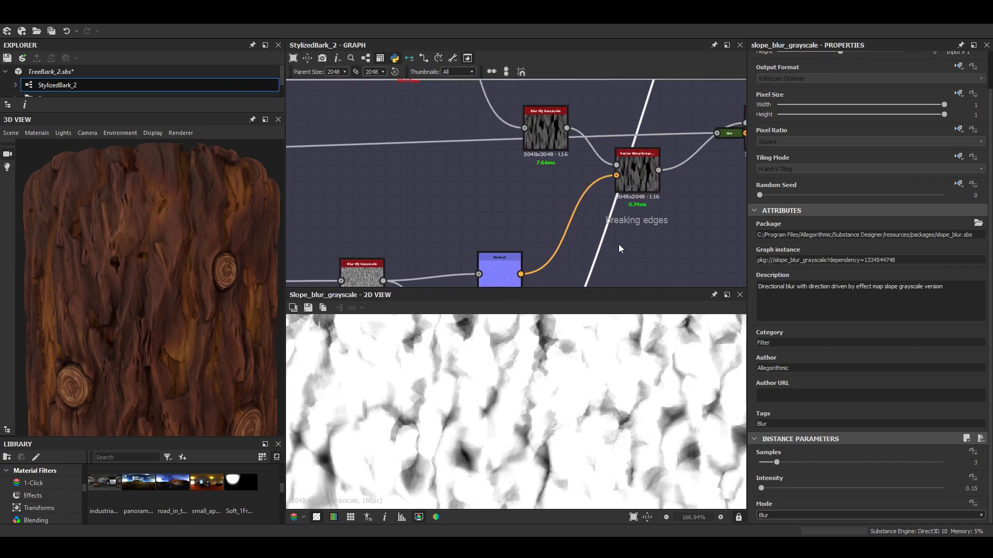
pyautogui.moveTo(618, 244); pyautogui.dragTo(587, 172, button='middle')
pyautogui.moveTo(497, 202); pyautogui.dragTo(499, 133, button='middle')
pyautogui.scroll(2, 465, 268)
pyautogui.moveTo(496, 166); pyautogui.dragTo(464, 284, button='middle')
pyautogui.moveTo(557, 168); pyautogui.dragTo(507, 237, button='middle')
pyautogui.scroll(1, 566, 187)
pyautogui.moveTo(566, 186); pyautogui.dragTo(589, 188)
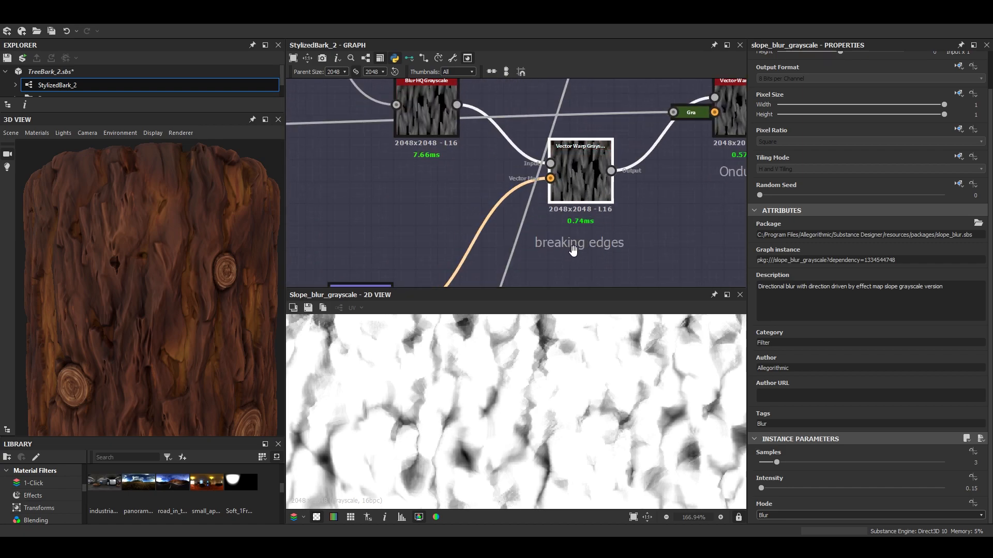
# Preview the Blur HQ Grayscale noise that feeds both the normal map and the slope Blend.
pyautogui.scroll(-4, 583, 195)
pyautogui.moveTo(479, 245); pyautogui.dragTo(536, 176, button='middle')
pyautogui.scroll(7, 467, 177)
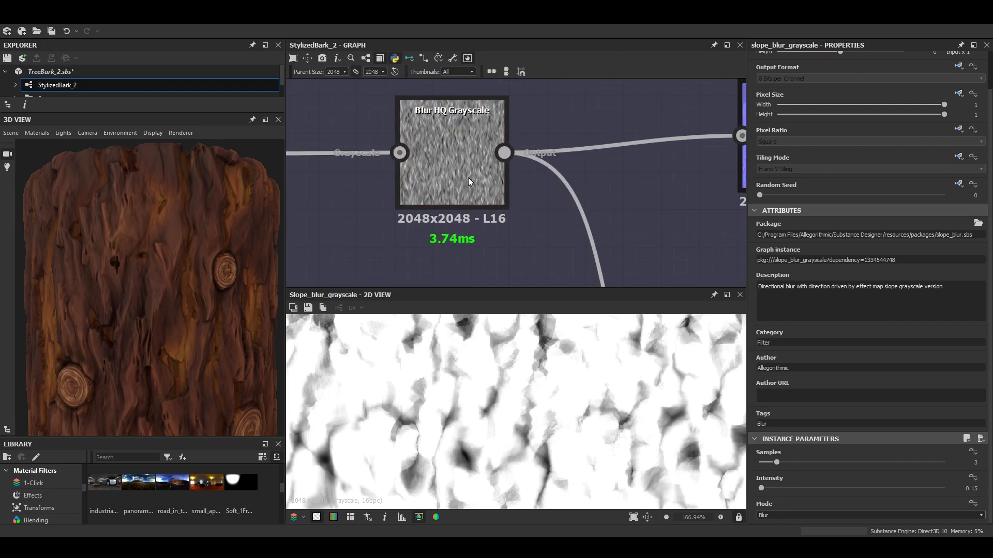
pyautogui.doubleClick(469, 162)
pyautogui.scroll(-3, 472, 164)
pyautogui.scroll(-3, 491, 183)
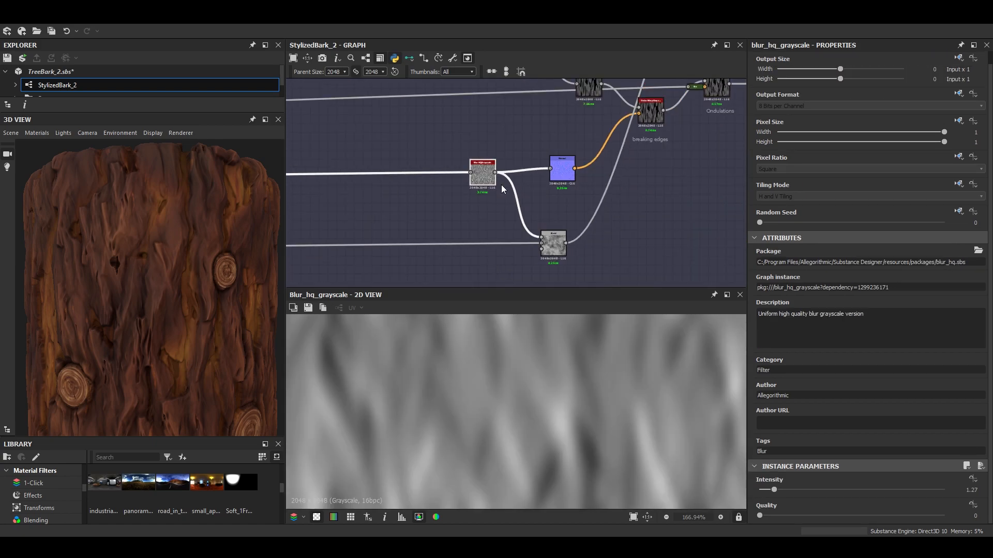
# Set the opacity of the slope input's Multiply Blend to 0.5.
pyautogui.scroll(5, 540, 228)
pyautogui.doubleClick(542, 214)
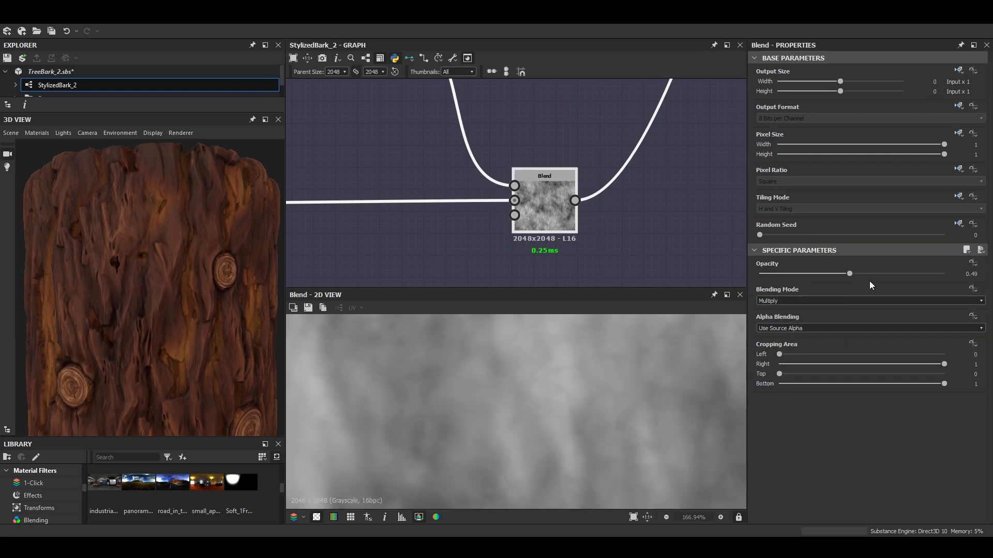
pyautogui.write('0.5')
pyautogui.press('Return')
pyautogui.scroll(-2, 485, 190)
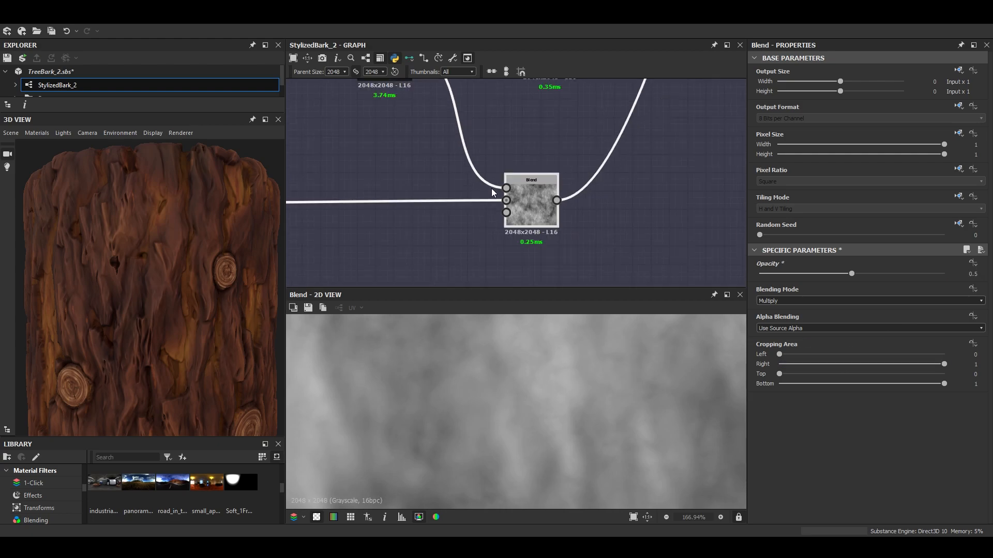
# Preview the Clouds 2 noise feeding the slope Blend and review its parameters.
pyautogui.scroll(1, 510, 198)
pyautogui.doubleClick(509, 195)
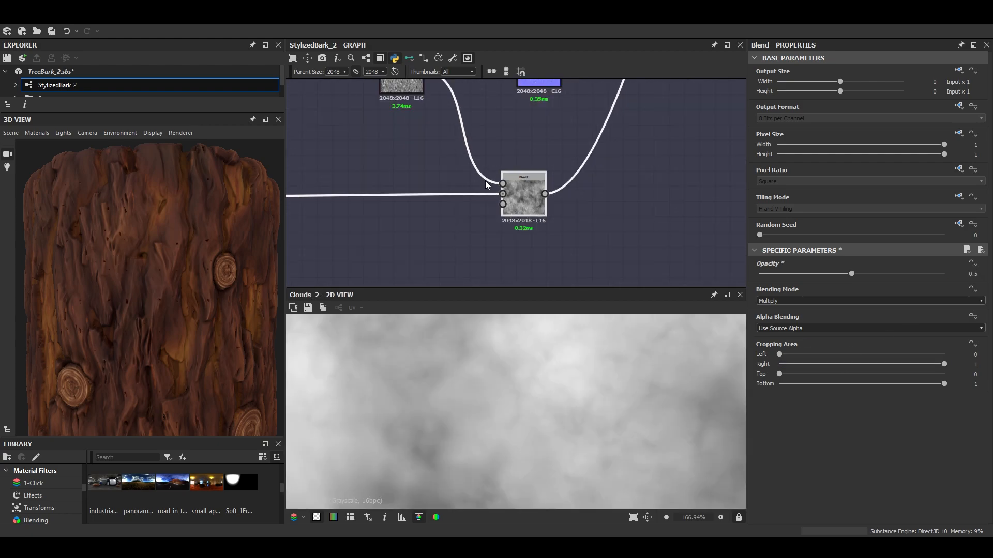
pyautogui.scroll(3, 415, 171)
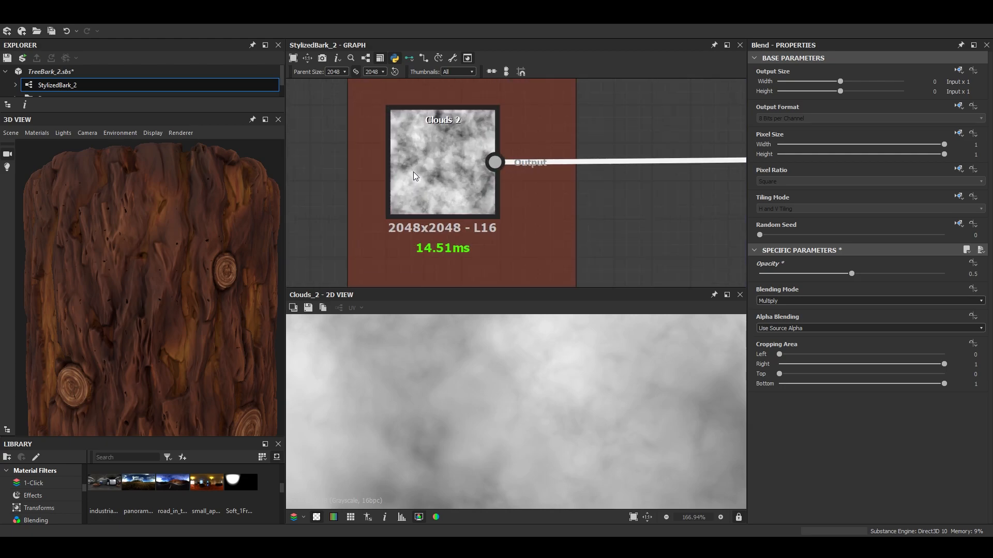
pyautogui.click(413, 171)
pyautogui.scroll(-2, 921, 504)
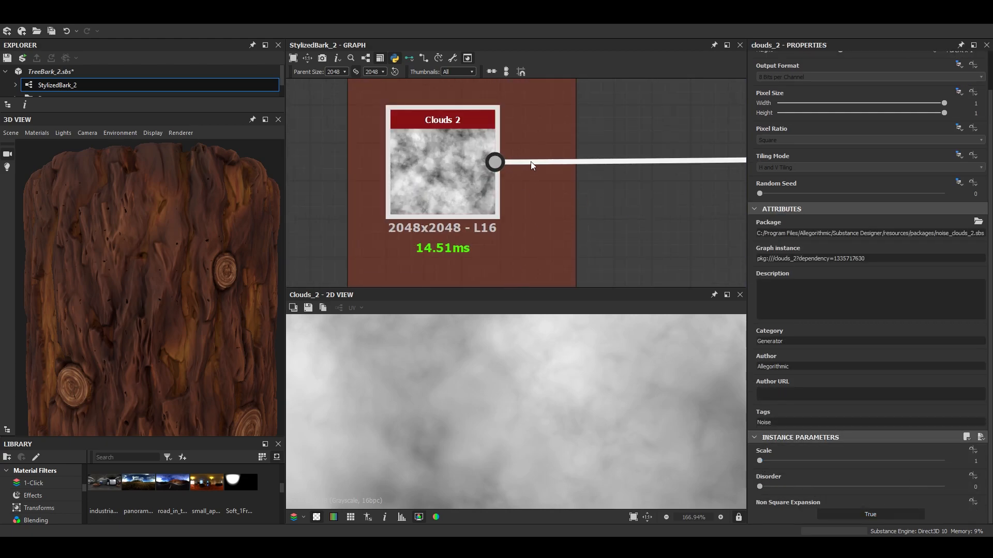
# Inspect the slope Blend's combined noise and follow its output to the impact branch's Slope Blur Grayscale.
pyautogui.scroll(-5, 532, 162)
pyautogui.moveTo(724, 133); pyautogui.dragTo(530, 191, button='middle')
pyautogui.scroll(-2, 615, 145)
pyautogui.scroll(3, 530, 190)
pyautogui.click(500, 232)
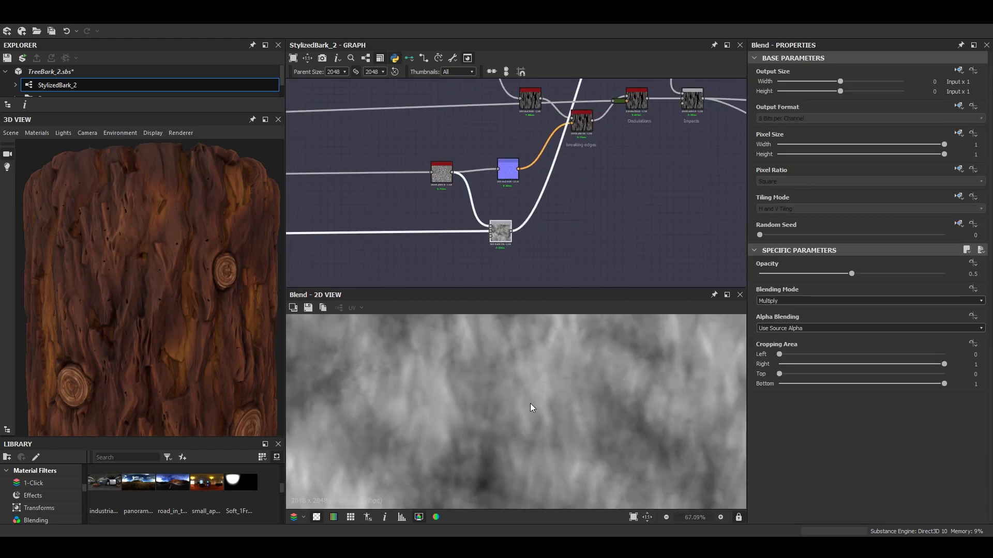
pyautogui.scroll(4, 524, 418)
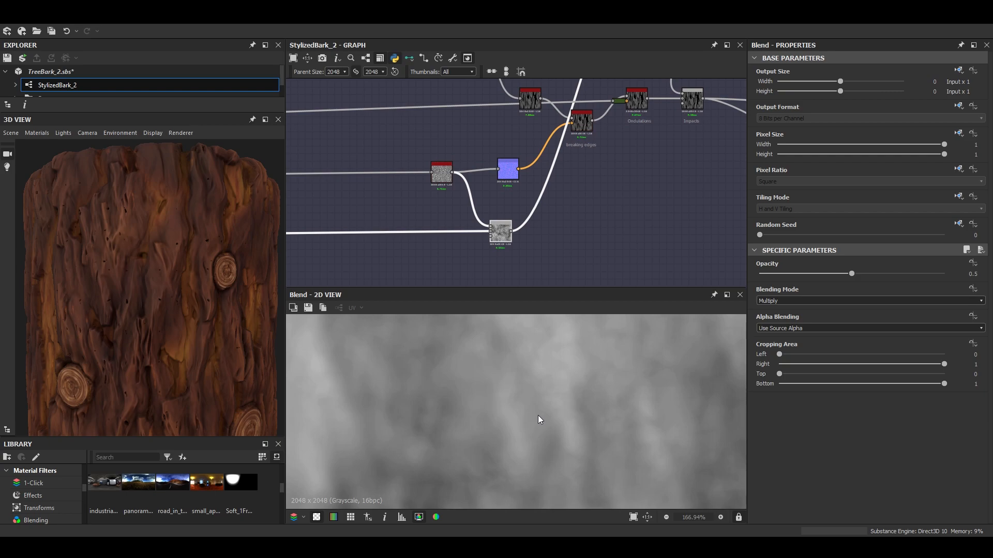
pyautogui.moveTo(559, 154); pyautogui.dragTo(541, 221, button='middle')
pyautogui.scroll(5, 543, 189)
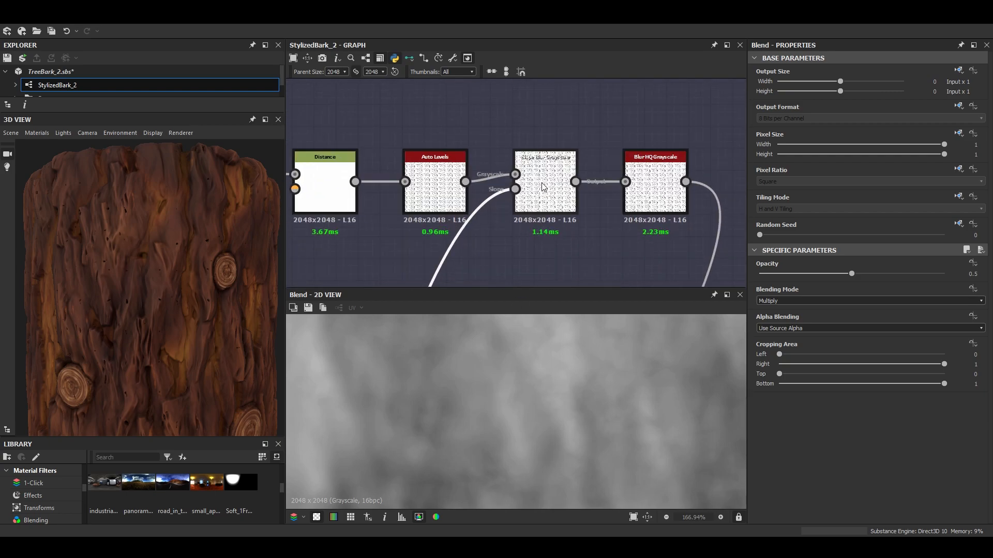
# Inspect the impact branch's Slope Blur Grayscale and preview the output of the Blur HQ Grayscale that follows it.
pyautogui.scroll(3, 543, 188)
pyautogui.click(544, 187)
pyautogui.scroll(-1, 548, 188)
pyautogui.scroll(-4, 495, 388)
pyautogui.moveTo(495, 389); pyautogui.dragTo(487, 382, button='middle')
pyautogui.moveTo(587, 173); pyautogui.dragTo(340, 135, button='middle')
pyautogui.scroll(3, 457, 163)
pyautogui.doubleClick(457, 163)
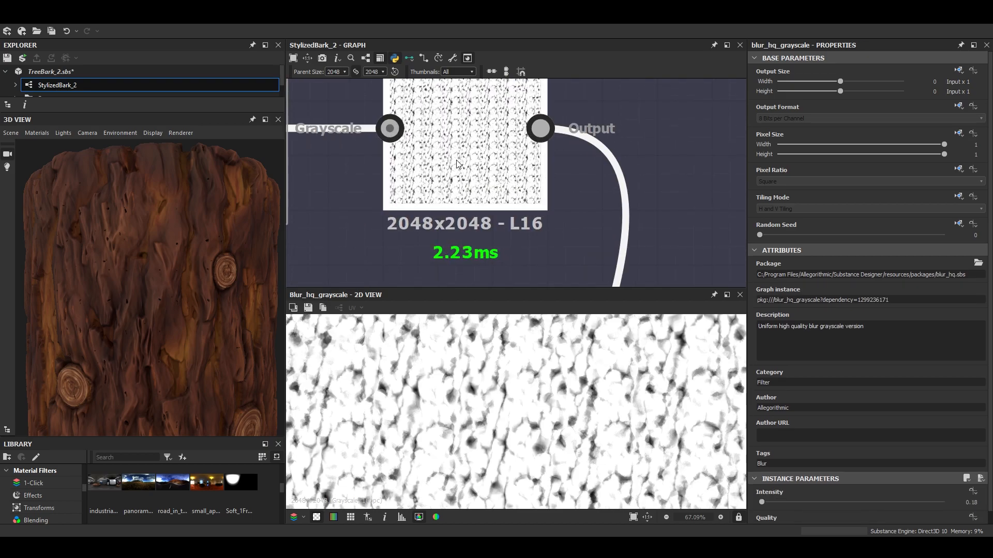
pyautogui.scroll(3, 467, 414)
pyautogui.scroll(-2, 473, 205)
# Delete the Blur HQ Grayscale node at the end of the impact branch.
pyautogui.moveTo(473, 205); pyautogui.dragTo(539, 199, button='middle')
pyautogui.scroll(2, 497, 410)
pyautogui.scroll(1, 649, 405)
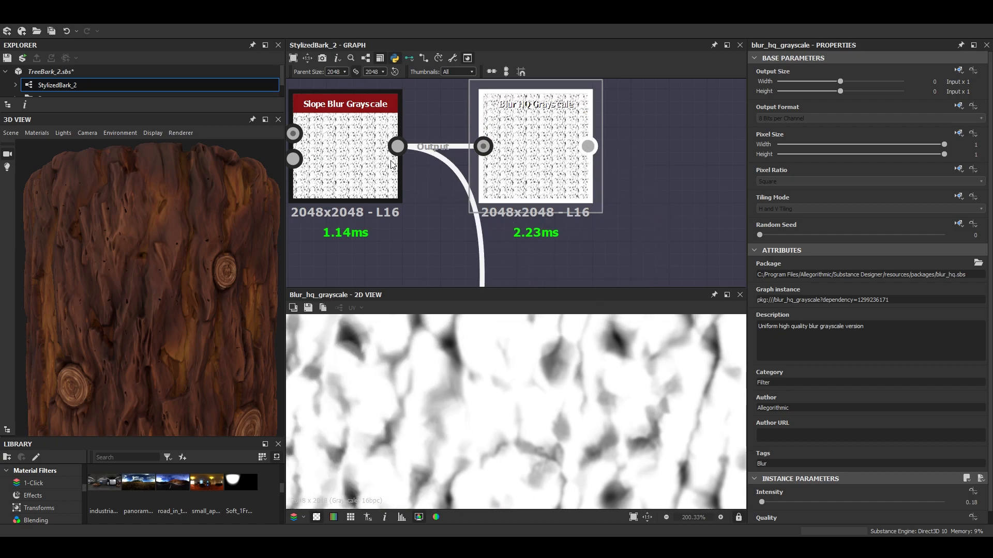
pyautogui.moveTo(520, 173); pyautogui.dragTo(608, 163)
pyautogui.press('Delete')
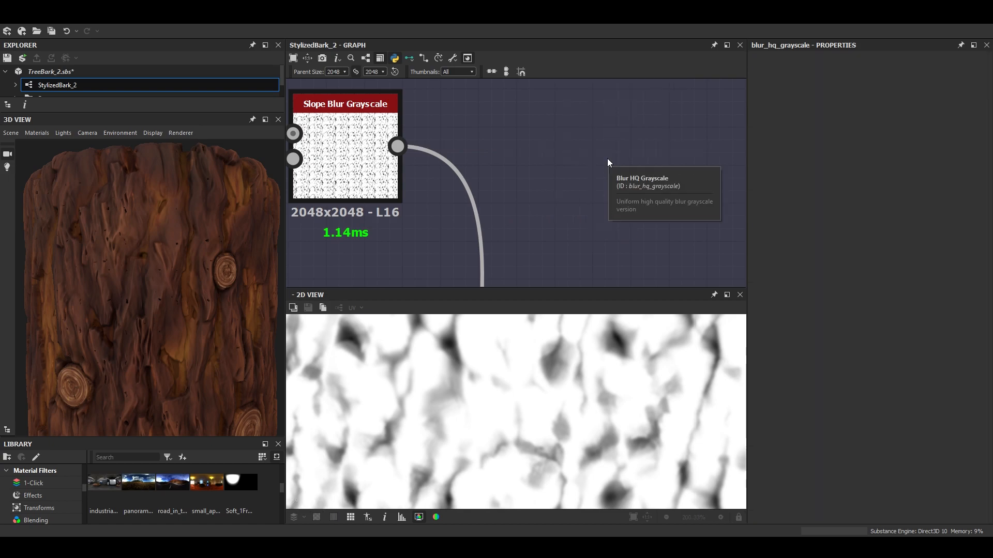
# Examine the impact holes on the 3D bark from several angles and up close around a knot.
pyautogui.scroll(-3, 199, 306)
pyautogui.scroll(5, 207, 310)
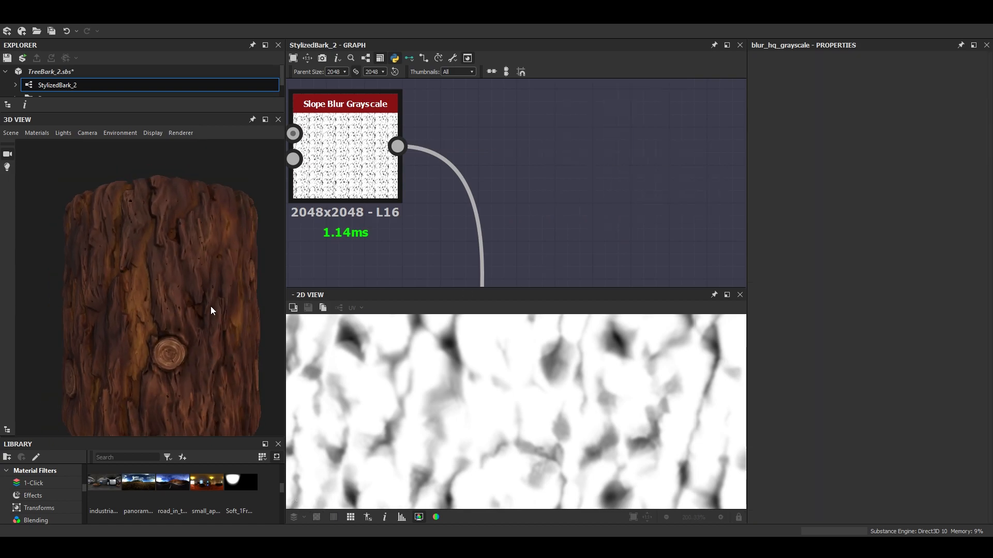
pyautogui.moveTo(191, 315)
pyautogui.mouseDown()
pyautogui.moveTo(169, 312)
pyautogui.moveTo(187, 297)
pyautogui.mouseUp()
pyautogui.scroll(-2, 427, 233)
pyautogui.scroll(-1, 507, 362)
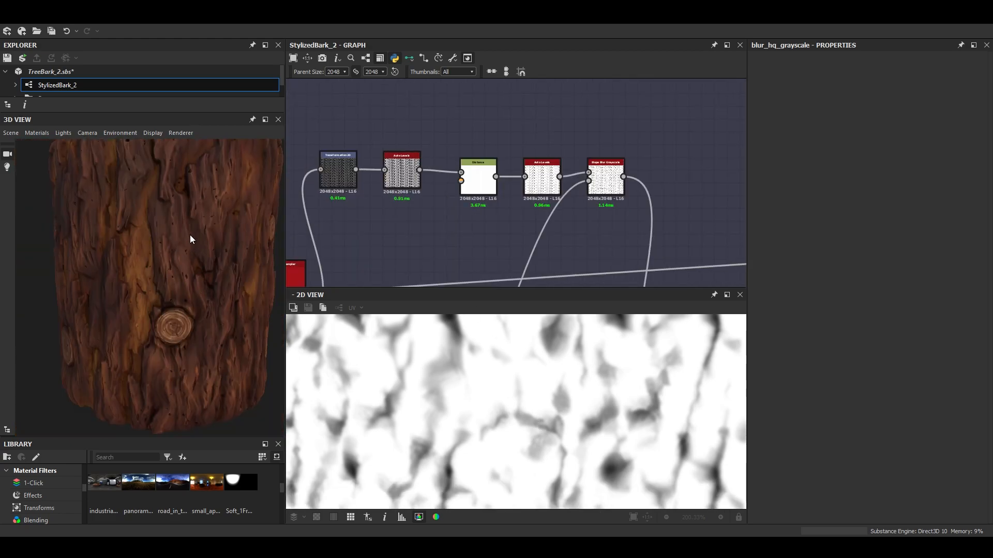
pyautogui.scroll(4, 196, 230)
pyautogui.moveTo(204, 227)
pyautogui.mouseDown()
pyautogui.moveTo(212, 250)
pyautogui.moveTo(218, 232)
pyautogui.mouseUp()
pyautogui.scroll(3, 599, 187)
# Raise the Maximum Distance of the impact branch's Distance node to 135.87.
pyautogui.moveTo(595, 187); pyautogui.dragTo(662, 187, button='middle')
pyautogui.moveTo(485, 191); pyautogui.dragTo(586, 190, button='middle')
pyautogui.doubleClick(562, 181)
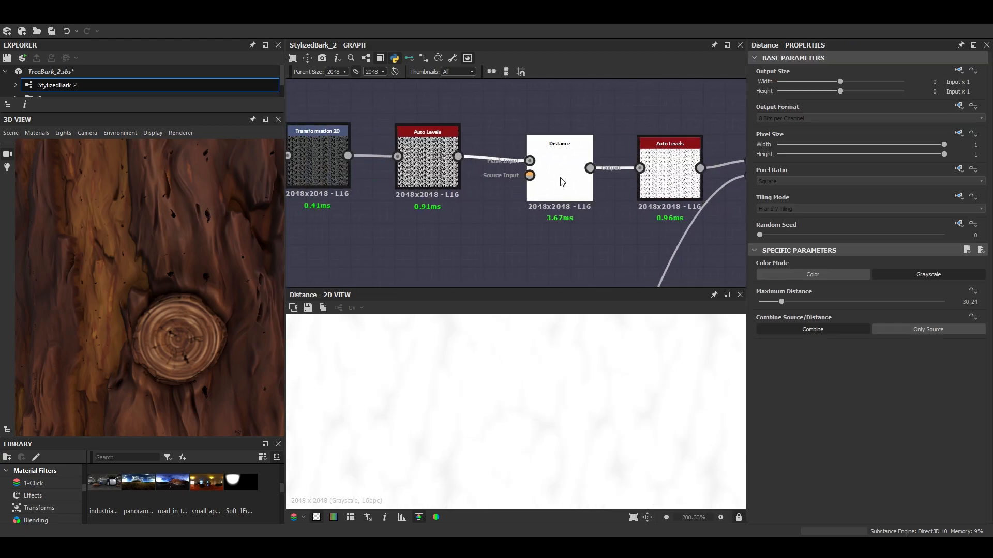
pyautogui.scroll(2, 577, 426)
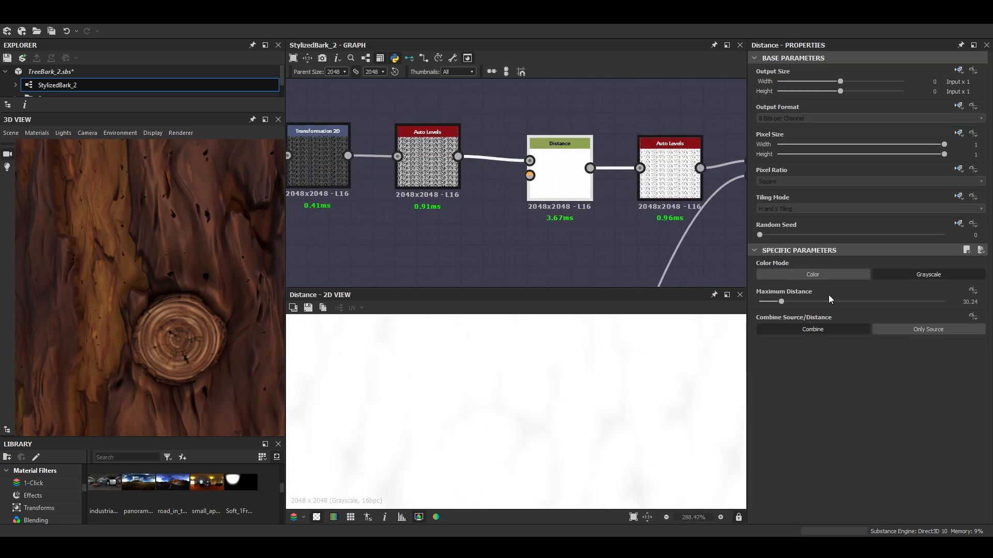
pyautogui.moveTo(781, 302); pyautogui.dragTo(806, 306)
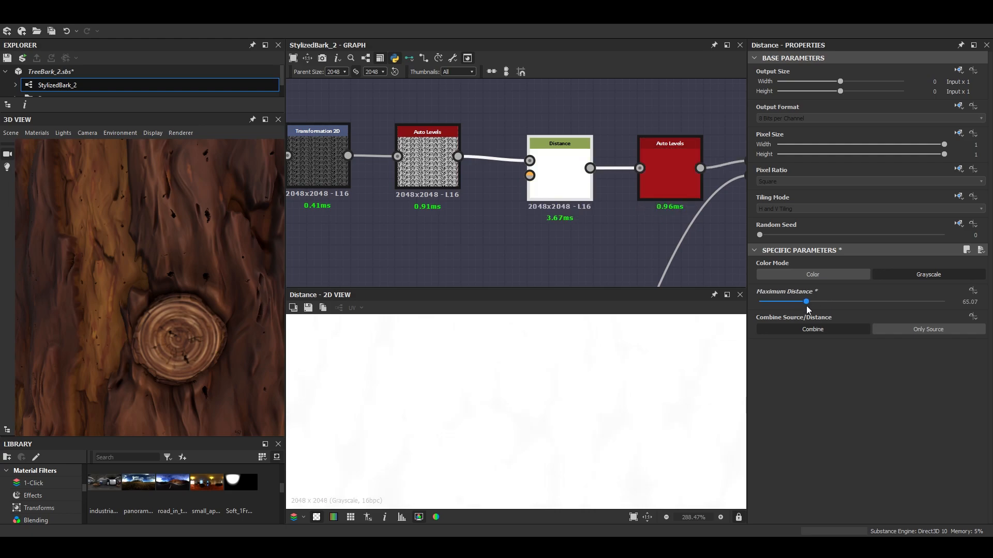
pyautogui.moveTo(188, 267); pyautogui.dragTo(179, 286)
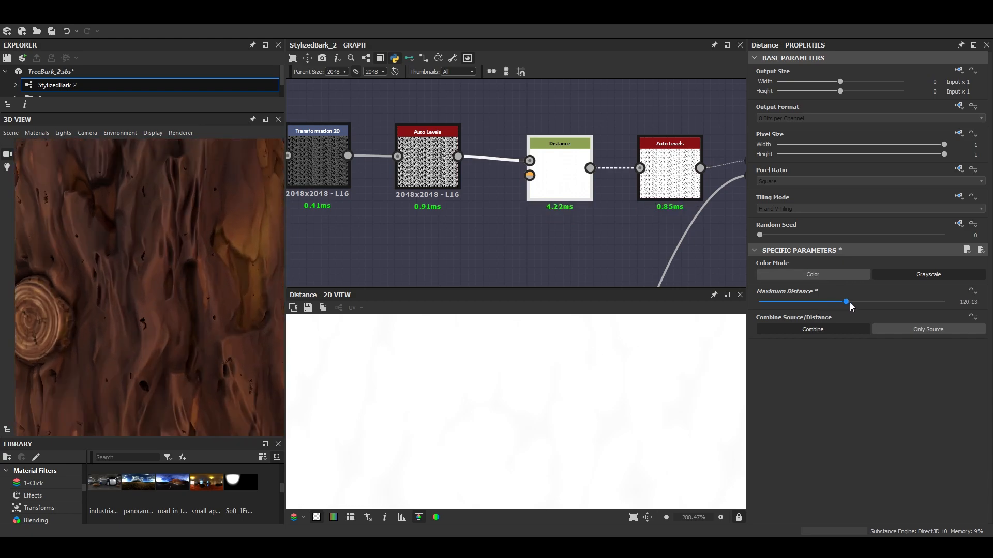
pyautogui.moveTo(848, 304); pyautogui.dragTo(857, 304)
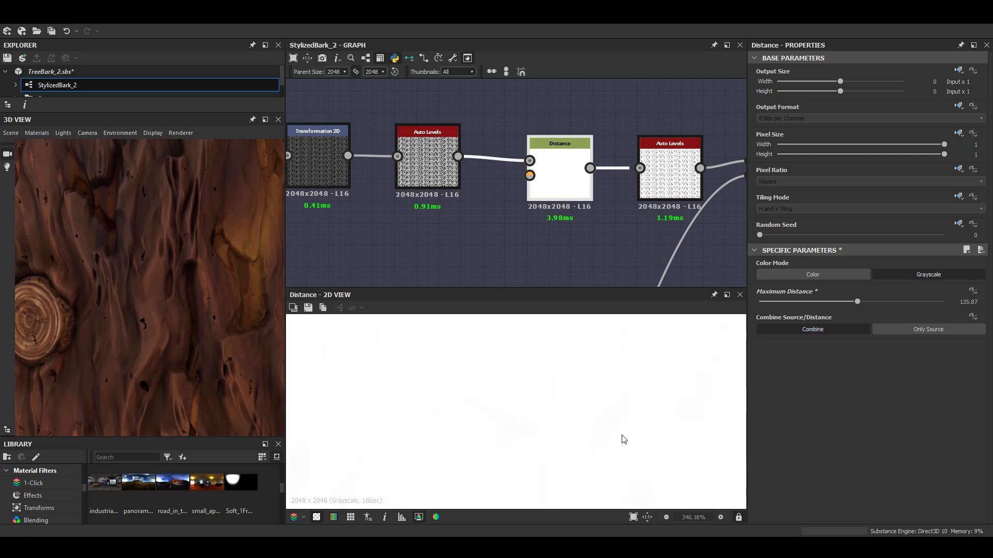
# Preview the output of the Auto Levels node that follows Distance.
pyautogui.scroll(-7, 573, 418)
pyautogui.scroll(-1, 630, 164)
pyautogui.moveTo(630, 163); pyautogui.dragTo(505, 164, button='middle')
pyautogui.scroll(3, 540, 179)
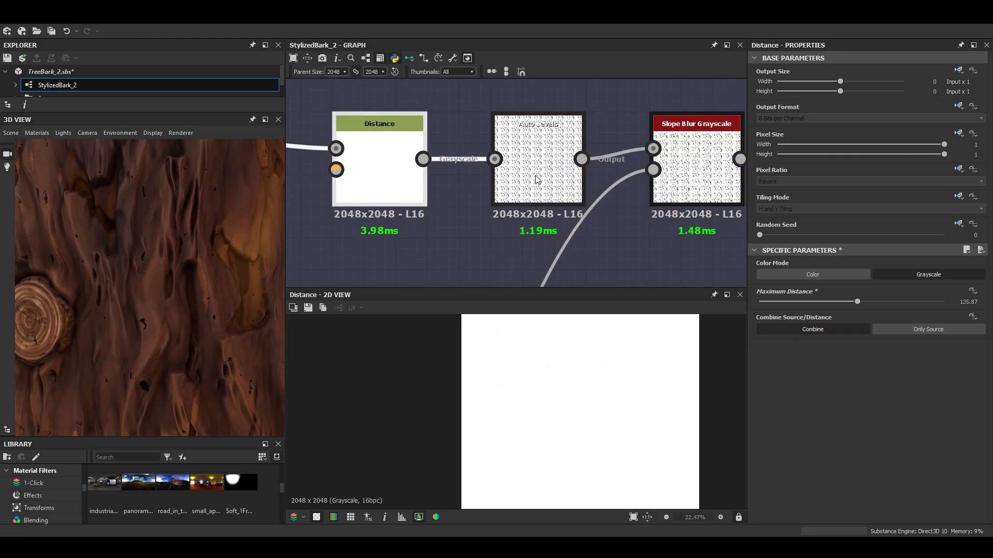
pyautogui.doubleClick(540, 173)
pyautogui.scroll(7, 596, 331)
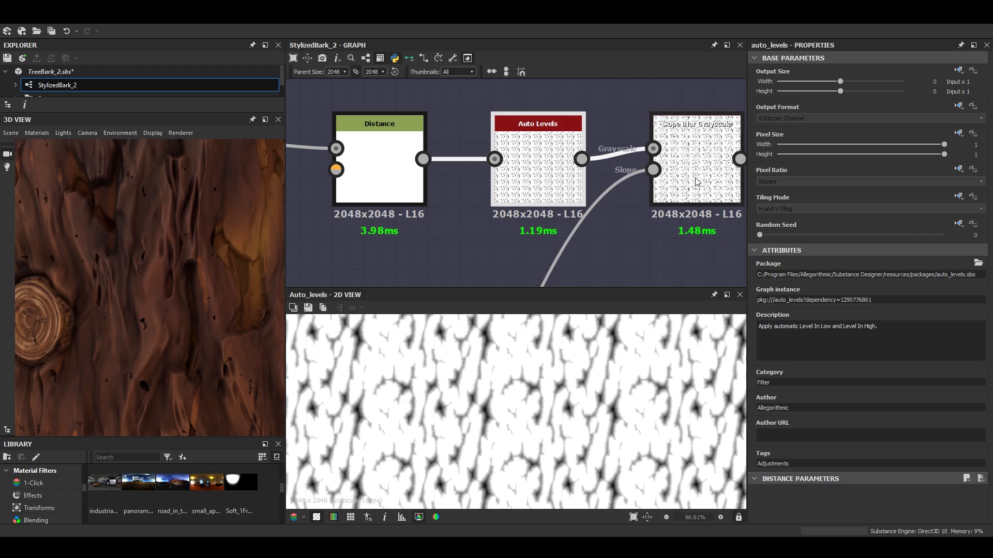
# Delete the Auto Levels node between Distance and Slope Blur Grayscale.
pyautogui.doubleClick(395, 168)
pyautogui.moveTo(550, 179); pyautogui.dragTo(556, 256, button='middle')
pyautogui.moveTo(557, 255); pyautogui.dragTo(568, 202)
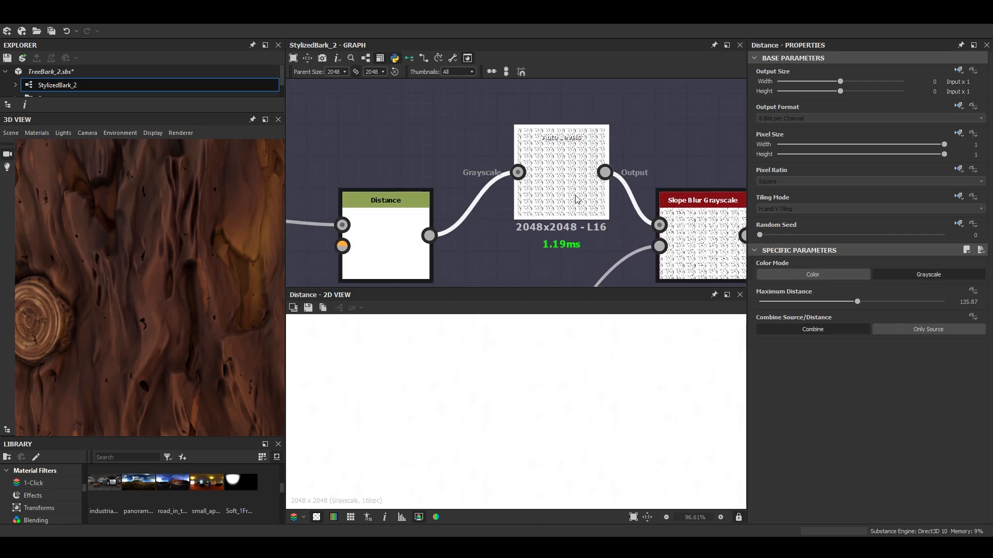
pyautogui.press('Delete')
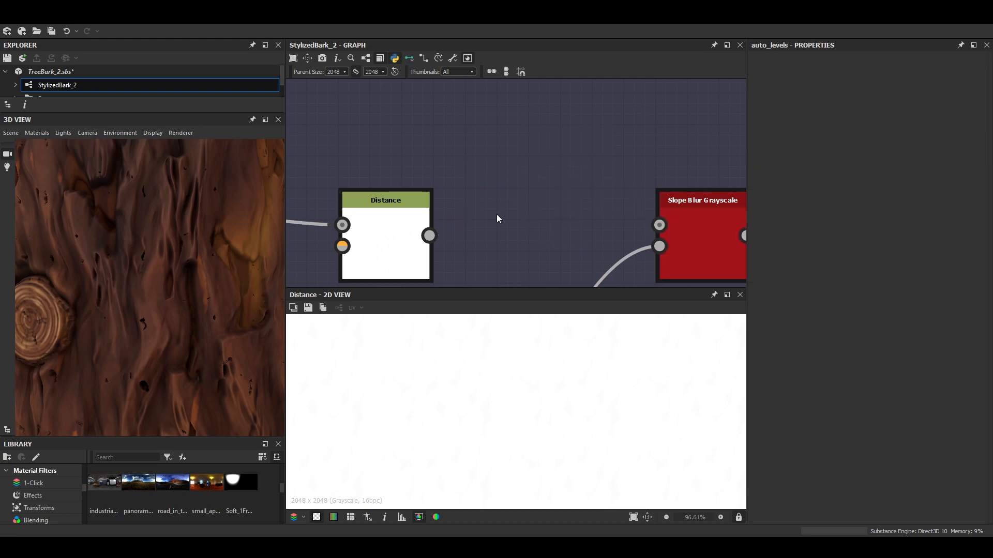
# Add a Levels node between Distance and Slope Blur Grayscale, connect it to both, and check the 3D bark.
pyautogui.moveTo(478, 243); pyautogui.dragTo(483, 206, button='middle')
pyautogui.press('space')
pyautogui.write('l')
pyautogui.press('Return')
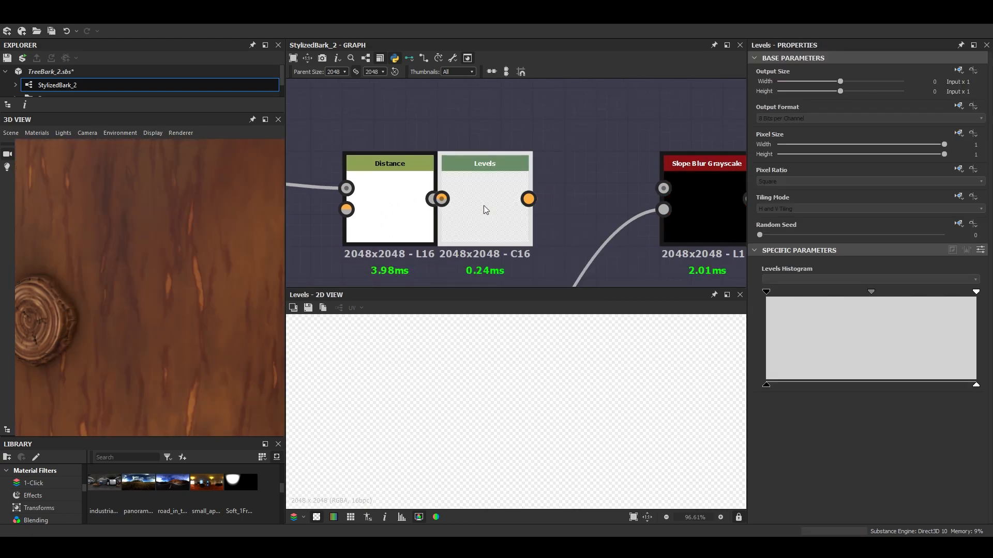
pyautogui.moveTo(479, 211); pyautogui.dragTo(510, 179)
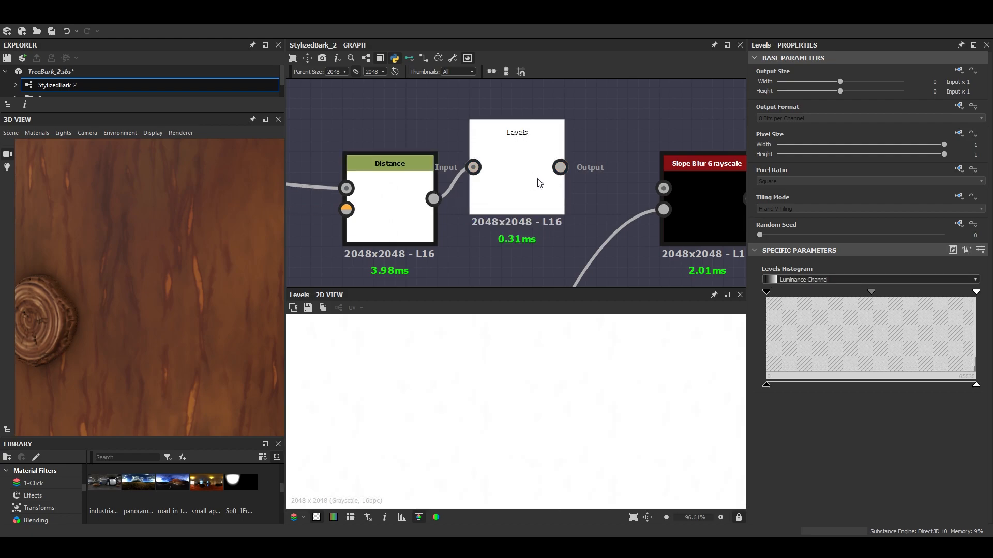
pyautogui.moveTo(521, 188); pyautogui.dragTo(522, 204)
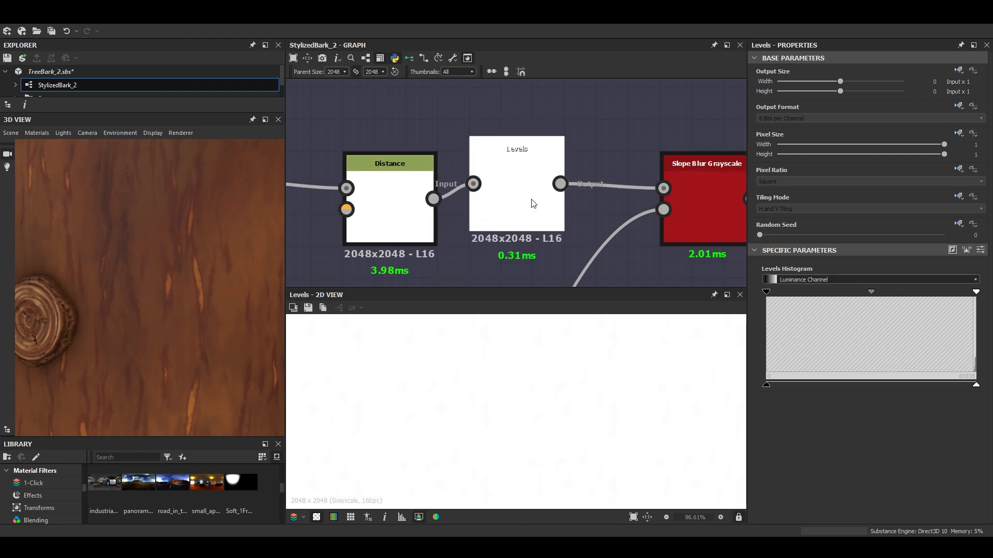
pyautogui.scroll(-6, 209, 266)
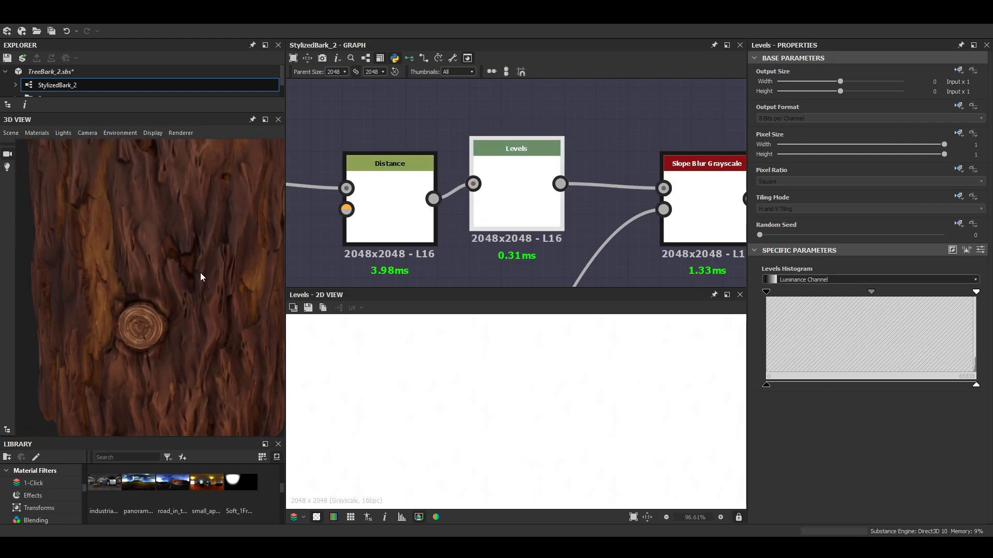
pyautogui.scroll(6, 178, 292)
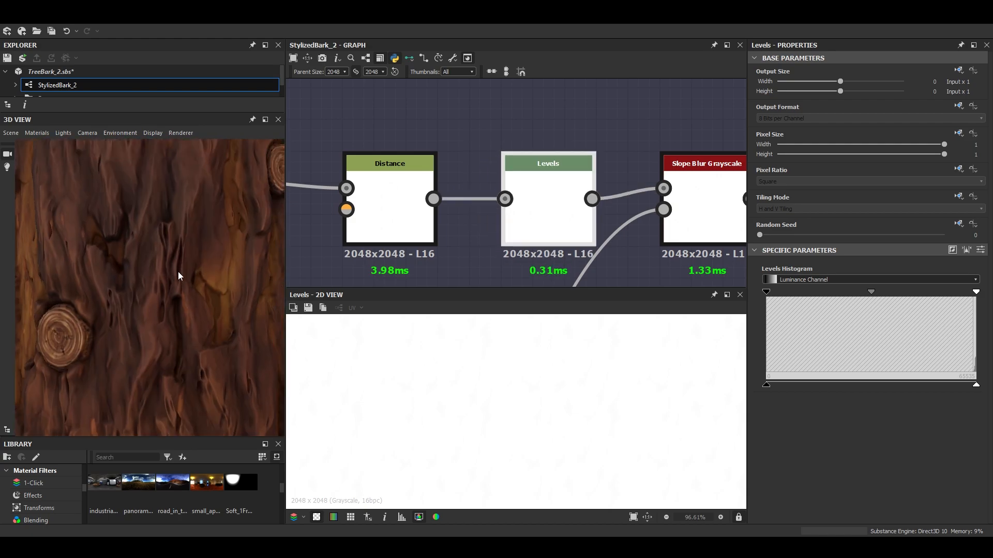
# Move the Levels node's input black point almost up to the white point, then ease it back slightly.
pyautogui.moveTo(891, 294); pyautogui.dragTo(899, 296)
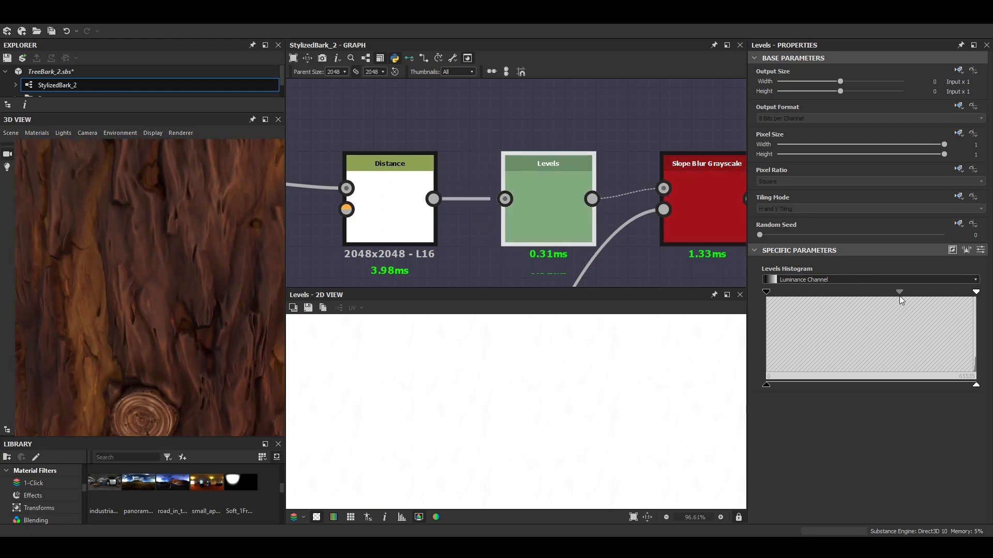
pyautogui.moveTo(771, 294); pyautogui.dragTo(922, 300)
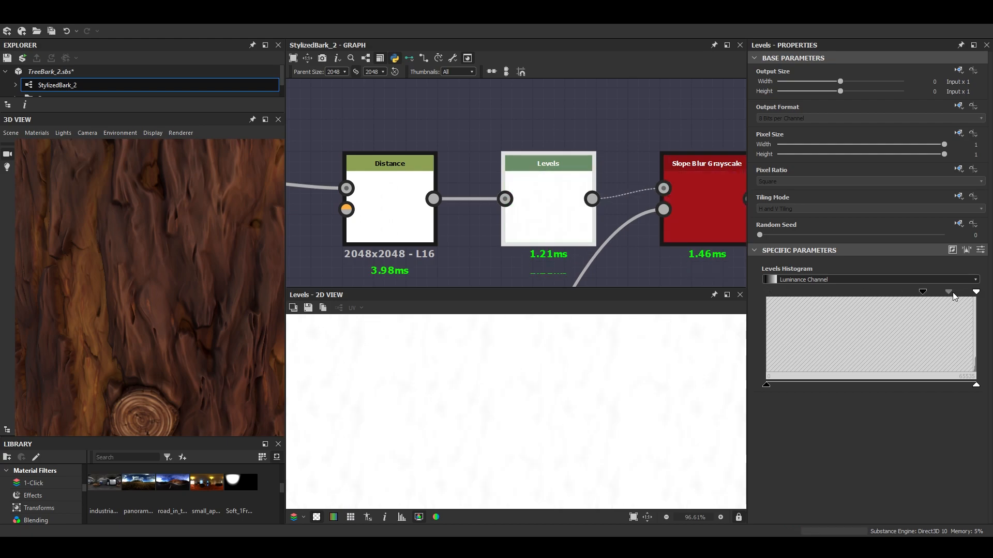
pyautogui.scroll(-6, 166, 228)
pyautogui.moveTo(189, 270); pyautogui.dragTo(172, 253)
pyautogui.doubleClick(700, 216)
pyautogui.doubleClick(553, 210)
pyautogui.moveTo(924, 293); pyautogui.dragTo(972, 298)
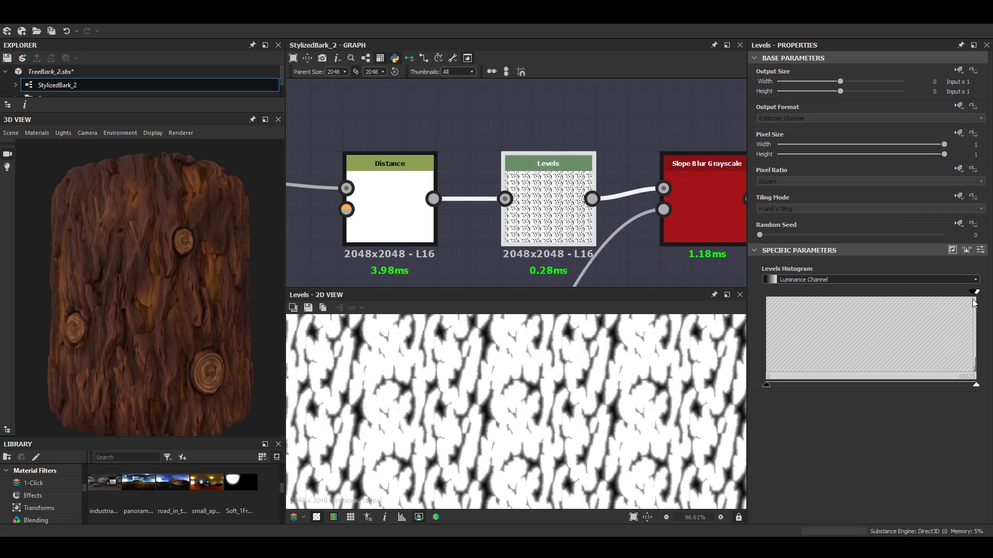
pyautogui.scroll(5, 201, 308)
pyautogui.scroll(5, 207, 309)
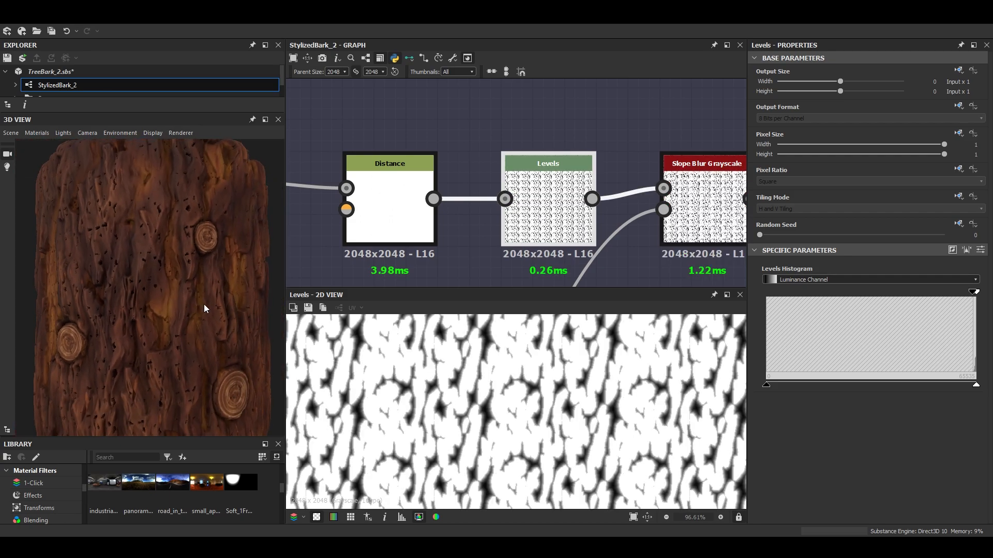
pyautogui.scroll(-10, 198, 293)
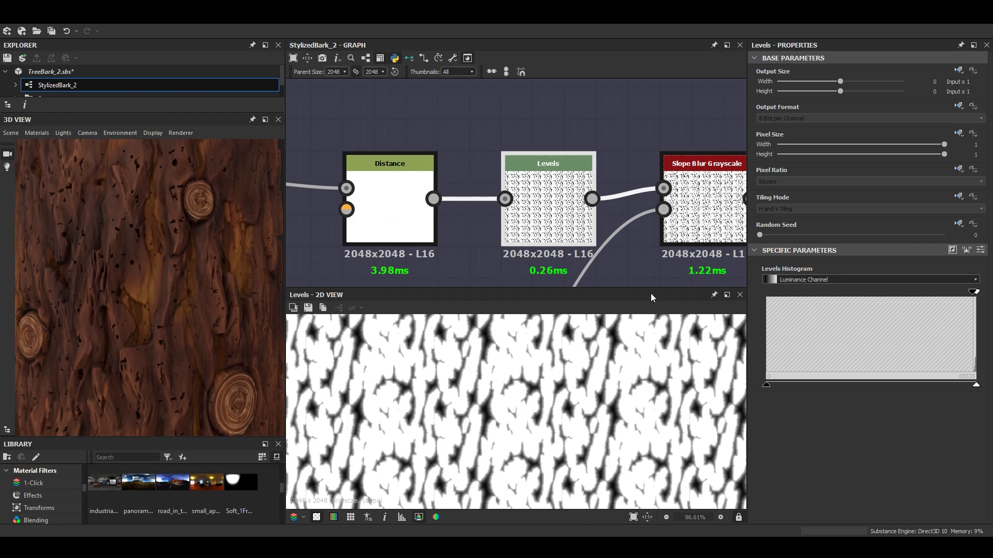
pyautogui.moveTo(973, 295); pyautogui.dragTo(970, 294)
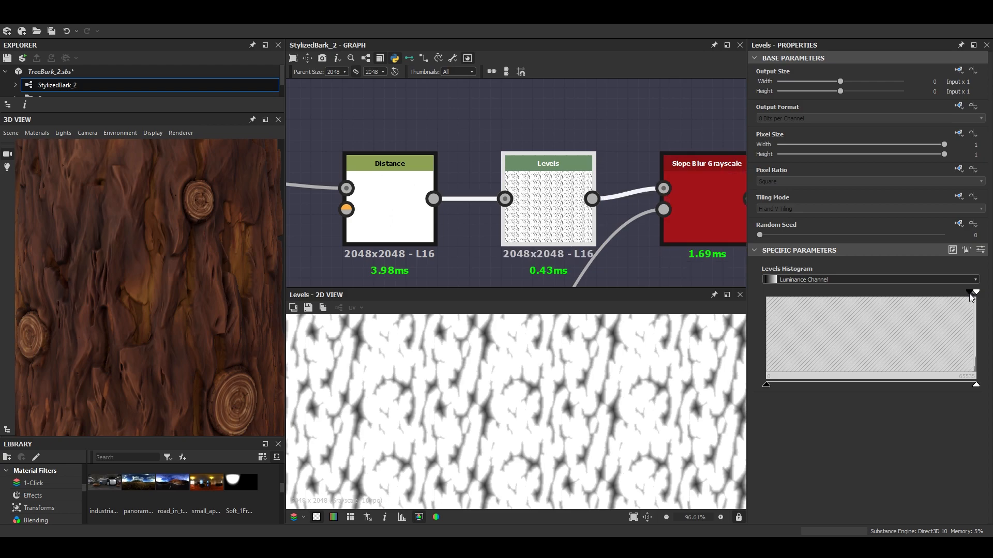
# Replace the Levels node with a Histogram Scan connected between Distance and Slope Blur Grayscale.
pyautogui.moveTo(542, 117); pyautogui.dragTo(541, 137, button='middle')
pyautogui.press('space')
pyautogui.write('hist')
pyautogui.press('Down')
pyautogui.press('Return')
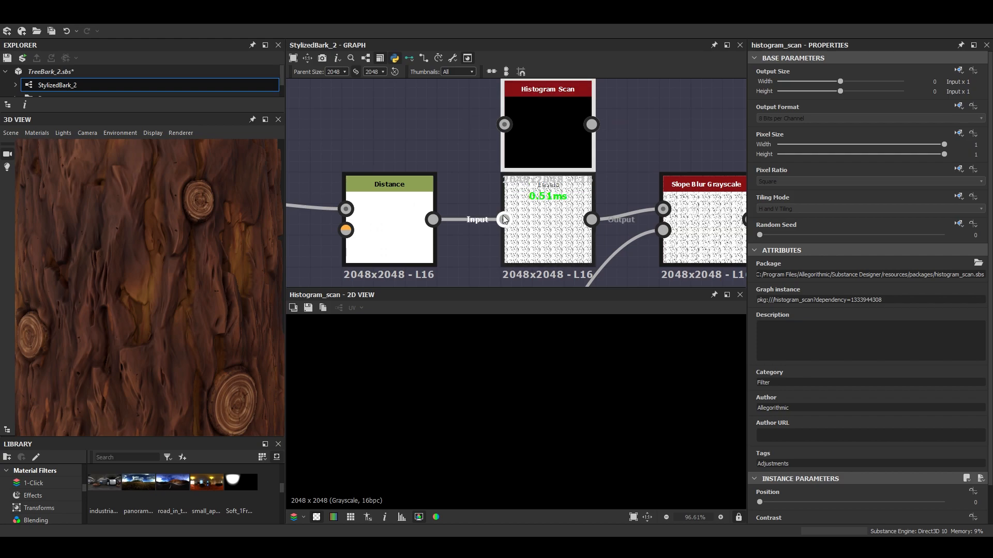
pyautogui.moveTo(591, 124); pyautogui.dragTo(663, 209)
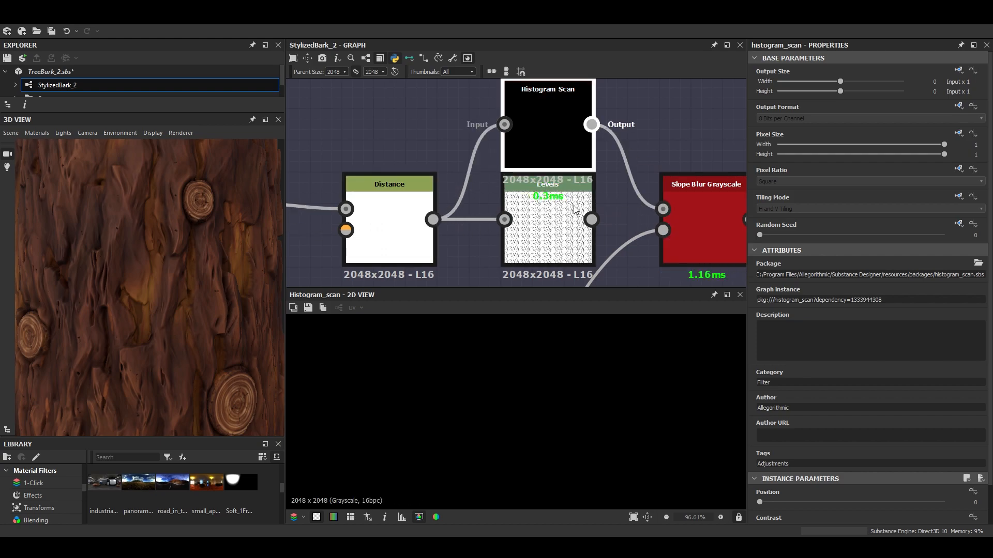
pyautogui.click(555, 217)
pyautogui.press('Delete')
pyautogui.moveTo(553, 136); pyautogui.dragTo(553, 199)
# Set the Histogram Scan's Position to 0.02 and Contrast to 0.49.
pyautogui.moveTo(773, 462); pyautogui.dragTo(920, 461)
pyautogui.moveTo(759, 487); pyautogui.dragTo(939, 487)
pyautogui.moveTo(774, 461); pyautogui.dragTo(763, 464)
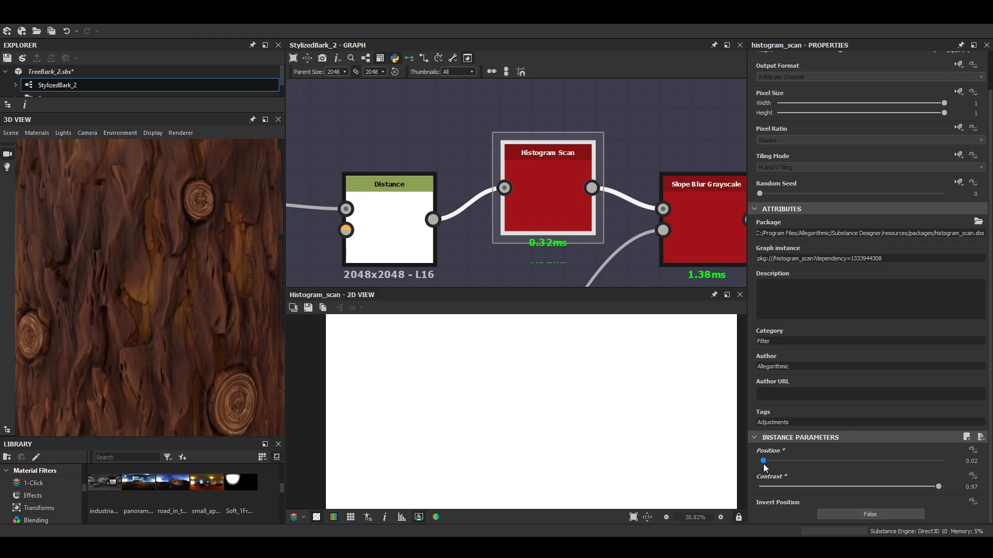
pyautogui.click(768, 486)
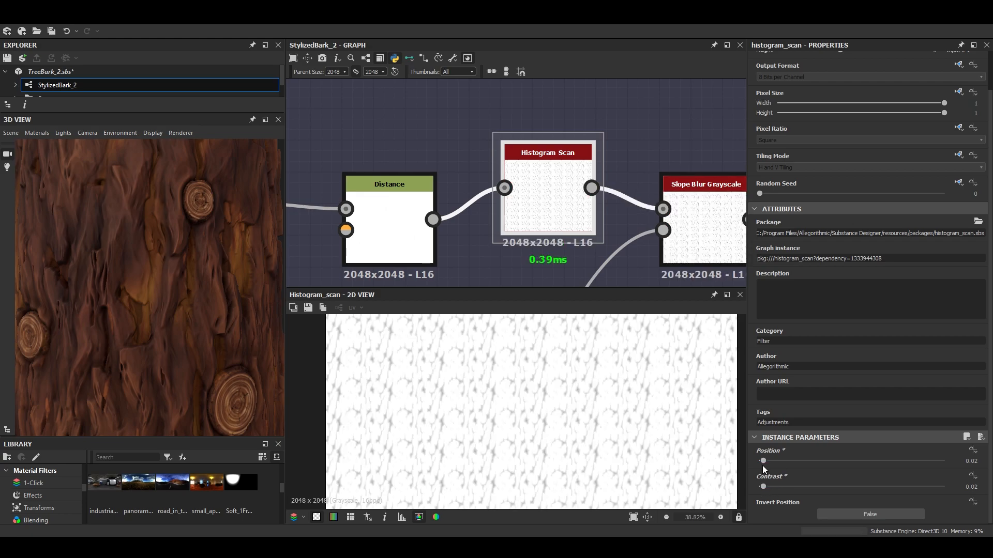
pyautogui.moveTo(768, 486); pyautogui.dragTo(849, 491)
# Replace the Histogram Scan with a Levels node connected between Distance and Slope Blur Grayscale.
pyautogui.scroll(-4, 605, 233)
pyautogui.moveTo(605, 233); pyautogui.dragTo(531, 226, button='middle')
pyautogui.moveTo(506, 212); pyautogui.dragTo(505, 166)
pyautogui.press('space')
pyautogui.write('le')
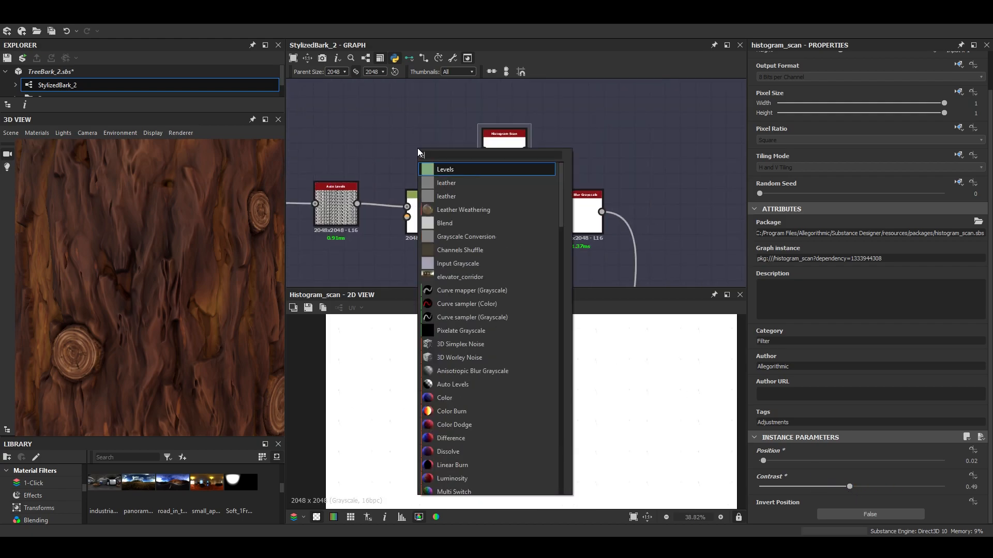
pyautogui.press('Return')
pyautogui.moveTo(511, 212); pyautogui.dragTo(561, 217)
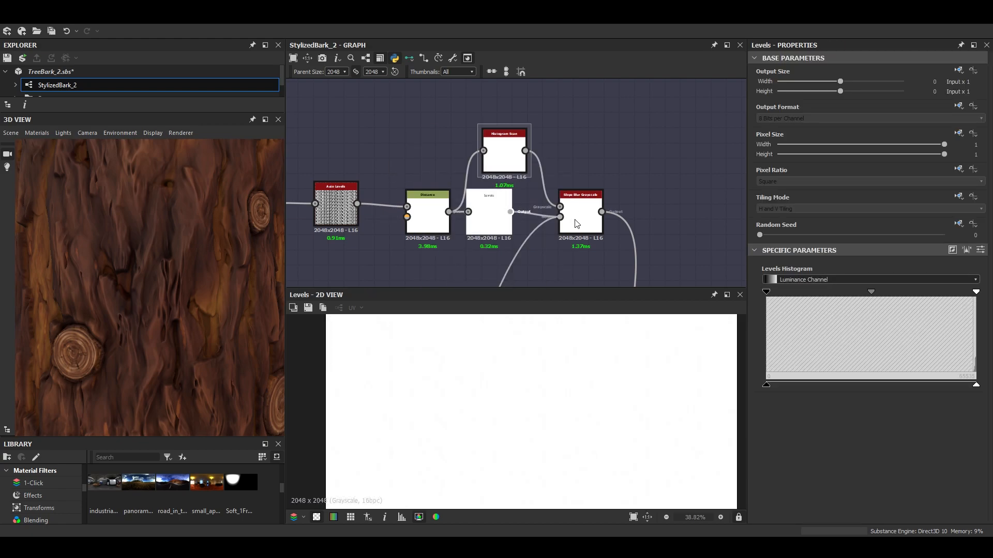
pyautogui.click(513, 150)
pyautogui.press('Delete')
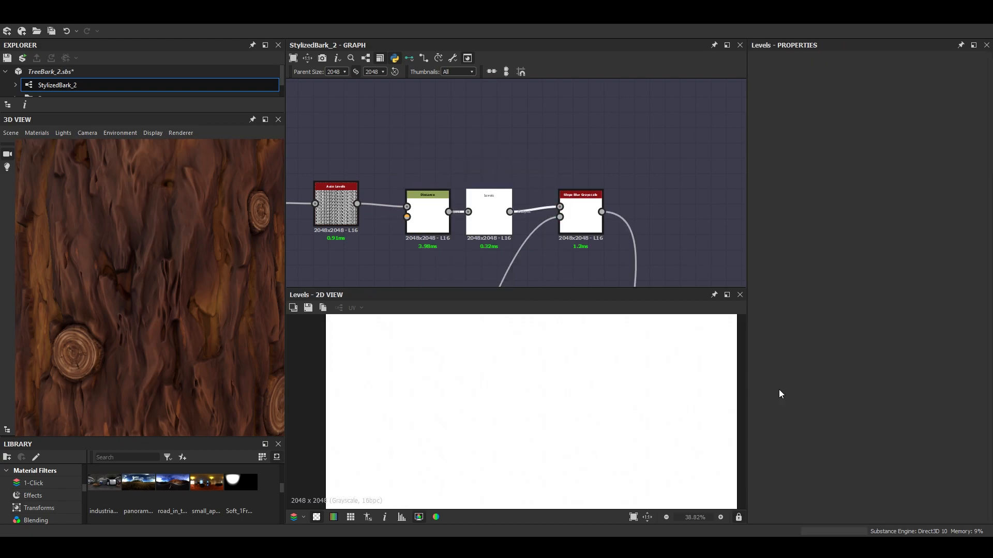
# Move the new Levels node's input black point almost up to the white point to bring out the impact mask.
pyautogui.moveTo(769, 291); pyautogui.dragTo(975, 292)
pyautogui.scroll(-5, 206, 254)
pyautogui.scroll(5, 188, 264)
pyautogui.moveTo(206, 255)
pyautogui.mouseDown()
pyautogui.moveTo(188, 263)
pyautogui.moveTo(213, 265)
pyautogui.mouseUp()
pyautogui.scroll(-4, 189, 263)
pyautogui.moveTo(973, 291); pyautogui.dragTo(975, 291)
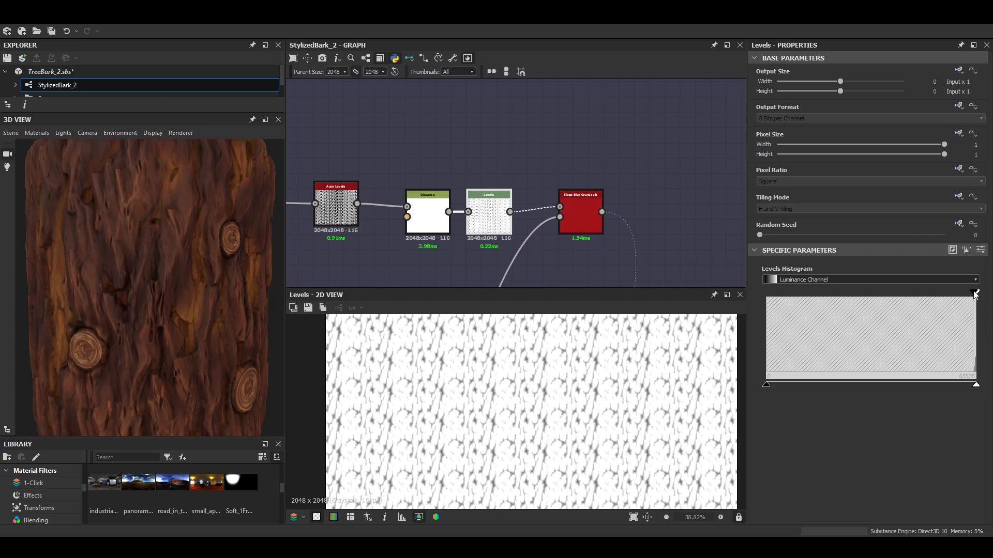
# Examine the impact holes around the 3D bark and review the impact branch back to the main Tile Sampler.
pyautogui.scroll(3, 167, 266)
pyautogui.moveTo(167, 266); pyautogui.dragTo(288, 263)
pyautogui.scroll(-4, 182, 272)
pyautogui.scroll(-5, 496, 179)
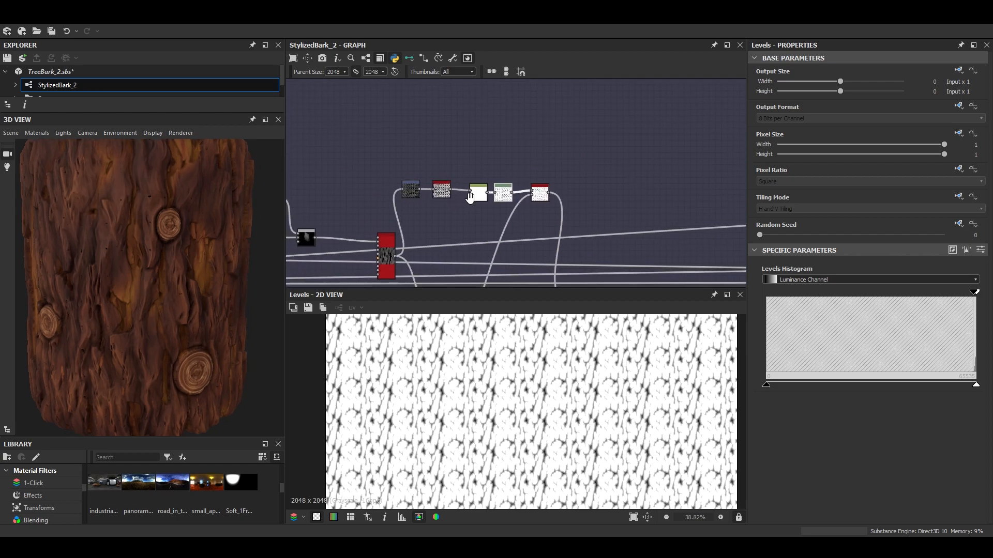
pyautogui.scroll(4, 382, 205)
pyautogui.scroll(-1, 443, 206)
pyautogui.moveTo(434, 227); pyautogui.dragTo(435, 168, button='middle')
pyautogui.moveTo(477, 135); pyautogui.dragTo(459, 165, button='middle')
pyautogui.scroll(5, 223, 269)
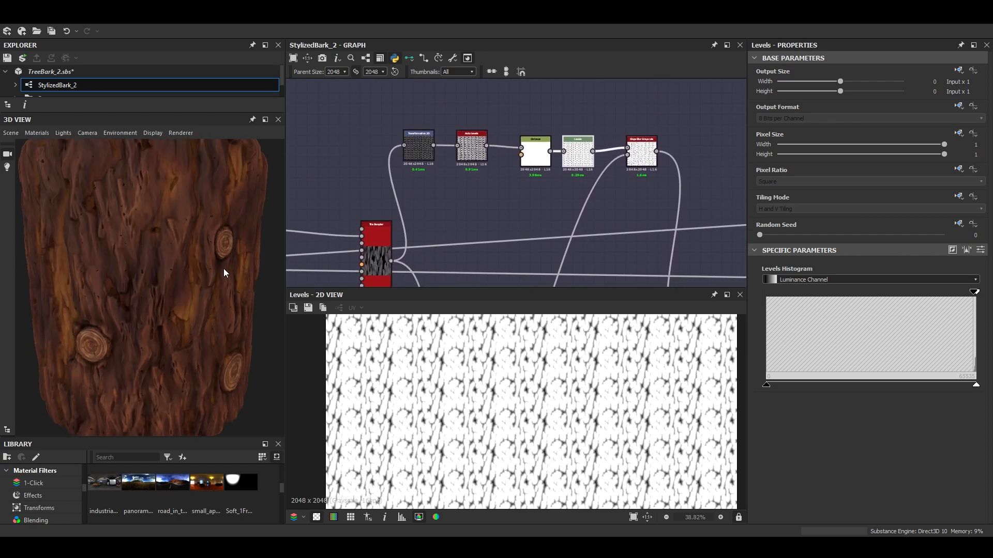
# Examine the small impact holes on the 3D bark from a distance and up close.
pyautogui.scroll(-1, 187, 232)
pyautogui.moveTo(187, 232); pyautogui.dragTo(194, 258)
pyautogui.scroll(-3, 196, 241)
pyautogui.scroll(5, 168, 233)
pyautogui.scroll(-2, 169, 232)
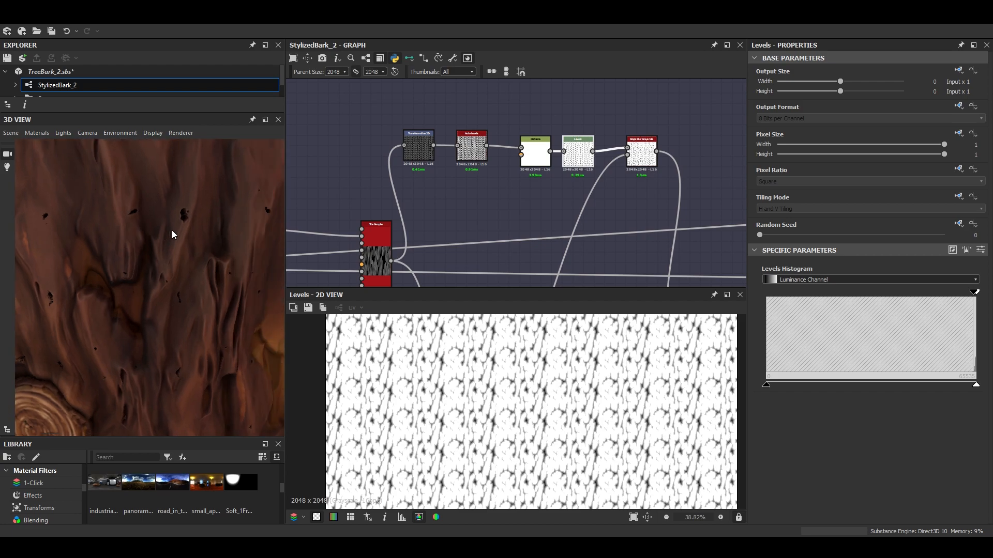
# Preview the impact branch's Slope Blur Grayscale output and the Blur HQ Grayscale result that follows it.
pyautogui.doubleClick(647, 153)
pyautogui.scroll(5, 601, 410)
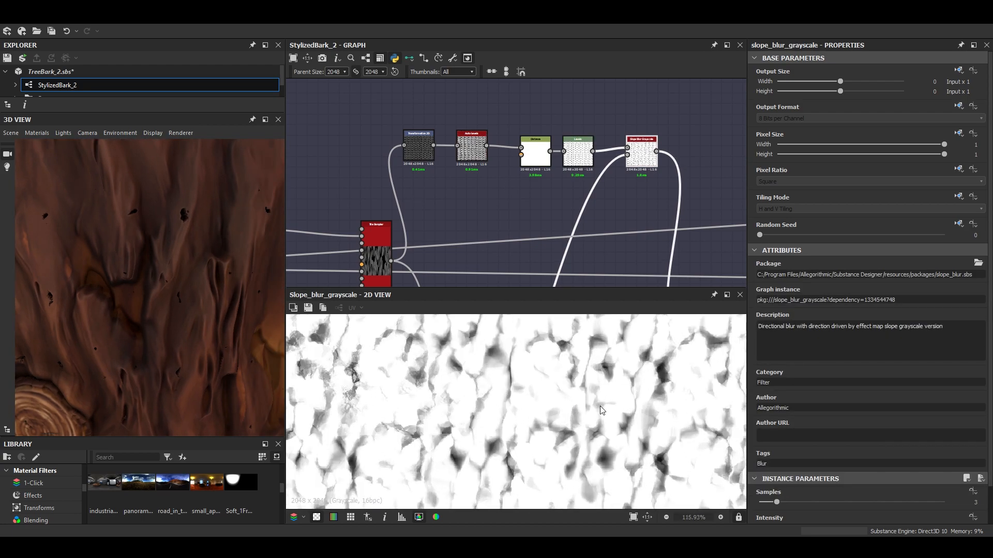
pyautogui.scroll(1, 545, 444)
pyautogui.moveTo(546, 445); pyautogui.dragTo(230, 352, button='middle')
pyautogui.scroll(-3, 235, 292)
pyautogui.moveTo(235, 293); pyautogui.dragTo(320, 281)
pyautogui.moveTo(615, 179); pyautogui.dragTo(473, 165, button='middle')
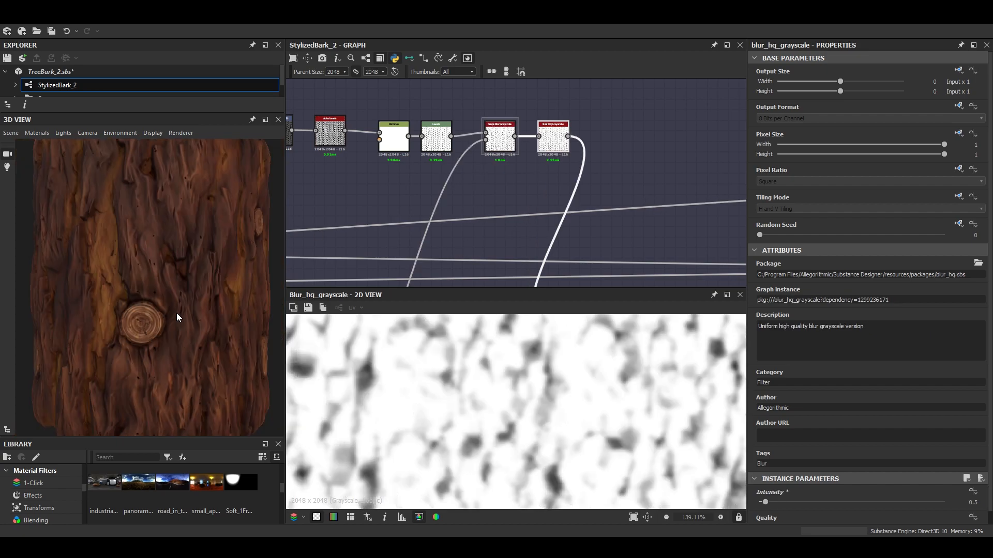
# Follow the impact branch down to the Impacts Blend node and review its Min (Darken) blend in the preview.
pyautogui.moveTo(176, 312)
pyautogui.mouseDown()
pyautogui.moveTo(153, 319)
pyautogui.moveTo(186, 307)
pyautogui.mouseUp()
pyautogui.scroll(-5, 645, 154)
pyautogui.moveTo(573, 169); pyautogui.dragTo(503, 108, button='middle')
pyautogui.scroll(6, 540, 172)
pyautogui.doubleClick(532, 153)
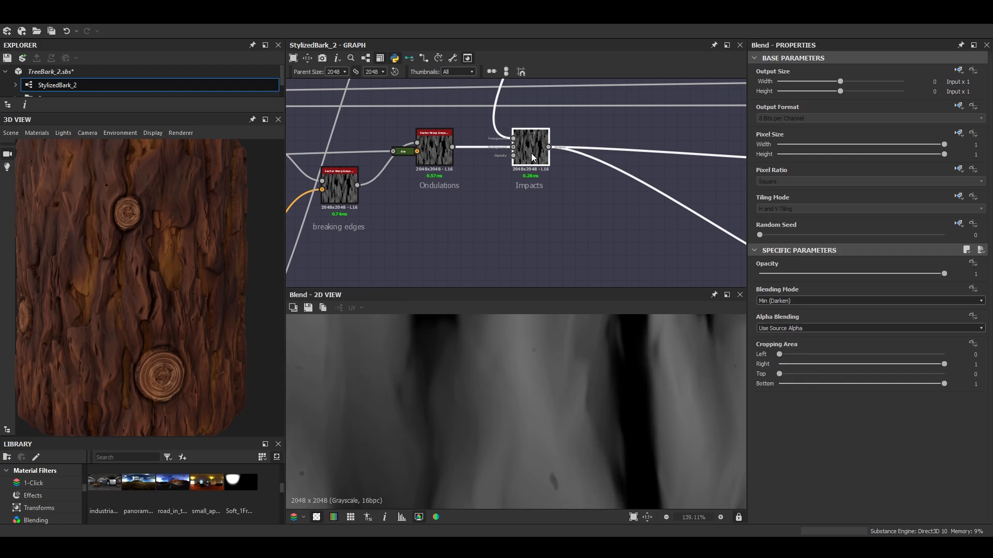
pyautogui.moveTo(492, 169); pyautogui.dragTo(519, 214, button='middle')
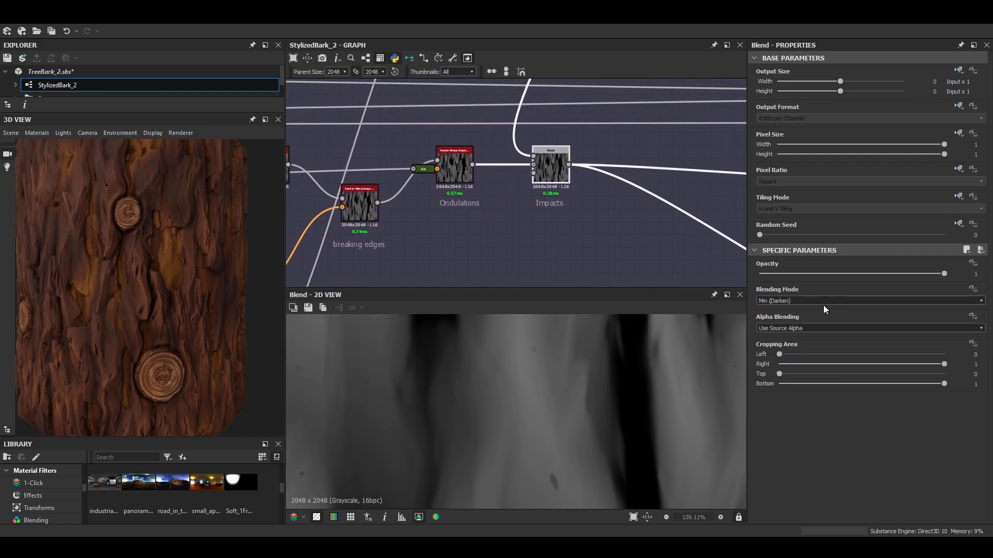
# Trace the graph from Impacts to the Sub bark branch and review its Transformation 2D and Levels nodes.
pyautogui.scroll(-5, 582, 191)
pyautogui.moveTo(570, 189); pyautogui.dragTo(481, 192, button='middle')
pyautogui.moveTo(545, 198); pyautogui.dragTo(414, 148, button='middle')
pyautogui.scroll(4, 499, 183)
pyautogui.scroll(1, 566, 179)
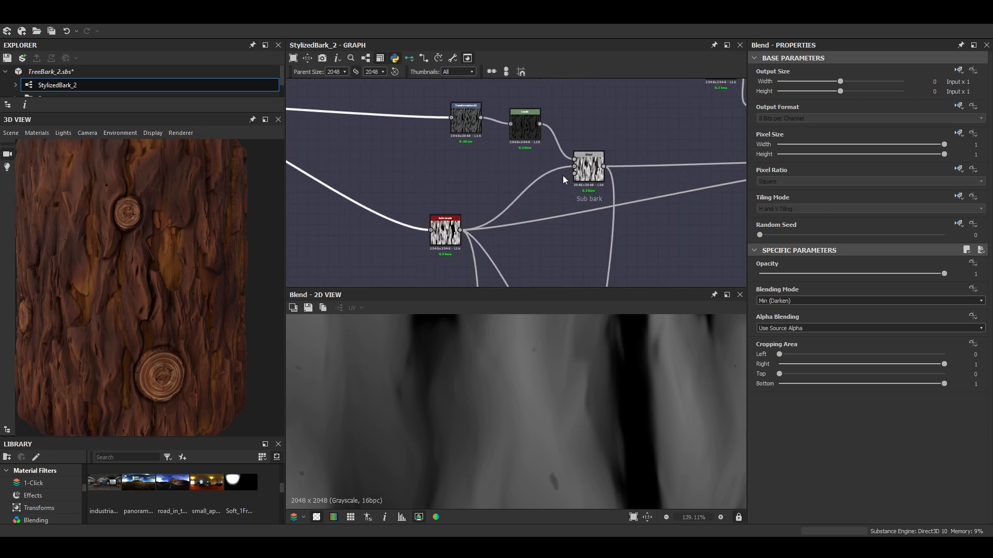
pyautogui.moveTo(565, 178); pyautogui.dragTo(570, 202, button='middle')
pyautogui.scroll(-8, 455, 424)
pyautogui.scroll(-3, 436, 130)
pyautogui.moveTo(436, 129); pyautogui.dragTo(567, 215, button='middle')
pyautogui.scroll(3, 535, 202)
pyautogui.scroll(-1, 535, 203)
pyautogui.click(585, 182)
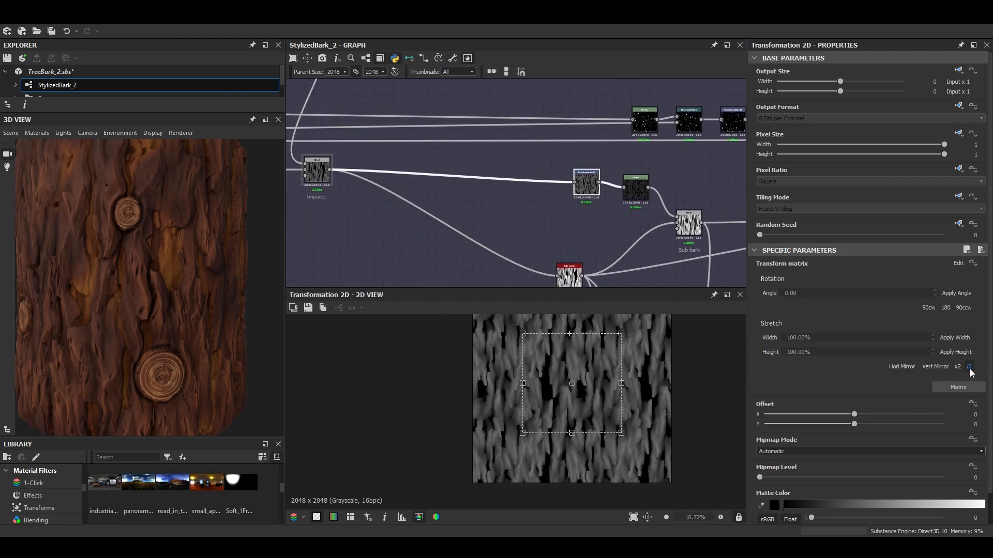
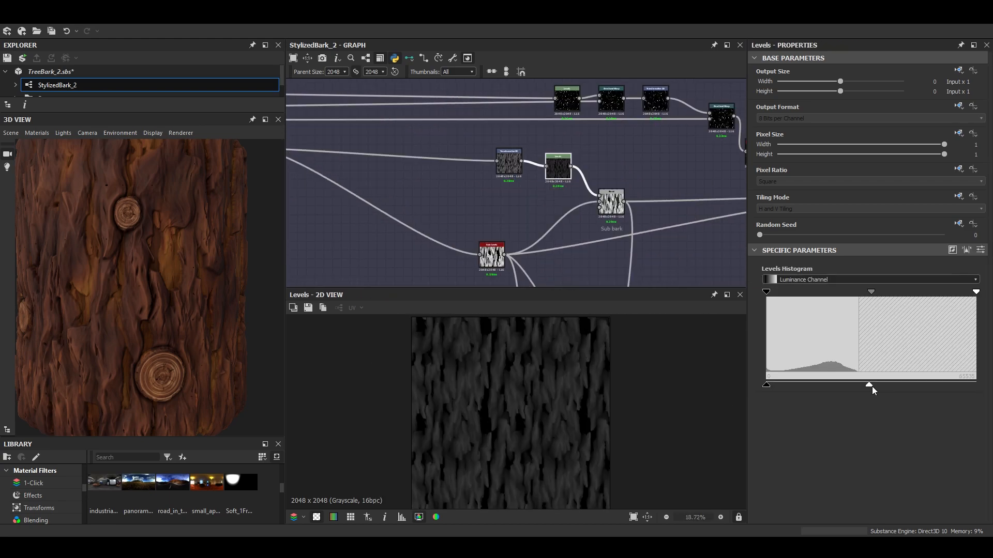
# Preview the Sub bark Blend node and inspect its Max (Lighten) result in close-up.
pyautogui.click(619, 215)
pyautogui.scroll(3, 599, 220)
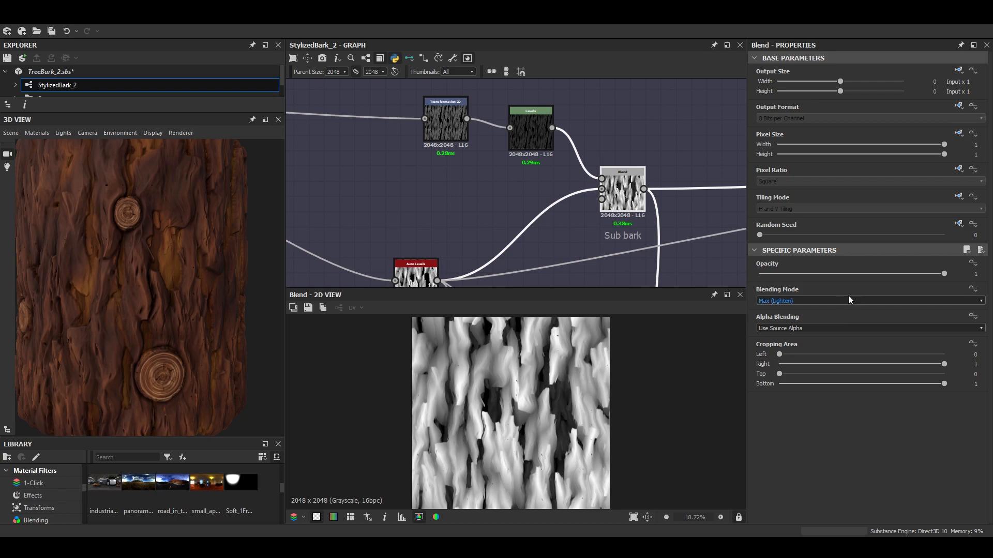
pyautogui.scroll(5, 592, 414)
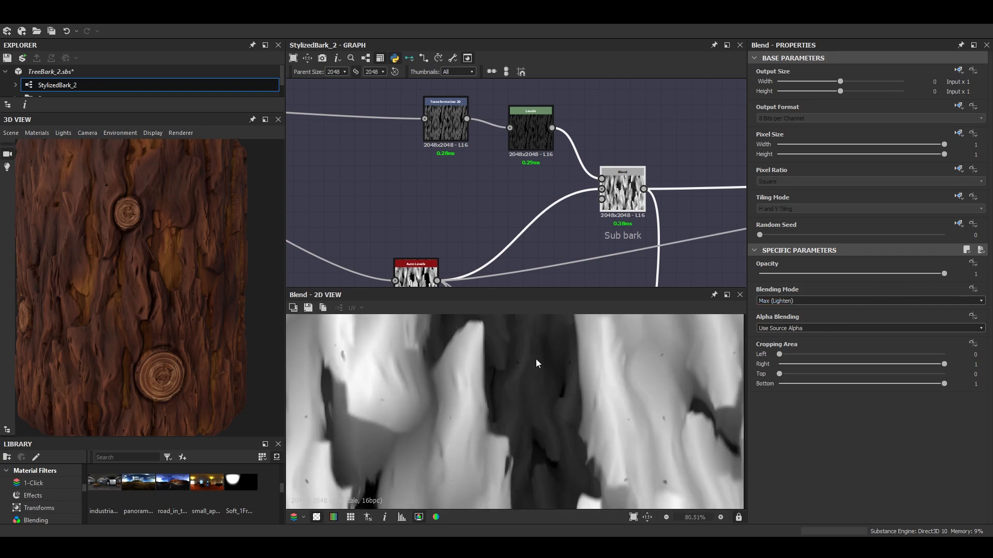
pyautogui.scroll(-2, 526, 393)
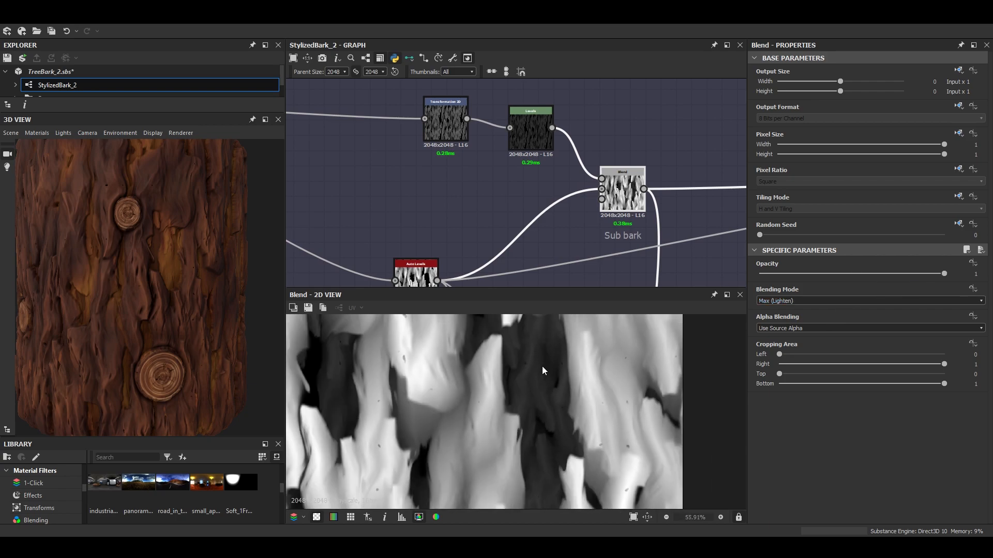
pyautogui.moveTo(494, 419); pyautogui.dragTo(570, 412, button='middle')
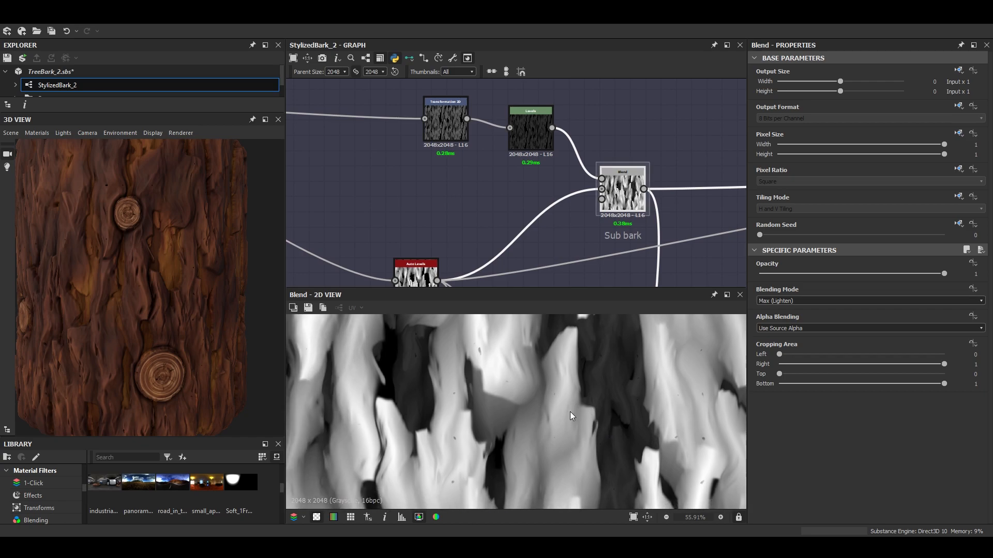
pyautogui.scroll(2, 408, 357)
pyautogui.moveTo(448, 252); pyautogui.dragTo(497, 179, button='middle')
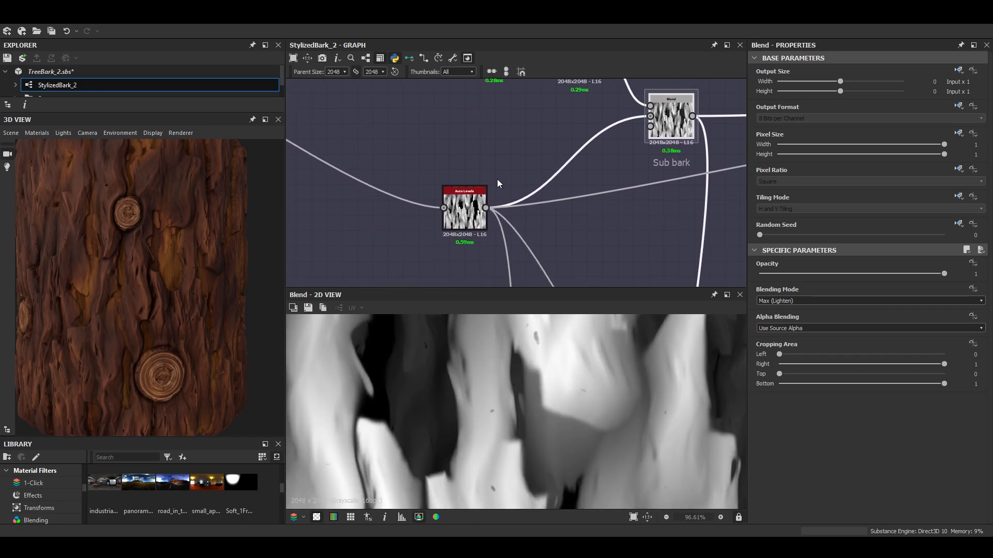
# Compare the Auto Levels bark output with the Sub bark Blend result.
pyautogui.doubleClick(466, 219)
pyautogui.scroll(-3, 503, 400)
pyautogui.scroll(1, 504, 392)
pyautogui.scroll(-1, 520, 408)
pyautogui.scroll(-1, 569, 372)
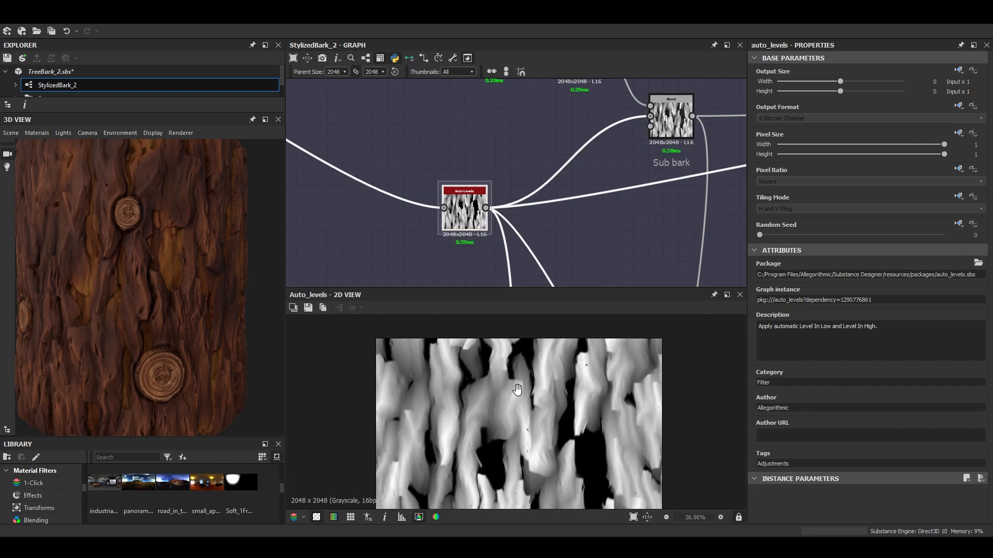
pyautogui.scroll(2, 561, 435)
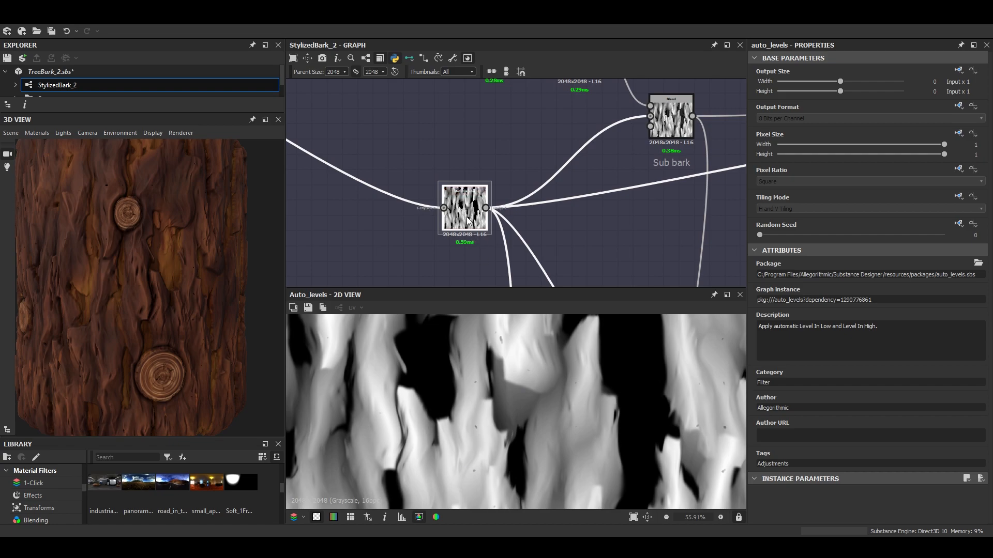
pyautogui.scroll(-2, 564, 171)
pyautogui.doubleClick(585, 176)
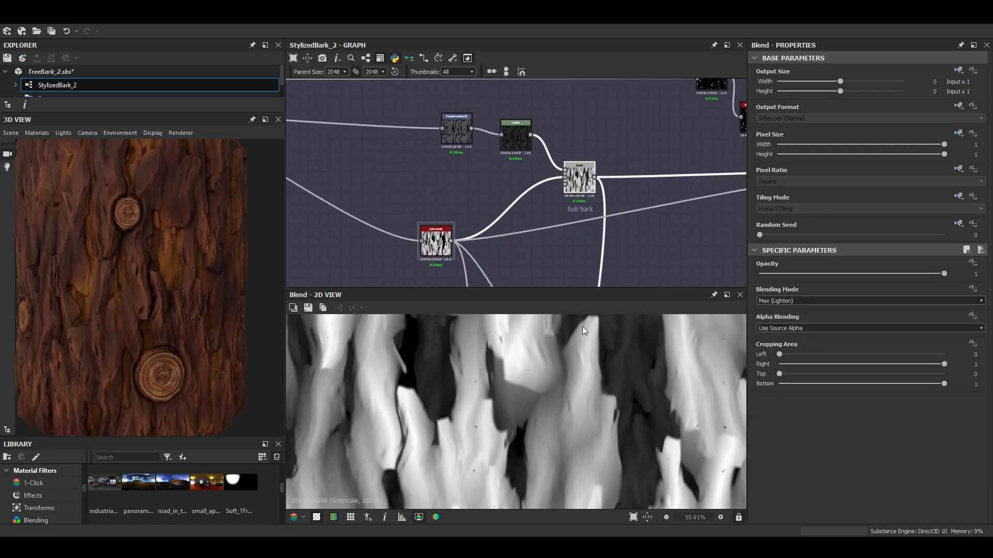
# Preview the Soft curvy cracks Blend node and inspect the cracks it subtracts from the bark.
pyautogui.scroll(-6, 579, 327)
pyautogui.scroll(-4, 559, 212)
pyautogui.scroll(5, 559, 212)
pyautogui.click(568, 195)
pyautogui.scroll(6, 545, 393)
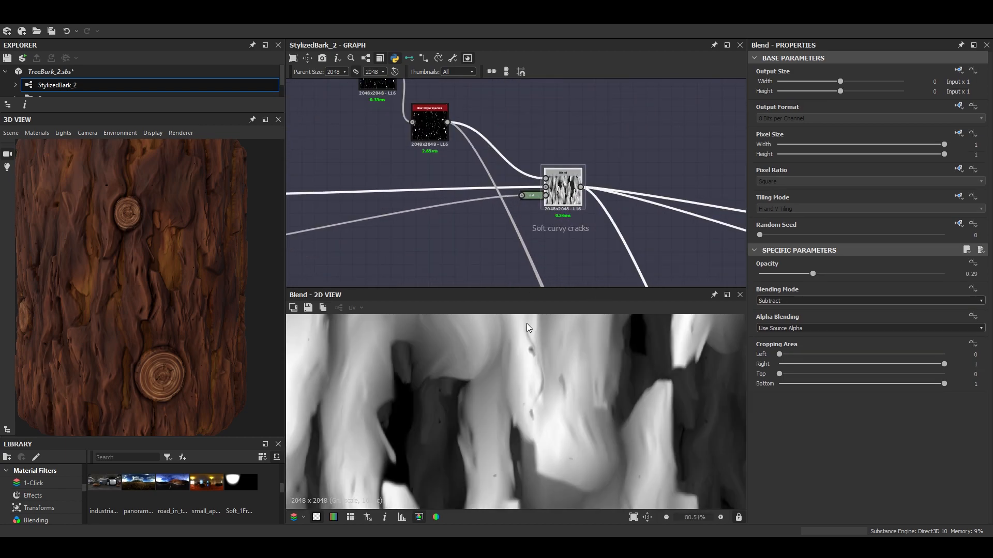
pyautogui.scroll(-5, 529, 196)
pyautogui.moveTo(528, 197); pyautogui.dragTo(516, 197)
# Follow the graph past the Bulge nodes to the Height Blend and inspect a wood knot in its output.
pyautogui.moveTo(516, 197); pyautogui.dragTo(422, 203, button='middle')
pyautogui.scroll(-3, 421, 203)
pyautogui.moveTo(490, 178); pyautogui.dragTo(516, 191, button='middle')
pyautogui.scroll(-1, 586, 227)
pyautogui.moveTo(586, 227); pyautogui.dragTo(501, 132, button='middle')
pyautogui.scroll(2, 643, 180)
pyautogui.scroll(4, 595, 212)
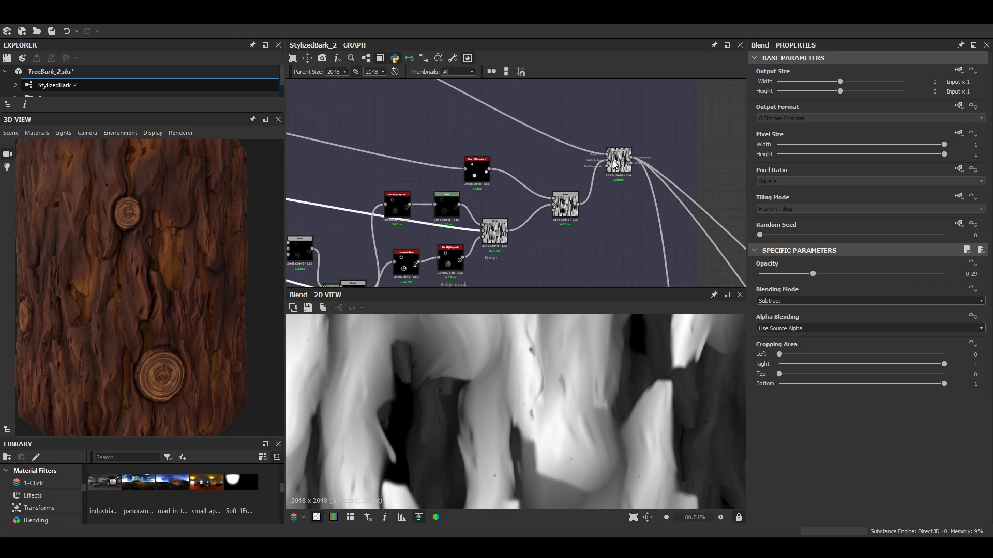
pyautogui.click(617, 161)
pyautogui.moveTo(423, 366); pyautogui.dragTo(474, 410, button='middle')
pyautogui.scroll(4, 473, 410)
# Return to the crack branch feeding Soft curvy cracks and move its first Levels node slightly upward.
pyautogui.scroll(-5, 552, 206)
pyautogui.moveTo(416, 158); pyautogui.dragTo(531, 219, button='middle')
pyautogui.scroll(6, 532, 219)
pyautogui.scroll(2, 590, 210)
pyautogui.moveTo(397, 96); pyautogui.dragTo(560, 193, button='middle')
pyautogui.scroll(-4, 561, 193)
pyautogui.moveTo(500, 196); pyautogui.dragTo(531, 219, button='middle')
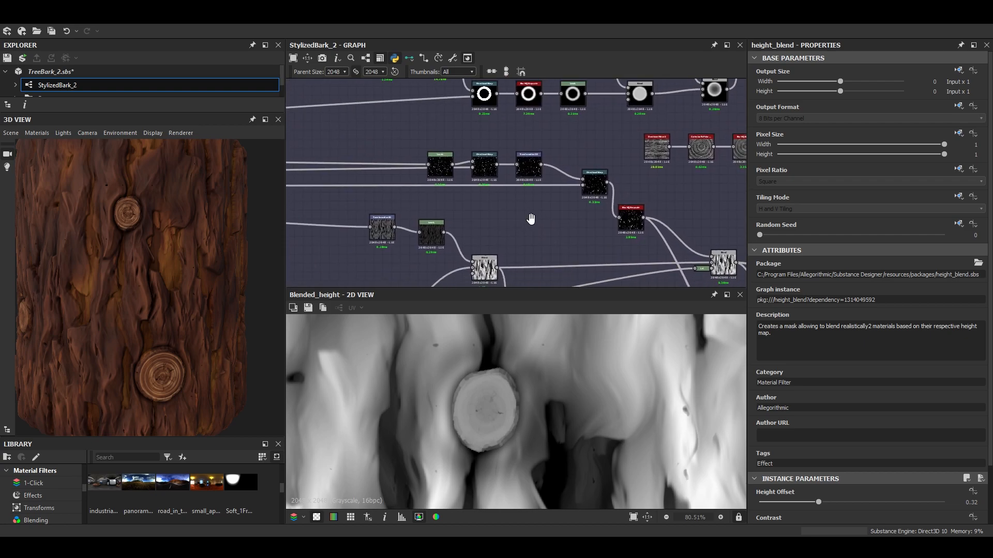
pyautogui.moveTo(443, 173); pyautogui.dragTo(443, 162)
pyautogui.moveTo(679, 257); pyautogui.dragTo(619, 211, button='middle')
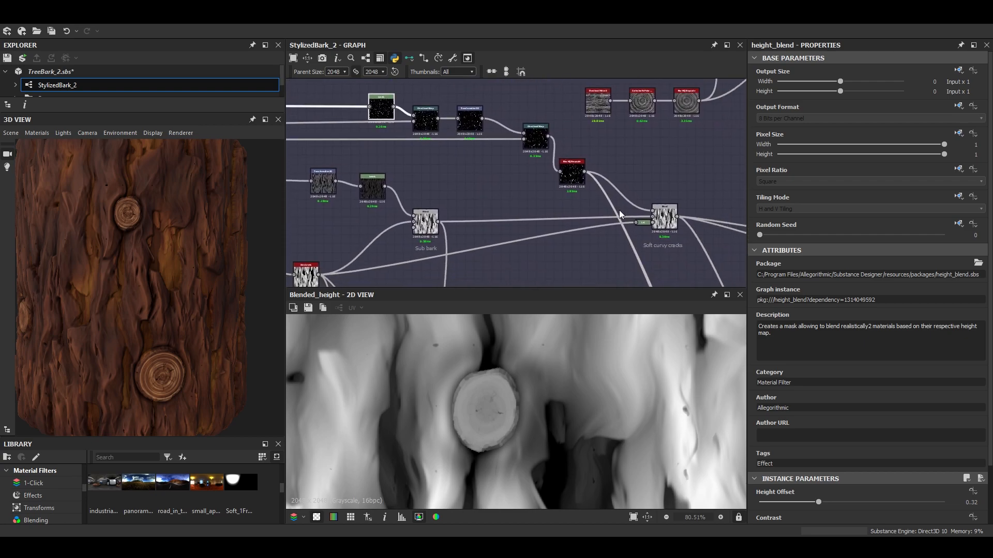
# Compare the Soft curvy cracks Blend with the Levels mask docked to its opacity input.
pyautogui.click(671, 224)
pyautogui.click(645, 224)
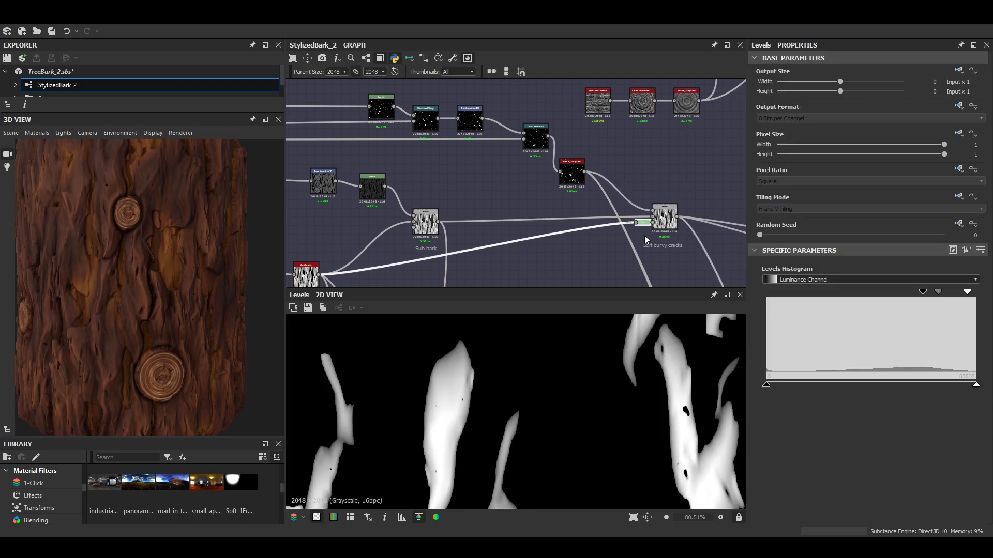
pyautogui.scroll(-6, 587, 401)
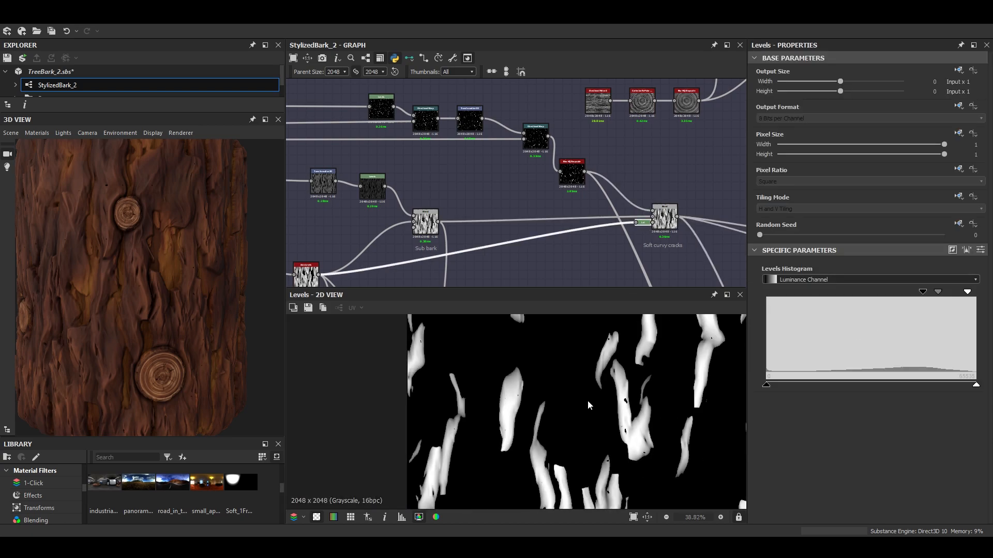
pyautogui.click(662, 225)
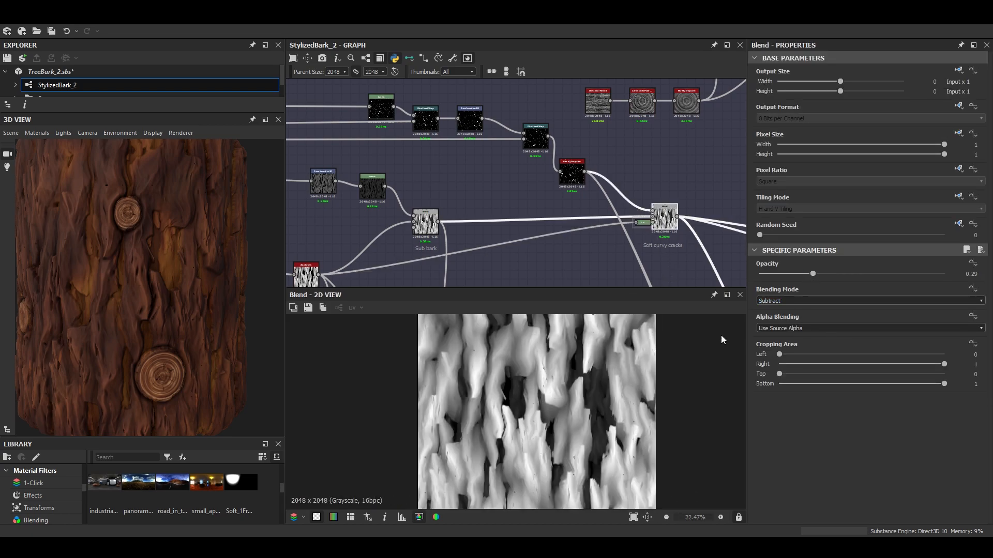
pyautogui.scroll(4, 555, 405)
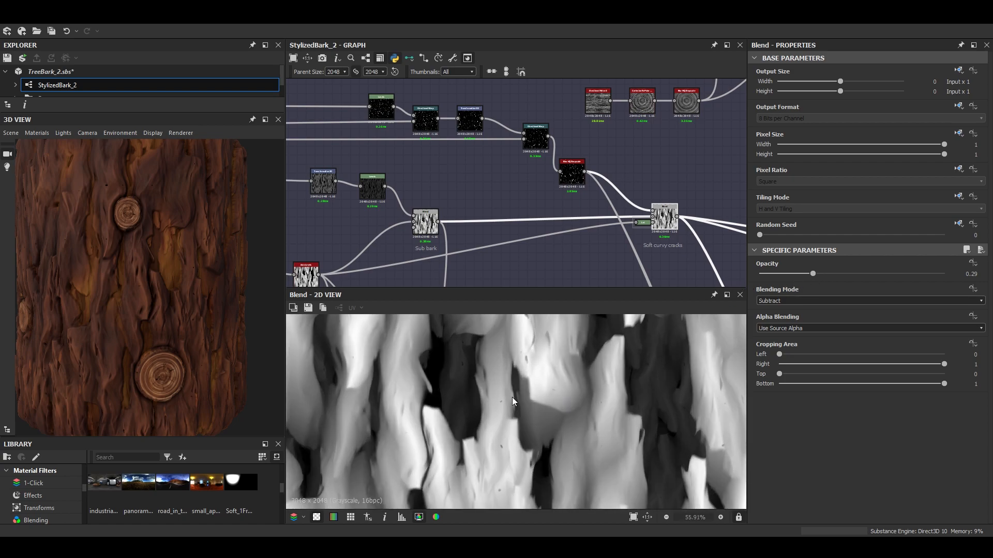
# Trace the Soft curvy cracks mask back to its Auto Levels source and compare both outputs.
pyautogui.doubleClick(643, 223)
pyautogui.moveTo(525, 233); pyautogui.dragTo(584, 200, button='middle')
pyautogui.scroll(5, 372, 257)
pyautogui.doubleClick(364, 238)
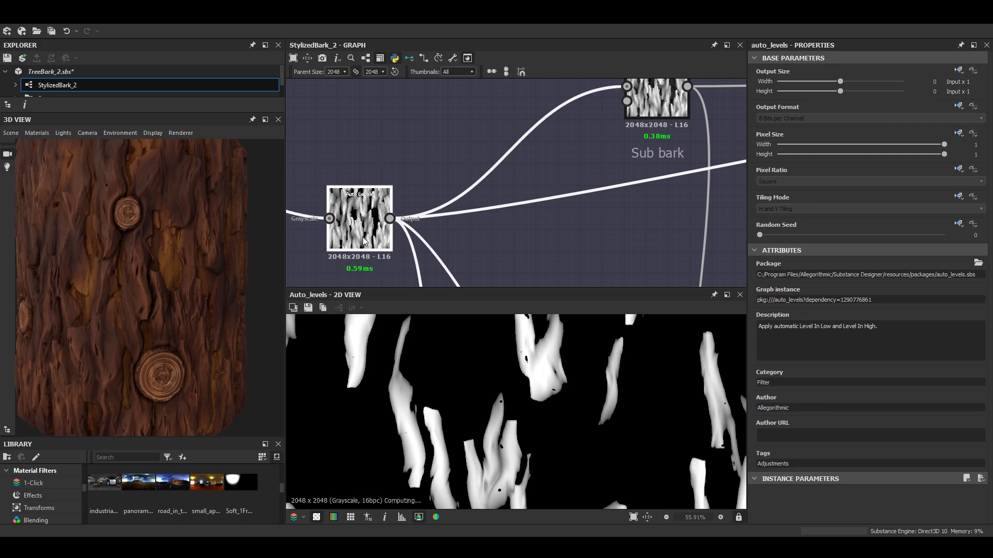
pyautogui.scroll(-4, 374, 234)
pyautogui.moveTo(536, 224); pyautogui.dragTo(583, 215, button='middle')
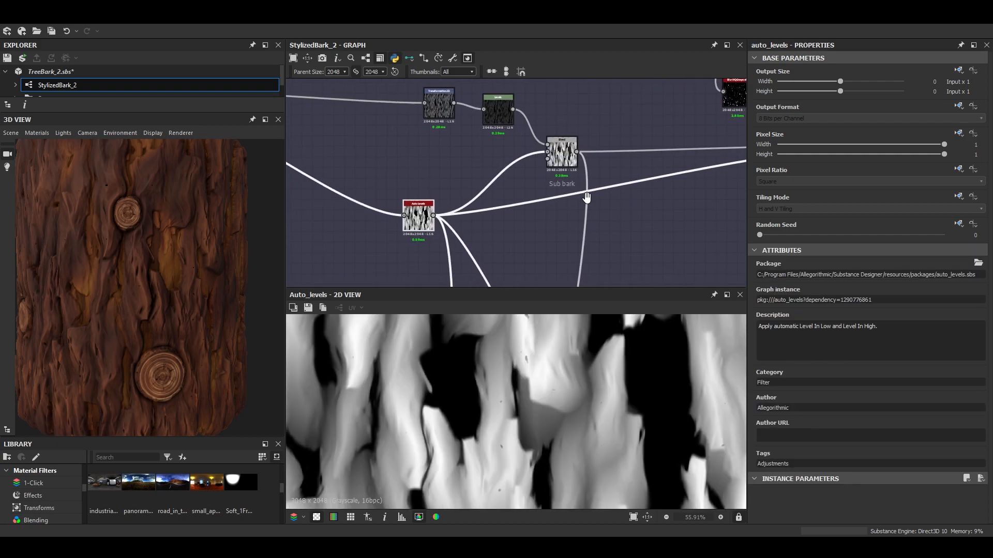
pyautogui.scroll(2, 429, 213)
pyautogui.scroll(-2, 429, 218)
# Preview the Soft curvy cracks Levels mask again and switch its settings from the histogram to numeric sliders.
pyautogui.moveTo(474, 195); pyautogui.dragTo(315, 213, button='middle')
pyautogui.scroll(-2, 518, 194)
pyautogui.scroll(4, 516, 193)
pyautogui.doubleClick(579, 191)
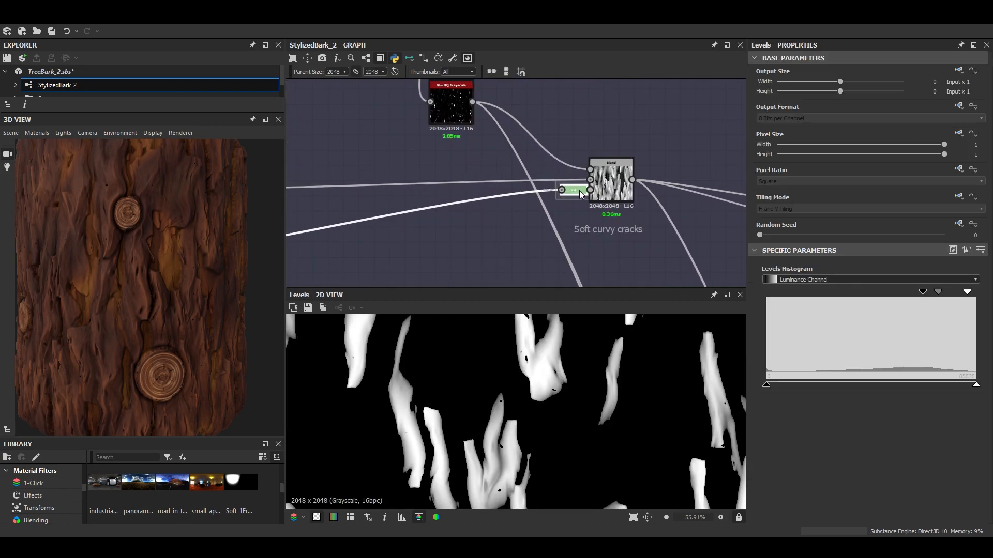
pyautogui.scroll(-2, 551, 365)
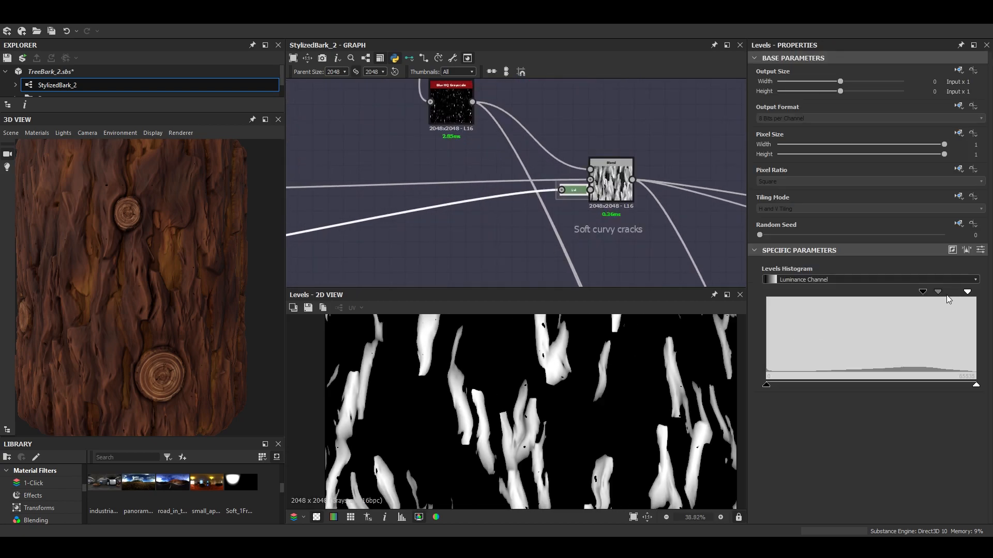
pyautogui.click(981, 250)
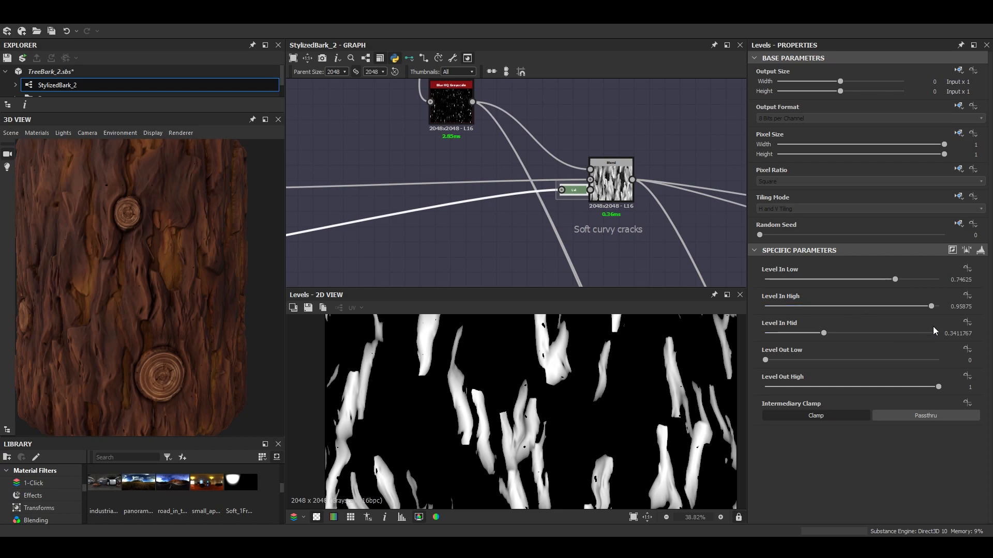
# Examine the Levels mask feeding the Soft curvy cracks blend and display its level settings as a histogram.
pyautogui.scroll(-1, 515, 431)
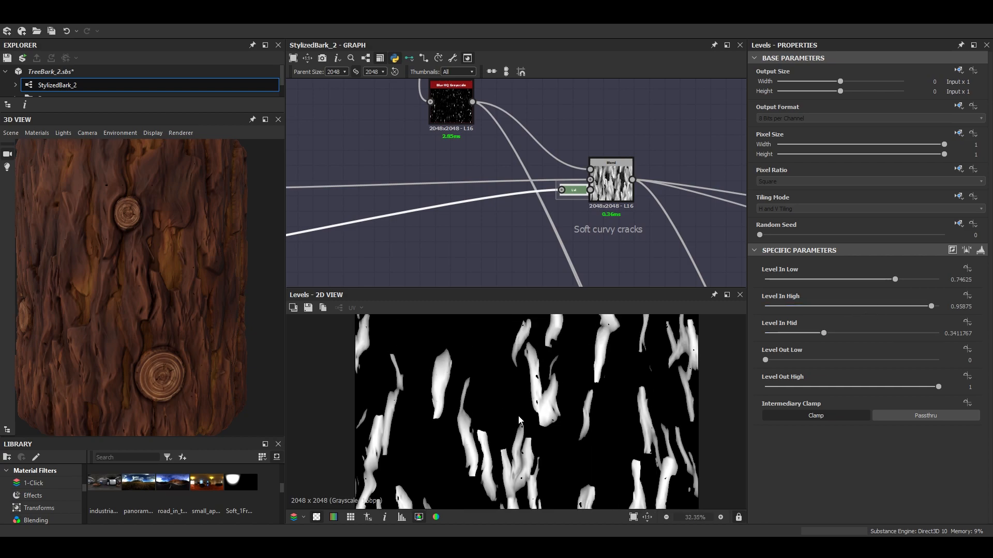
pyautogui.moveTo(518, 417); pyautogui.dragTo(512, 381, button='middle')
pyautogui.moveTo(516, 451); pyautogui.dragTo(472, 400, button='middle')
pyautogui.scroll(-1, 538, 432)
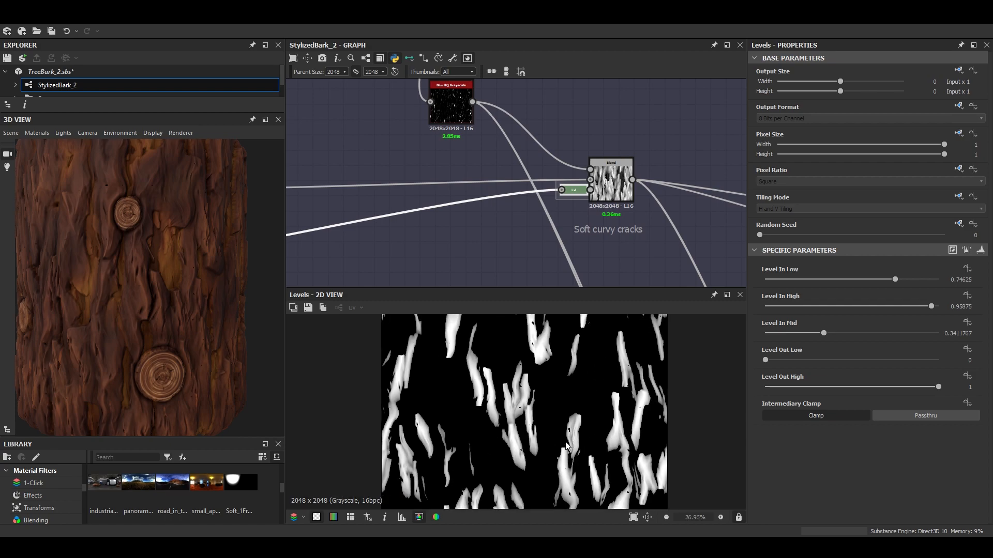
pyautogui.moveTo(519, 375); pyautogui.dragTo(563, 422, button='middle')
pyautogui.scroll(1, 569, 406)
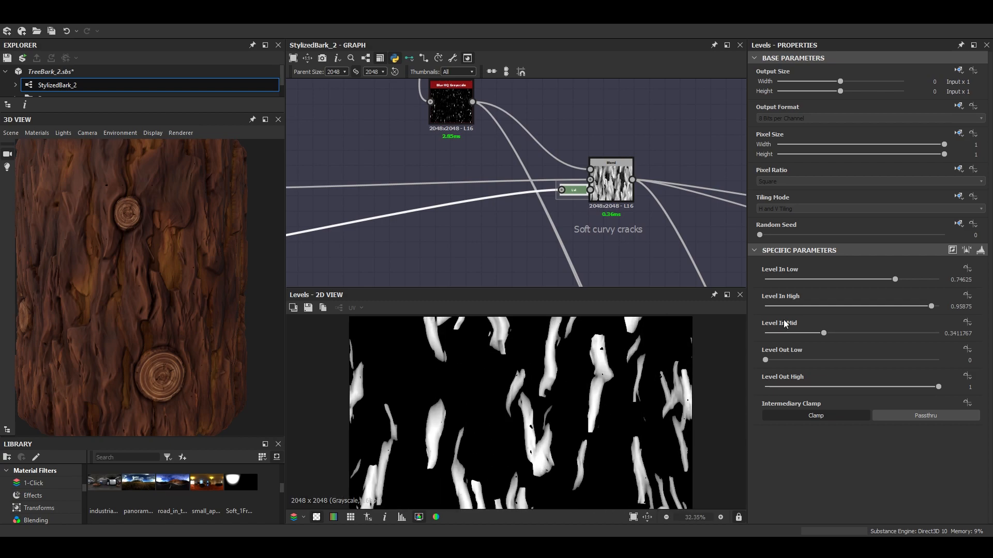
pyautogui.click(980, 252)
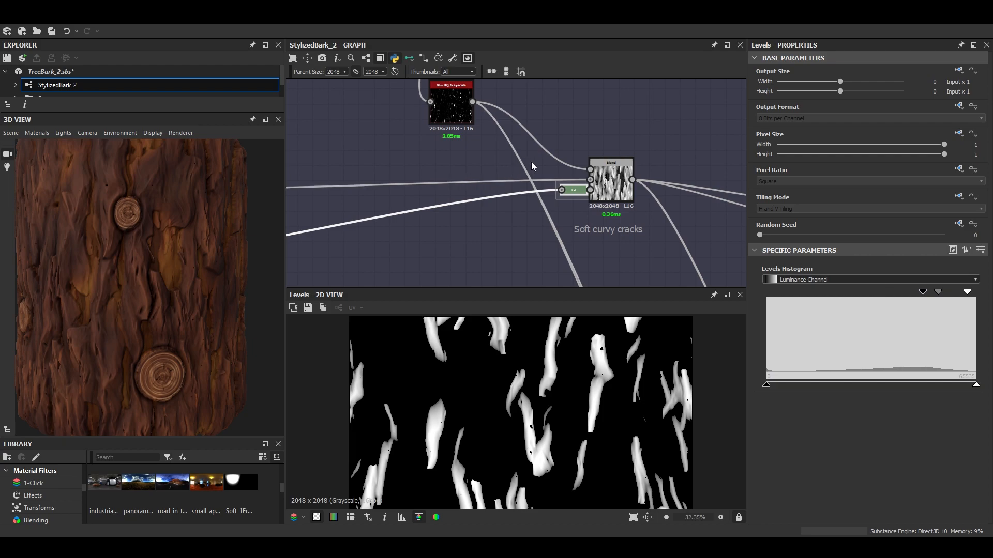
pyautogui.doubleClick(610, 179)
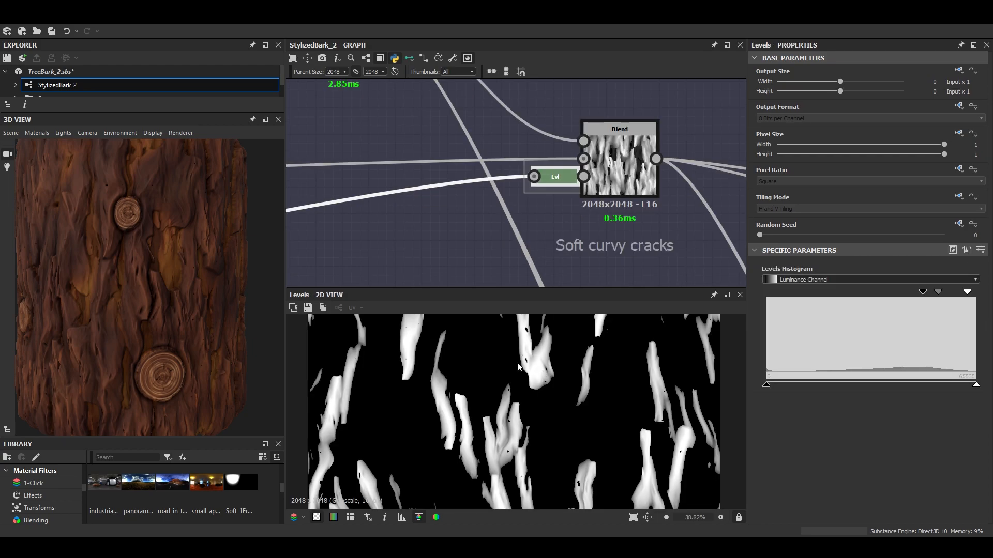
pyautogui.moveTo(433, 345); pyautogui.dragTo(465, 394, button='middle')
pyautogui.scroll(1, 452, 373)
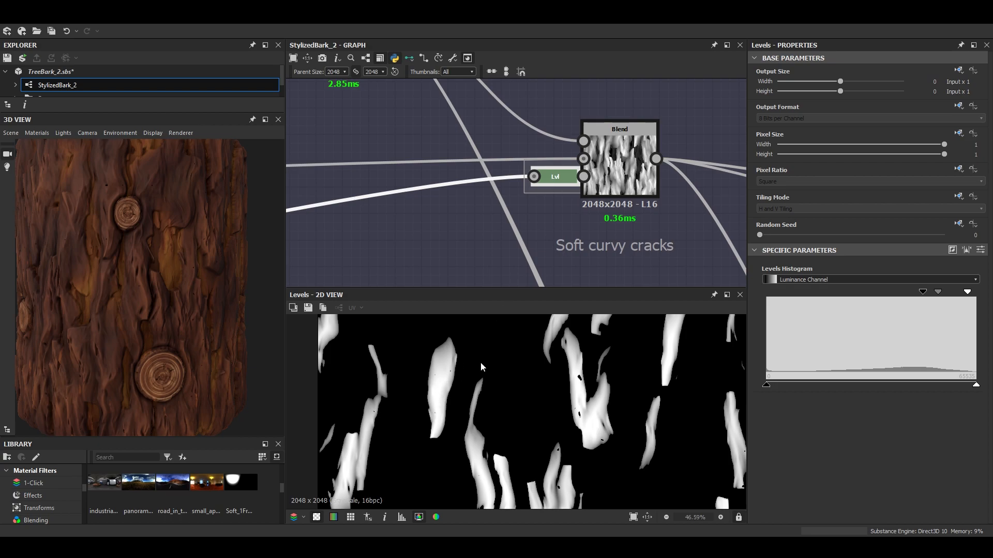
# Preview the foreground input of the Soft curvy cracks Blend node, followed by the blend's own output.
pyautogui.click(585, 141)
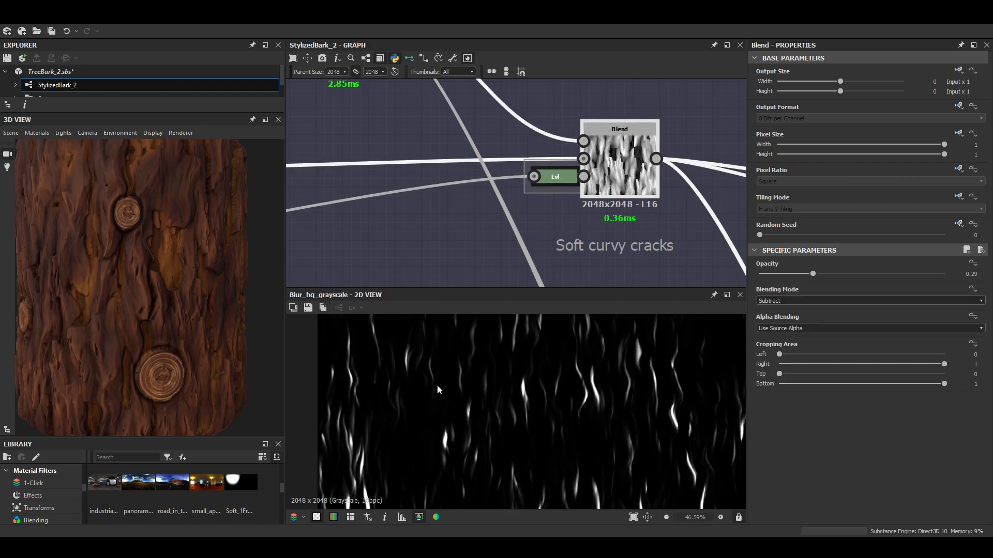
pyautogui.scroll(3, 455, 367)
pyautogui.moveTo(457, 438); pyautogui.dragTo(458, 401, button='middle')
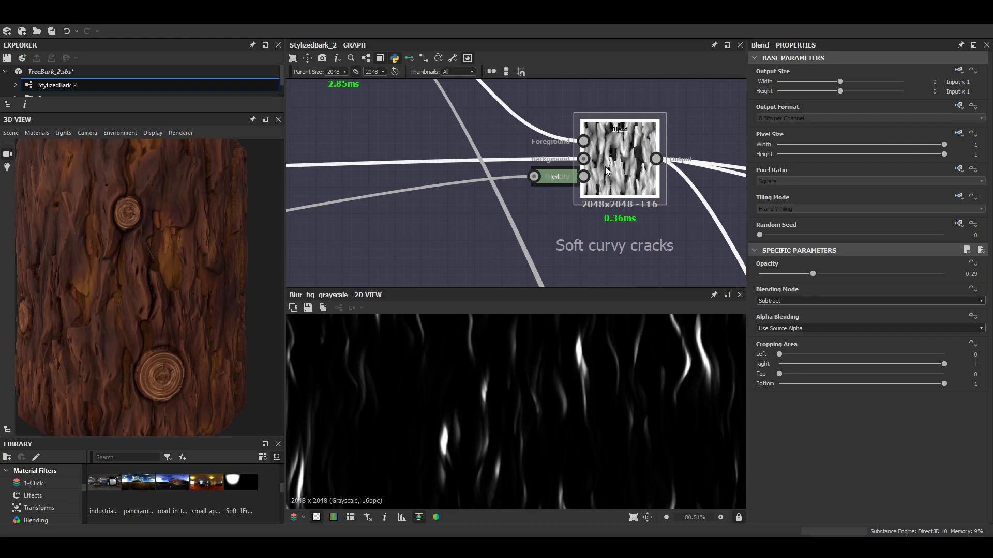
pyautogui.doubleClick(621, 172)
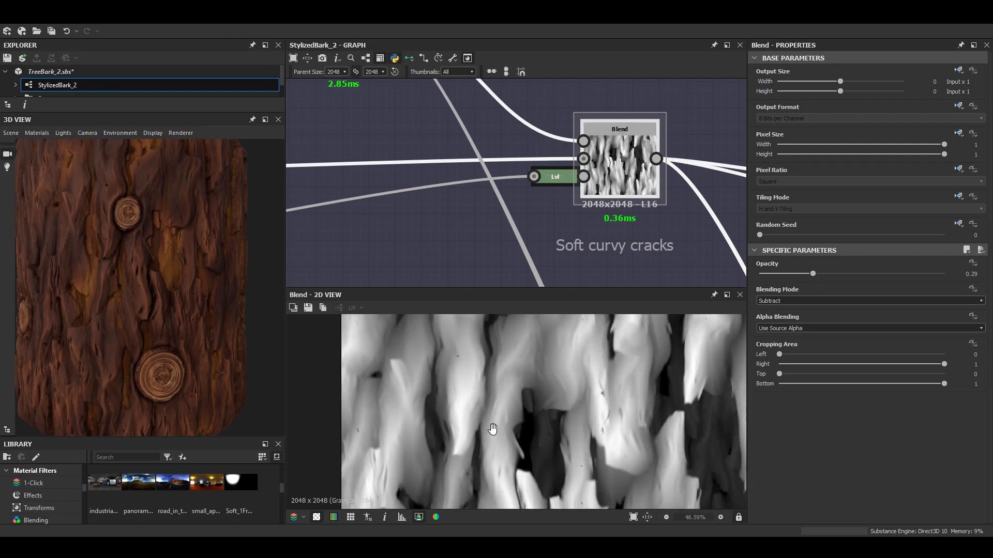
pyautogui.scroll(-3, 517, 176)
pyautogui.scroll(4, 514, 167)
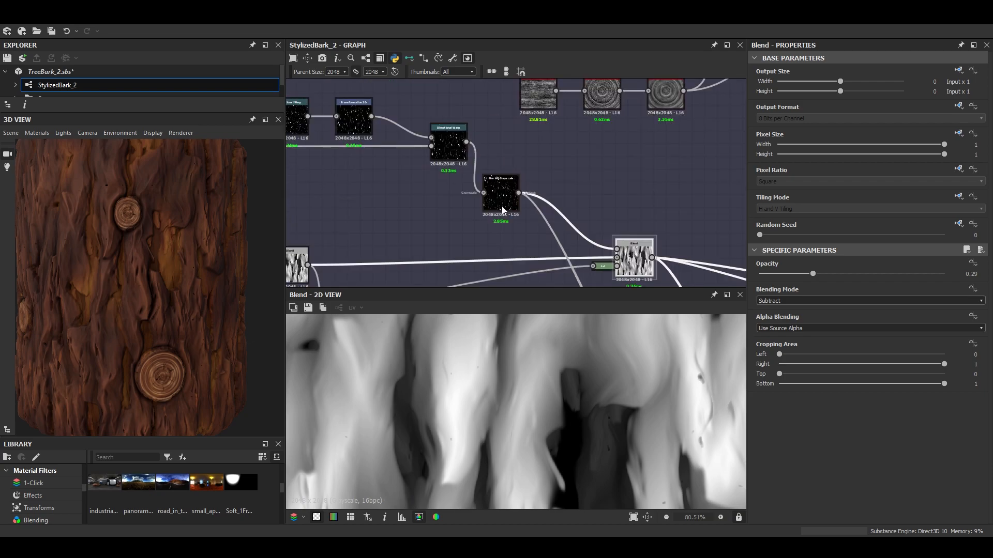
# Inspect the output and parameters of the Blur HQ Grayscale node that feeds the Soft curvy cracks blend.
pyautogui.scroll(7, 510, 203)
pyautogui.doubleClick(509, 203)
pyautogui.scroll(-3, 554, 365)
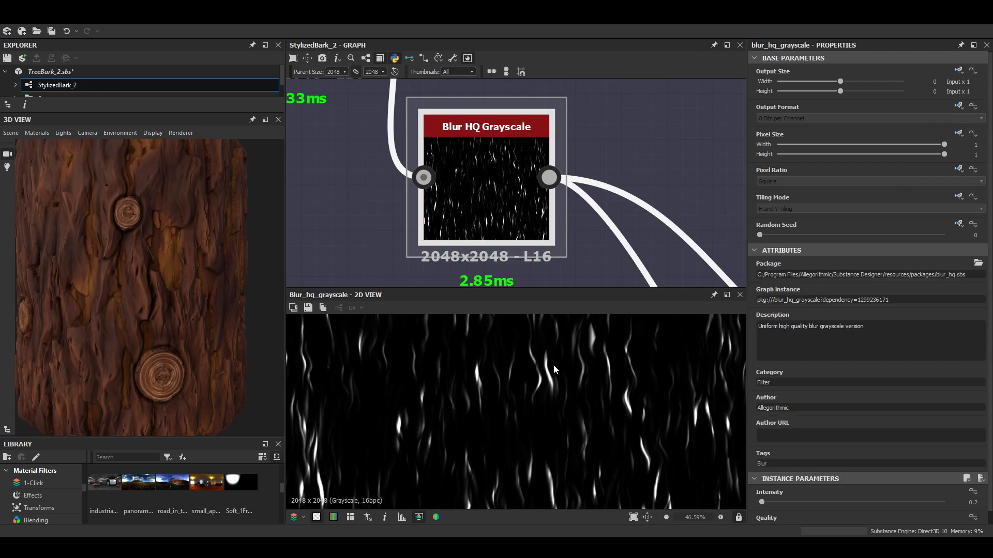
pyautogui.scroll(2, 553, 365)
# Trace the crack chain upstream from the blur to its Levels node and preview the Crystal 2 input.
pyautogui.scroll(-5, 476, 216)
pyautogui.moveTo(420, 198); pyautogui.dragTo(474, 182, button='middle')
pyautogui.scroll(-3, 474, 182)
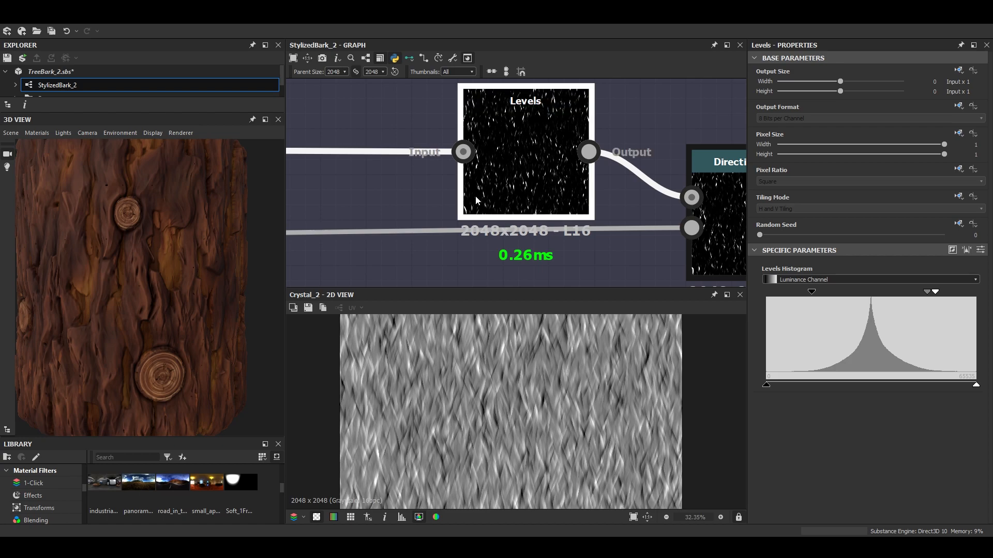
# Follow the Levels input connection to the Crystal 2 noise node at the graph's start and show its instance parameters.
pyautogui.scroll(-3, 633, 180)
pyautogui.scroll(-3, 633, 180)
pyautogui.moveTo(418, 186); pyautogui.dragTo(634, 155, button='middle')
pyautogui.scroll(-3, 634, 156)
pyautogui.moveTo(473, 165); pyautogui.dragTo(649, 165, button='middle')
pyautogui.moveTo(426, 138); pyautogui.dragTo(433, 153, button='middle')
pyautogui.scroll(3, 494, 170)
pyautogui.moveTo(496, 169); pyautogui.dragTo(495, 132, button='middle')
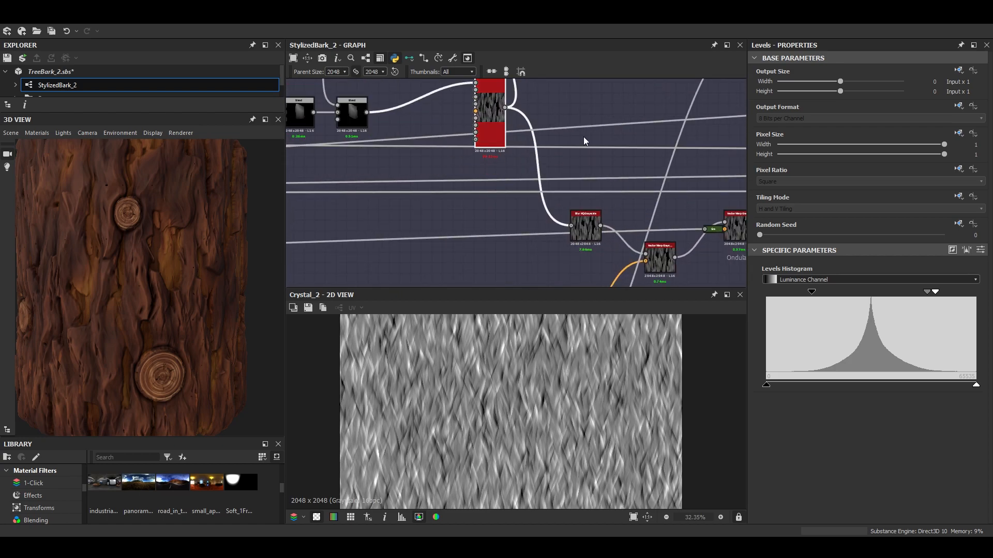
pyautogui.scroll(-3, 574, 155)
pyautogui.moveTo(533, 163); pyautogui.dragTo(659, 173, button='middle')
pyautogui.scroll(6, 455, 157)
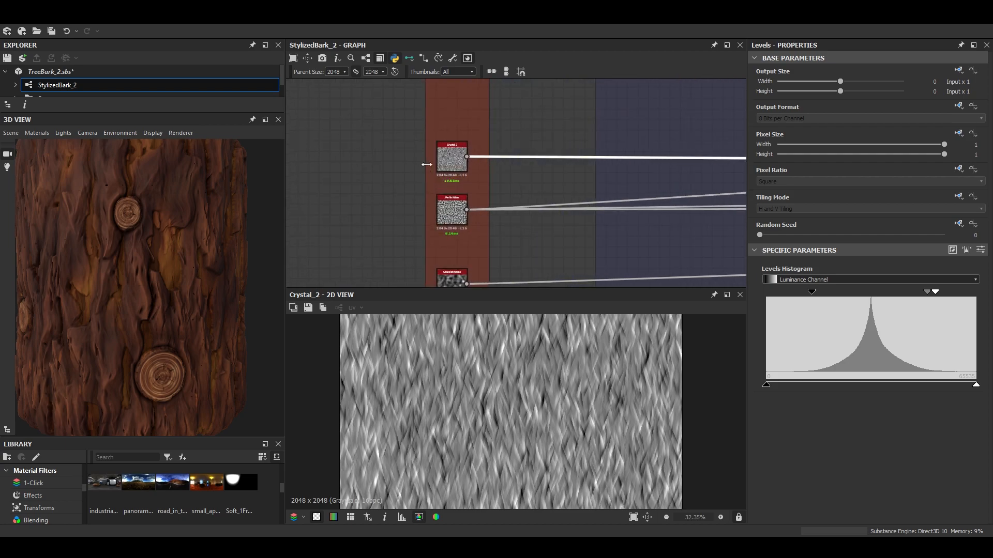
pyautogui.click(454, 154)
pyautogui.scroll(-1, 845, 499)
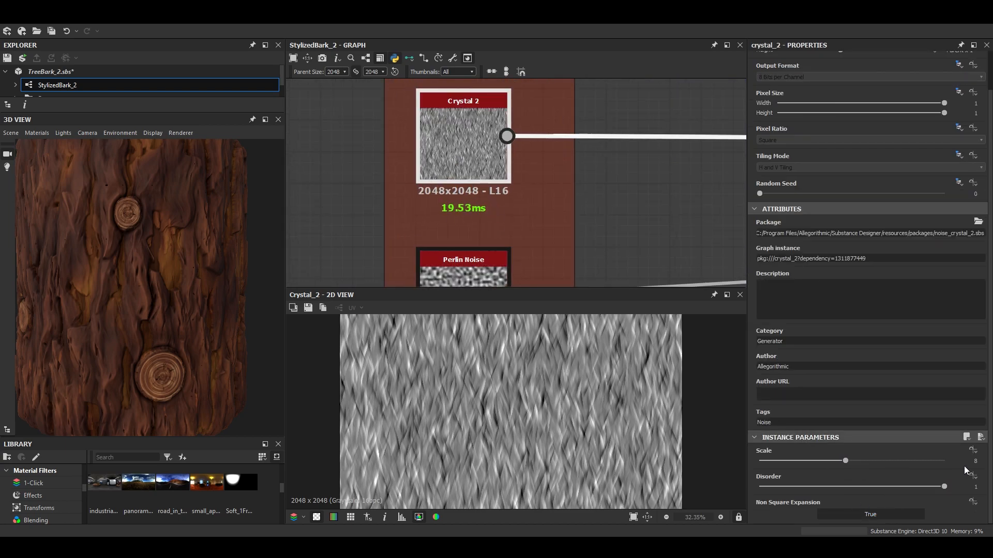
# Return to the Levels node after Crystal 2 and examine its output and numeric level values, restoring the histogram display.
pyautogui.scroll(-5, 546, 162)
pyautogui.moveTo(595, 151); pyautogui.dragTo(348, 149, button='middle')
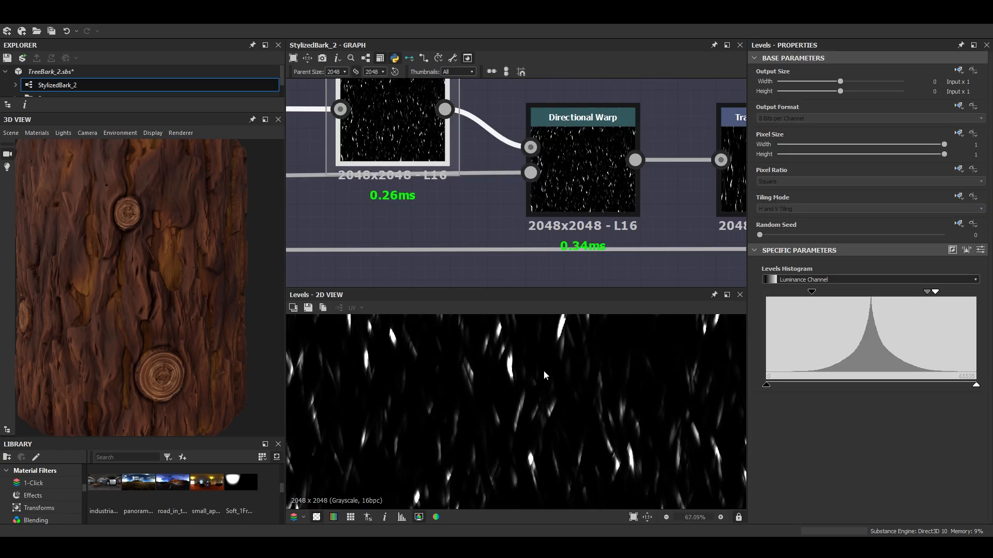
pyautogui.scroll(-3, 412, 207)
pyautogui.scroll(3, 438, 181)
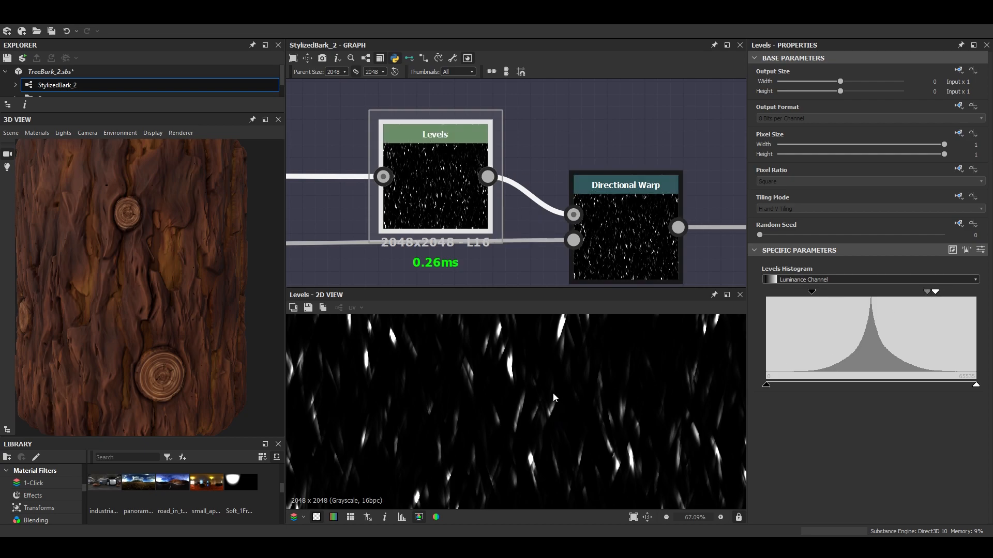
pyautogui.moveTo(609, 243); pyautogui.dragTo(547, 201, button='middle')
pyautogui.click(980, 250)
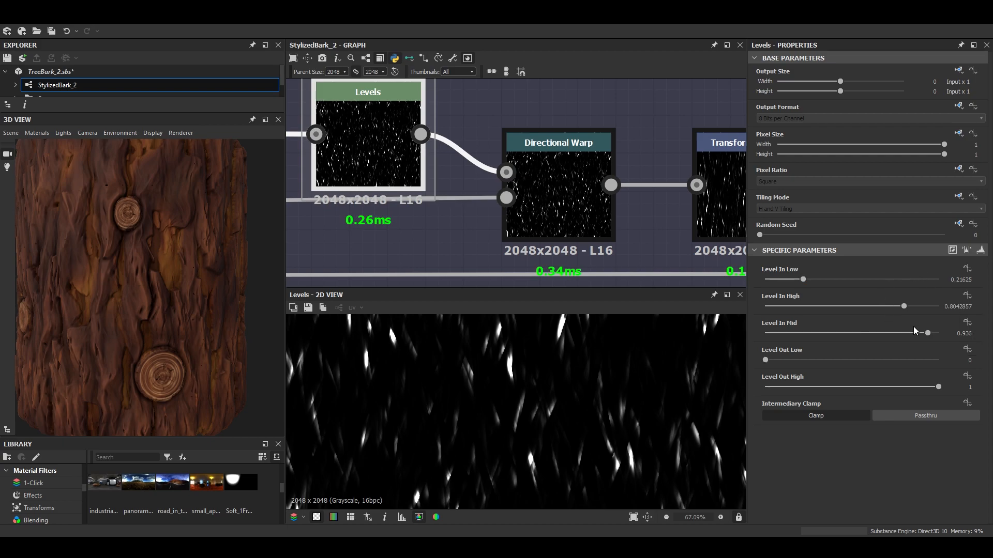
pyautogui.click(981, 251)
# Inspect the first Directional Warp's output and parameters, and preview the noise connected to its intensity input.
pyautogui.click(559, 217)
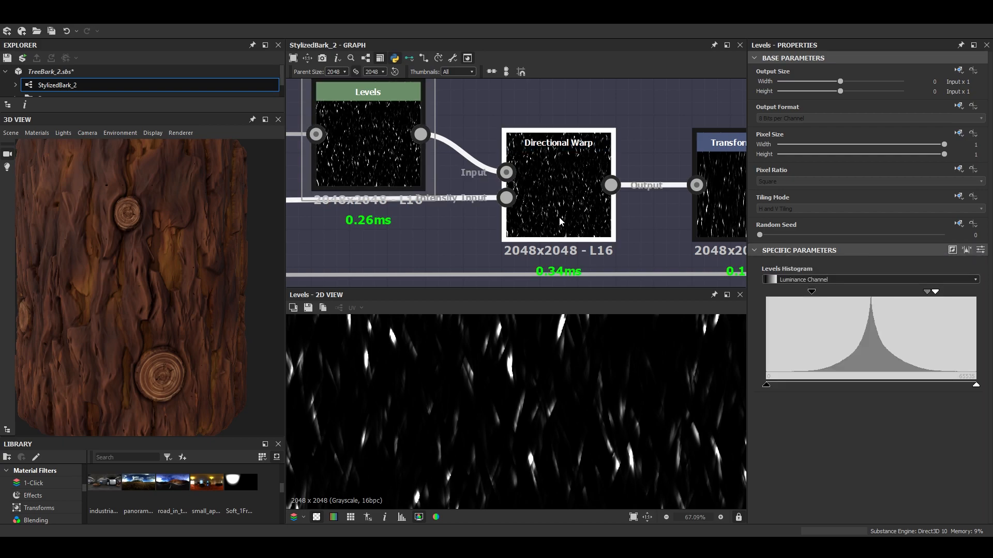
pyautogui.scroll(-1, 551, 398)
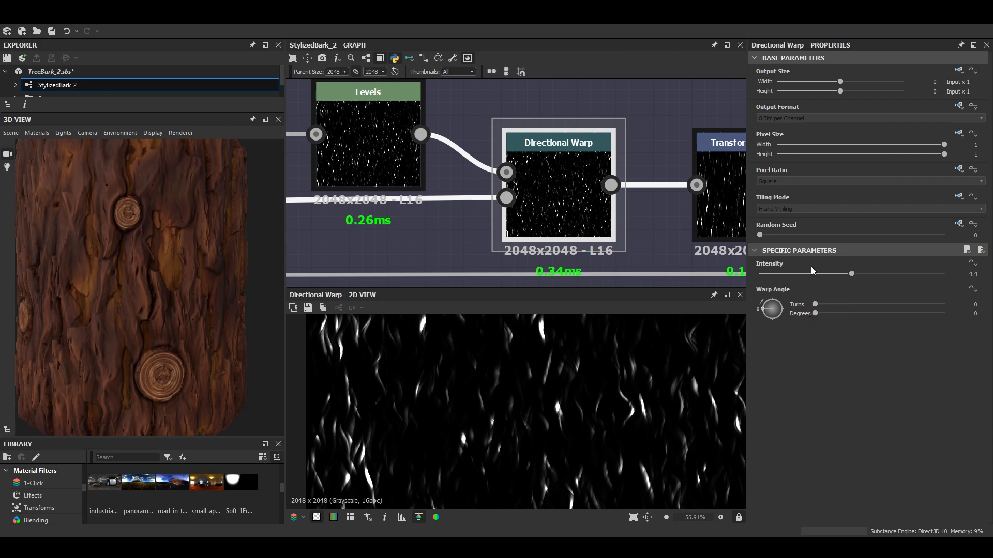
pyautogui.click(507, 192)
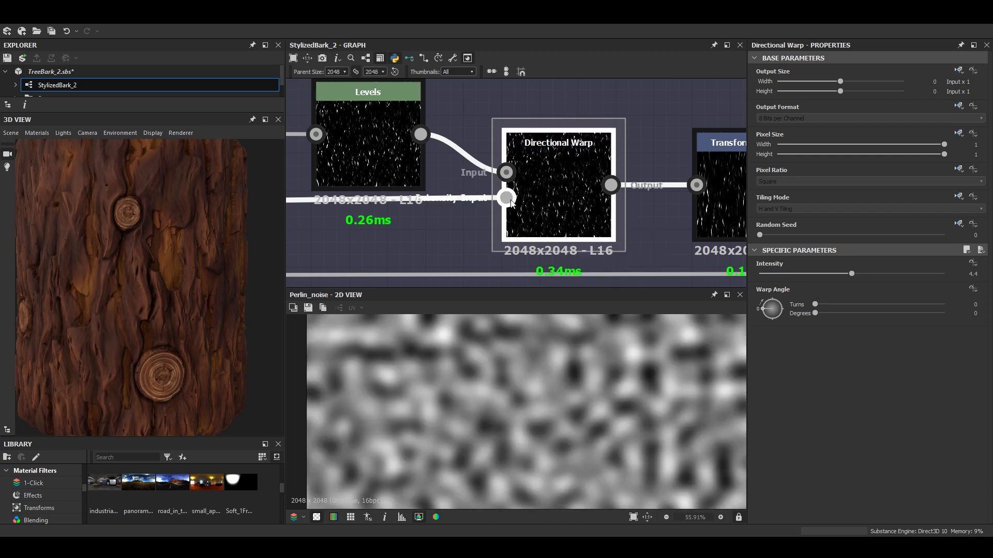
pyautogui.scroll(2, 547, 405)
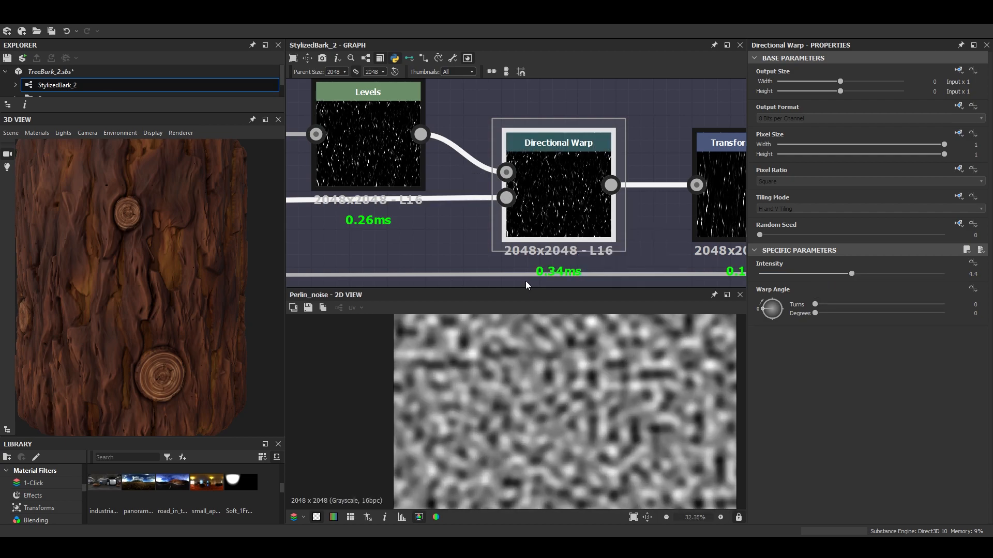
# Trace the first Directional Warp's intensity input to its source Perlin Noise node and show that node's parameters.
pyautogui.scroll(-9, 460, 148)
pyautogui.moveTo(365, 155); pyautogui.dragTo(709, 161, button='middle')
pyautogui.scroll(-7, 709, 162)
pyautogui.scroll(9, 383, 177)
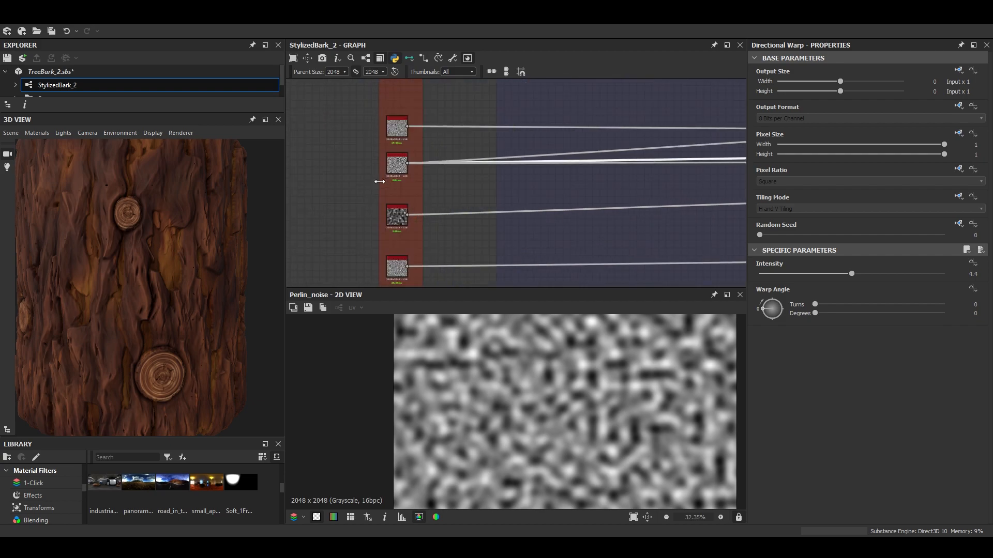
pyautogui.scroll(-2, 435, 177)
pyautogui.scroll(7, 421, 176)
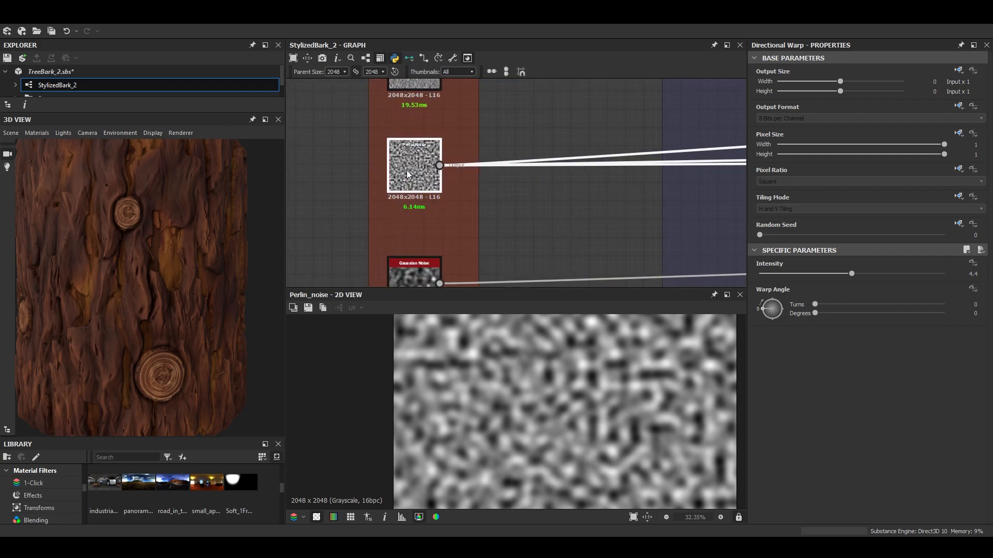
pyautogui.click(420, 167)
pyautogui.scroll(-6, 432, 205)
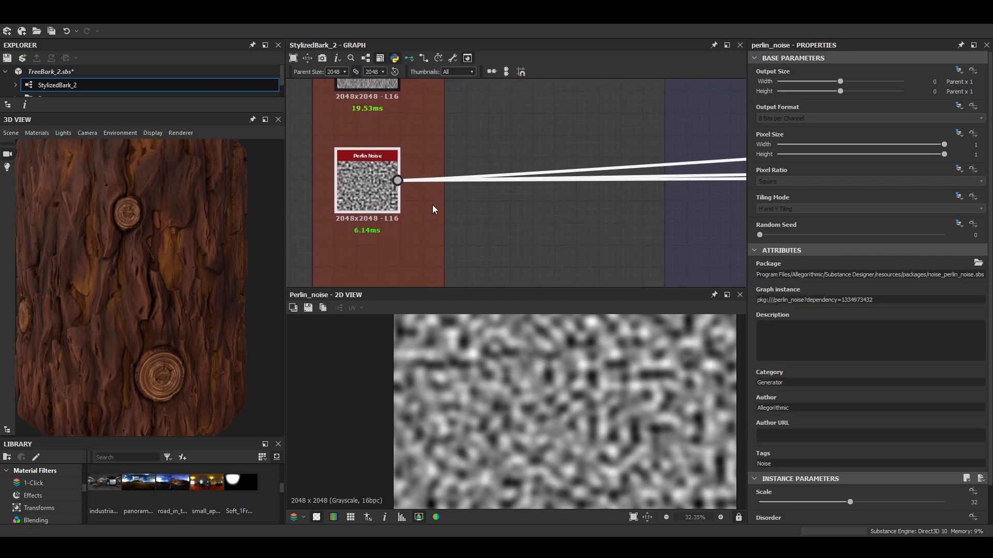
# Examine the Transformation 2D node after the first Directional Warp, checking its vertical stretch frame and transform parameters.
pyautogui.moveTo(519, 195); pyautogui.dragTo(615, 186, button='middle')
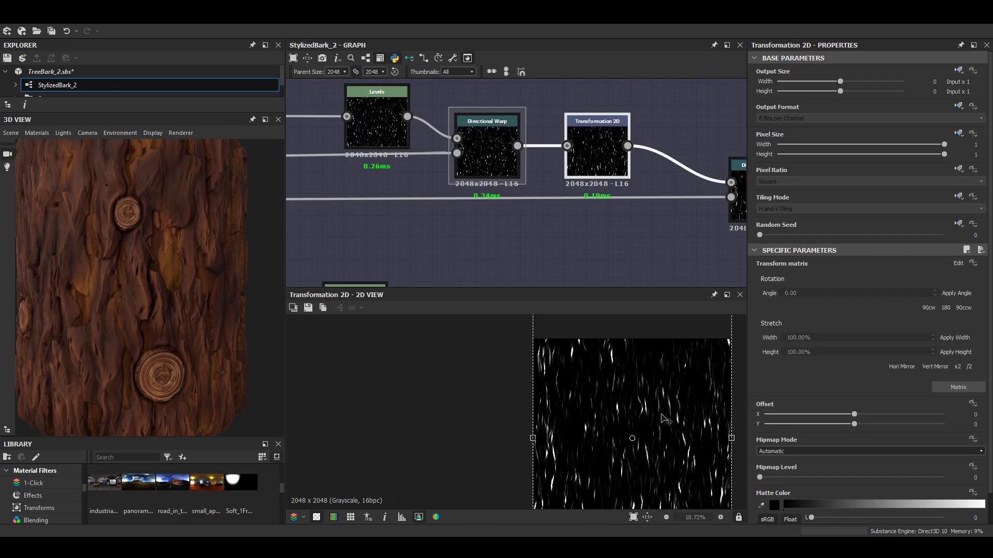
pyautogui.scroll(-2, 568, 411)
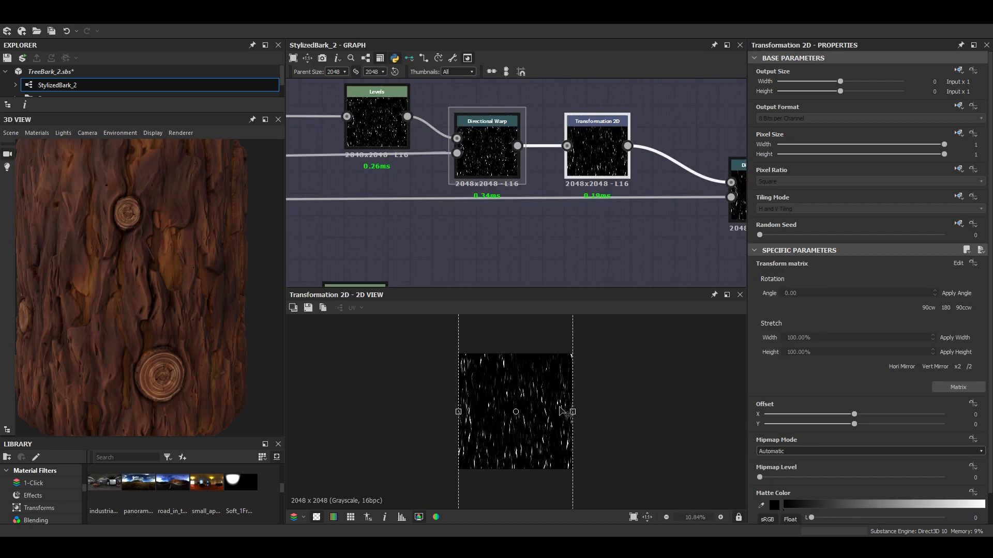
pyautogui.scroll(4, 569, 412)
pyautogui.scroll(-2, 569, 412)
pyautogui.scroll(-1, 569, 411)
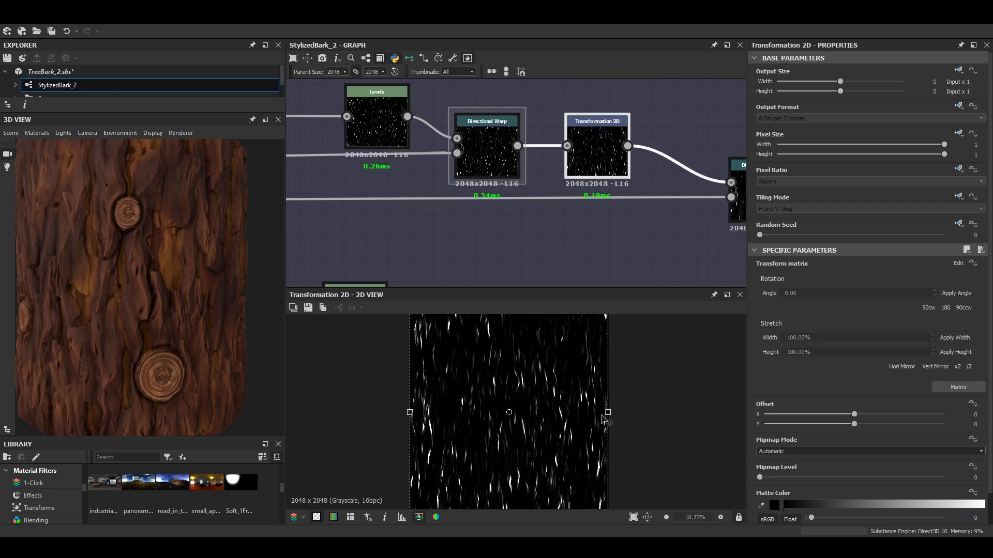
pyautogui.scroll(10, 603, 419)
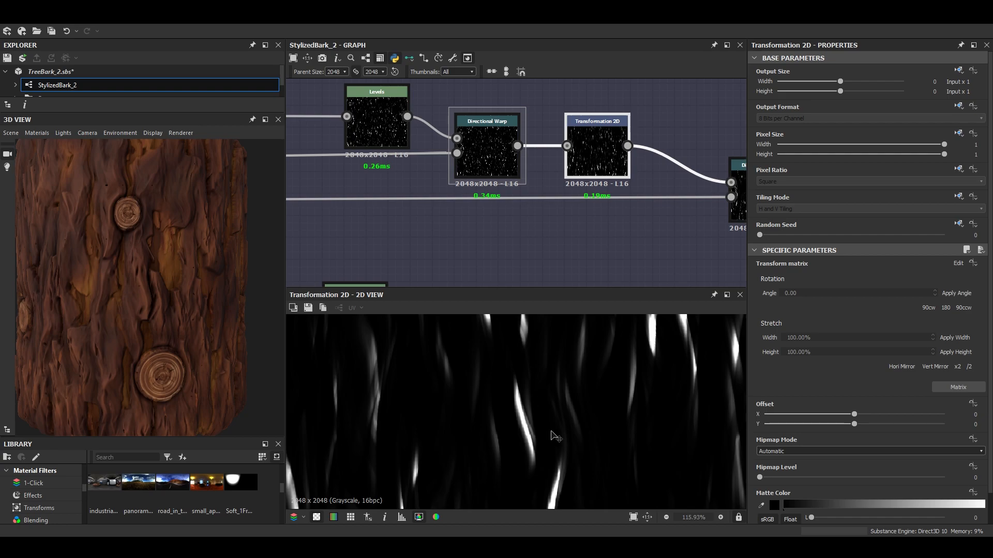
pyautogui.scroll(-9, 556, 432)
pyautogui.scroll(-4, 566, 426)
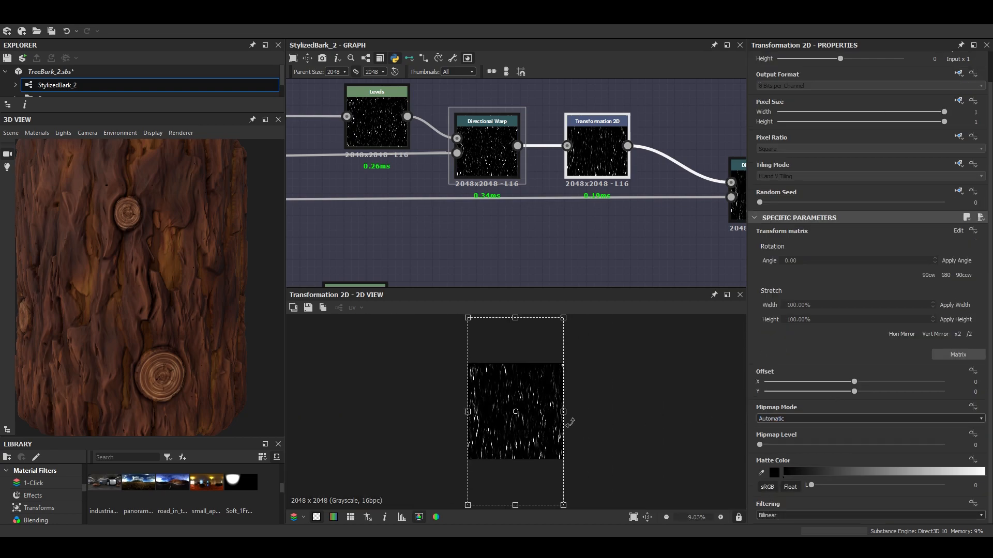
# Inspect the output and parameters of the second Directional Warp, located between Transformation 2D and Blur HQ Grayscale.
pyautogui.moveTo(590, 164); pyautogui.dragTo(363, 114, button='middle')
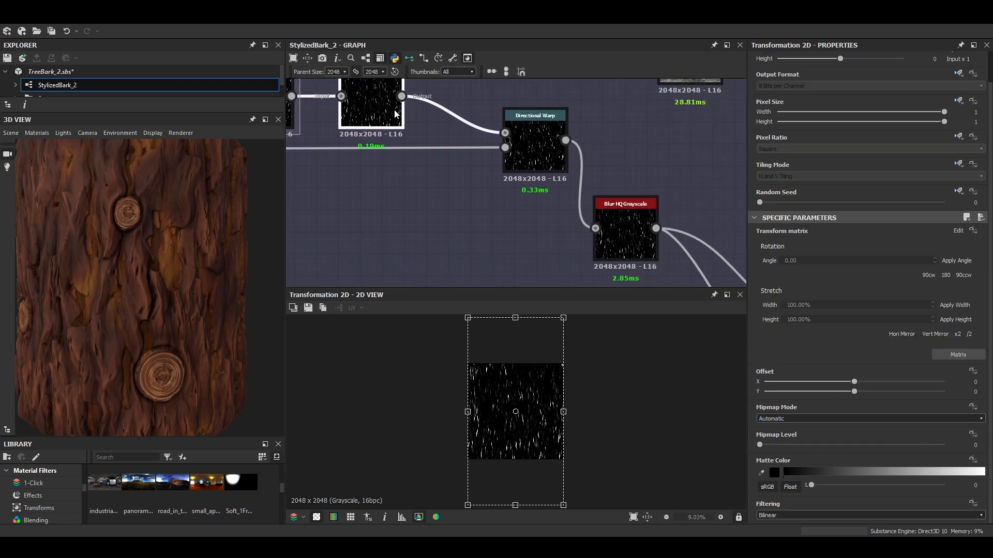
pyautogui.doubleClick(526, 147)
pyautogui.scroll(6, 529, 409)
pyautogui.scroll(3, 530, 409)
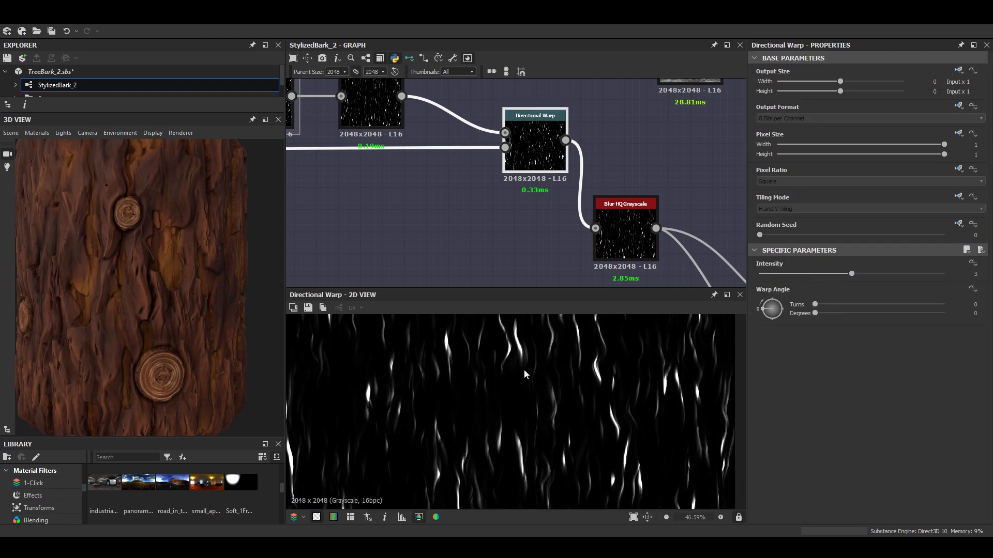
pyautogui.moveTo(532, 156); pyautogui.dragTo(568, 181, button='middle')
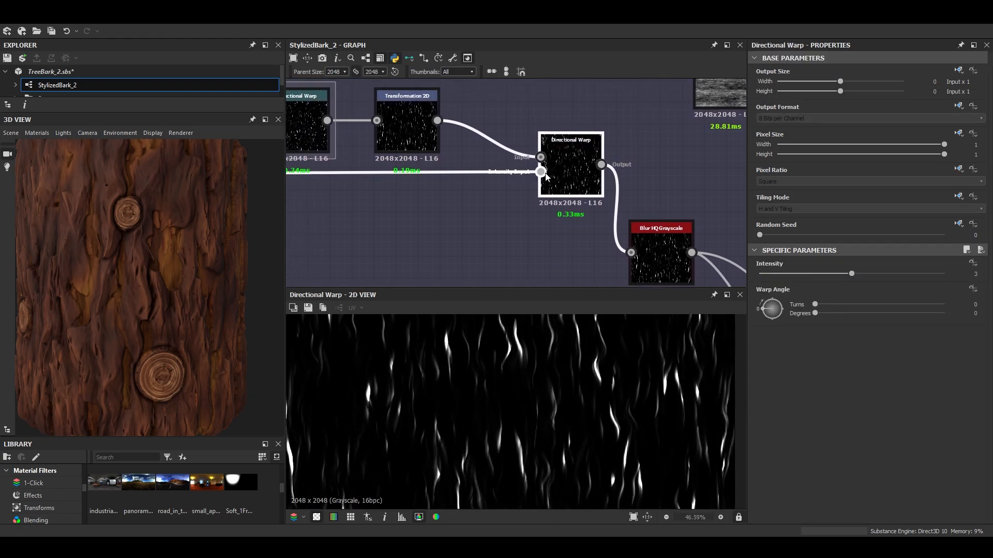
# Preview the second Directional Warp's intensity input and trace its connection back toward the source noise.
pyautogui.doubleClick(544, 174)
pyautogui.scroll(-5, 512, 181)
pyautogui.scroll(-5, 513, 380)
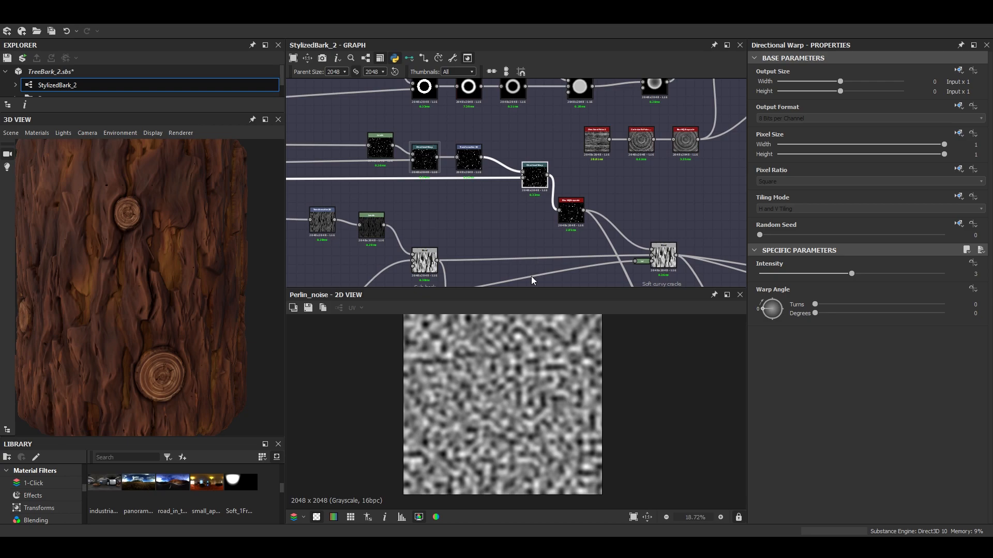
pyautogui.scroll(-5, 460, 154)
pyautogui.moveTo(459, 158); pyautogui.dragTo(636, 181, button='middle')
pyautogui.scroll(8, 628, 186)
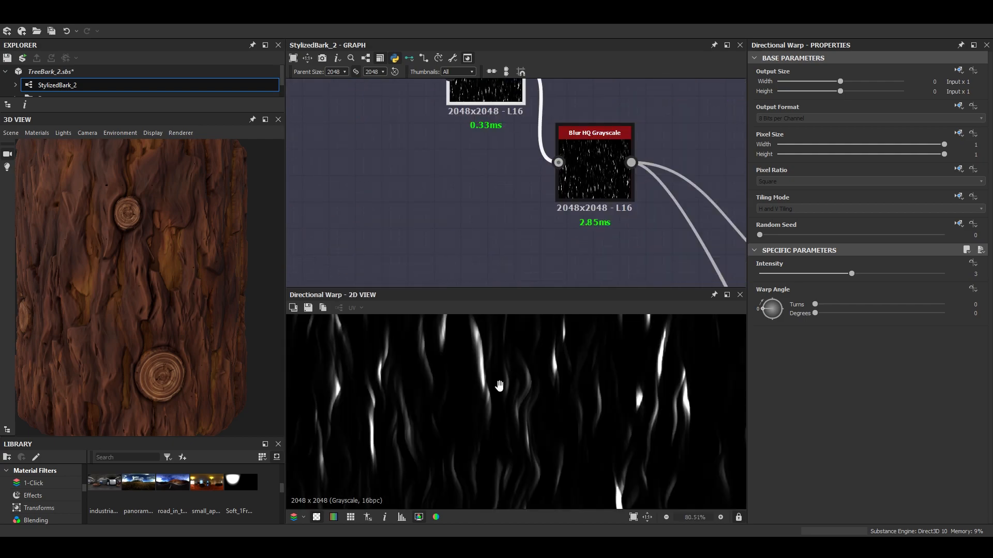
# Inspect the output and parameters of the Blur HQ Grayscale node fed by the second Directional Warp.
pyautogui.moveTo(499, 387); pyautogui.dragTo(504, 409, button='middle')
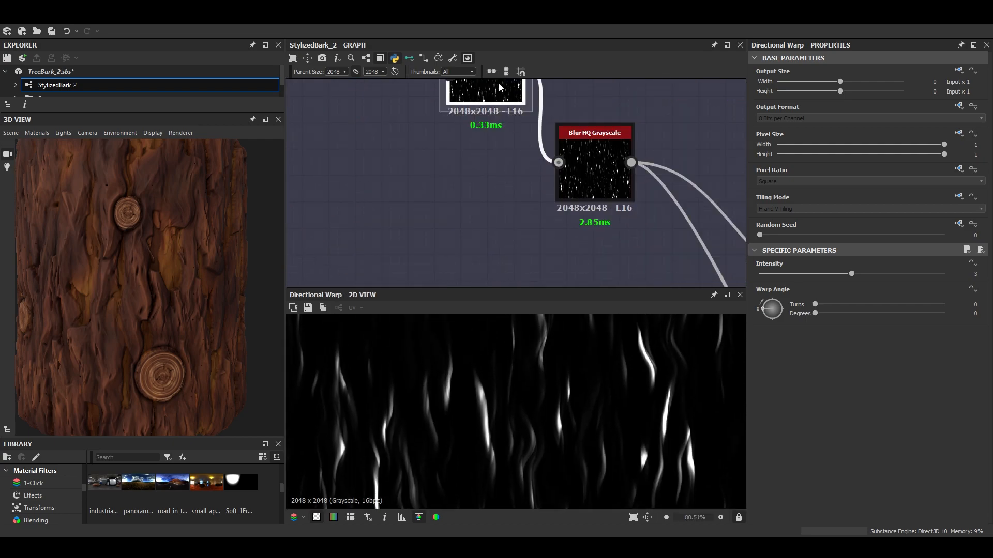
pyautogui.moveTo(498, 97); pyautogui.dragTo(501, 150, button='middle')
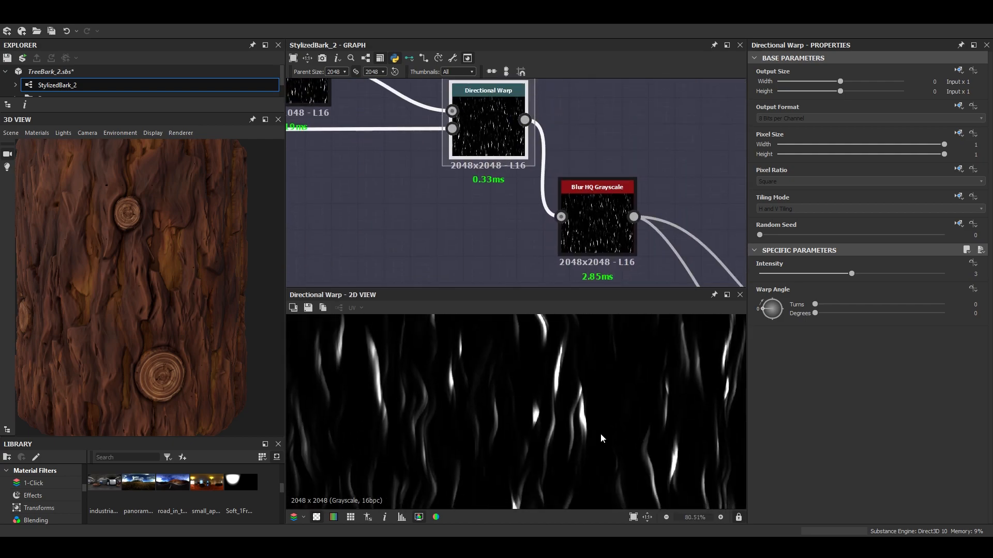
pyautogui.click(602, 229)
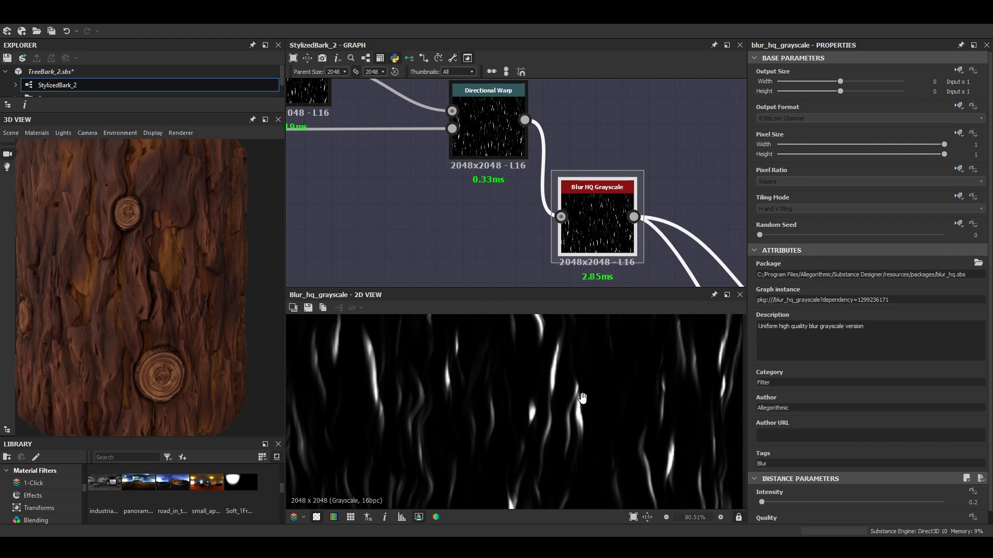
pyautogui.scroll(3, 582, 395)
pyautogui.moveTo(593, 228); pyautogui.dragTo(608, 201, button='middle')
pyautogui.scroll(-6, 585, 357)
pyautogui.moveTo(594, 362); pyautogui.dragTo(615, 345, button='middle')
pyautogui.scroll(3, 585, 367)
# Compare close-up previews of the second Directional Warp and the Blur HQ Grayscale to judge the softening.
pyautogui.doubleClick(525, 118)
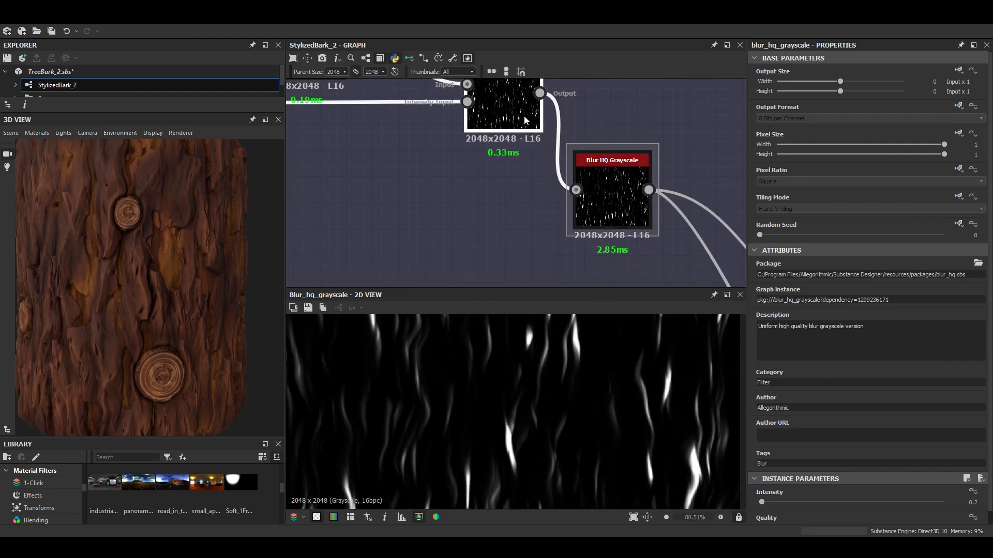
pyautogui.doubleClick(609, 175)
pyautogui.scroll(6, 557, 396)
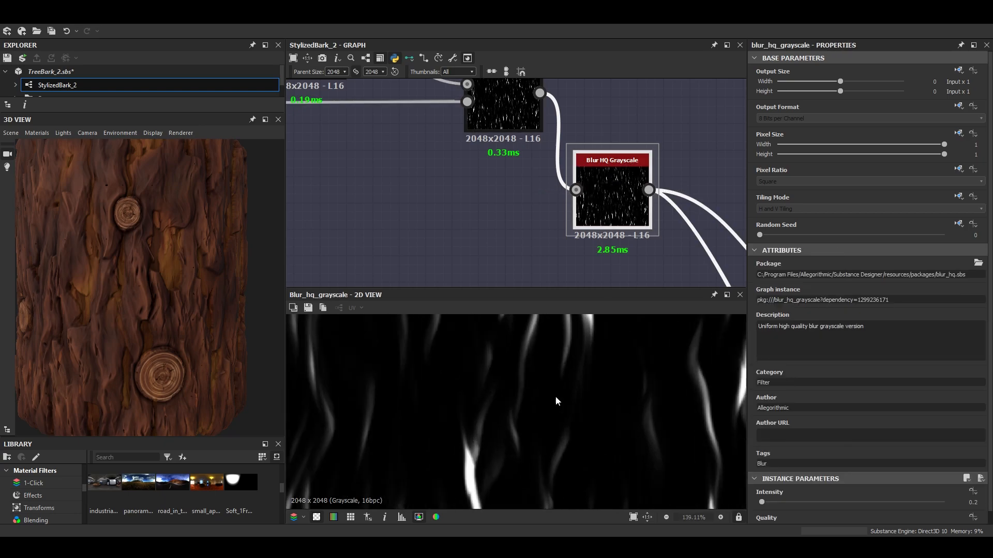
pyautogui.doubleClick(505, 101)
pyautogui.doubleClick(615, 192)
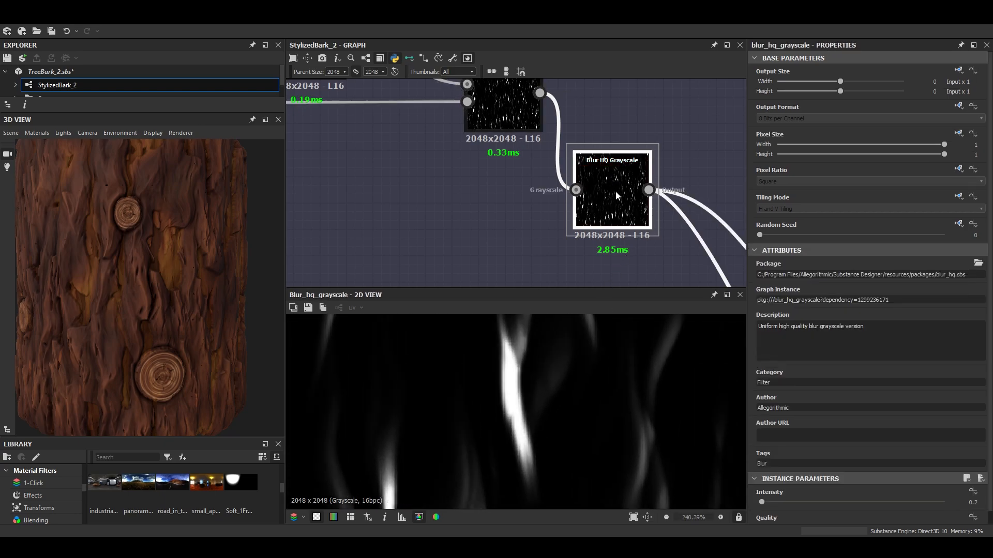
# Examine the Soft curvy cracks Blend node's output, parameters and input connections.
pyautogui.moveTo(615, 192); pyautogui.dragTo(480, 130, button='middle')
pyautogui.scroll(-3, 480, 129)
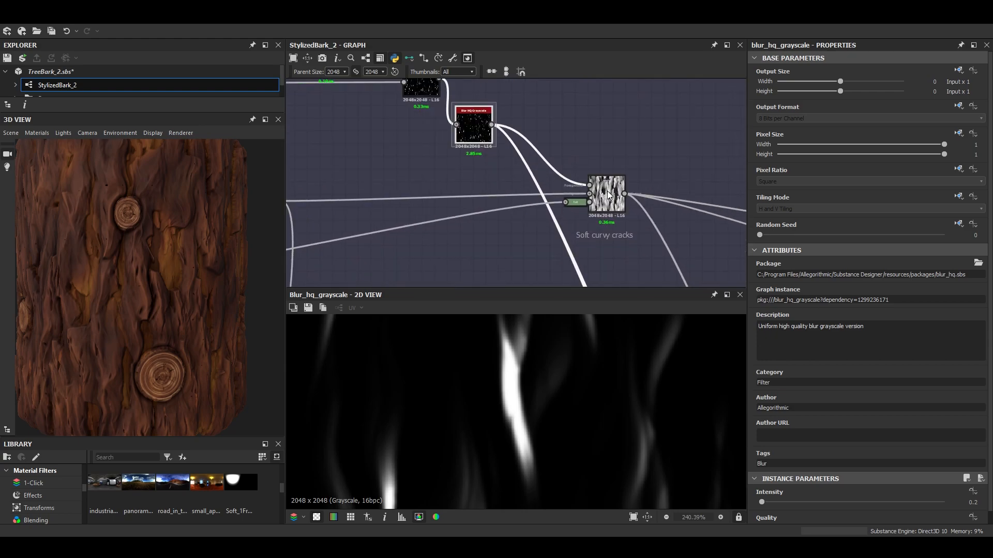
pyautogui.doubleClick(608, 195)
pyautogui.scroll(-3, 582, 391)
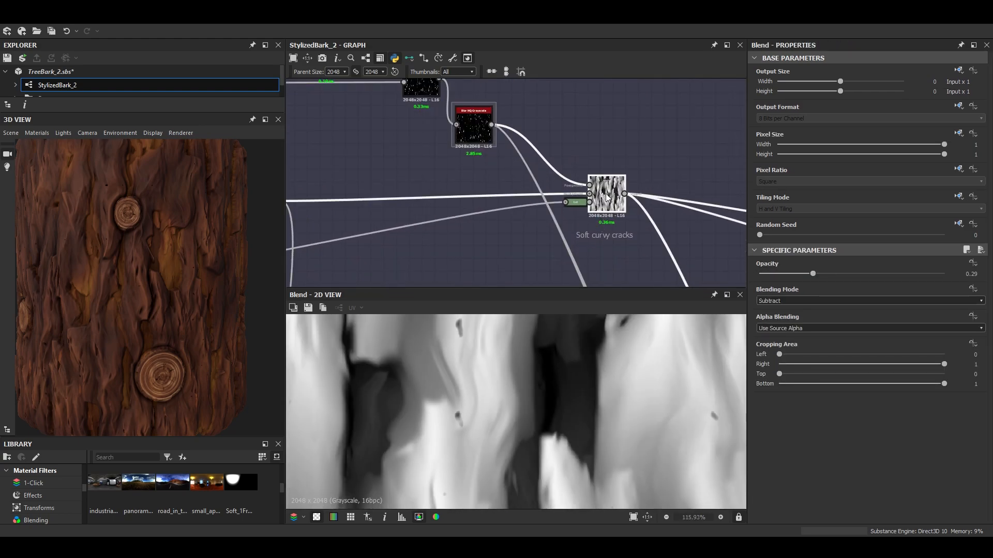
pyautogui.scroll(2, 589, 187)
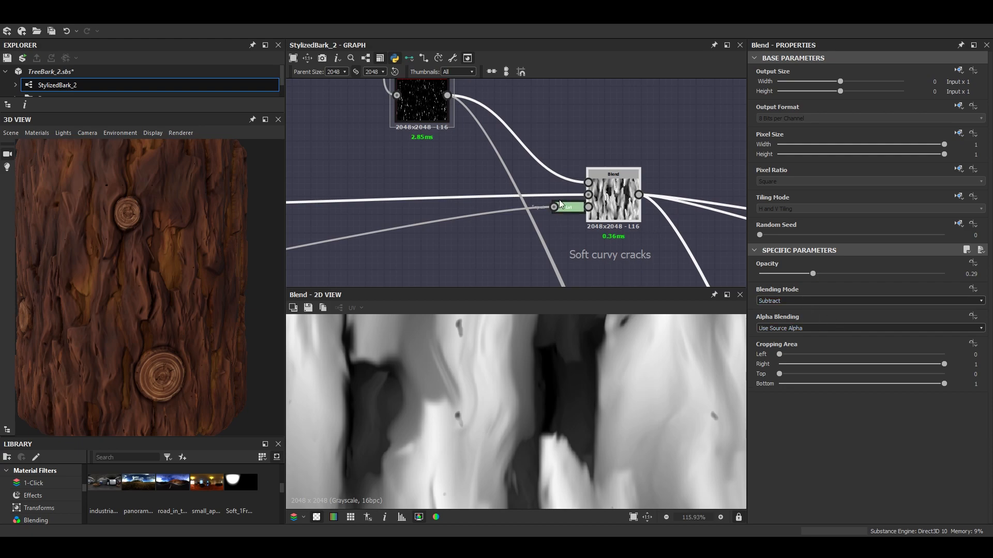
pyautogui.scroll(-3, 569, 212)
pyautogui.scroll(4, 569, 235)
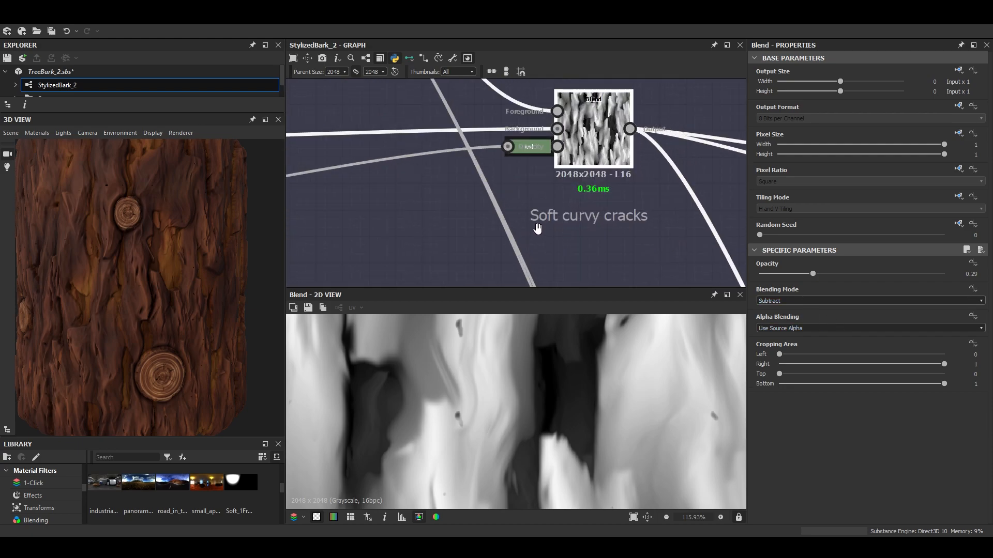
# Follow the graph onward to the final Height Blend node and examine the round wood knot in its output.
pyautogui.scroll(-6, 606, 231)
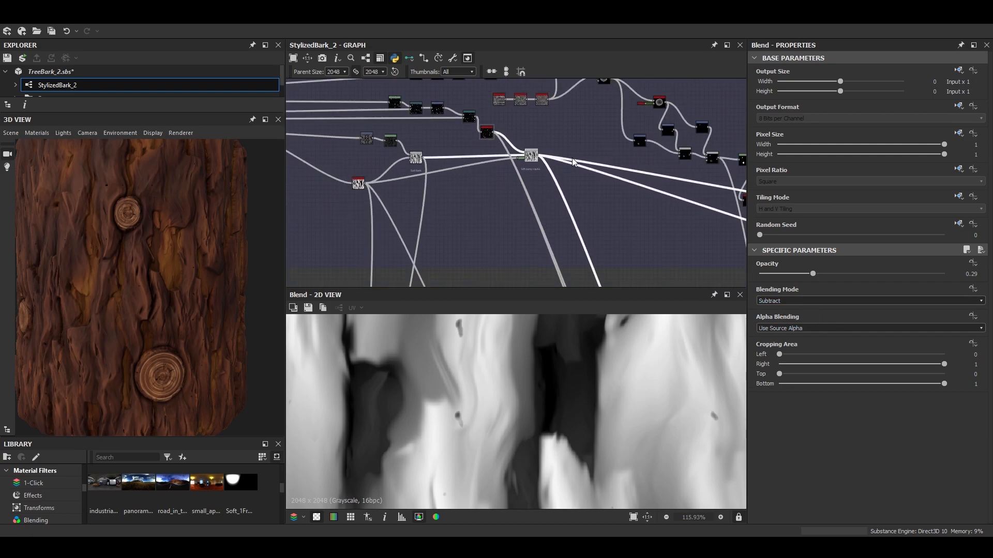
pyautogui.scroll(5, 542, 199)
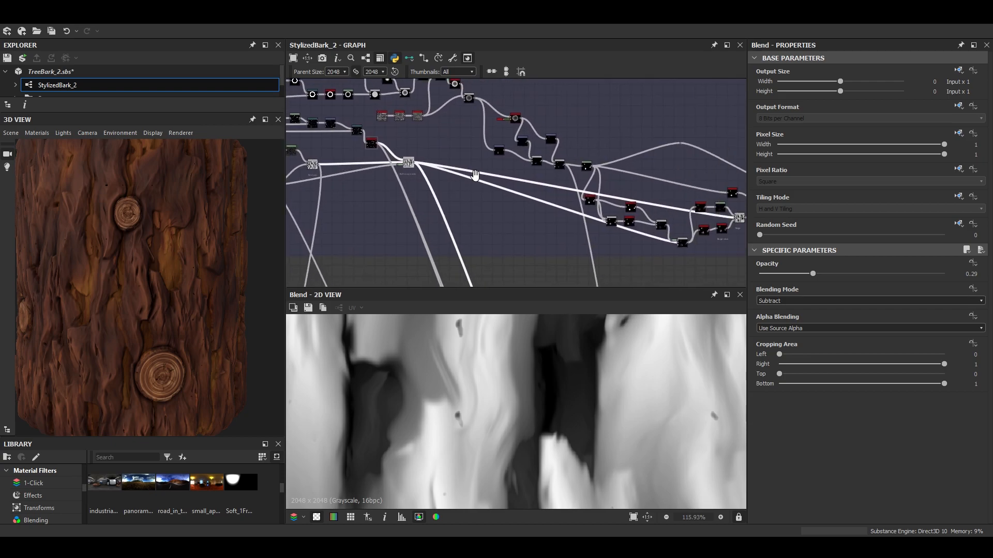
pyautogui.scroll(2, 536, 206)
pyautogui.doubleClick(586, 131)
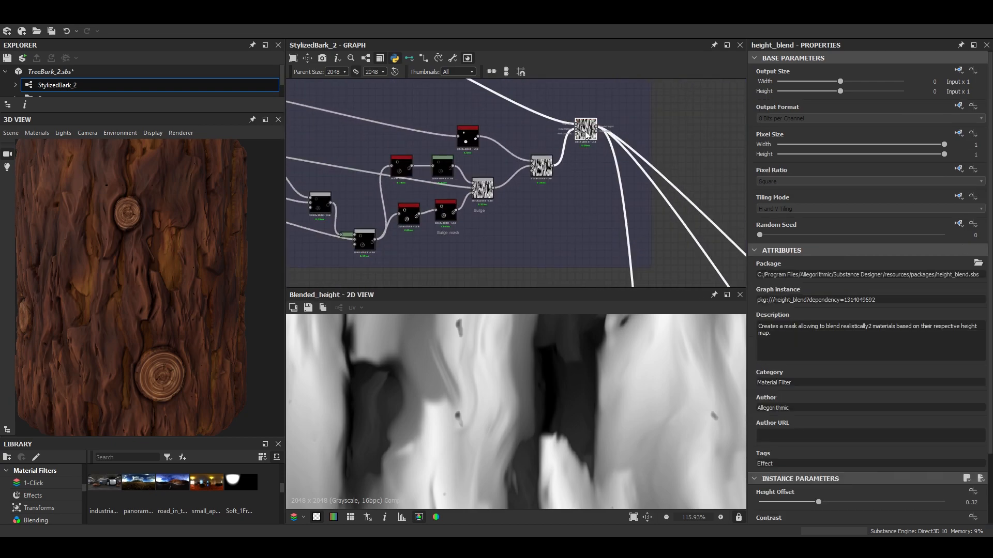
pyautogui.scroll(-3, 549, 420)
pyautogui.scroll(2, 554, 420)
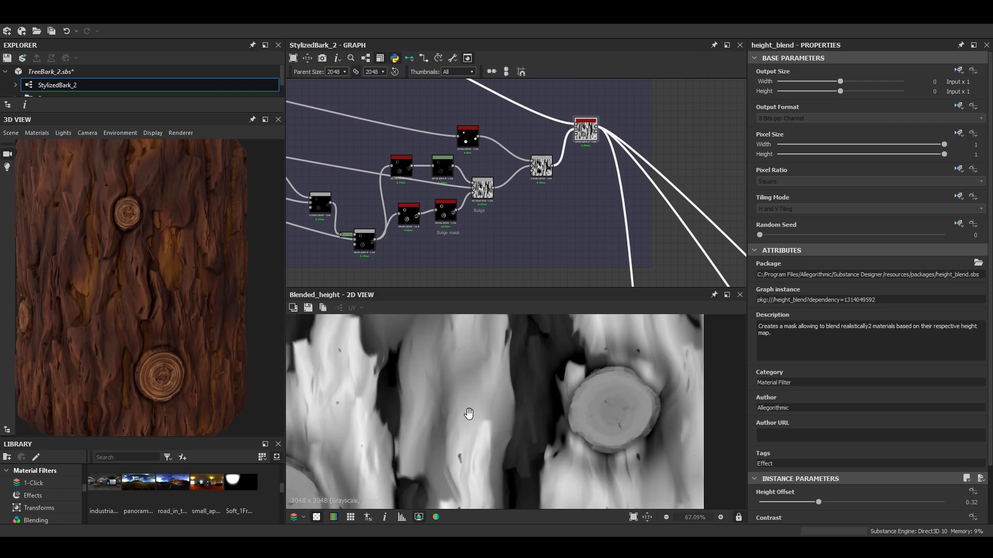
pyautogui.moveTo(469, 415); pyautogui.dragTo(620, 361, button='middle')
pyautogui.moveTo(415, 418); pyautogui.dragTo(453, 353, button='middle')
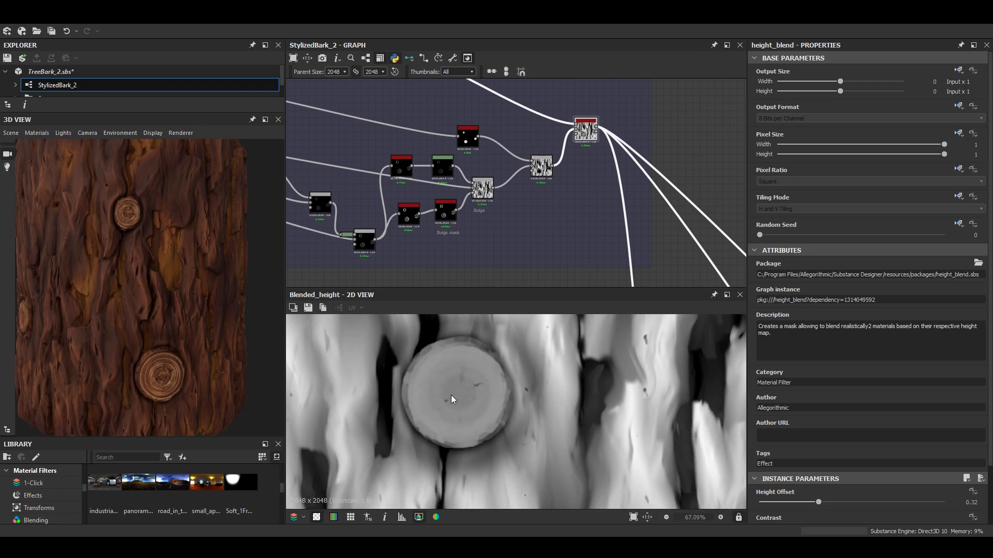
pyautogui.scroll(4, 451, 396)
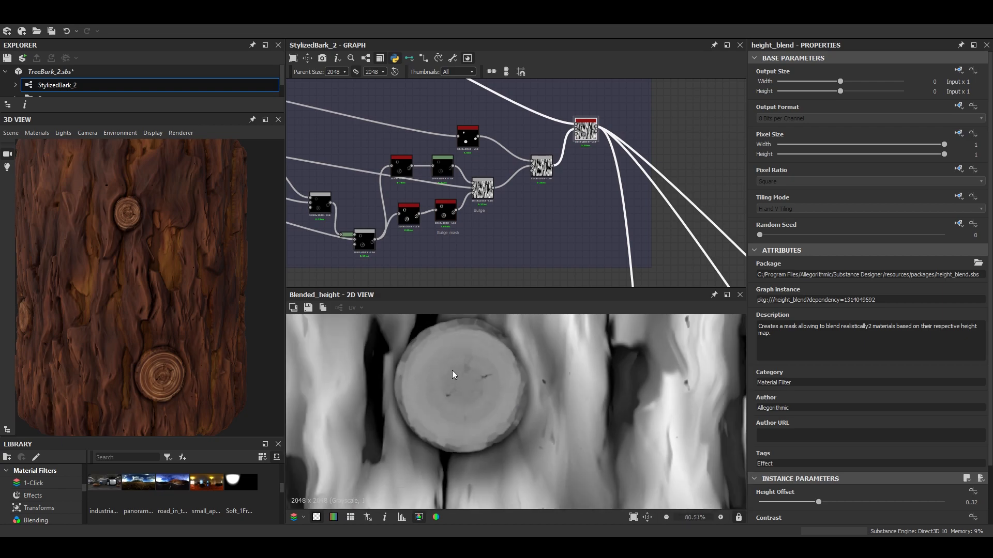
pyautogui.scroll(-3, 464, 174)
# Locate the start of the wood knot's node chain and preview the whole ring produced by its Edge Detect node.
pyautogui.scroll(-3, 447, 138)
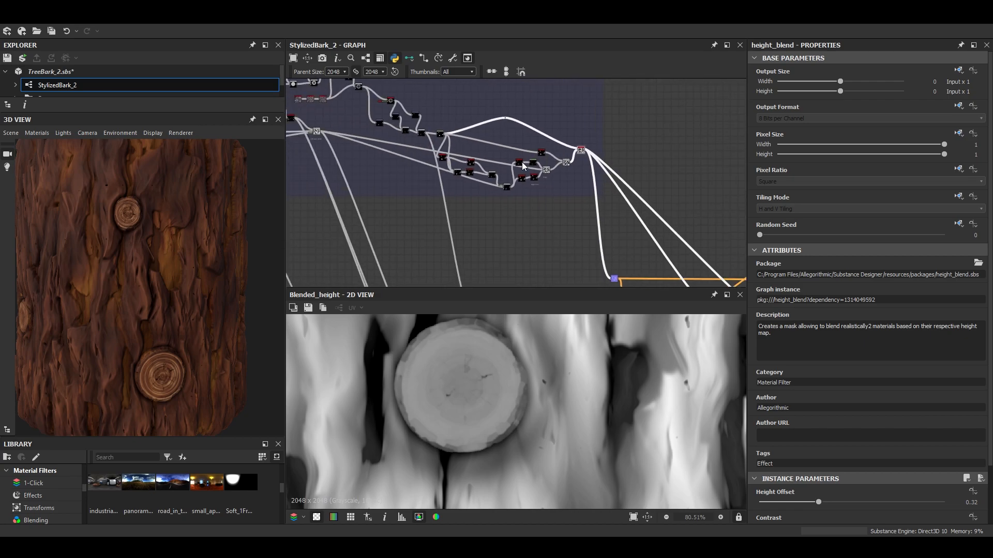
pyautogui.moveTo(403, 130); pyautogui.dragTo(514, 179, button='middle')
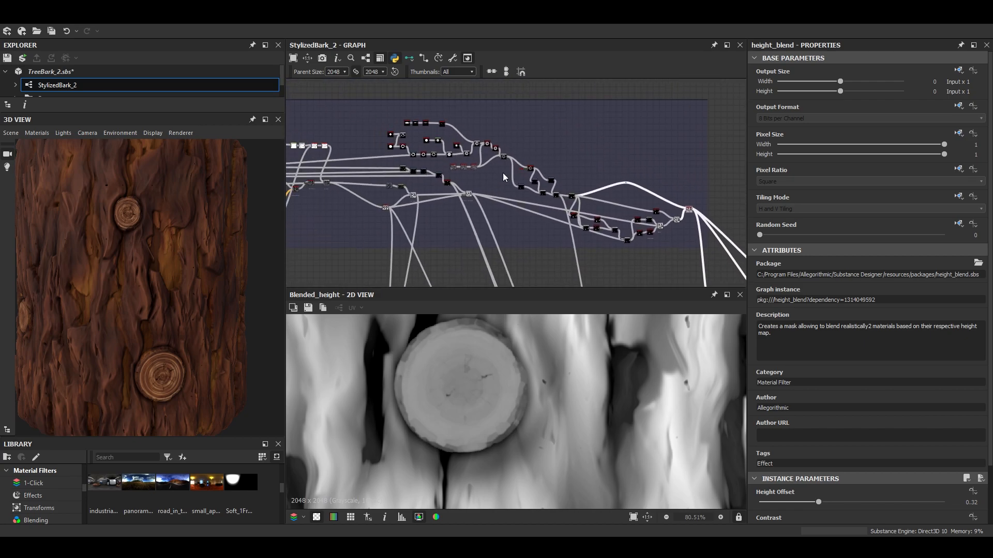
pyautogui.scroll(8, 485, 171)
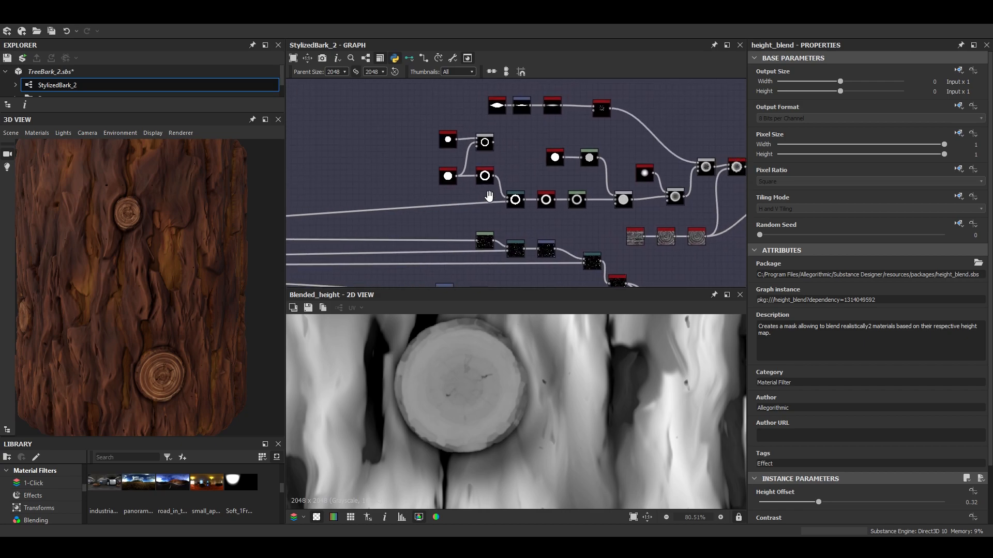
pyautogui.moveTo(471, 150); pyautogui.dragTo(466, 172, button='middle')
pyautogui.scroll(5, 478, 207)
pyautogui.scroll(-3, 518, 215)
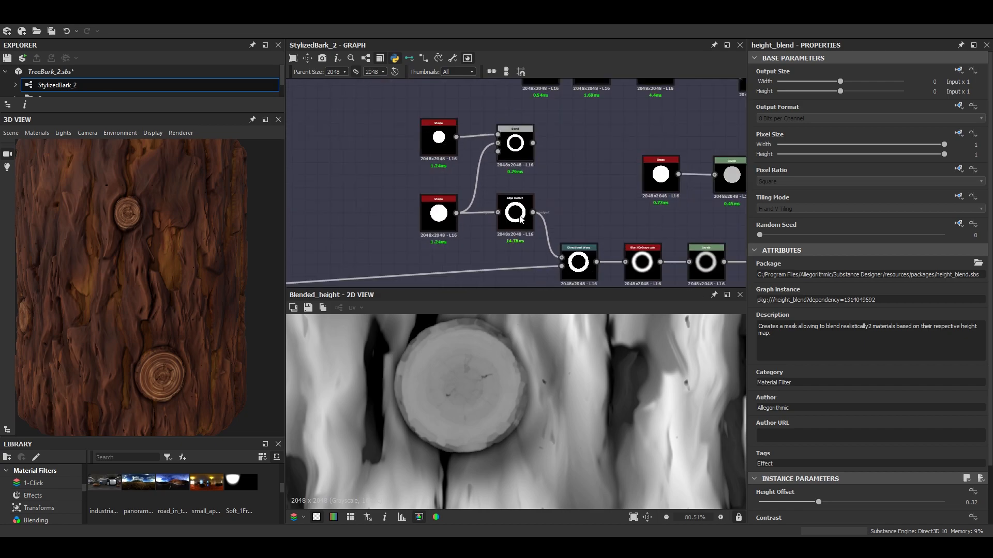
pyautogui.moveTo(518, 216); pyautogui.dragTo(517, 201, button='middle')
pyautogui.scroll(3, 517, 202)
pyautogui.doubleClick(519, 205)
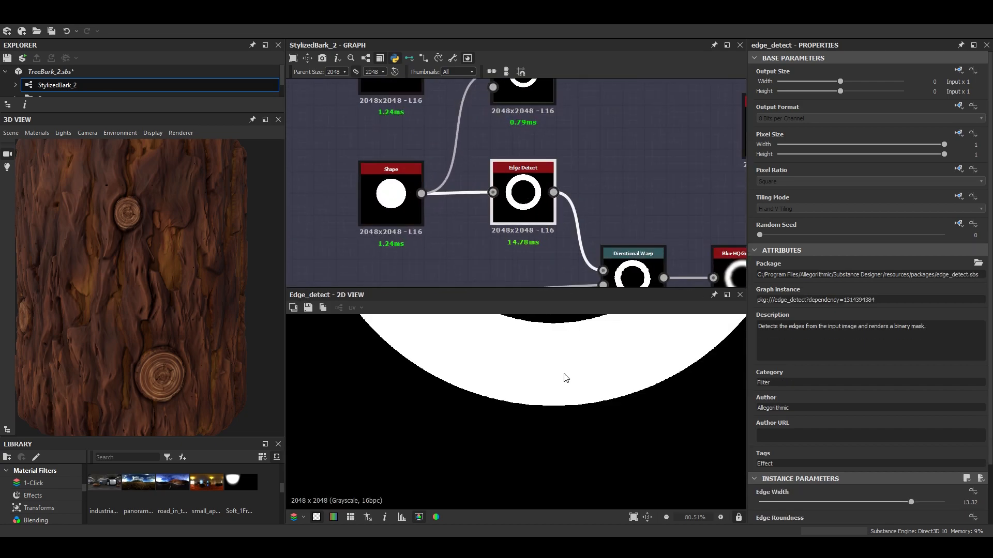
pyautogui.scroll(-3, 530, 206)
pyautogui.moveTo(529, 200); pyautogui.dragTo(548, 226, button='middle')
pyautogui.scroll(1, 535, 234)
pyautogui.scroll(1, 536, 233)
# Inspect the instance parameters of the disc Shape feeding Edge Detect, followed by those of Edge Detect itself.
pyautogui.click(414, 232)
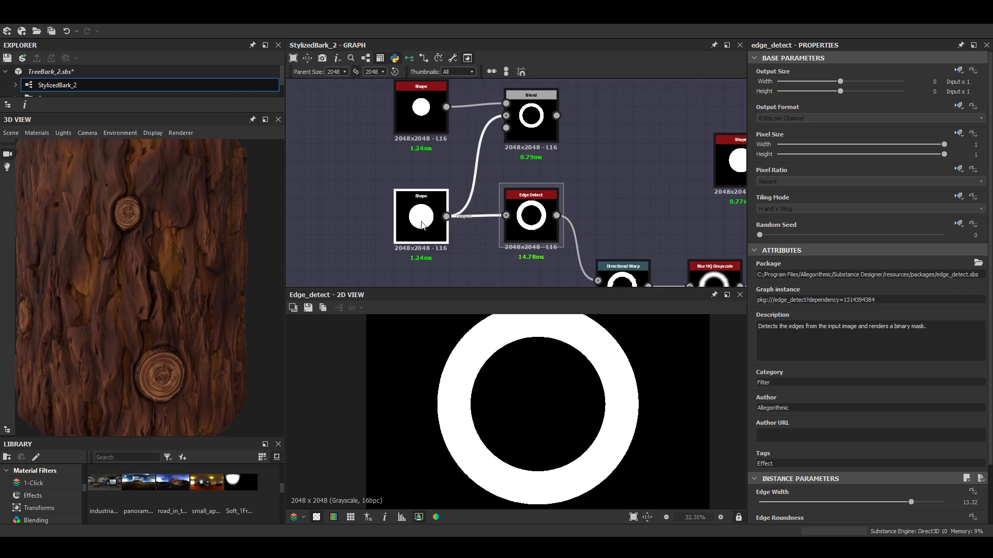
pyautogui.doubleClick(422, 225)
pyautogui.scroll(-5, 807, 430)
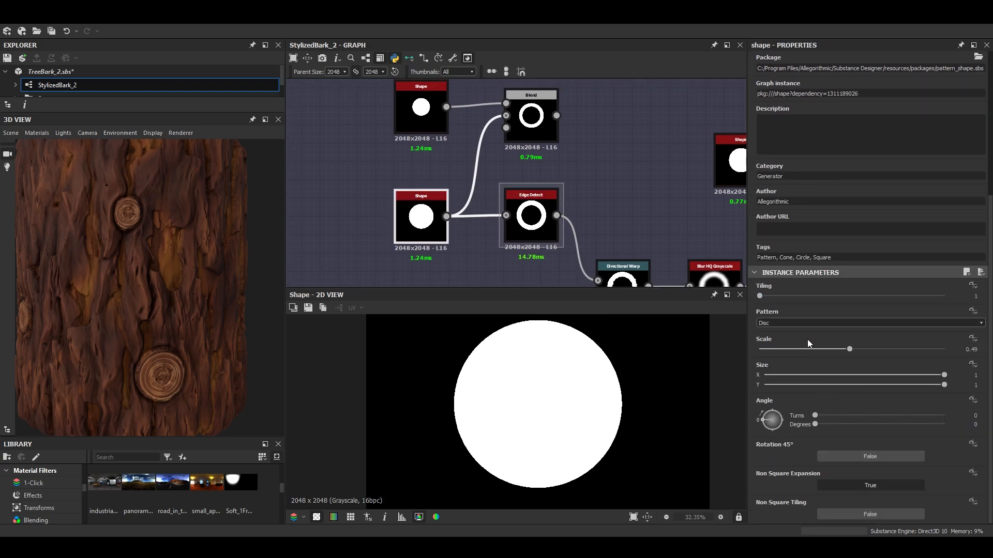
pyautogui.doubleClick(548, 230)
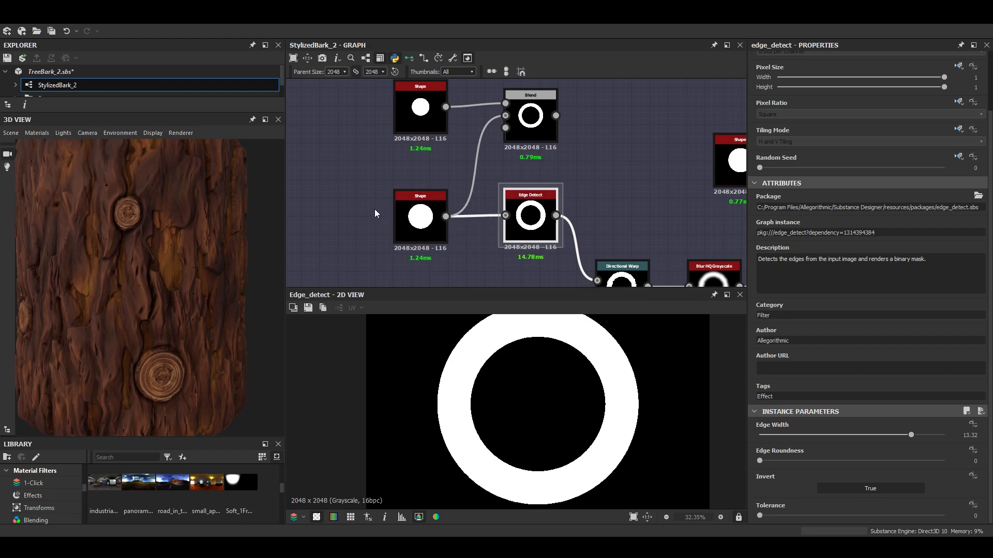
pyautogui.moveTo(485, 198); pyautogui.dragTo(490, 211, button='middle')
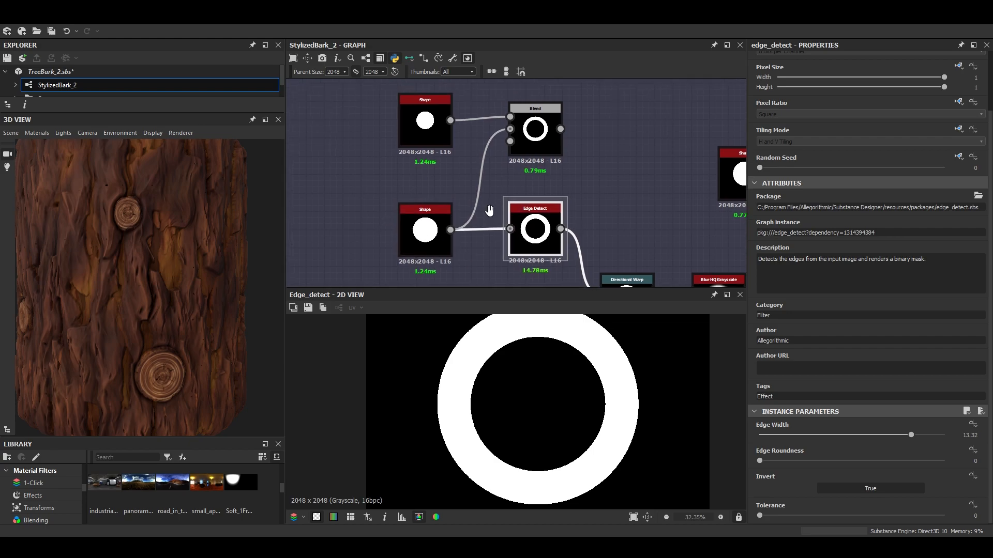
# Compare the ring from the Blend of the two Shape nodes with the ring from Edge Detect.
pyautogui.click(543, 137)
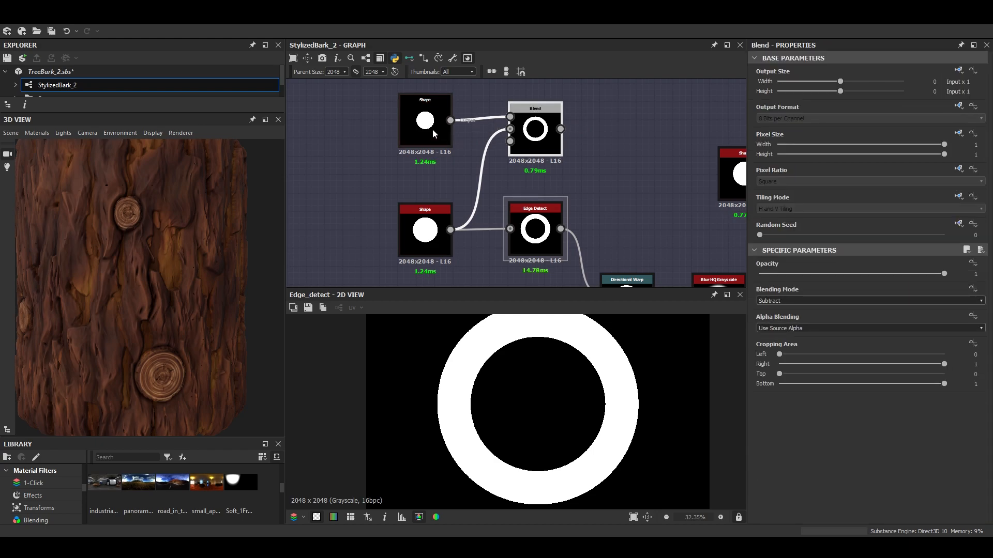
pyautogui.moveTo(373, 113); pyautogui.dragTo(479, 216)
pyautogui.click(576, 172)
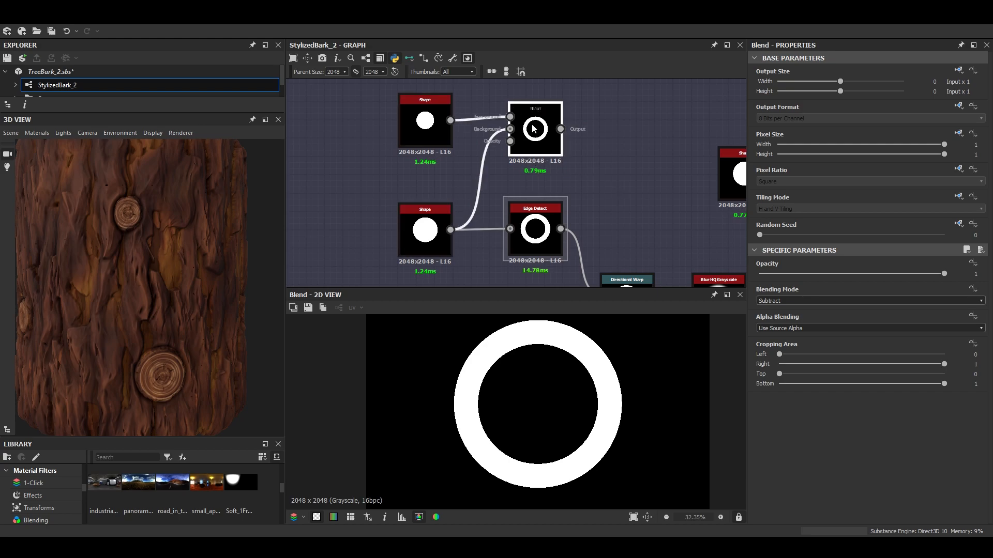
pyautogui.doubleClick(539, 245)
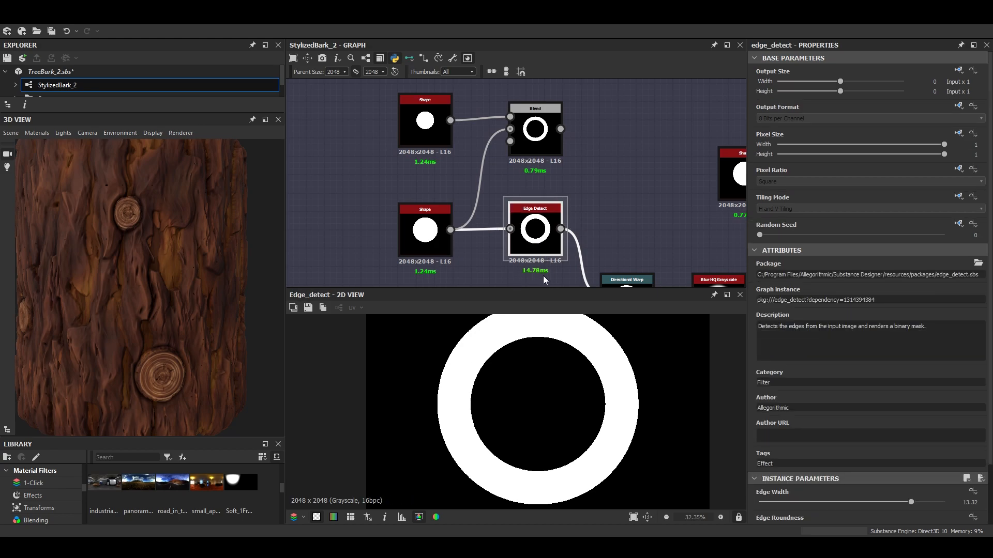
pyautogui.doubleClick(549, 134)
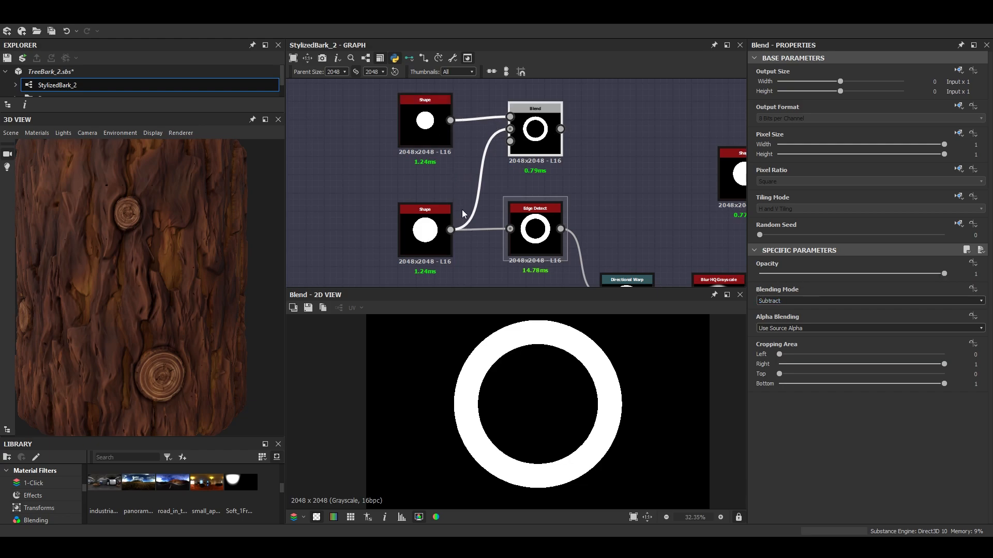
# Inspect the smaller disc Shape connected to the Blend's foreground, checking its pattern and scale parameters.
pyautogui.moveTo(540, 173); pyautogui.dragTo(543, 184, button='middle')
pyautogui.moveTo(436, 142); pyautogui.dragTo(435, 139)
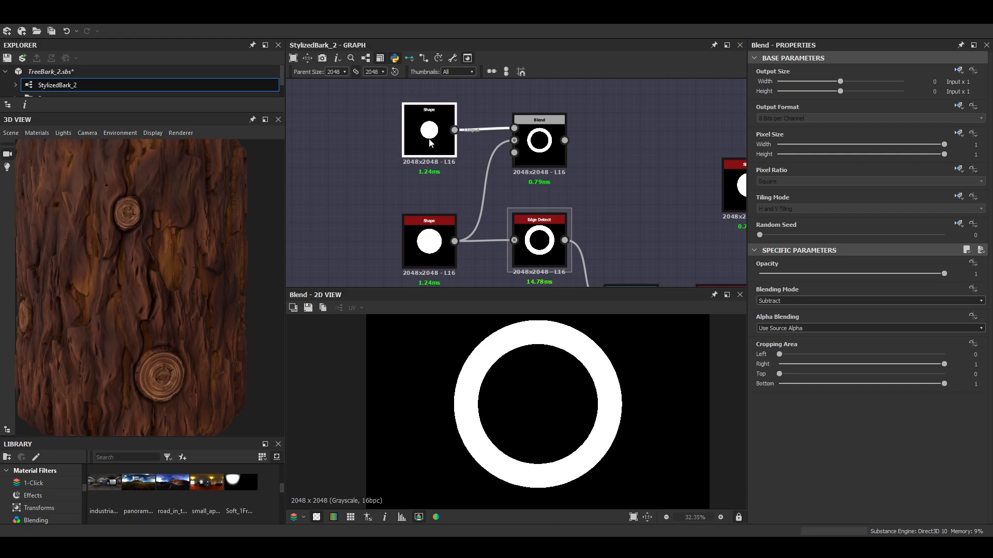
pyautogui.doubleClick(431, 143)
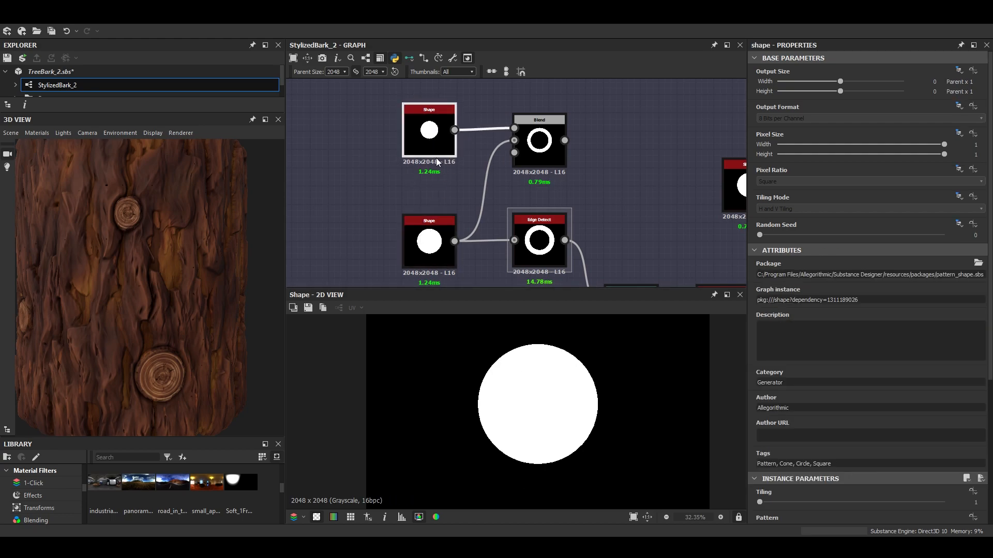
pyautogui.scroll(-3, 879, 453)
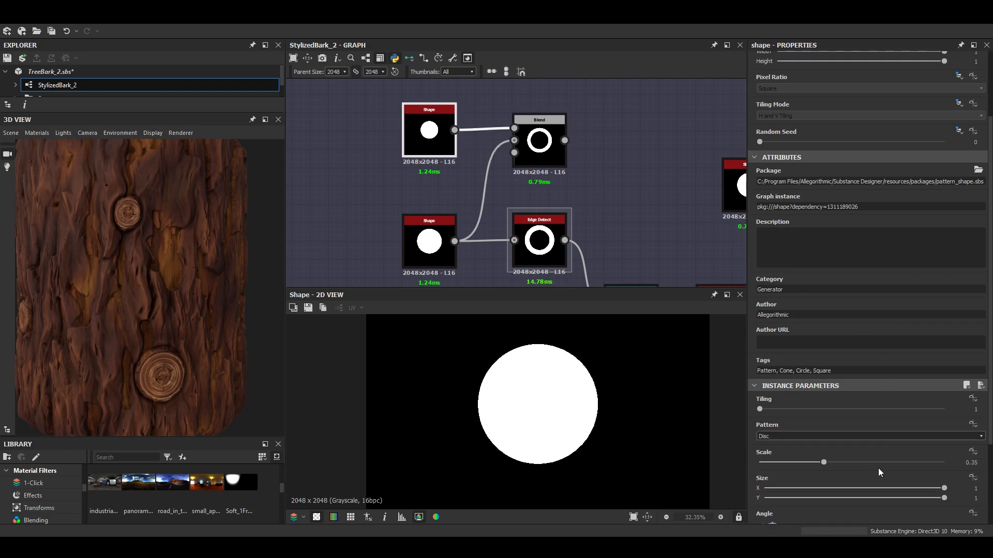
pyautogui.scroll(-1, 878, 468)
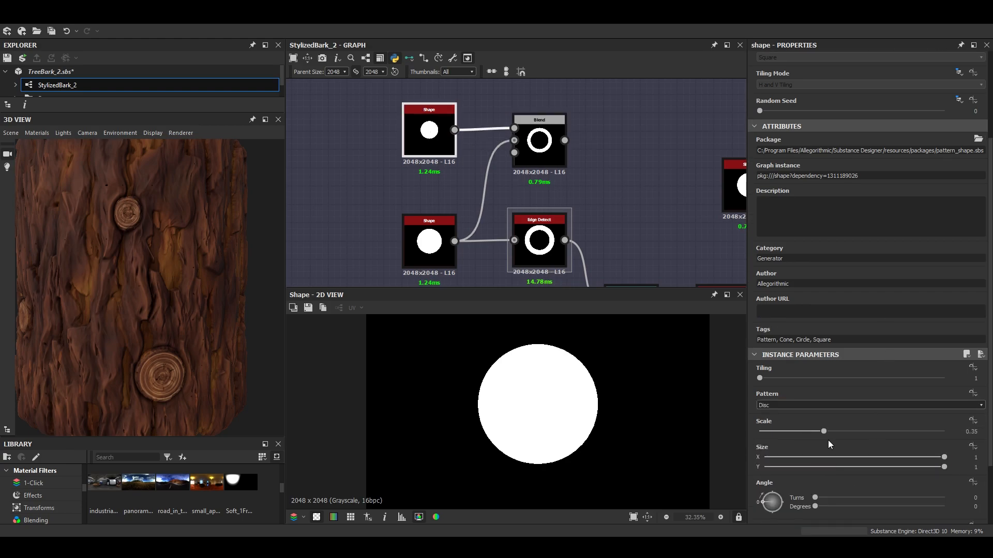
# Preview the ring Blend again and examine how both Shape discs connect to its inputs.
pyautogui.doubleClick(541, 139)
pyautogui.scroll(3, 434, 239)
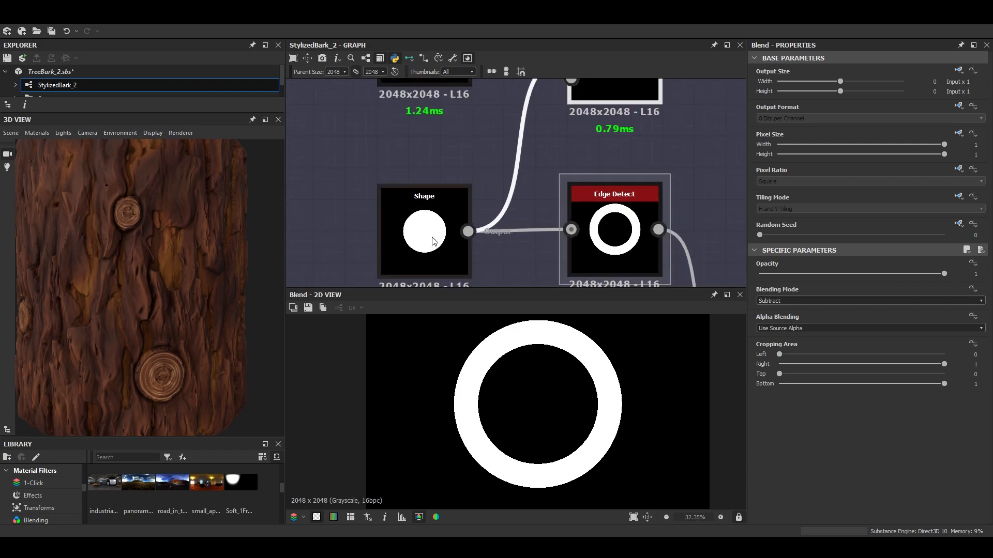
pyautogui.scroll(-2, 434, 238)
pyautogui.moveTo(435, 238); pyautogui.dragTo(411, 252, button='middle')
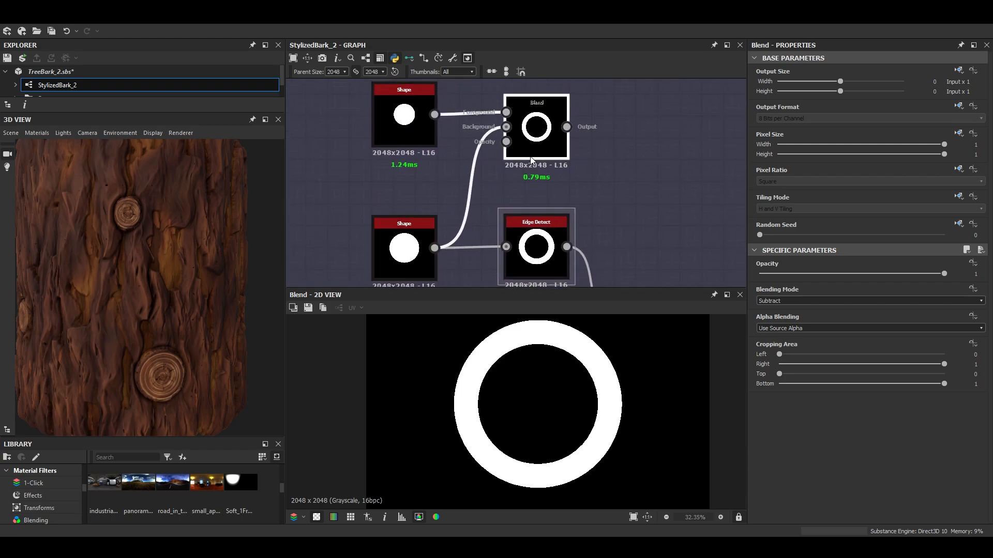
# Connect the ring Blend's output to the Directional Warp in place of Edge Detect, delete the Edge Detect node and check the 3D knot.
pyautogui.scroll(-3, 563, 213)
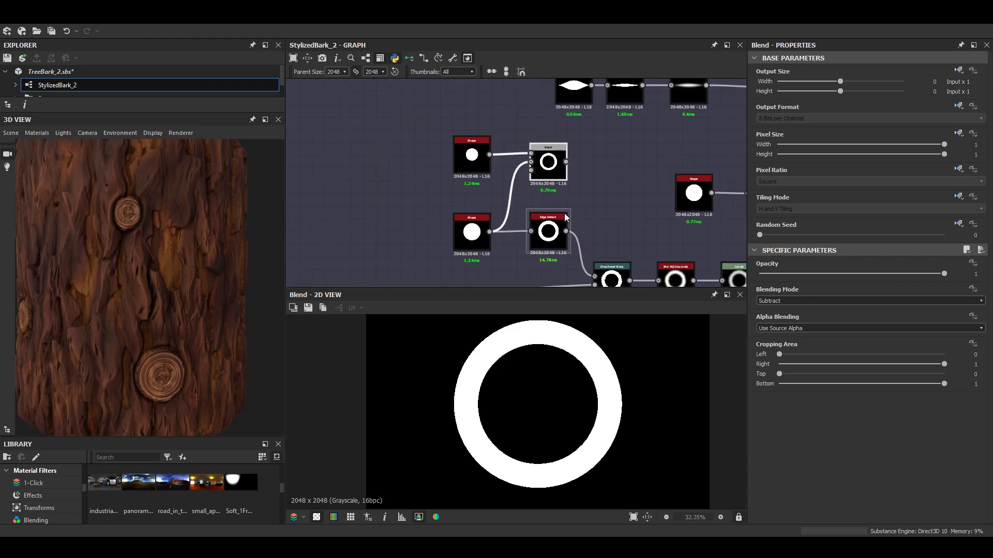
pyautogui.scroll(1, 554, 160)
pyautogui.moveTo(564, 160); pyautogui.dragTo(527, 95, button='middle')
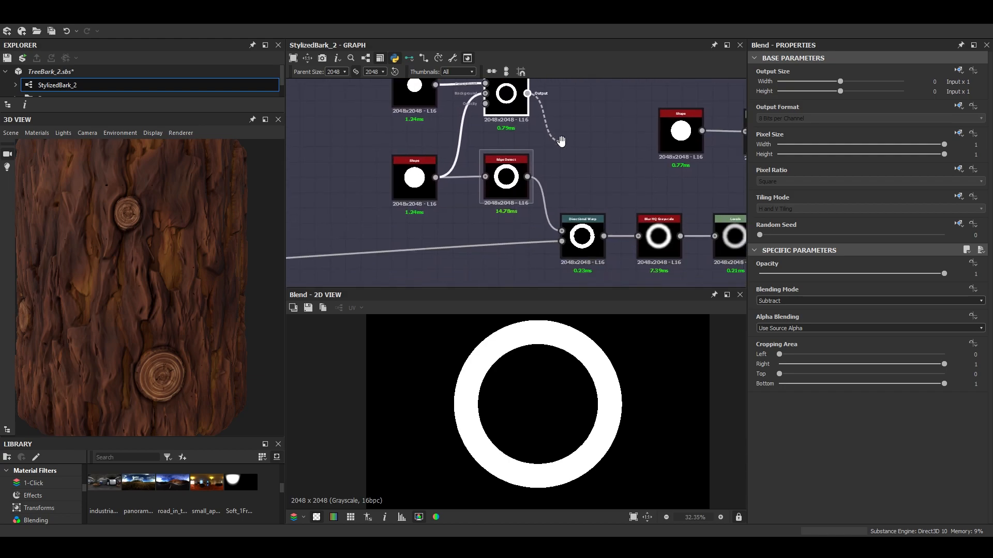
pyautogui.click(501, 182)
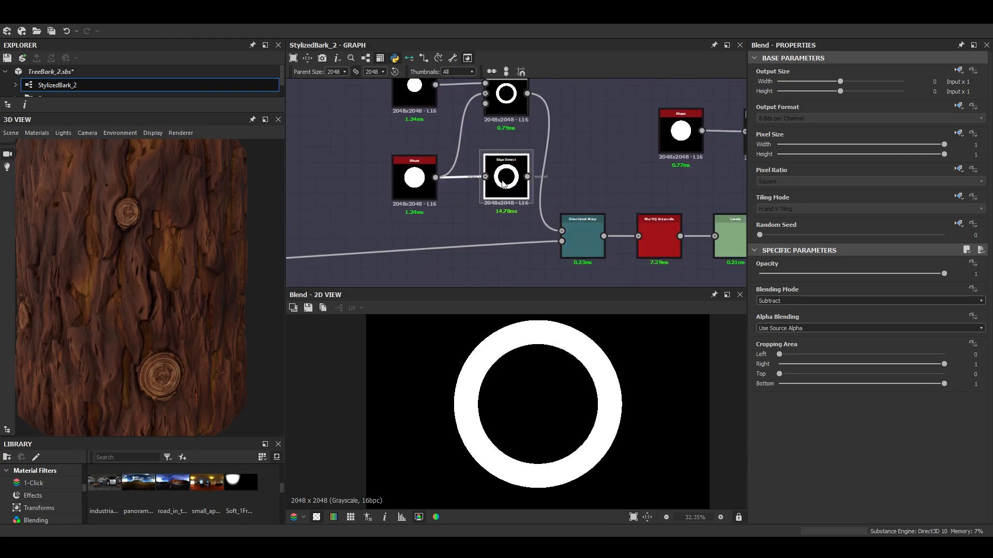
pyautogui.press('Delete')
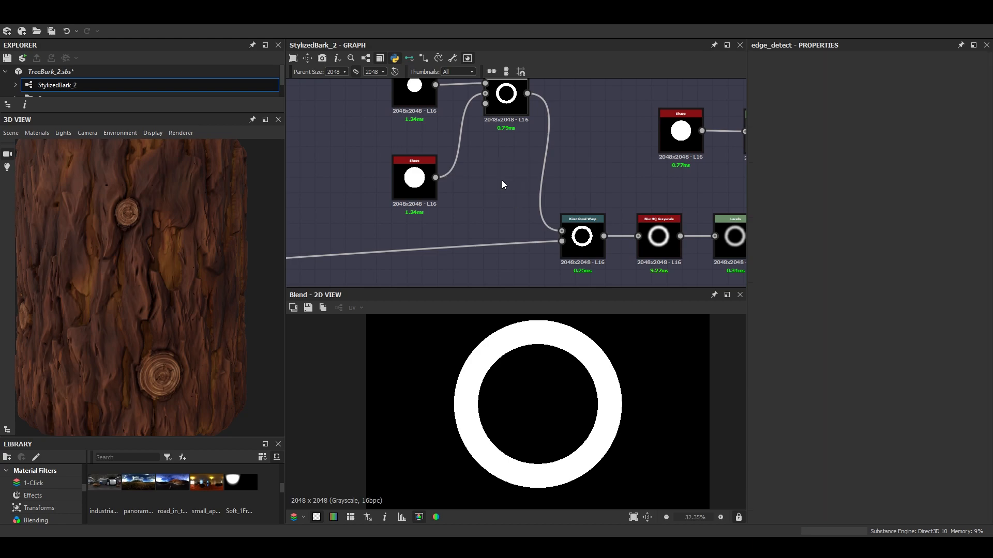
pyautogui.scroll(3, 194, 341)
pyautogui.moveTo(177, 339)
pyautogui.mouseDown()
pyautogui.moveTo(182, 346)
pyautogui.moveTo(166, 341)
pyautogui.moveTo(180, 343)
pyautogui.mouseUp()
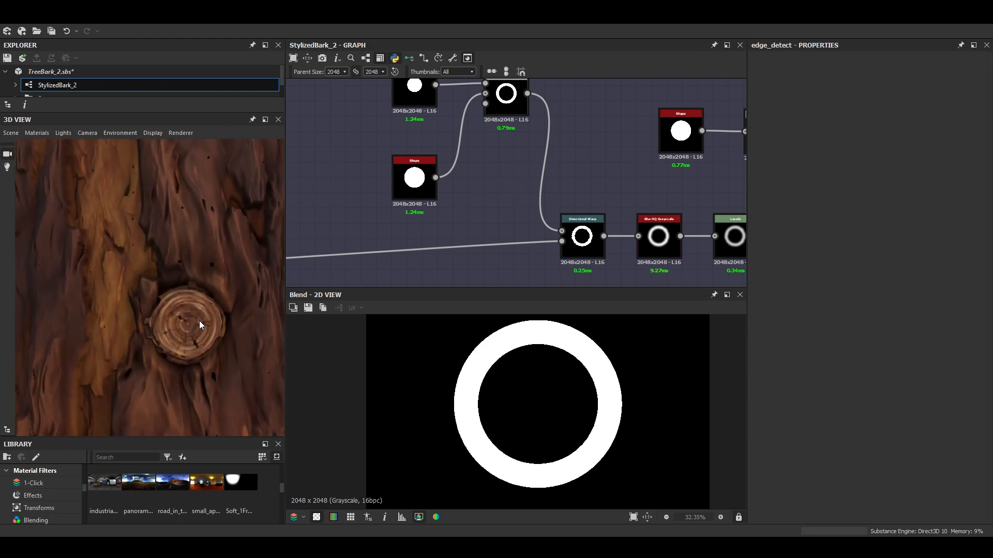
# Slightly increase the Scale of the larger disc Shape feeding the ring Blend's background.
pyautogui.moveTo(408, 176); pyautogui.dragTo(416, 199, button='middle')
pyautogui.doubleClick(416, 199)
pyautogui.scroll(-3, 852, 457)
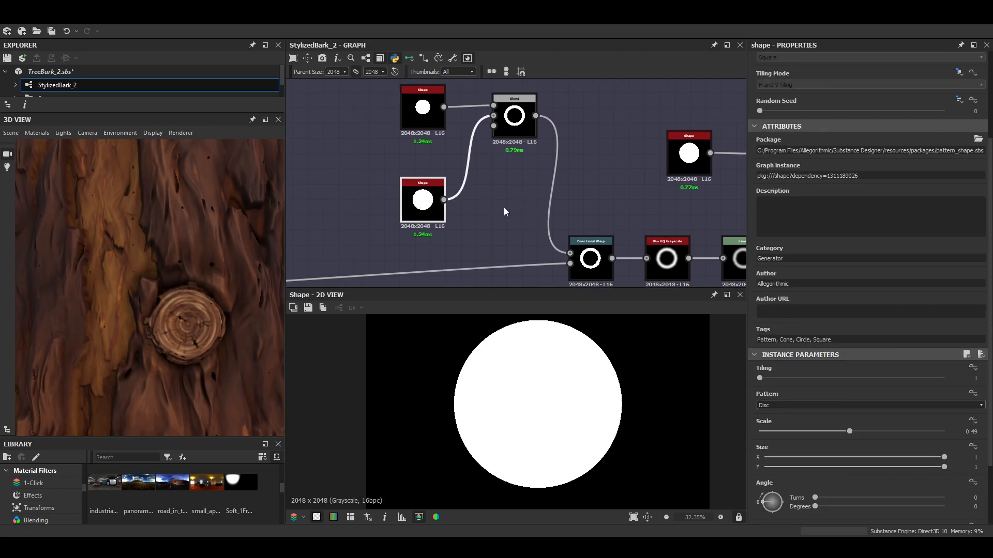
pyautogui.moveTo(850, 432); pyautogui.dragTo(862, 431)
pyautogui.scroll(-5, 216, 311)
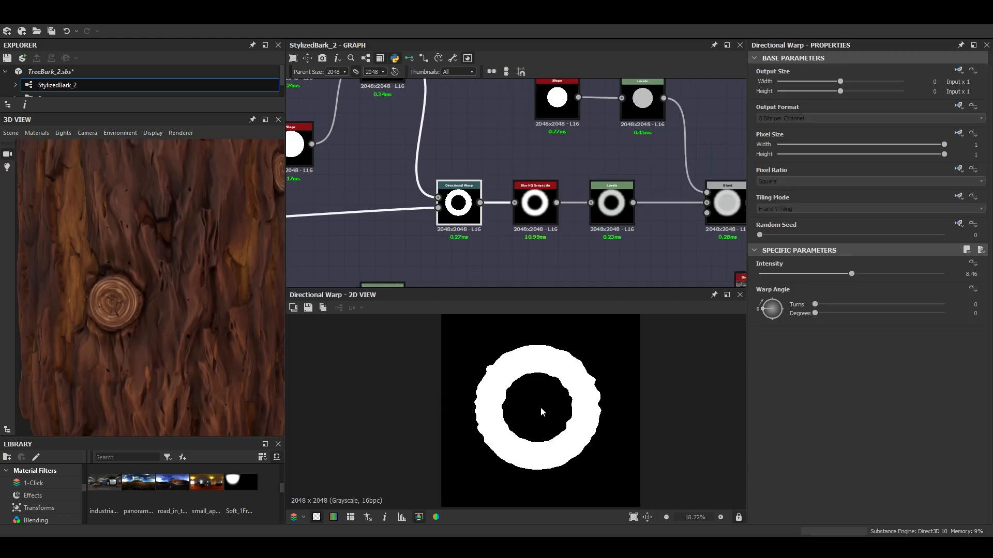
# Preview the warped ring from the Directional Warp and inspect its Intensity and Warp Angle parameters.
pyautogui.moveTo(541, 408); pyautogui.dragTo(546, 401, button='middle')
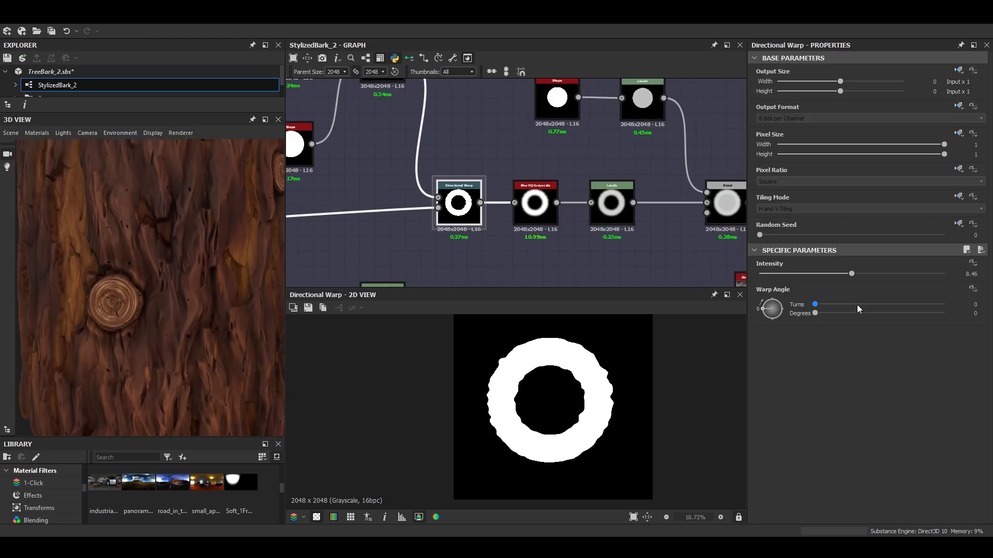
pyautogui.scroll(1, 466, 237)
pyautogui.scroll(2, 555, 382)
pyautogui.moveTo(489, 220); pyautogui.dragTo(520, 224, button='middle')
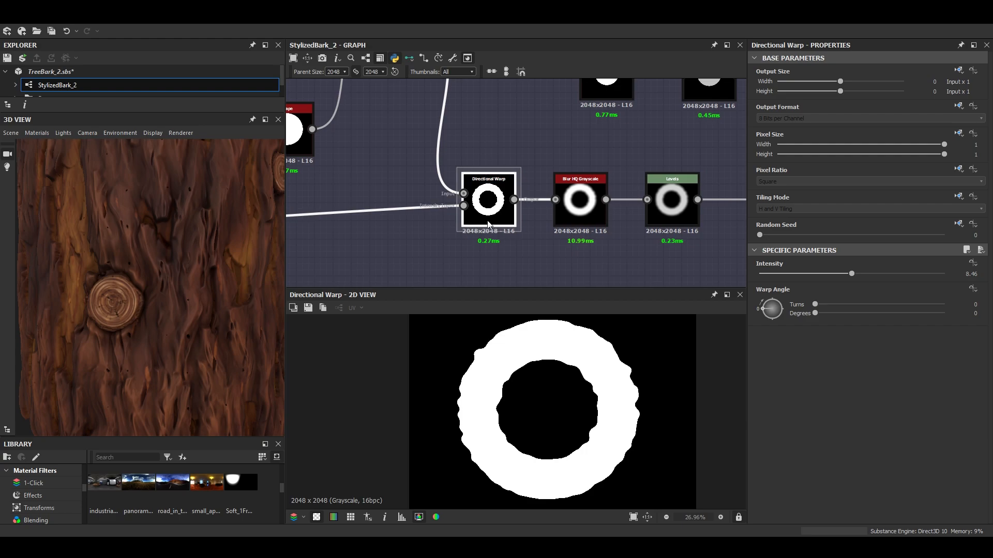
pyautogui.click(965, 274)
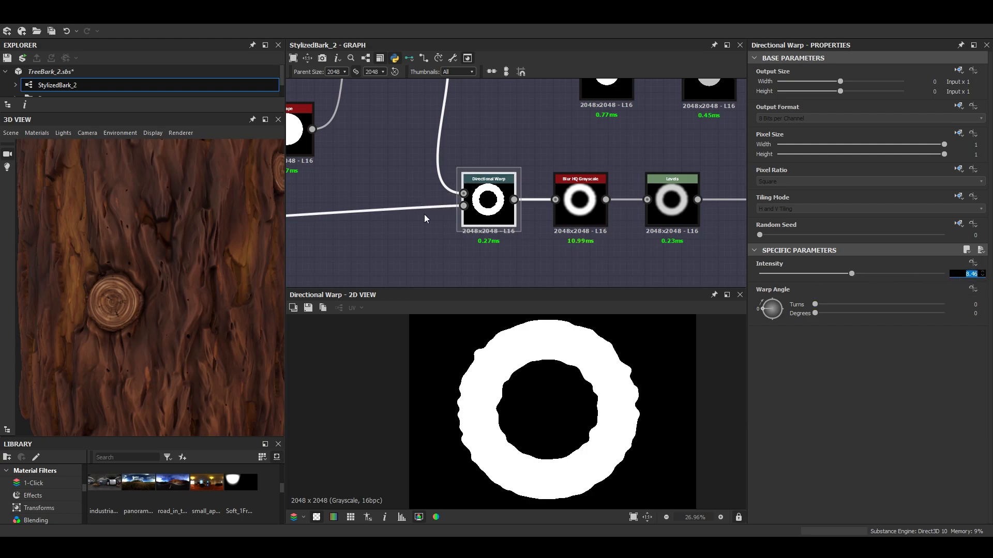
# Trace the Directional Warp's intensity input to its Perlin Noise source and inspect the noise's Scale and Disorder.
pyautogui.doubleClick(464, 205)
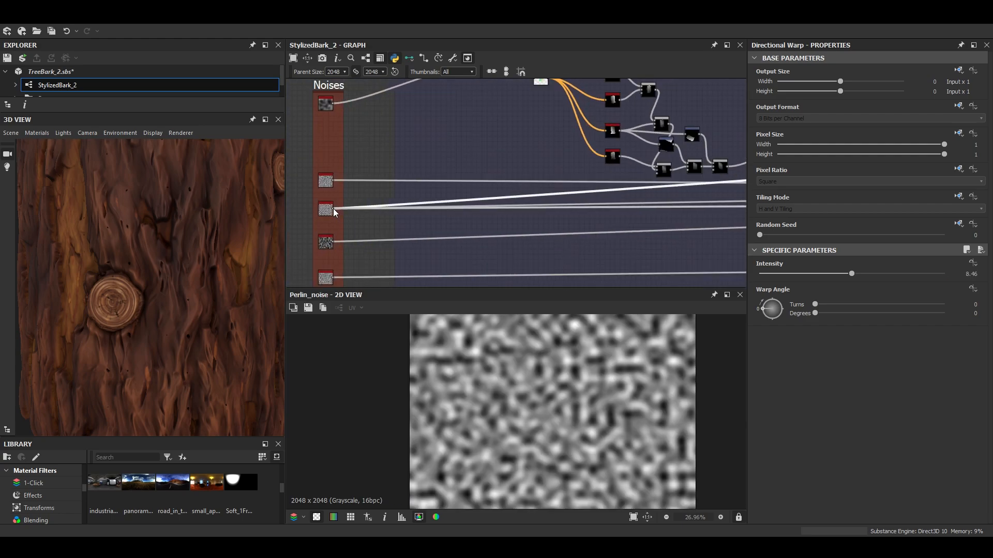
pyautogui.click(317, 209)
pyautogui.scroll(-1, 892, 479)
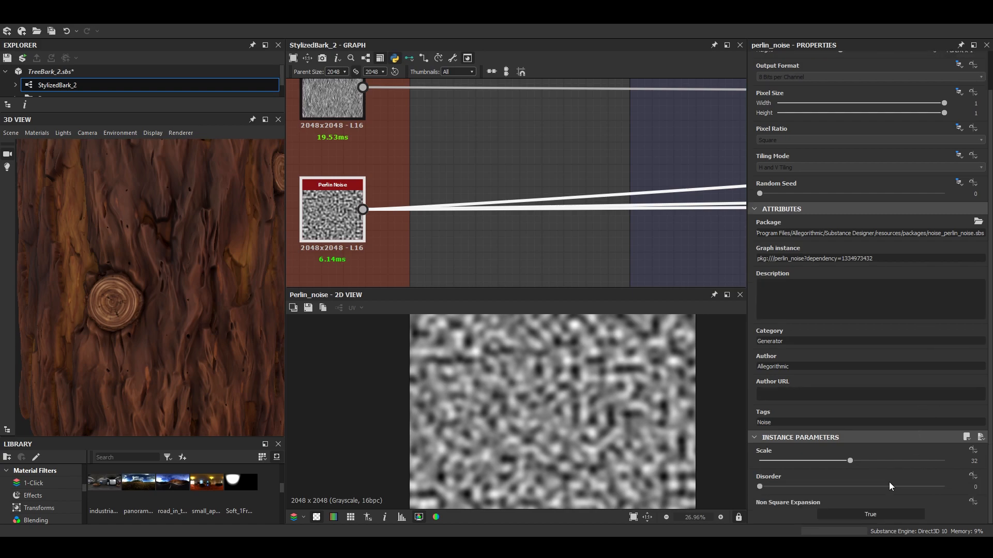
pyautogui.scroll(-5, 569, 229)
# Preview the Blur HQ Grayscale after the Directional Warp and set its Quality to 0.
pyautogui.moveTo(569, 229); pyautogui.dragTo(245, 194, button='middle')
pyautogui.scroll(-3, 445, 204)
pyautogui.moveTo(631, 220); pyautogui.dragTo(363, 244, button='middle')
pyautogui.scroll(6, 505, 201)
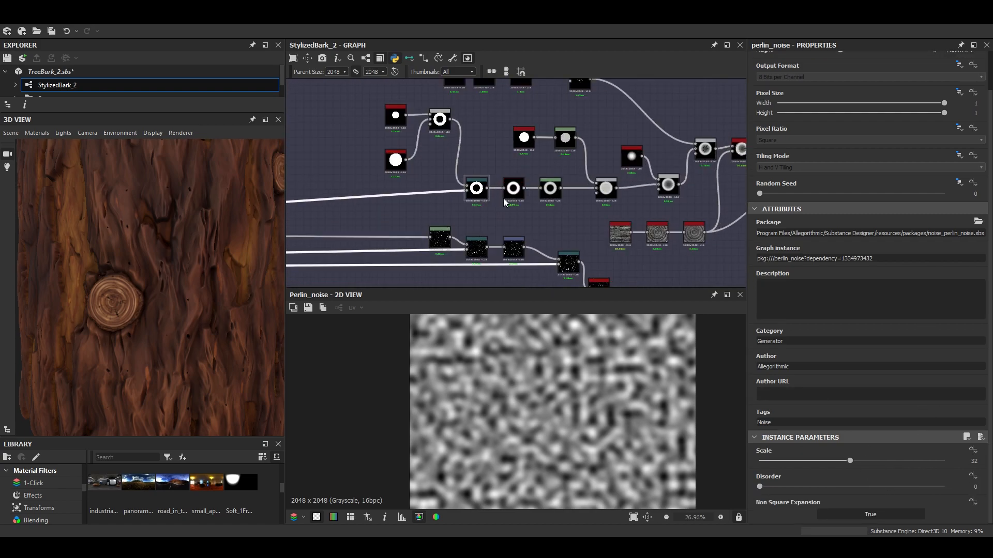
pyautogui.doubleClick(543, 187)
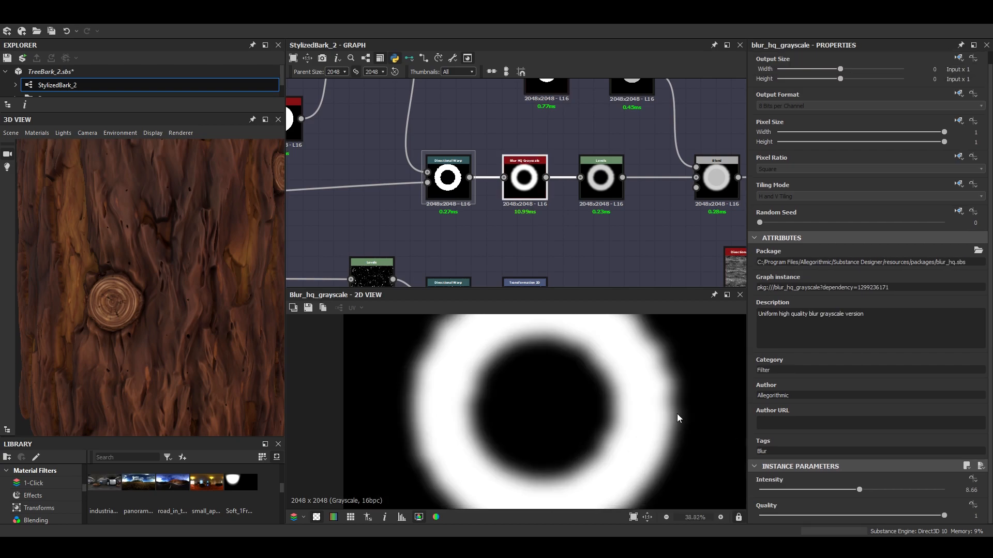
pyautogui.moveTo(944, 515); pyautogui.dragTo(783, 515)
pyautogui.scroll(-2, 558, 406)
# Inspect the Levels node after the ring's blur, showing its numeric sliders to check Level Out High and restoring the histogram.
pyautogui.moveTo(565, 232); pyautogui.dragTo(520, 222, button='middle')
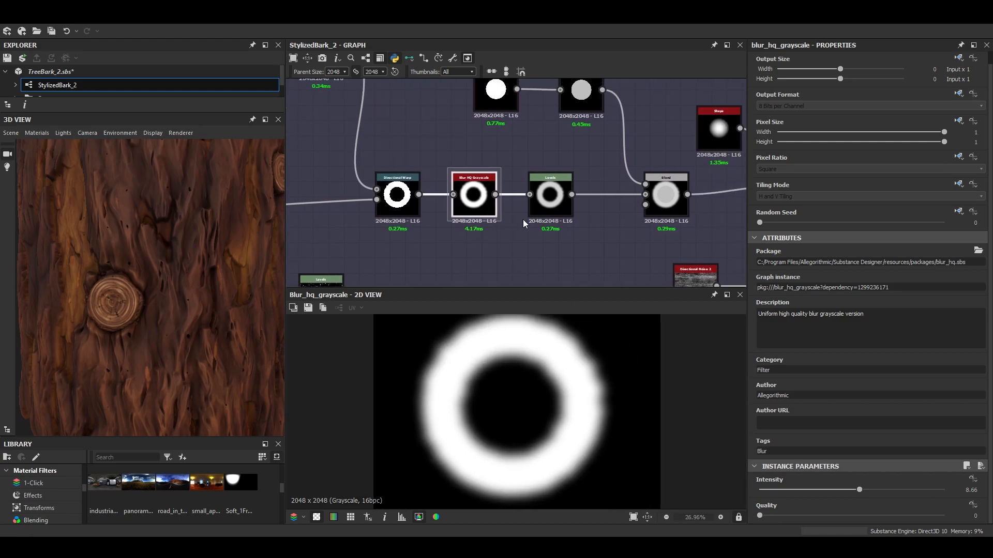
pyautogui.scroll(2, 527, 214)
pyautogui.click(575, 212)
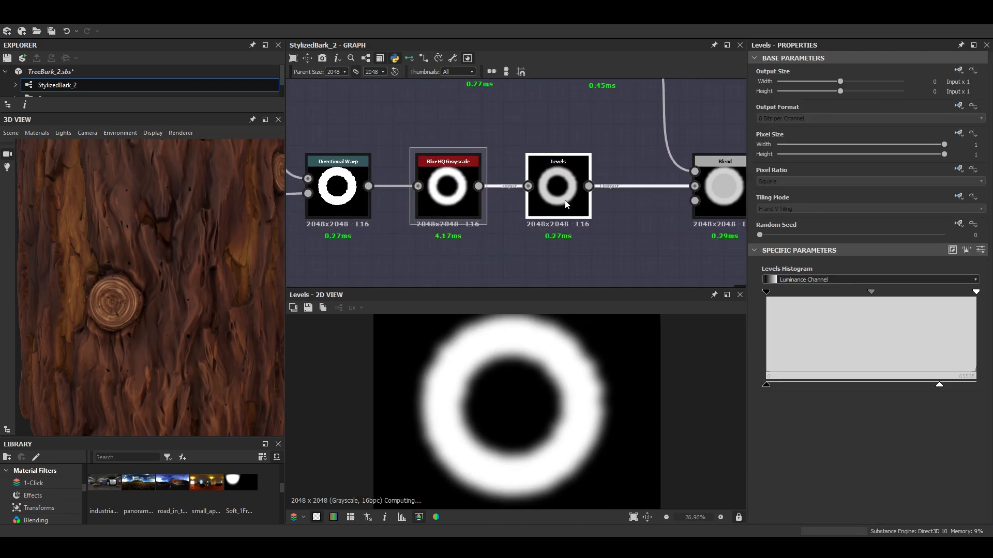
pyautogui.click(980, 250)
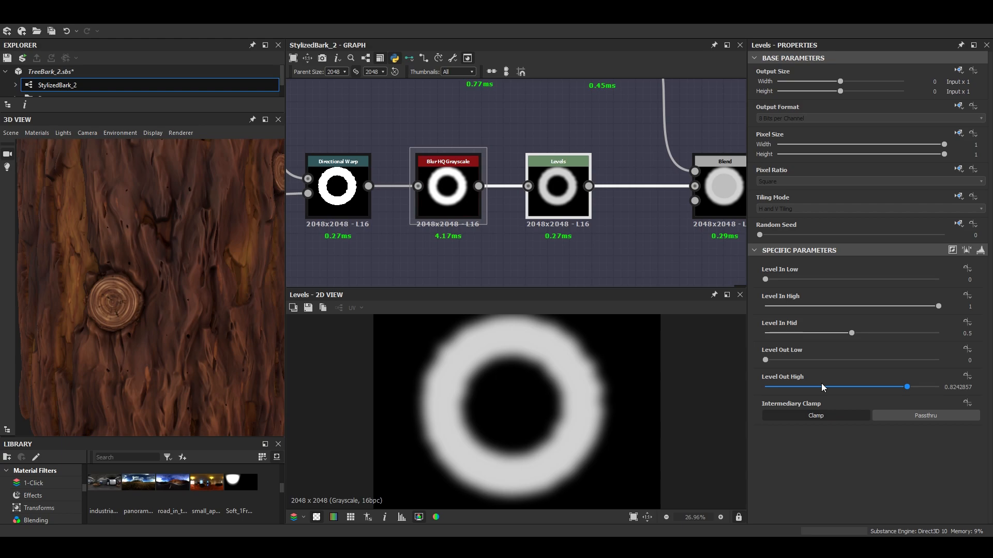
pyautogui.click(981, 250)
# Examine the Blend that merges the blurred ring with the filled disc, including the disc's Shape, its Levels and the blending mode.
pyautogui.scroll(-2, 584, 223)
pyautogui.moveTo(581, 222)
pyautogui.mouseDown(button='middle')
pyautogui.moveTo(505, 228)
pyautogui.moveTo(588, 234)
pyautogui.mouseUp(button='middle')
pyautogui.click(589, 234)
pyautogui.doubleClick(589, 237)
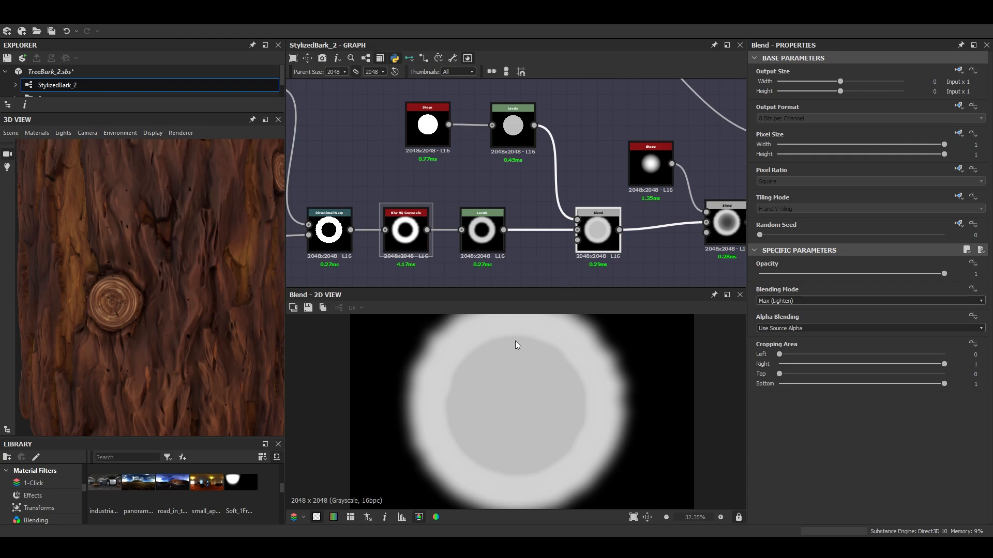
pyautogui.moveTo(531, 192); pyautogui.dragTo(565, 216, button='middle')
pyautogui.doubleClick(432, 152)
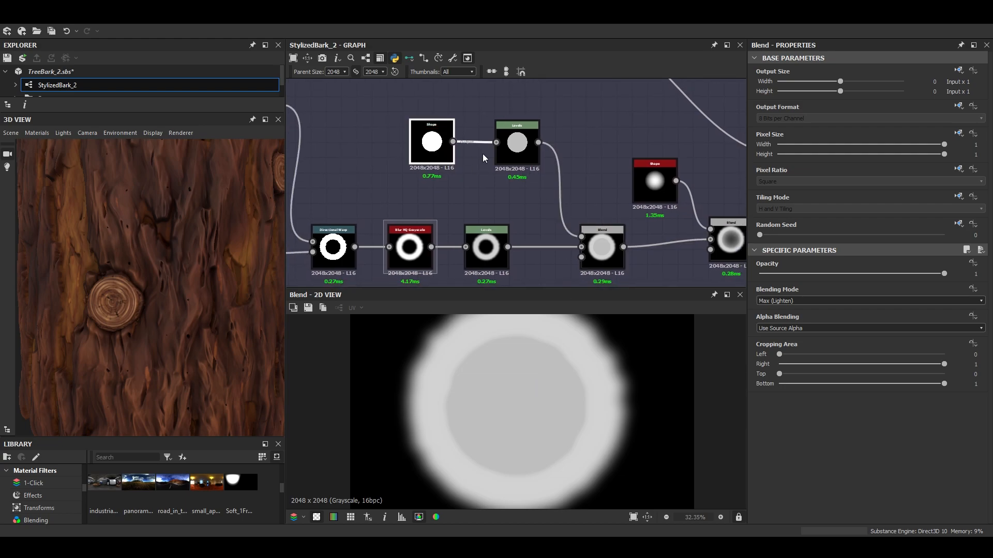
pyautogui.doubleClick(519, 147)
pyautogui.moveTo(519, 148); pyautogui.dragTo(525, 155)
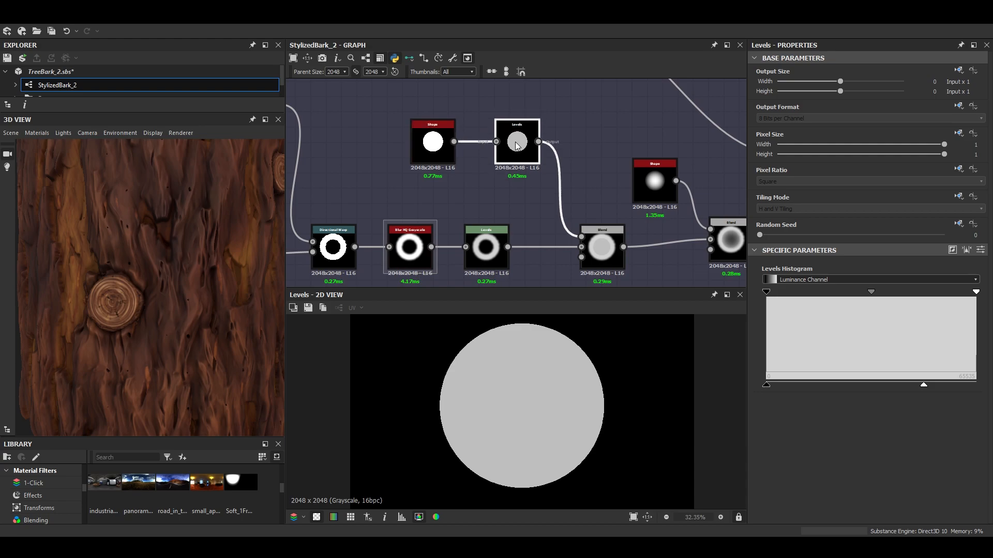
pyautogui.doubleClick(607, 249)
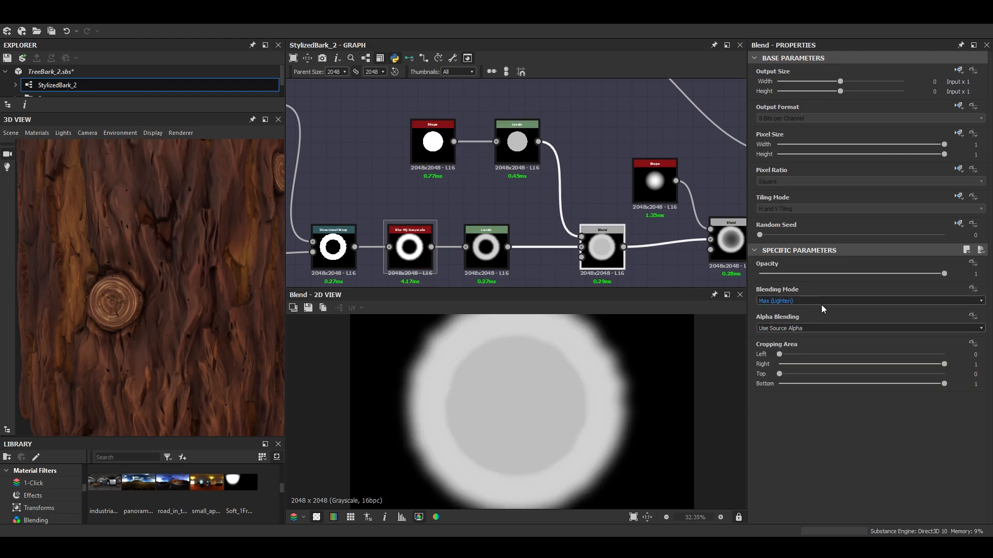
# Examine the following Subtract Blend that hollows the knot's centre and inspect the paraboloid Shape feeding its foreground.
pyautogui.moveTo(551, 225); pyautogui.dragTo(438, 221, button='middle')
pyautogui.moveTo(631, 268); pyautogui.dragTo(569, 249, button='middle')
pyautogui.doubleClick(556, 220)
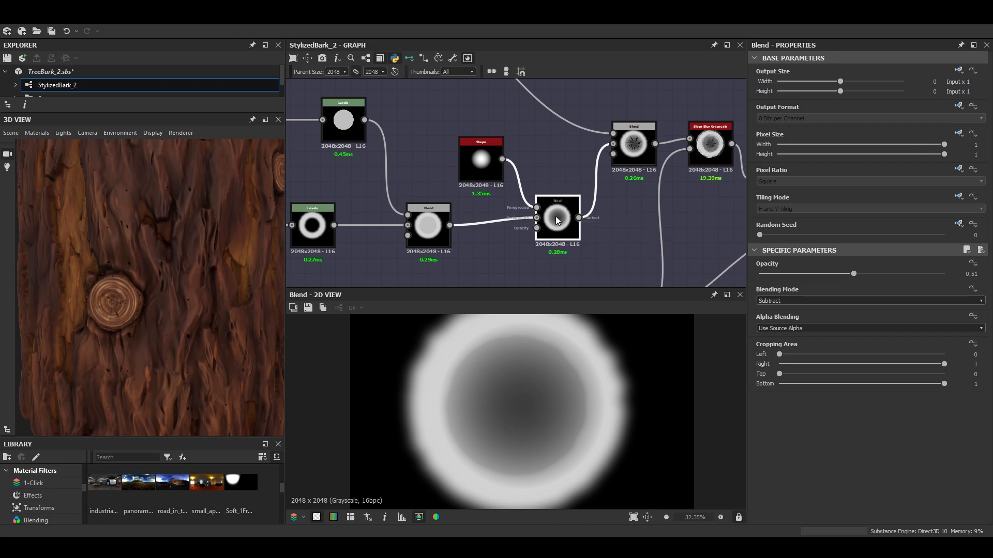
pyautogui.doubleClick(490, 162)
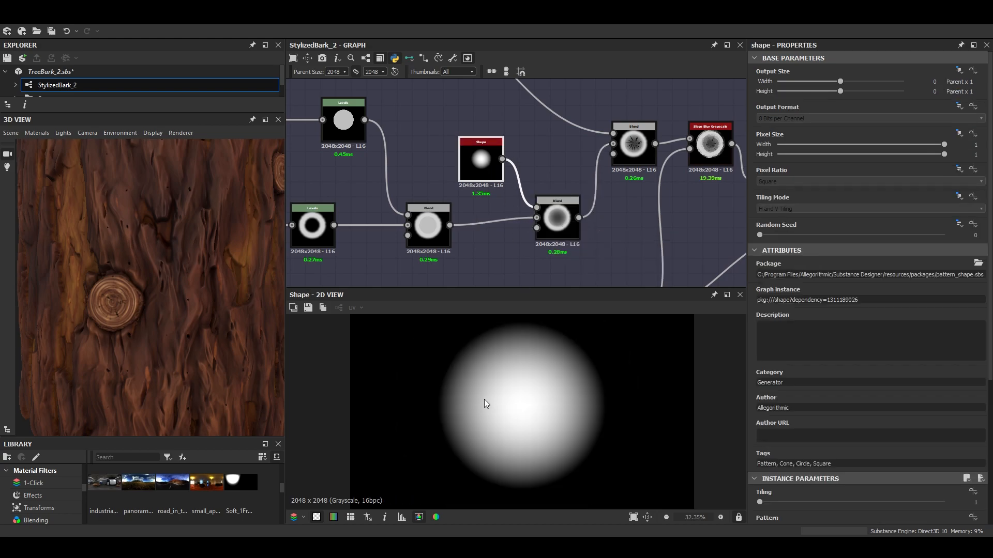
pyautogui.scroll(-5, 816, 403)
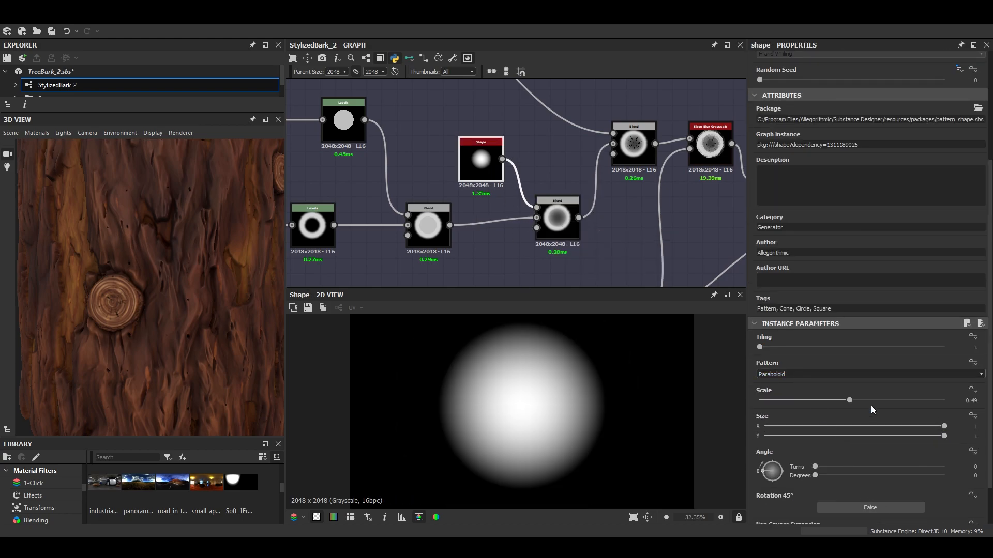
# Preview the Blend that subtracts radial cracks from the knot and examine its blending mode and the crack detail.
pyautogui.scroll(-2, 626, 230)
pyautogui.moveTo(626, 221); pyautogui.dragTo(610, 238, button='middle')
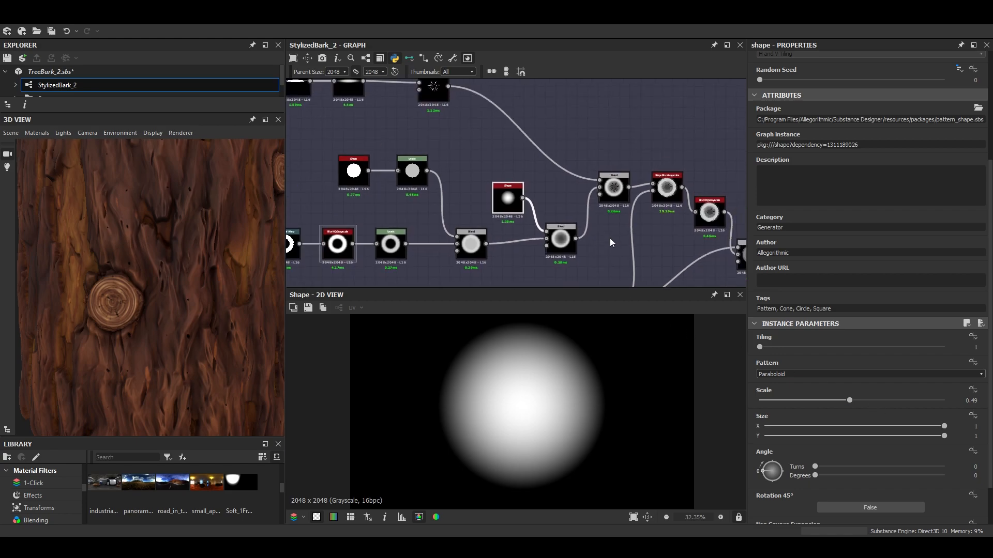
pyautogui.scroll(2, 621, 193)
pyautogui.click(619, 177)
pyautogui.doubleClick(619, 178)
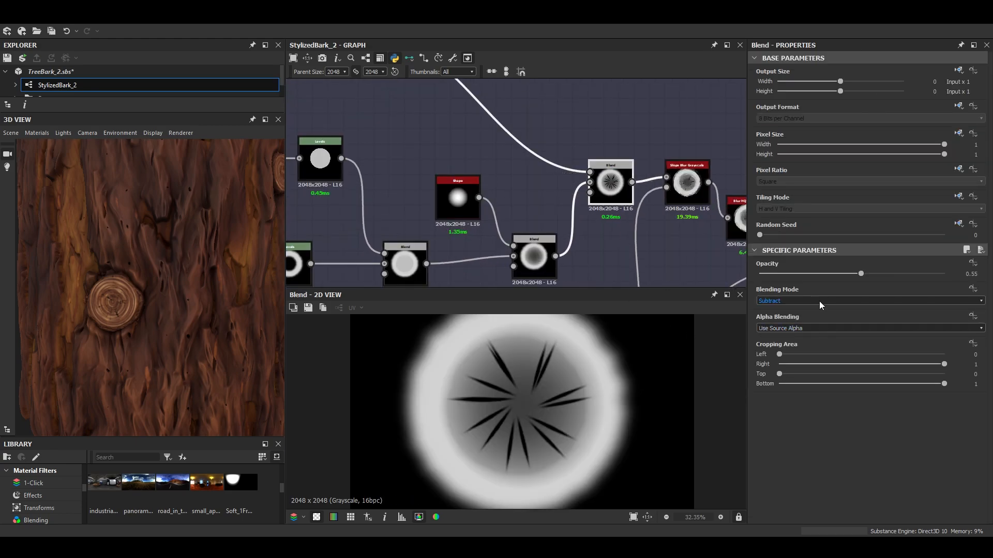
pyautogui.scroll(4, 556, 391)
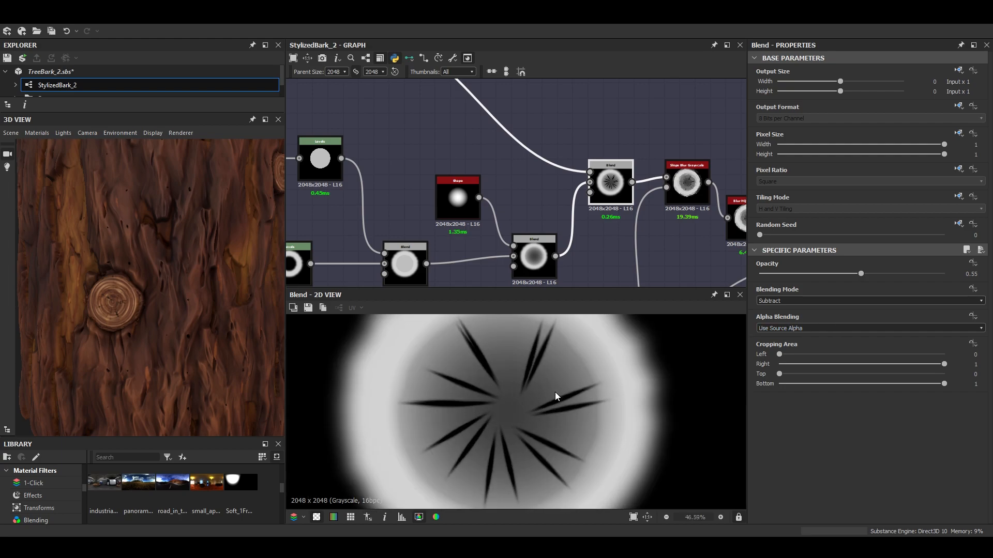
pyautogui.moveTo(532, 405); pyautogui.dragTo(546, 474, button='middle')
pyautogui.scroll(-3, 532, 409)
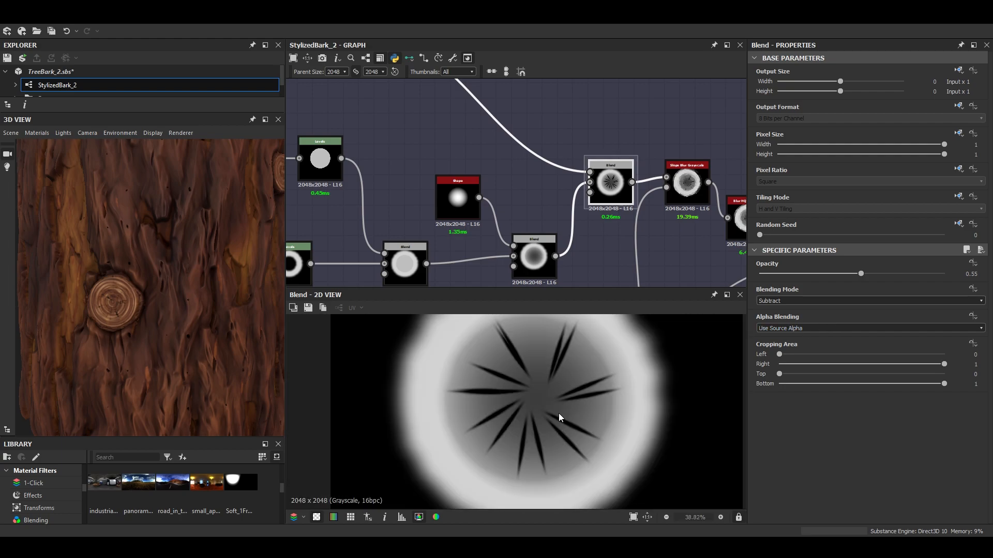
# Trace the radial cracks back to the Splatter Circular node and show its parameters.
pyautogui.scroll(-4, 574, 160)
pyautogui.moveTo(499, 148); pyautogui.dragTo(595, 206, button='middle')
pyautogui.scroll(4, 542, 166)
pyautogui.moveTo(542, 166); pyautogui.dragTo(594, 186, button='middle')
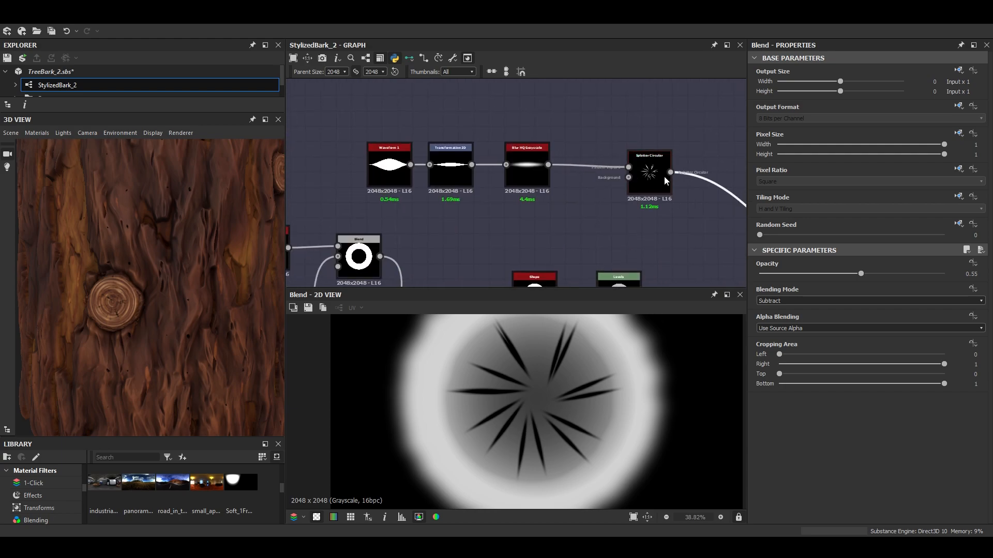
pyautogui.scroll(5, 647, 177)
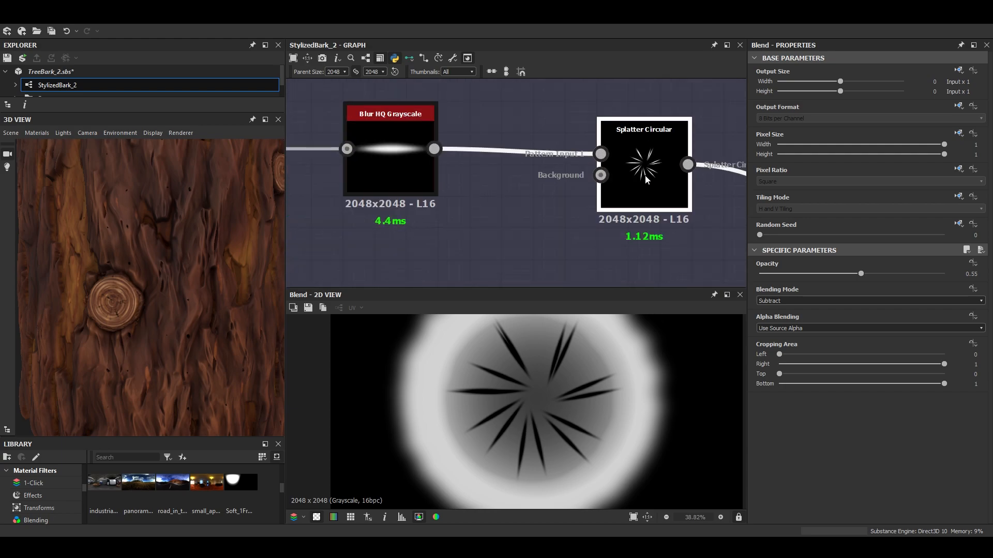
pyautogui.click(645, 176)
# Preview the Blur HQ Grayscale that supplies the crack pattern to Splatter Circular.
pyautogui.scroll(-1, 645, 176)
pyautogui.moveTo(550, 175); pyautogui.dragTo(611, 177, button='middle')
pyautogui.scroll(-3, 594, 175)
pyautogui.scroll(3, 541, 171)
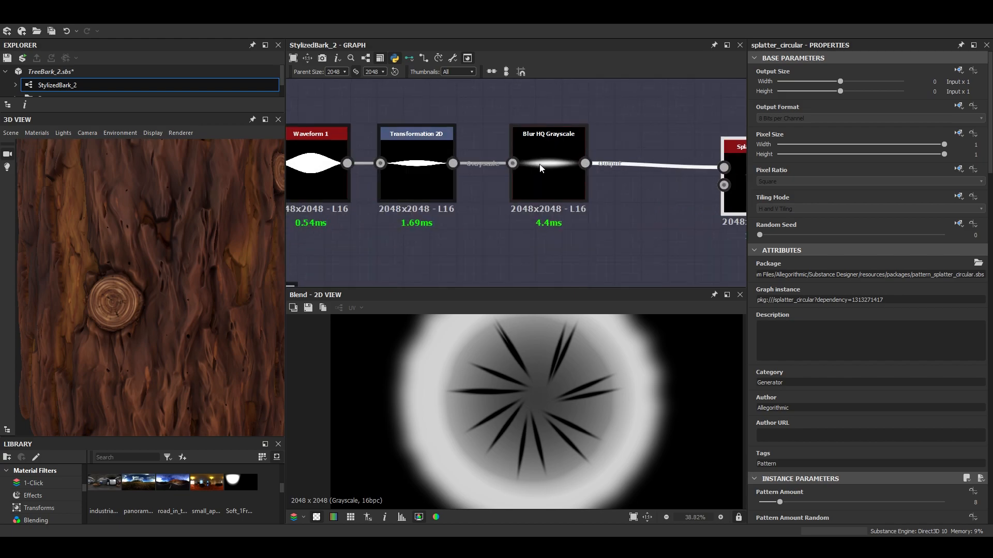
pyautogui.doubleClick(547, 169)
pyautogui.moveTo(538, 174); pyautogui.dragTo(621, 172, button='middle')
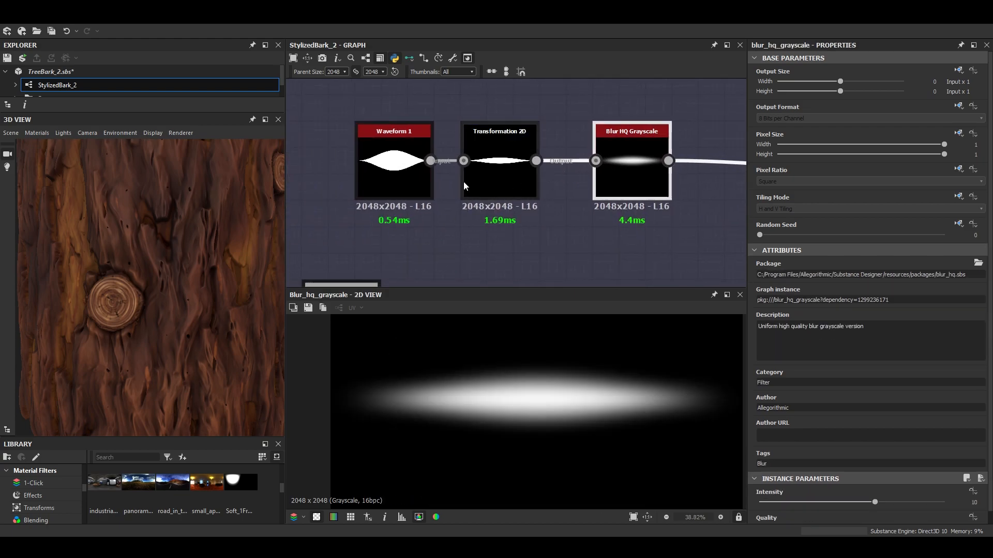
# Preview the Waveform 1 node that starts the crack pattern and inspect its instance parameters.
pyautogui.doubleClick(386, 181)
pyautogui.scroll(-2, 582, 436)
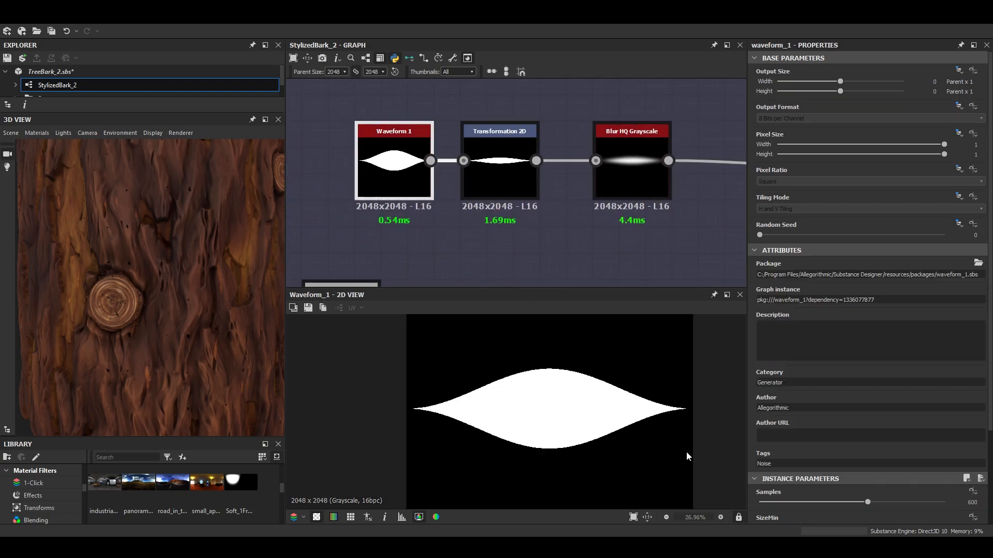
pyautogui.scroll(-3, 840, 458)
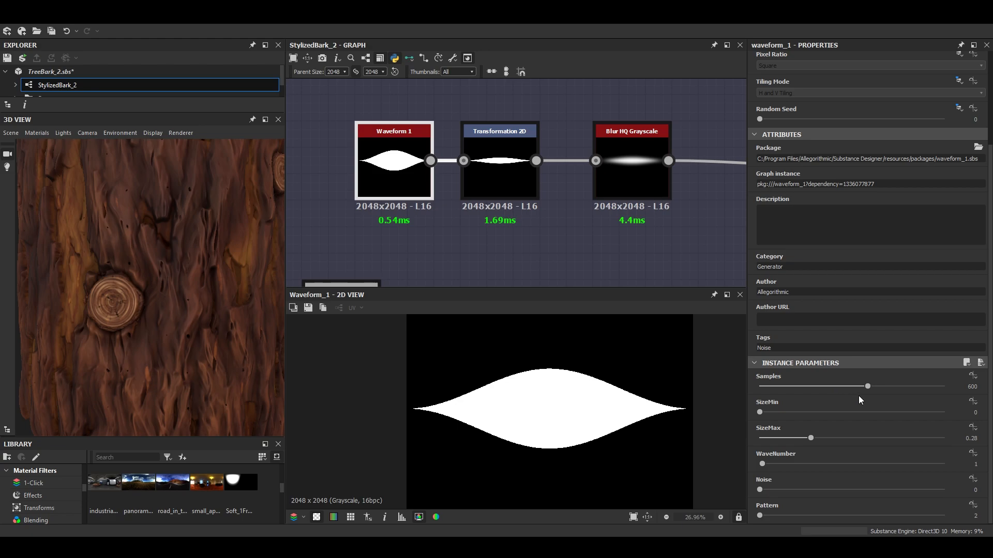
pyautogui.moveTo(551, 217); pyautogui.dragTo(524, 213, button='middle')
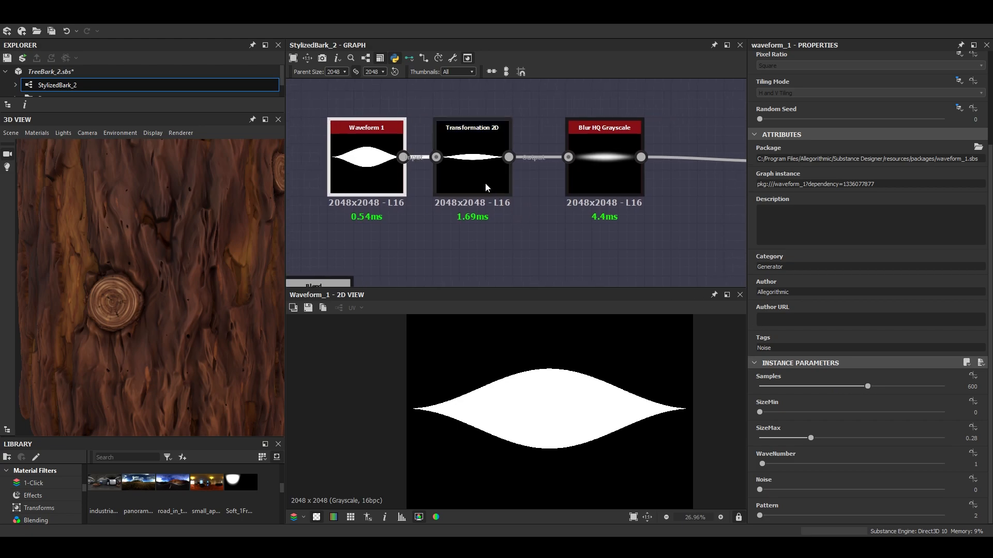
# Move the Transformation 2D node slightly closer to Blur HQ Grayscale and preview the blurred crack shape.
pyautogui.moveTo(491, 185); pyautogui.dragTo(503, 184)
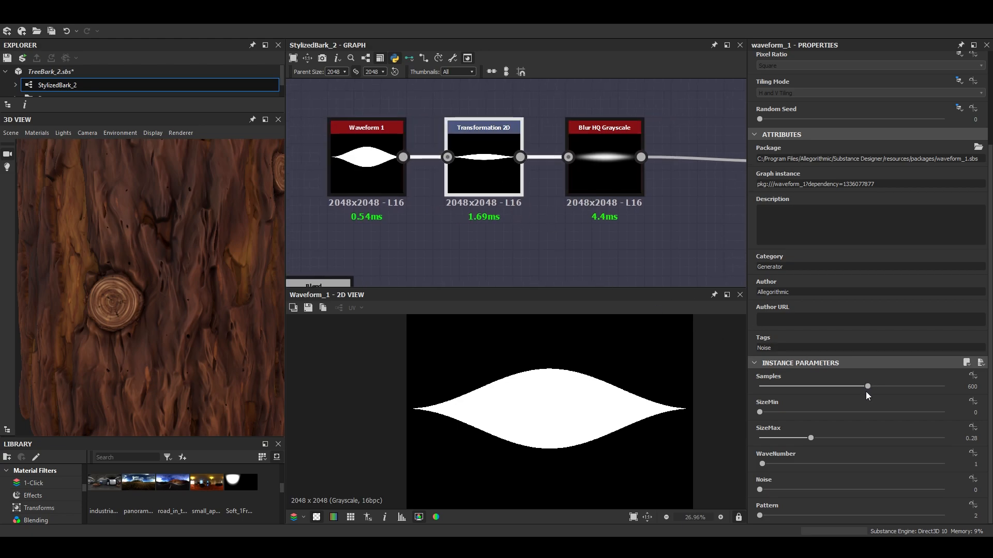
pyautogui.click(602, 163)
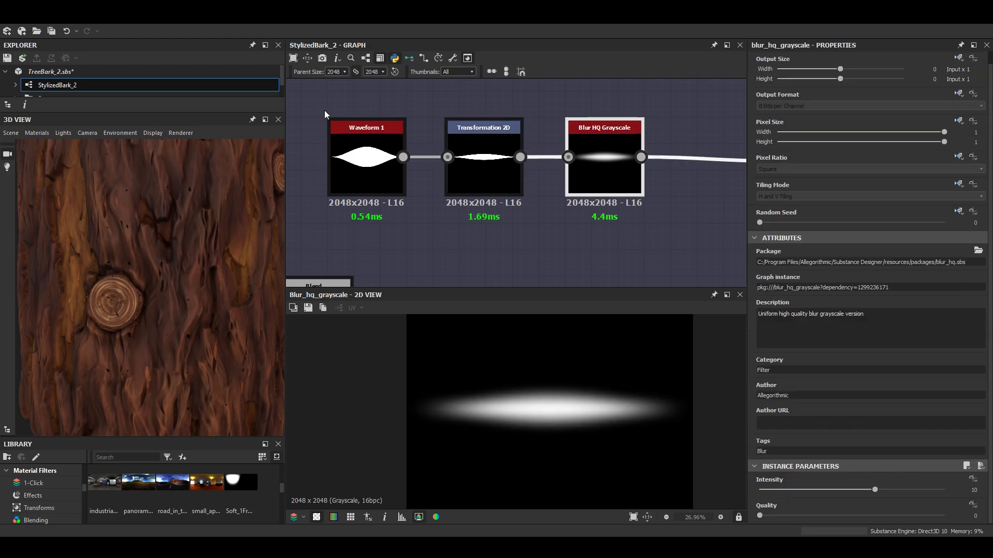
# Set Waveform 1's Samples to 20 and preview the resulting shape in the Blur HQ Grayscale node.
pyautogui.click(376, 174)
pyautogui.scroll(-2, 884, 480)
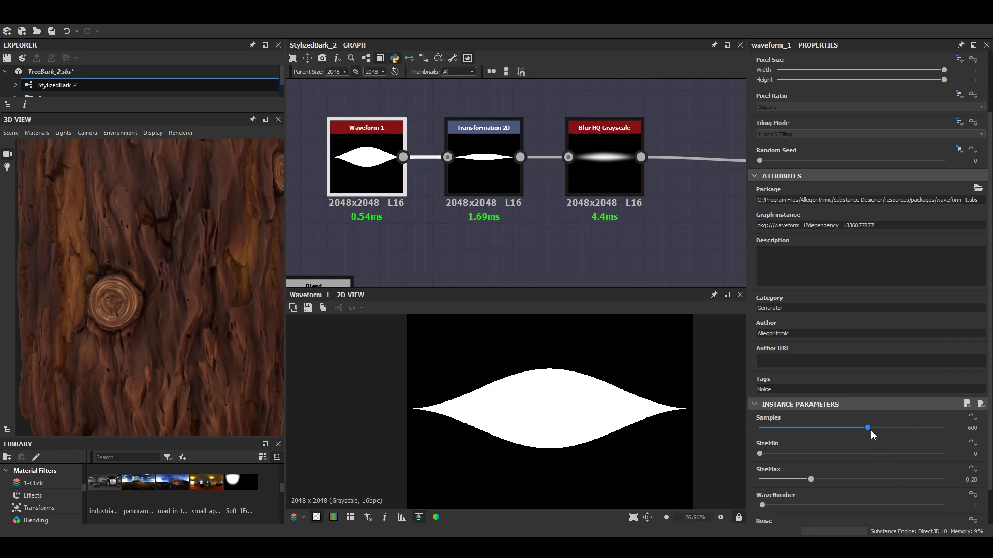
pyautogui.click(973, 429)
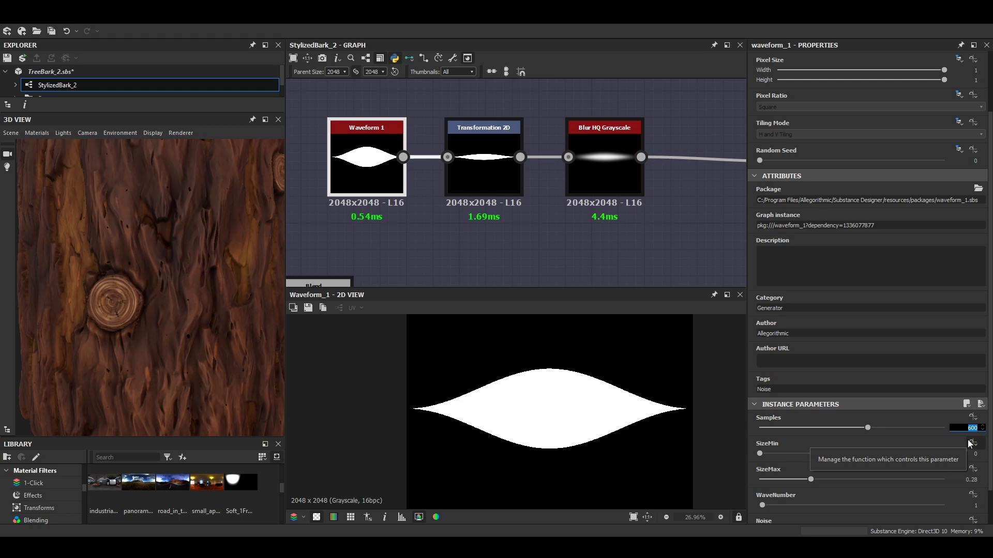
pyautogui.press('Return')
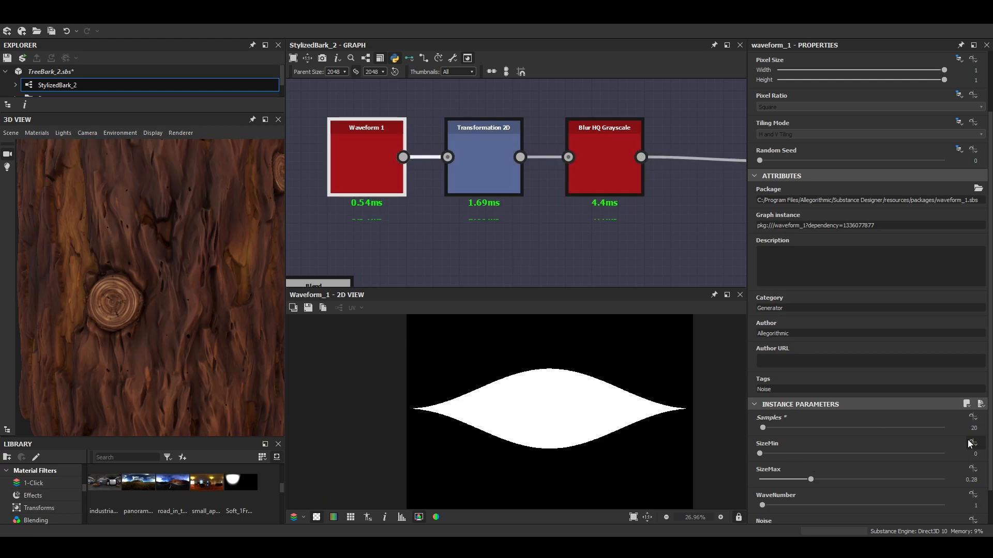
pyautogui.doubleClick(604, 176)
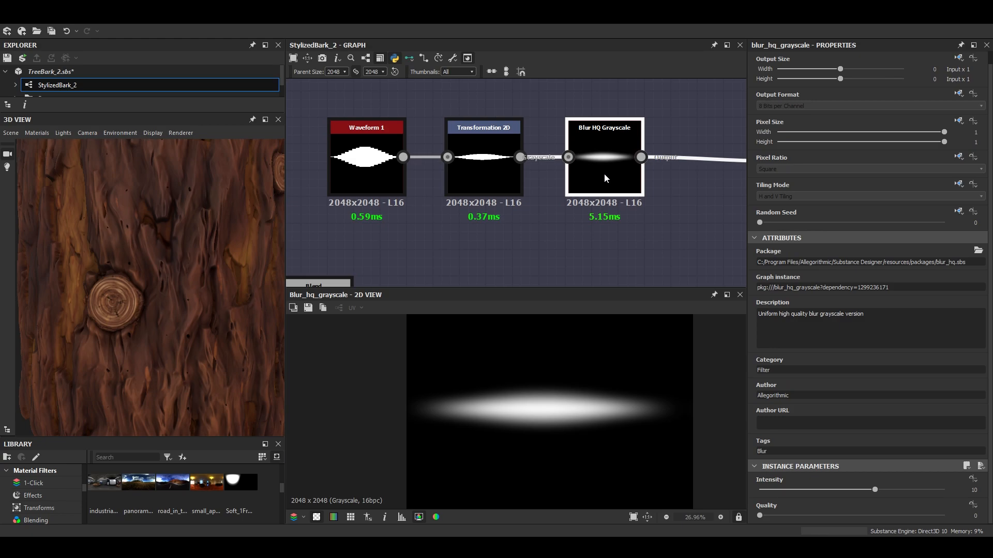
pyautogui.scroll(3, 549, 412)
# Set Waveform 1's Samples back to 600 and compare the smoothness of the blurred shape.
pyautogui.click(369, 169)
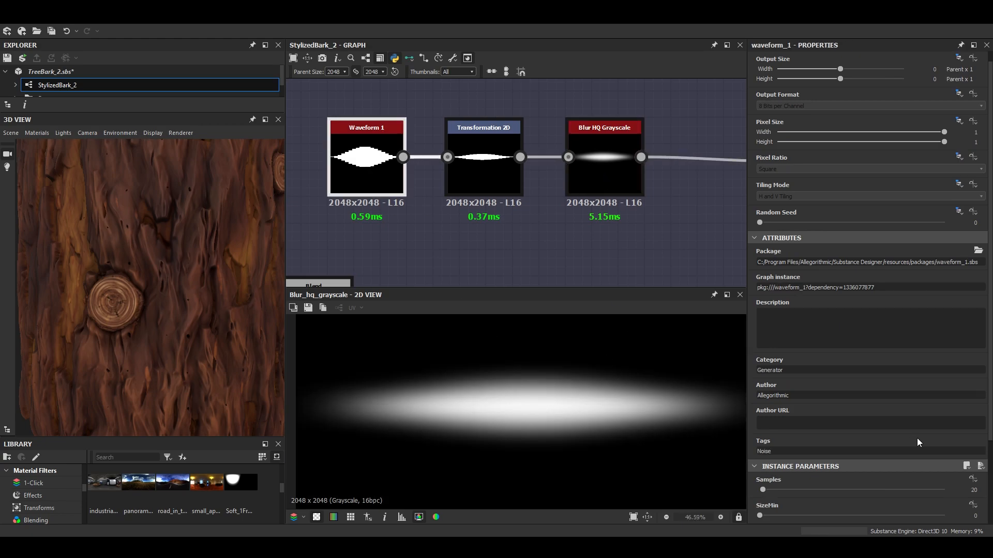
pyautogui.doubleClick(973, 490)
pyautogui.write('600')
pyautogui.press('Return')
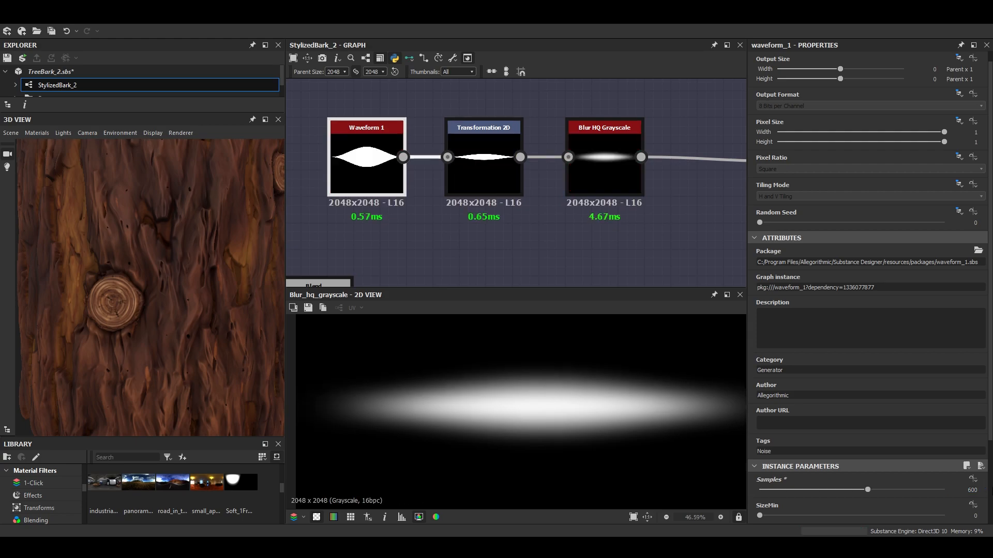
pyautogui.scroll(-1, 579, 421)
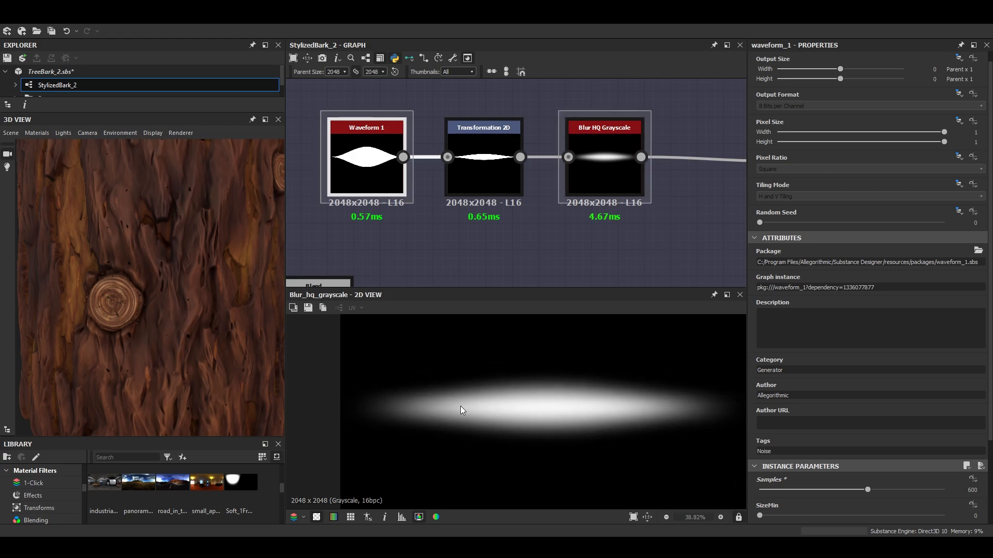
pyautogui.scroll(1, 476, 410)
pyautogui.scroll(-1, 549, 404)
pyautogui.moveTo(550, 405); pyautogui.dragTo(533, 406, button='middle')
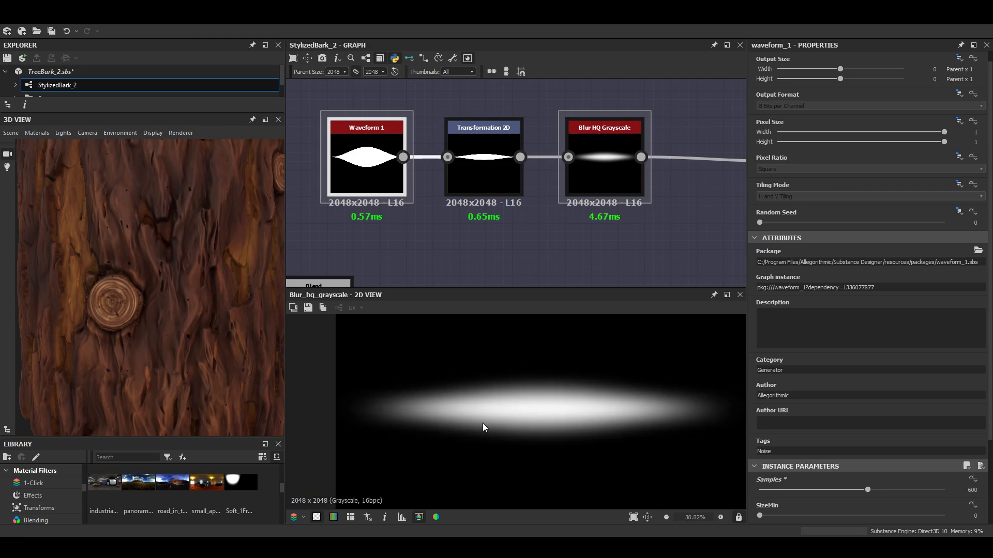
pyautogui.scroll(1, 507, 422)
# Lower Waveform 1's Samples to 20 again and examine the stepped outline on the node.
pyautogui.click(973, 491)
pyautogui.write('20')
pyautogui.press('Return')
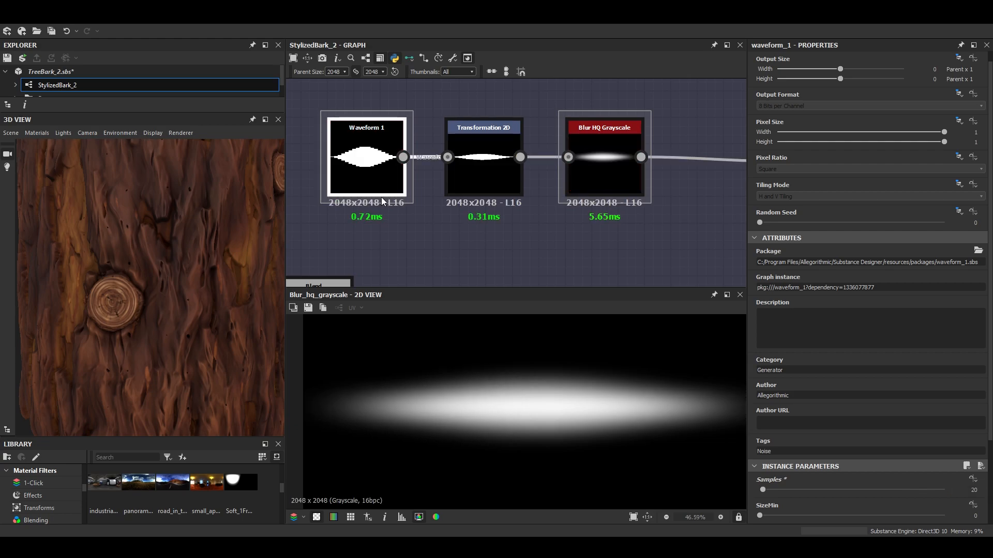
pyautogui.scroll(2, 367, 223)
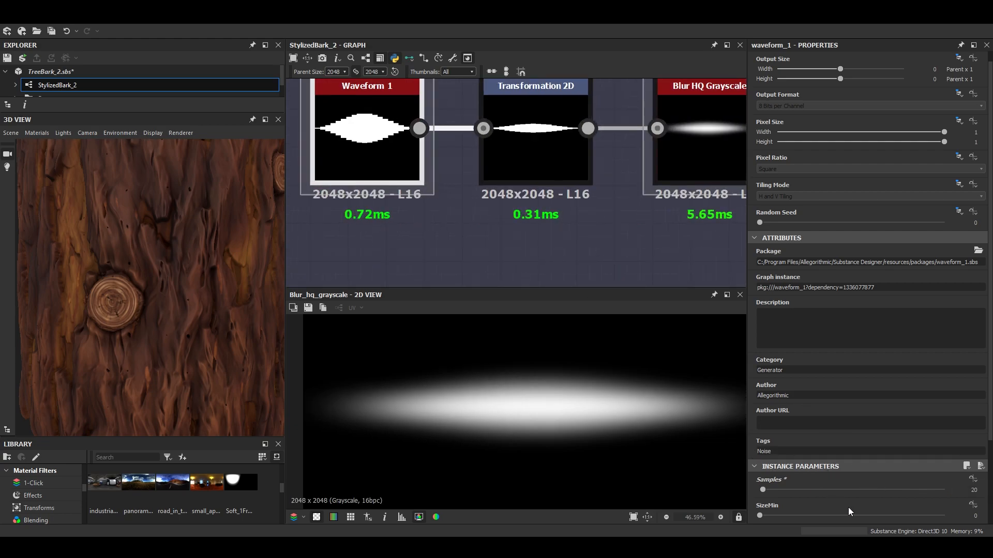
# Set Waveform 1's Samples to 10 for a rougher crack outline in the blurred preview.
pyautogui.scroll(-4, 859, 500)
pyautogui.click(970, 386)
pyautogui.write('10')
pyautogui.press('Return')
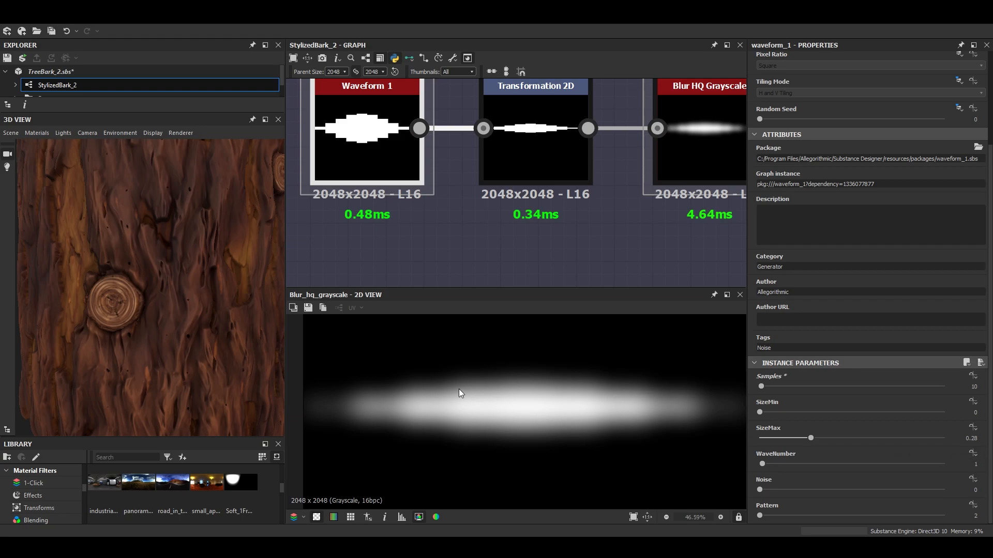
pyautogui.scroll(-2, 637, 212)
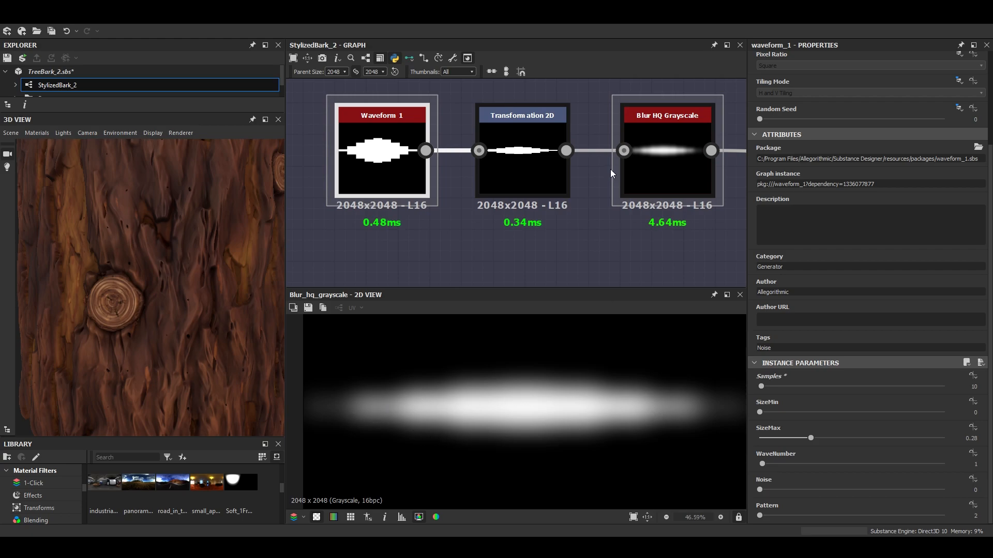
# Preview the Transformation 2D node and examine how it squashes the waveform shape vertically.
pyautogui.scroll(-3, 610, 169)
pyautogui.scroll(5, 548, 129)
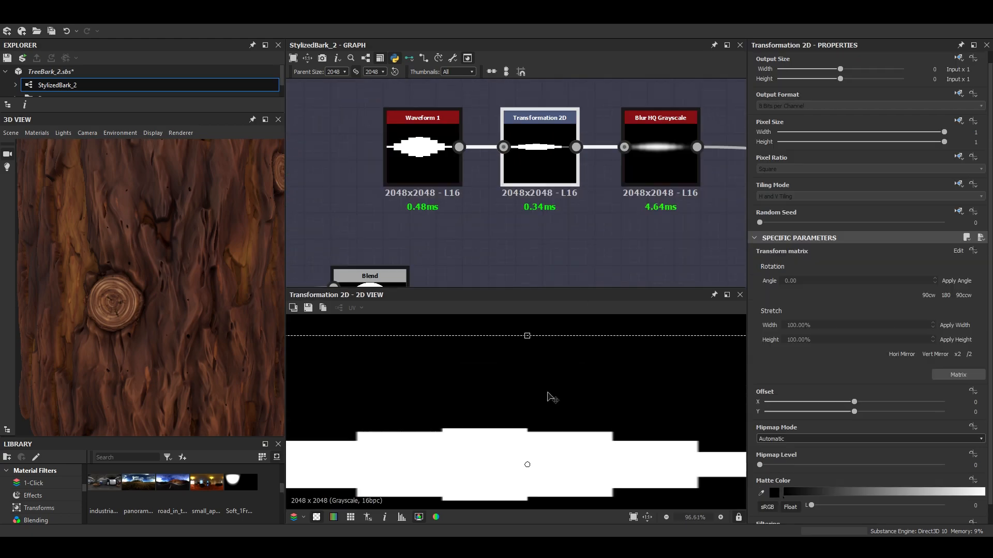
pyautogui.scroll(-5, 549, 397)
pyautogui.scroll(2, 550, 397)
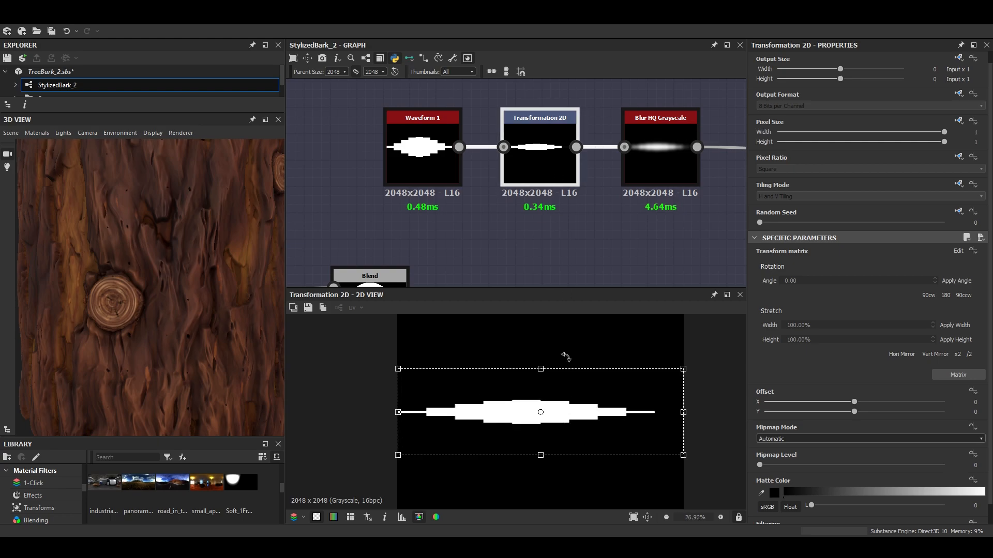
pyautogui.scroll(-2, 549, 197)
pyautogui.scroll(-3, 590, 429)
pyautogui.scroll(2, 541, 399)
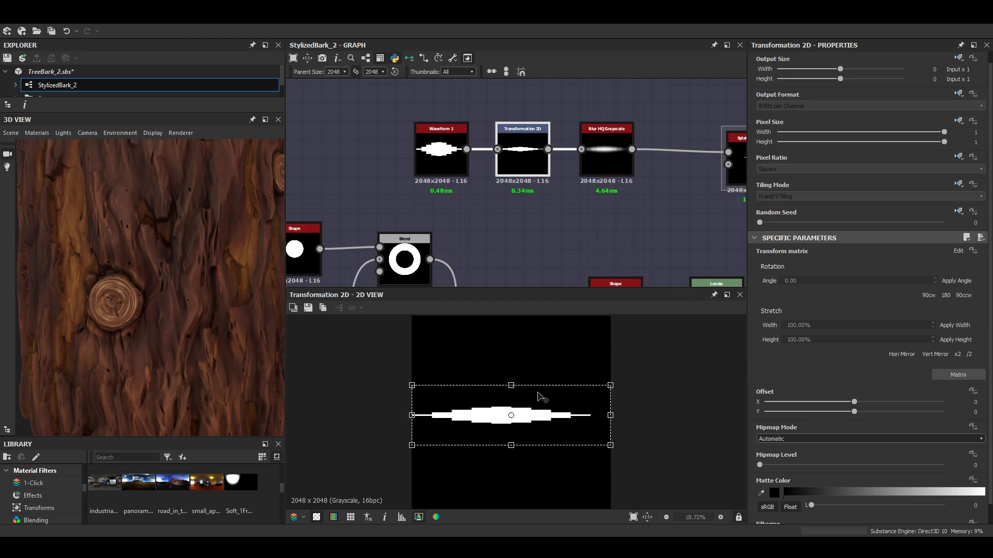
# Preview the blurred crack shape and the Splatter Circular node, and inspect the splatter's Pattern and Position parameters.
pyautogui.click(619, 153)
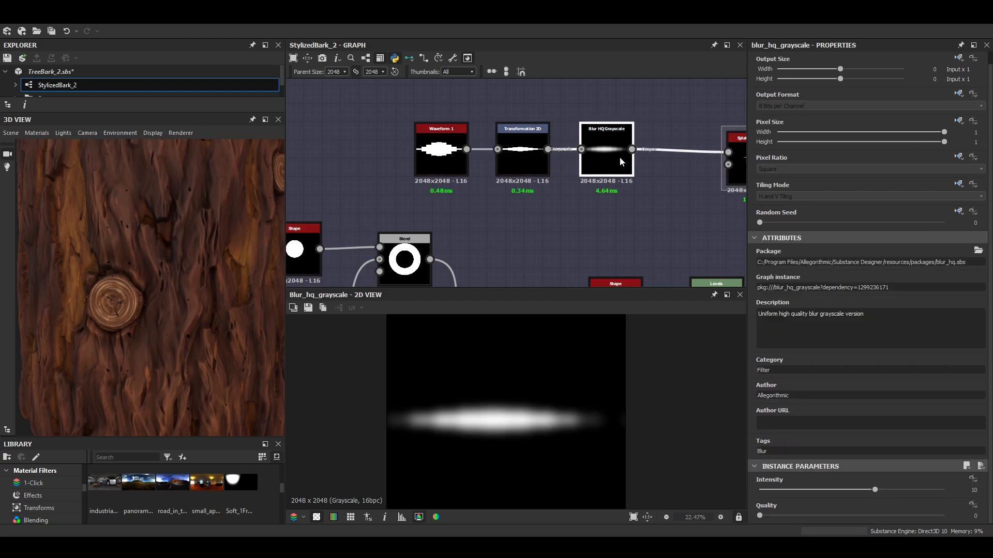
pyautogui.moveTo(620, 156); pyautogui.dragTo(461, 163, button='middle')
pyautogui.click(602, 166)
pyautogui.scroll(-6, 840, 438)
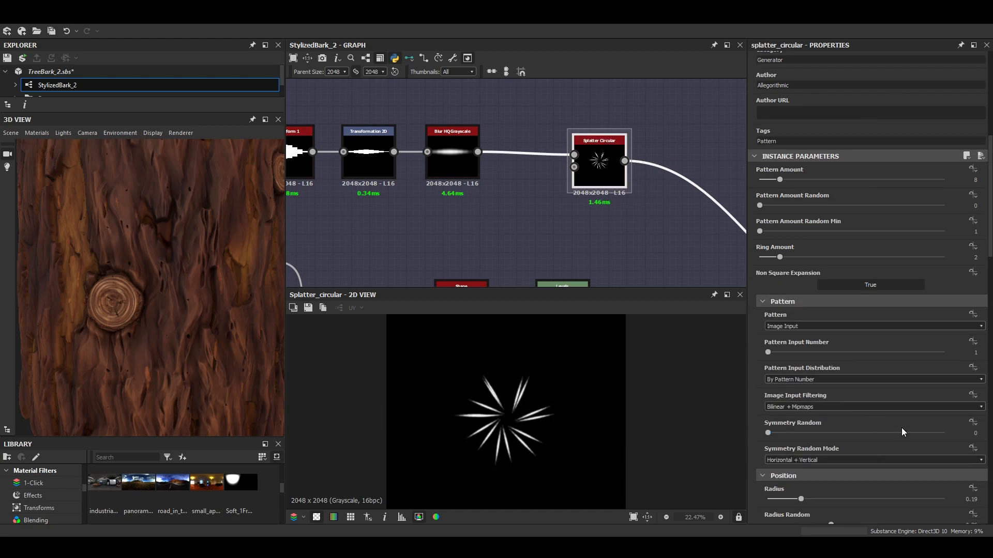
pyautogui.scroll(-3, 935, 470)
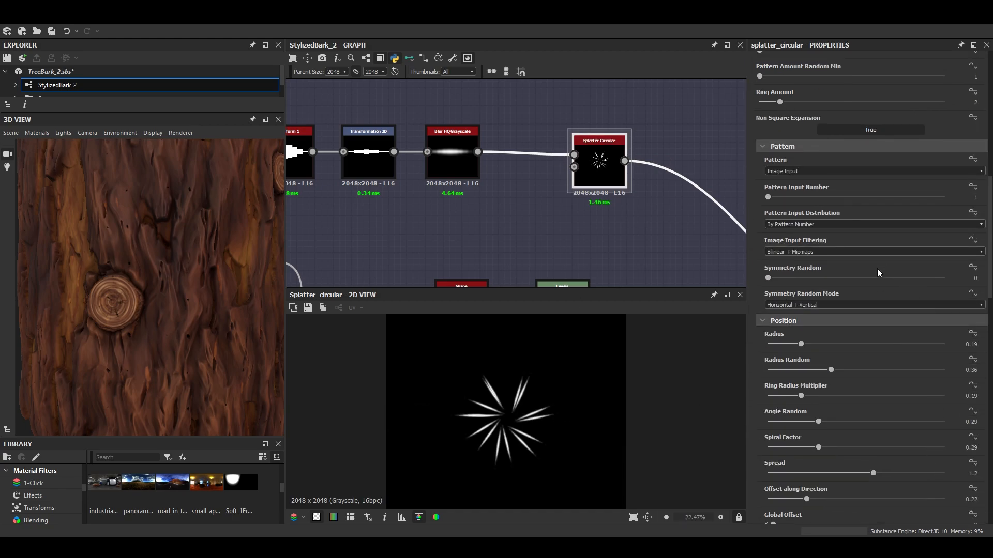
pyautogui.scroll(-3, 941, 433)
pyautogui.scroll(2, 931, 473)
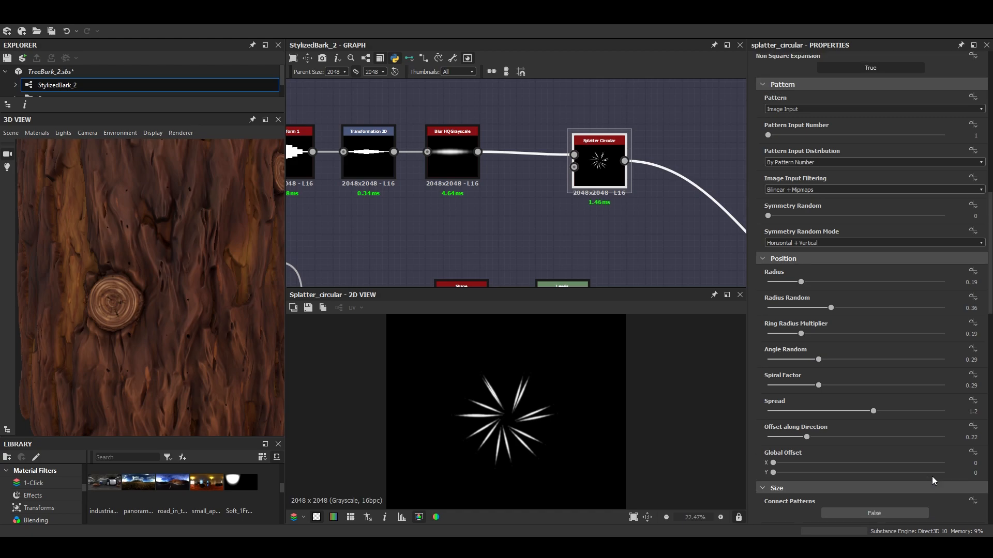
# Follow Splatter Circular's output towards the Blend and recheck its pattern amount, ring amount and spread settings.
pyautogui.moveTo(596, 203); pyautogui.dragTo(483, 150, button='middle')
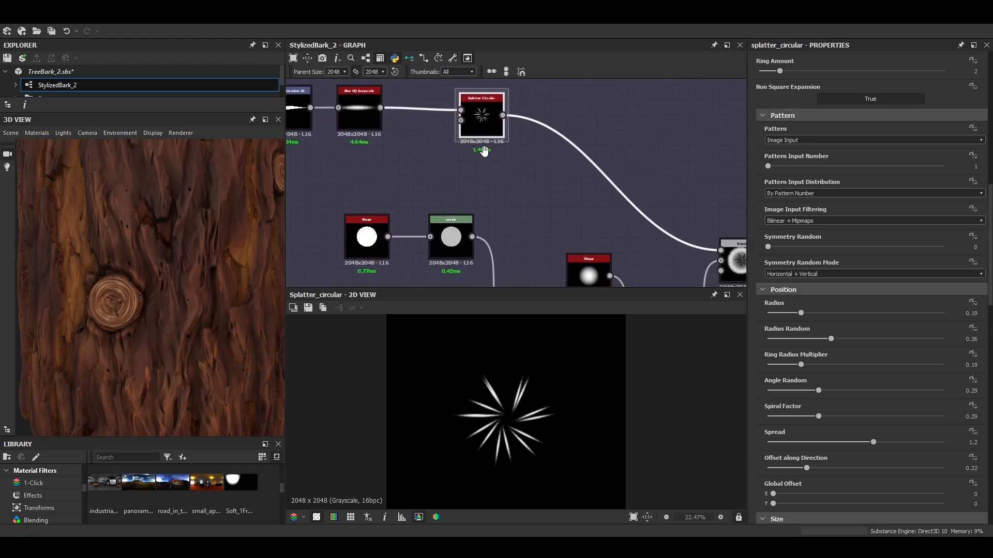
pyautogui.moveTo(563, 199); pyautogui.dragTo(522, 135, button='middle')
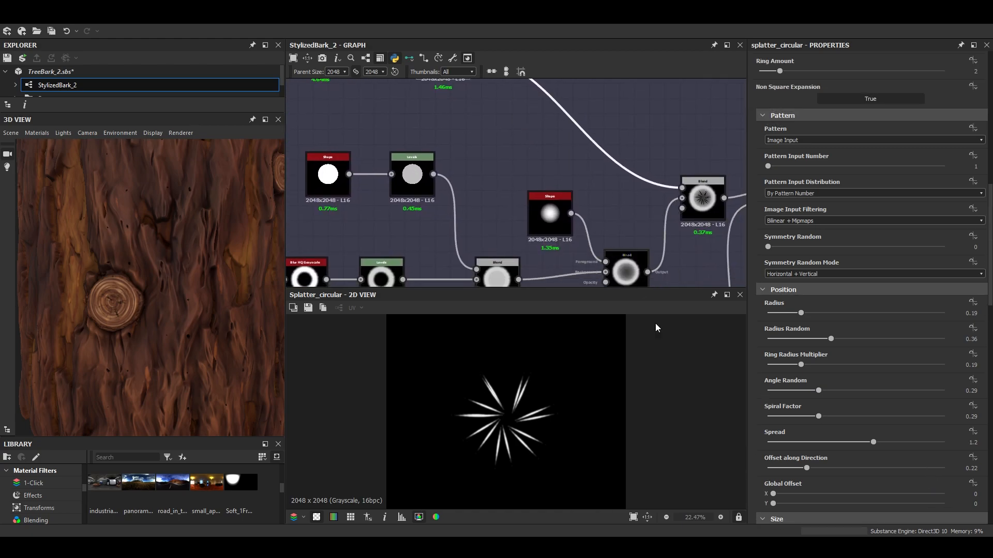
pyautogui.scroll(3, 857, 269)
pyautogui.scroll(2, 871, 270)
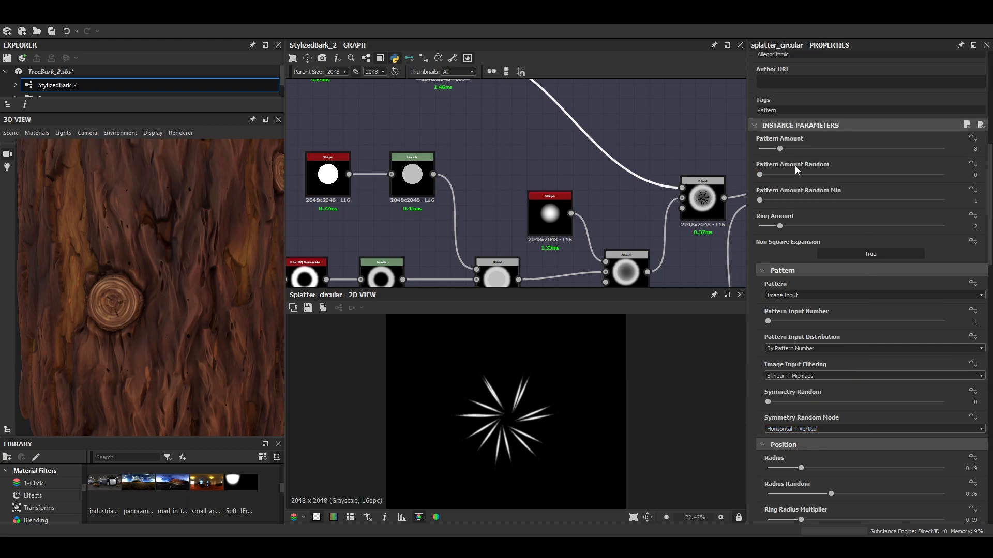
pyautogui.scroll(-5, 883, 373)
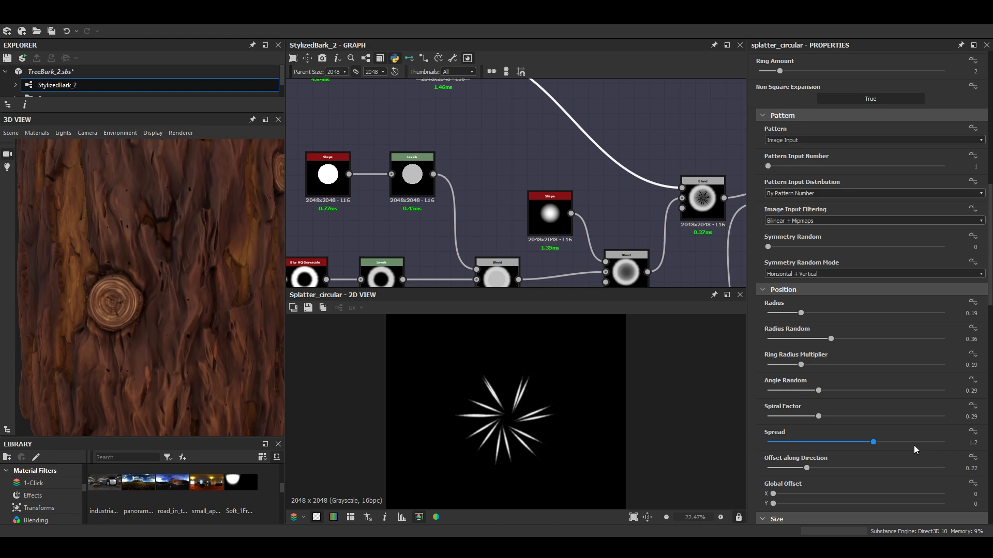
pyautogui.scroll(3, 914, 445)
# Preview the Blend that subtracts the radial cracks and the Slope Blur Grayscale after it, examining how the cracks are distorted.
pyautogui.moveTo(612, 211); pyautogui.dragTo(495, 190, button='middle')
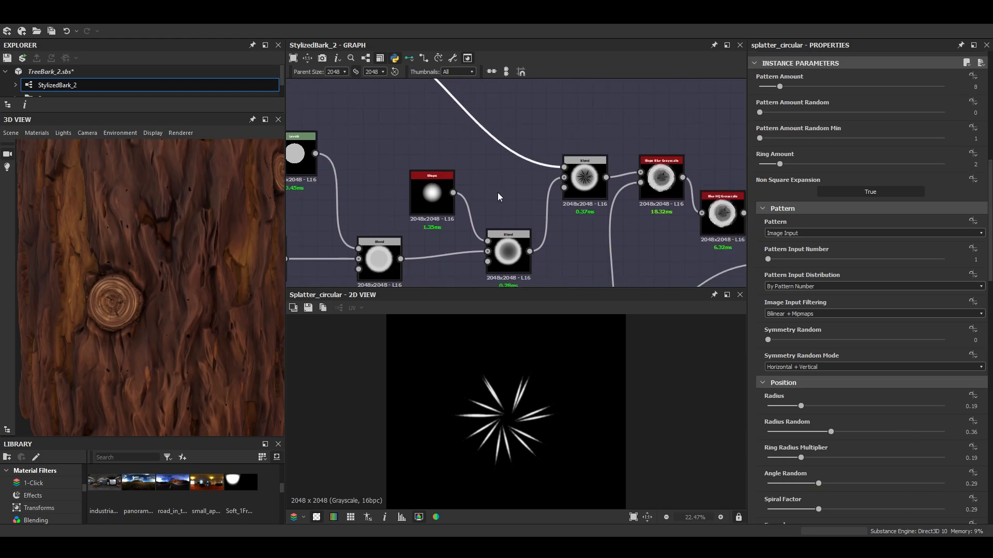
pyautogui.doubleClick(576, 178)
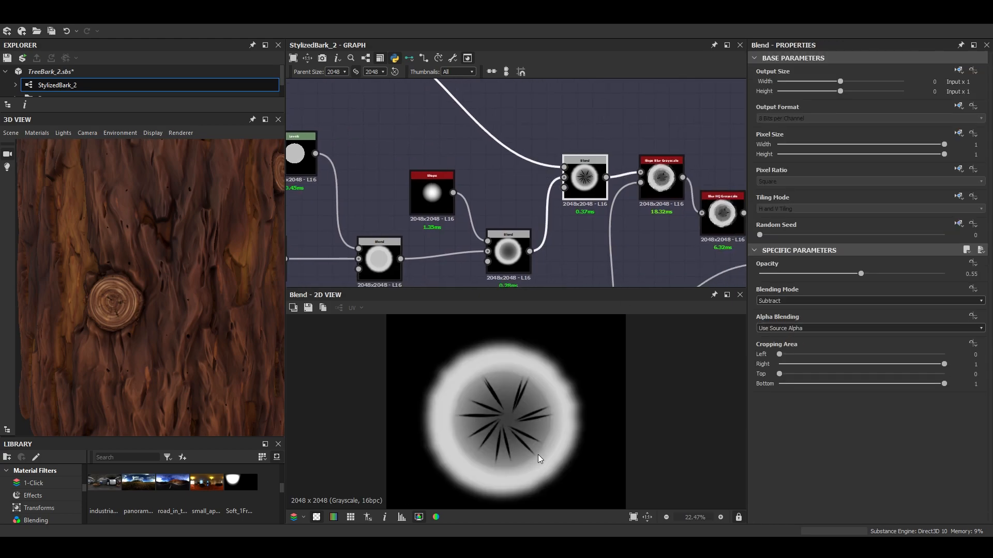
pyautogui.moveTo(663, 190); pyautogui.dragTo(555, 168, button='middle')
pyautogui.doubleClick(554, 167)
pyautogui.scroll(5, 516, 411)
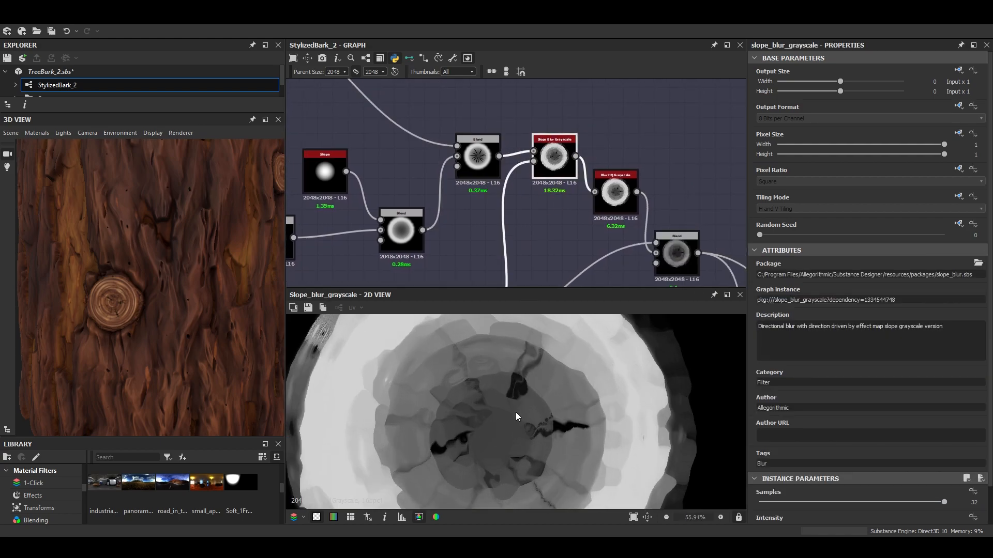
pyautogui.moveTo(545, 207); pyautogui.dragTo(553, 200, button='middle')
pyautogui.scroll(-3, 523, 409)
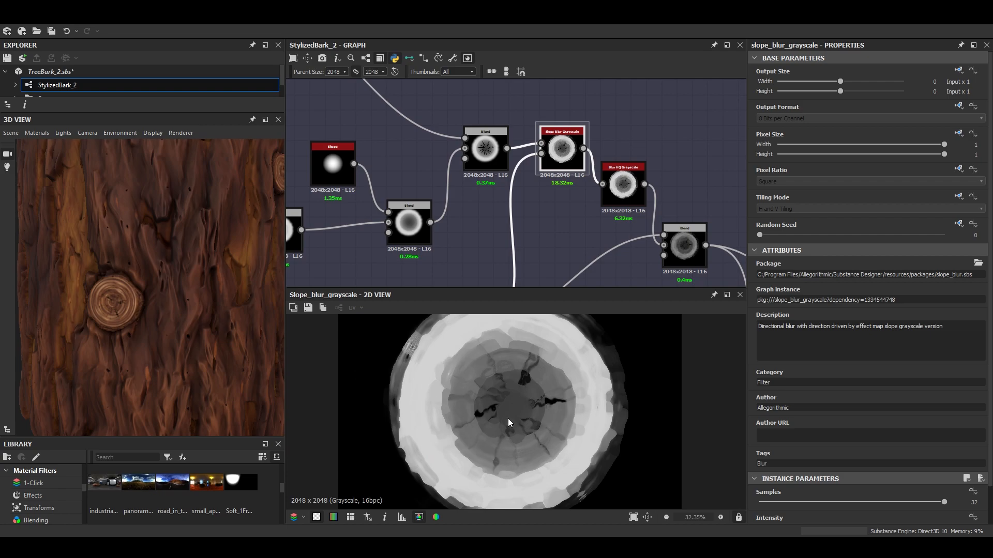
# Trace the Slope Blur's slope input back to its Blur HQ Grayscale source and preview the blurred circular rings.
pyautogui.moveTo(488, 156); pyautogui.dragTo(486, 148)
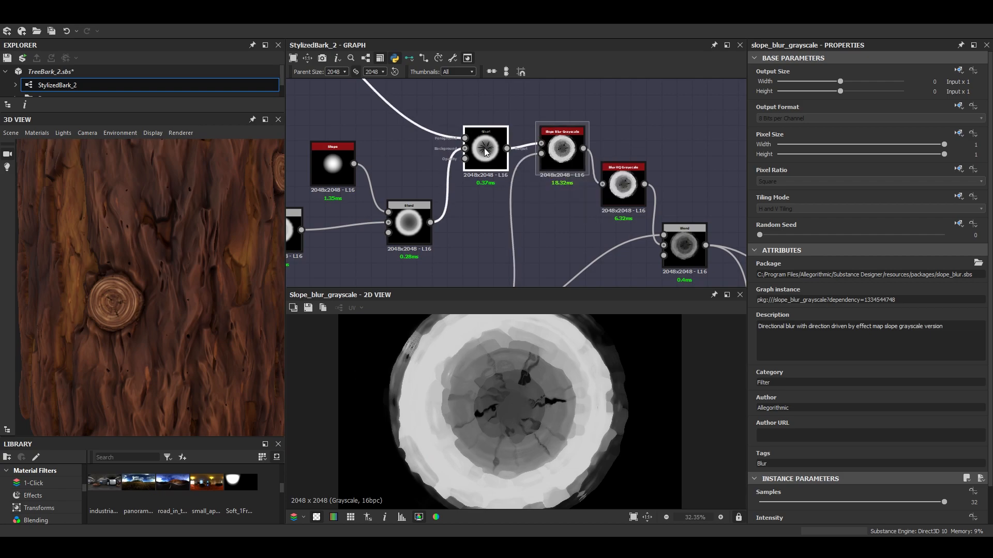
pyautogui.scroll(-4, 568, 199)
pyautogui.scroll(6, 540, 179)
pyautogui.moveTo(513, 210); pyautogui.dragTo(554, 232, button='middle')
pyautogui.scroll(1, 601, 143)
pyautogui.scroll(-2, 601, 143)
pyautogui.moveTo(597, 163); pyautogui.dragTo(624, 151, button='middle')
pyautogui.scroll(2, 578, 206)
pyautogui.click(390, 207)
pyautogui.doubleClick(388, 191)
pyautogui.scroll(-2, 563, 186)
pyautogui.scroll(3, 536, 219)
pyautogui.moveTo(507, 219); pyautogui.dragTo(544, 234, button='middle')
pyautogui.scroll(-2, 635, 192)
pyautogui.doubleClick(654, 178)
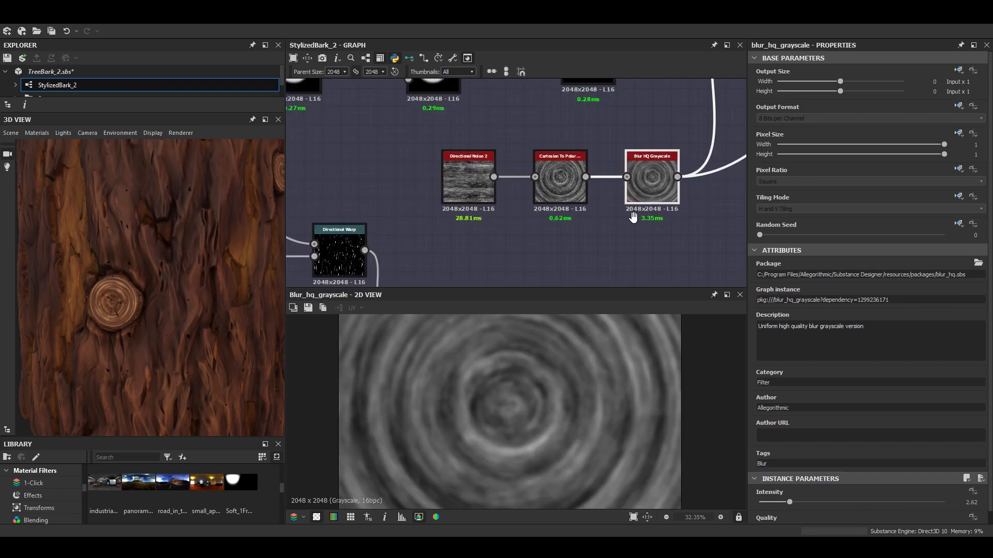
pyautogui.moveTo(654, 177); pyautogui.dragTo(542, 196, button='middle')
pyautogui.scroll(-2, 507, 411)
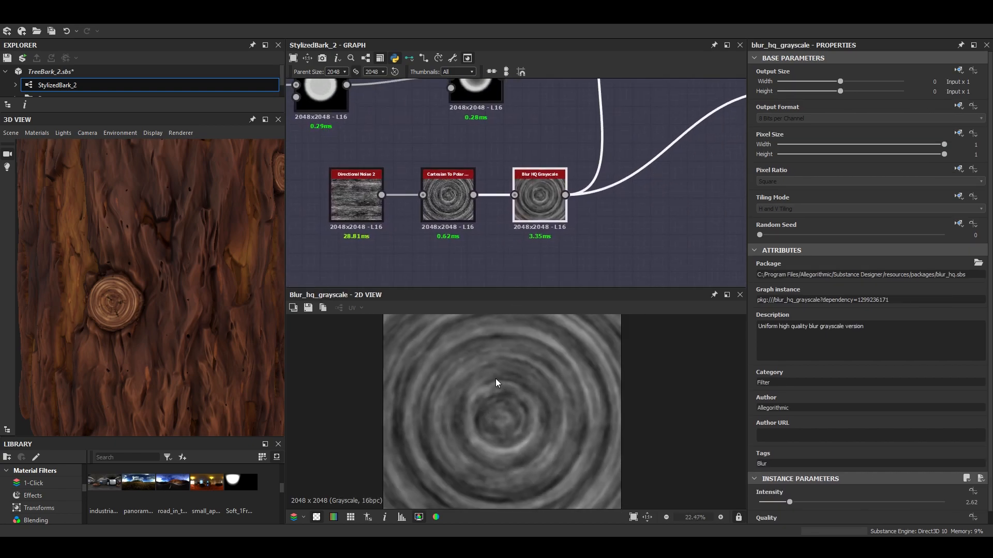
# Inspect the instance parameters of Directional Noise 2 and preview the Cartesian To Polar Grayscale node it feeds.
pyautogui.scroll(2, 433, 212)
pyautogui.doubleClick(362, 202)
pyautogui.scroll(1, 370, 228)
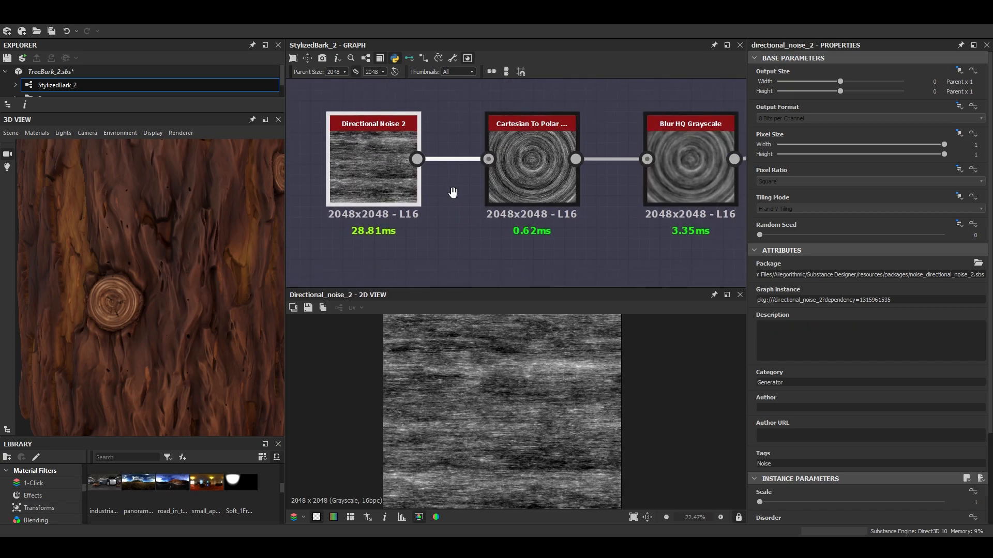
pyautogui.scroll(-2, 848, 393)
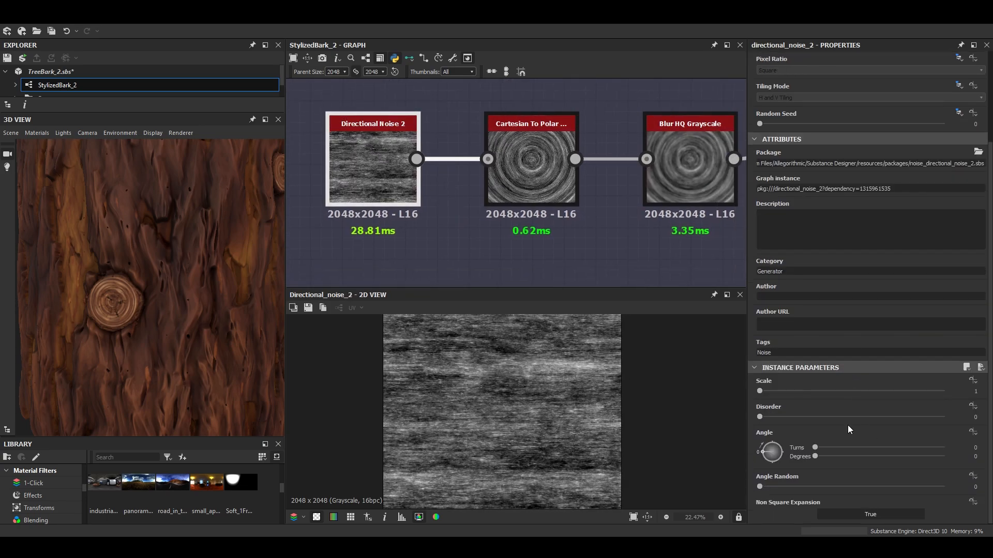
pyautogui.moveTo(542, 171); pyautogui.dragTo(473, 180, button='middle')
pyautogui.doubleClick(473, 180)
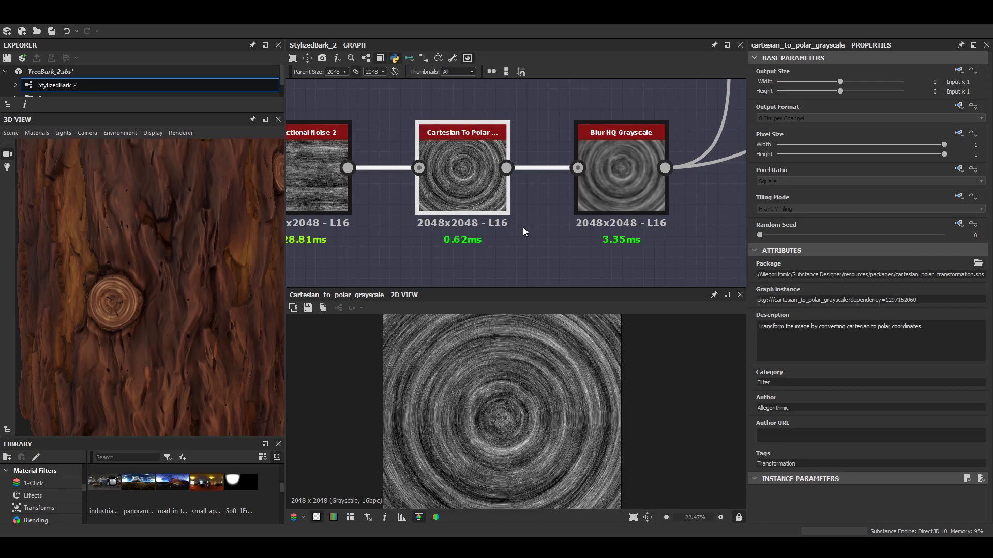
# Preview the Blur HQ Grayscale node fed by the Cartesian To Polar node and inspect its Intensity.
pyautogui.moveTo(523, 228); pyautogui.dragTo(529, 220, button='middle')
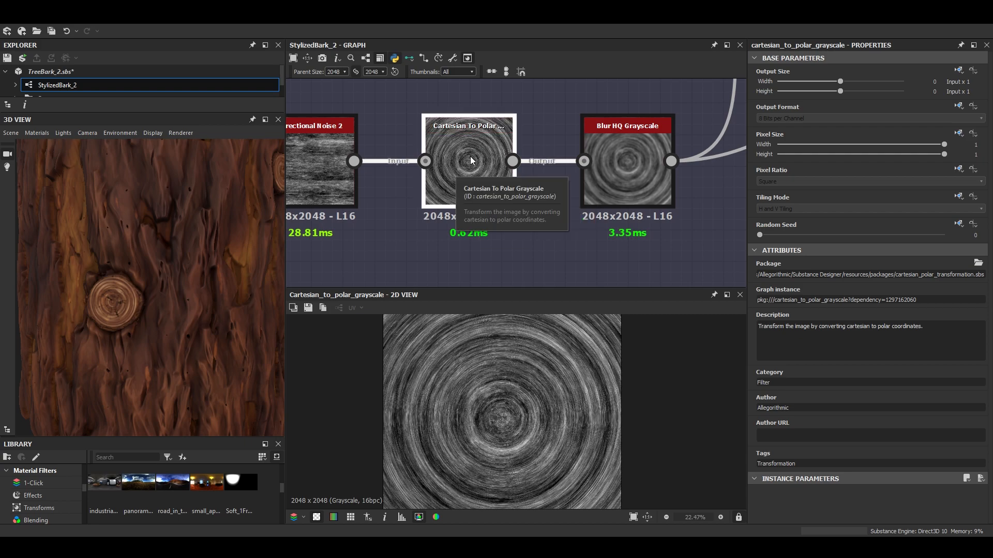
pyautogui.moveTo(625, 170); pyautogui.dragTo(547, 184, button='middle')
pyautogui.click(555, 182)
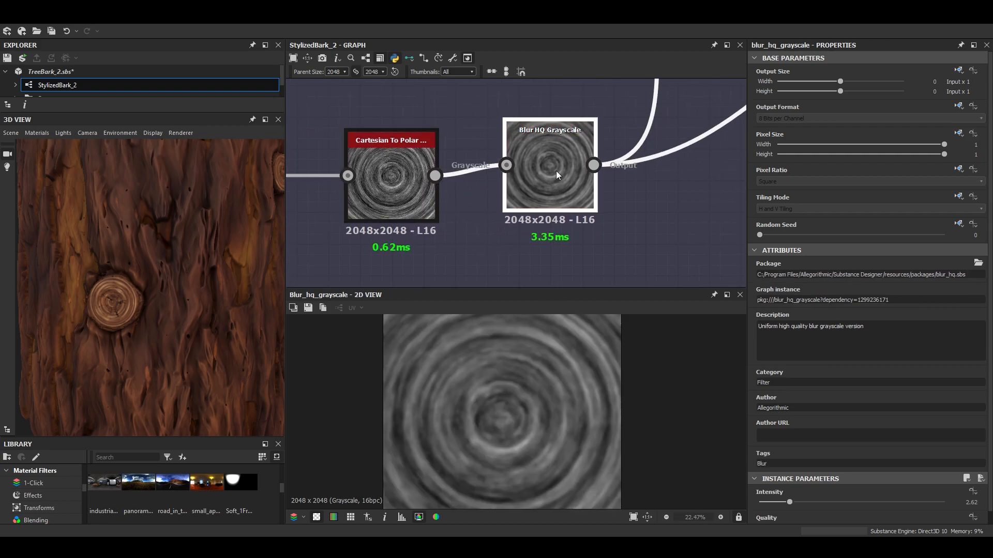
pyautogui.scroll(-4, 516, 179)
pyautogui.scroll(-3, 191, 291)
# Examine the wood knots and surrounding cracks on the bark in the 3D preview, up close and from afar.
pyautogui.moveTo(191, 290)
pyautogui.mouseDown()
pyautogui.moveTo(213, 305)
pyautogui.moveTo(175, 295)
pyautogui.mouseUp()
pyautogui.scroll(5, 179, 297)
pyautogui.scroll(-4, 194, 298)
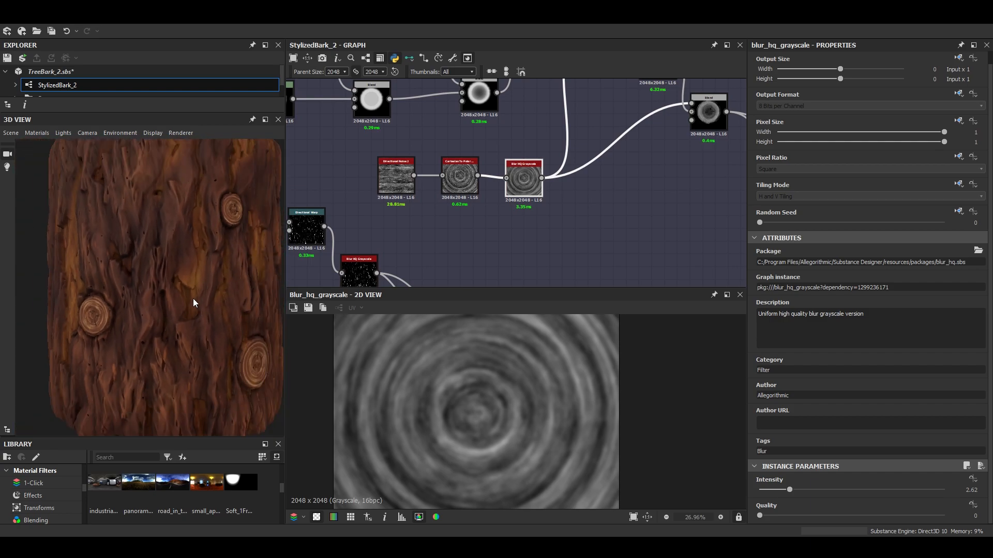
pyautogui.scroll(5, 188, 298)
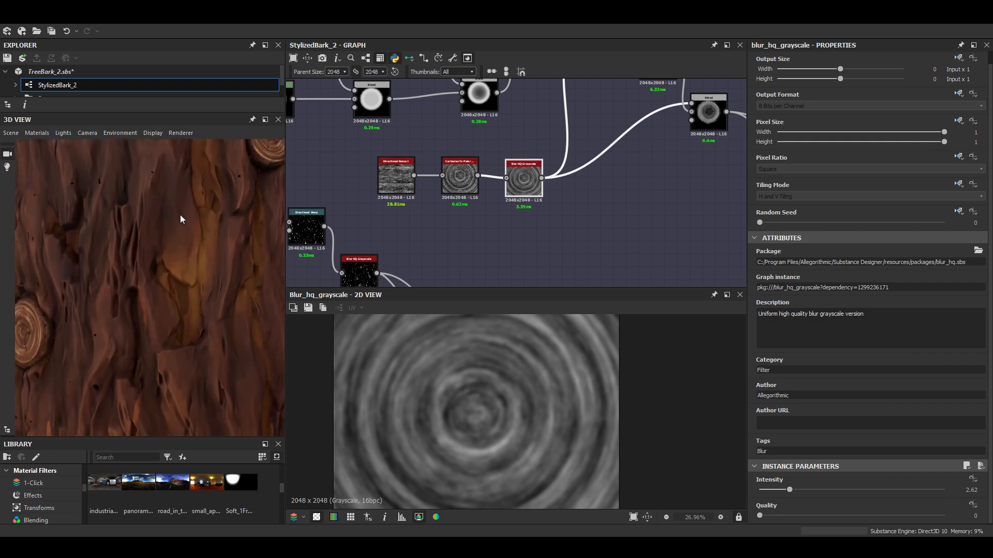
pyautogui.scroll(-4, 175, 230)
pyautogui.moveTo(173, 256); pyautogui.dragTo(187, 290)
pyautogui.scroll(4, 483, 182)
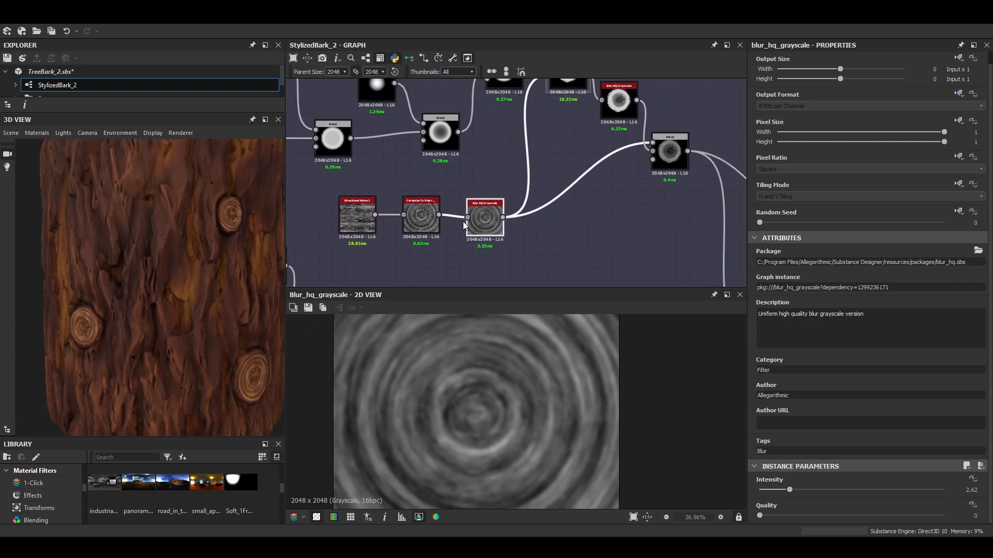
# Preview the Slope Blur Grayscale driven by the blurred rings and check its Samples, Intensity and Mode.
pyautogui.moveTo(489, 191); pyautogui.dragTo(448, 242, button='middle')
pyautogui.scroll(-2, 464, 212)
pyautogui.moveTo(510, 123); pyautogui.dragTo(510, 131)
pyautogui.doubleClick(511, 135)
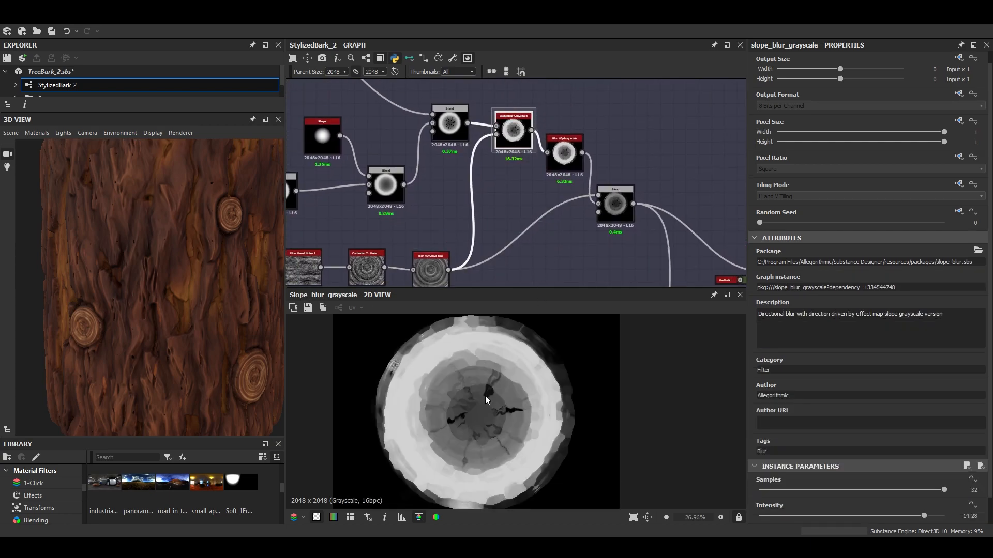
pyautogui.scroll(2, 486, 394)
pyautogui.scroll(-1, 864, 464)
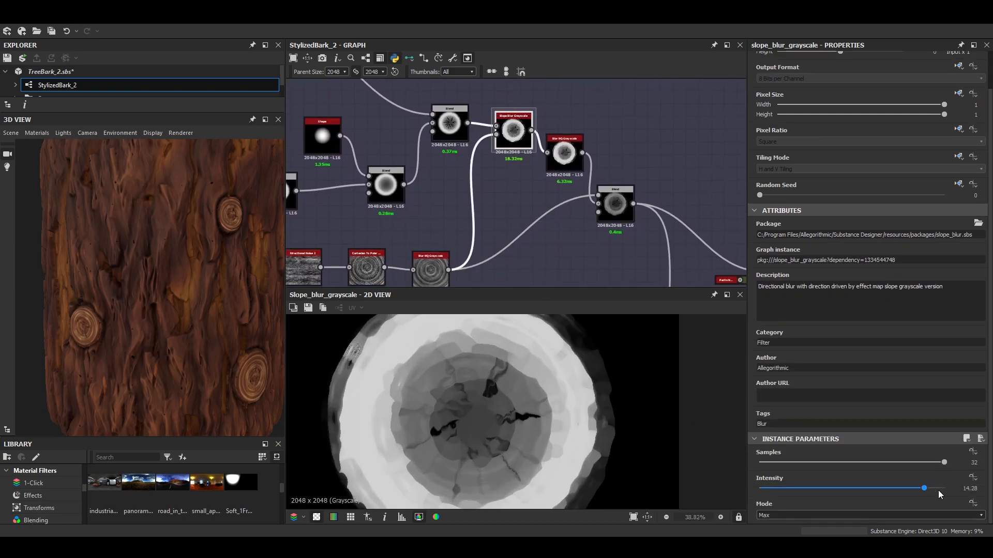
# Preview the Blur HQ Grayscale after the slope blur and lower its Quality to the minimum.
pyautogui.doubleClick(574, 155)
pyautogui.scroll(1, 480, 411)
pyautogui.scroll(2, 495, 392)
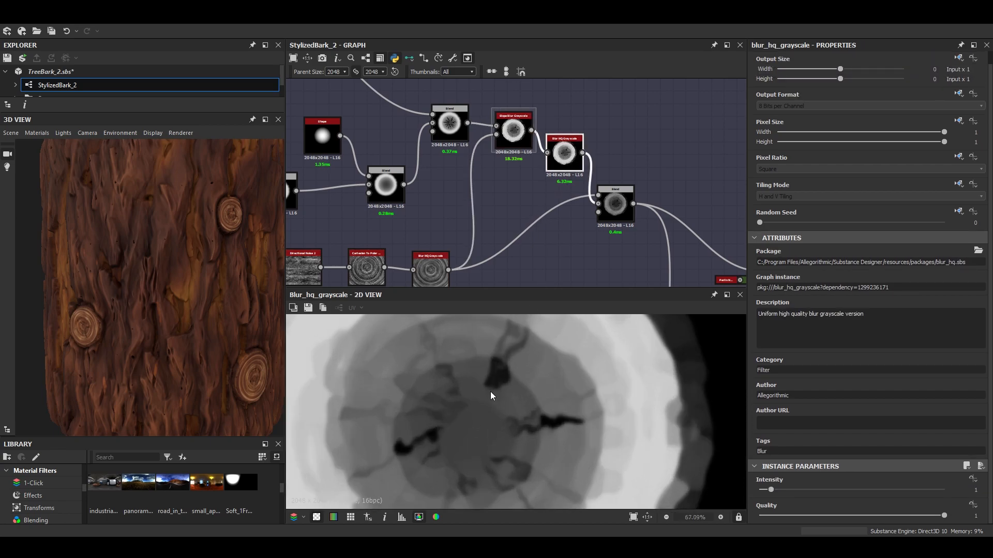
pyautogui.moveTo(945, 515); pyautogui.dragTo(764, 514)
# Preview the Multiply Blend that lays the polar rings over the knot and compare it with its blurred rings input.
pyautogui.click(615, 202)
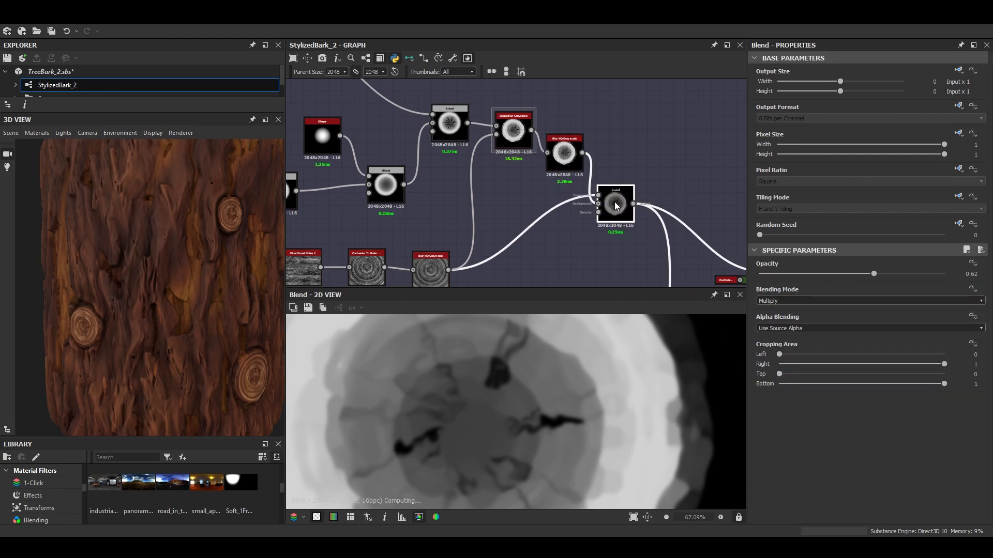
pyautogui.moveTo(553, 233); pyautogui.dragTo(516, 200, button='middle')
pyautogui.scroll(-3, 529, 394)
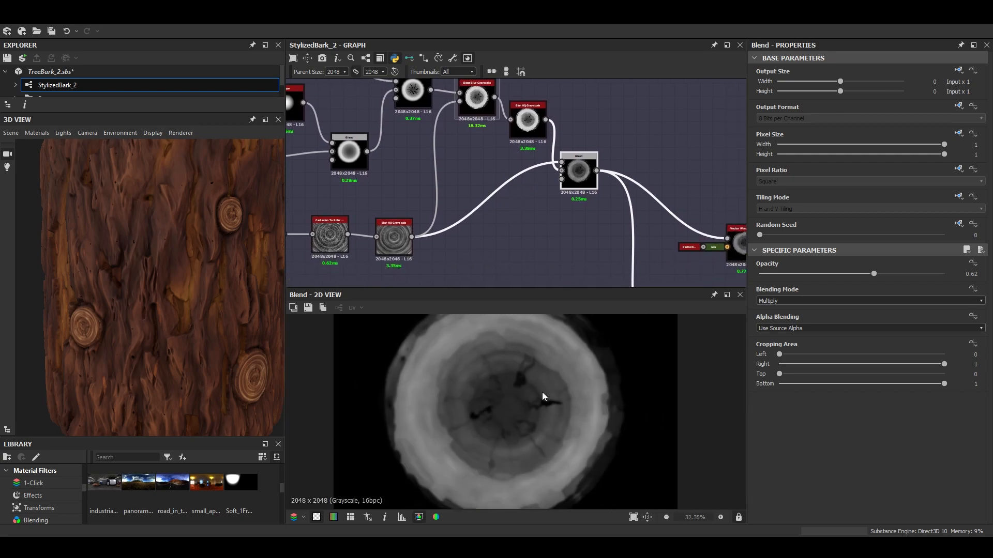
pyautogui.scroll(2, 393, 249)
pyautogui.doubleClick(402, 237)
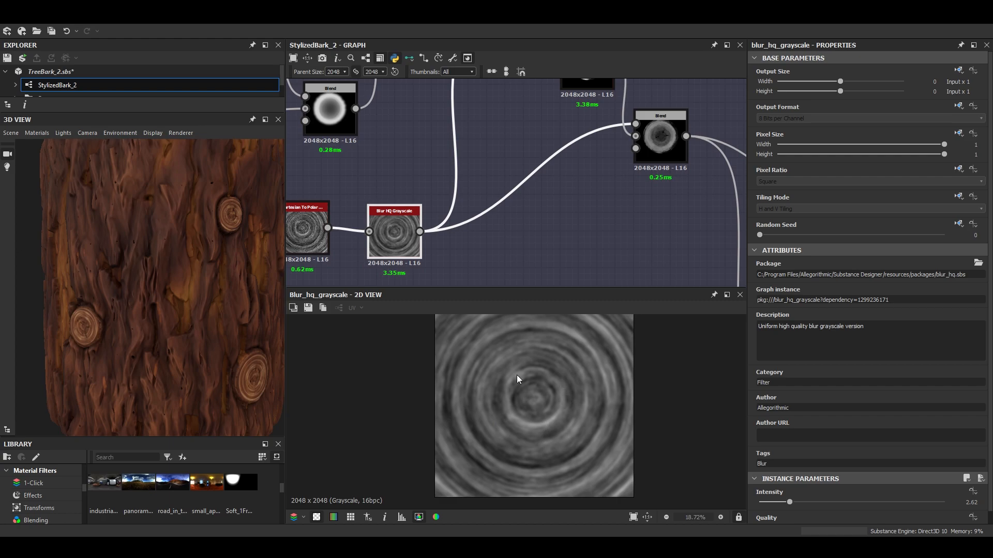
pyautogui.doubleClick(656, 134)
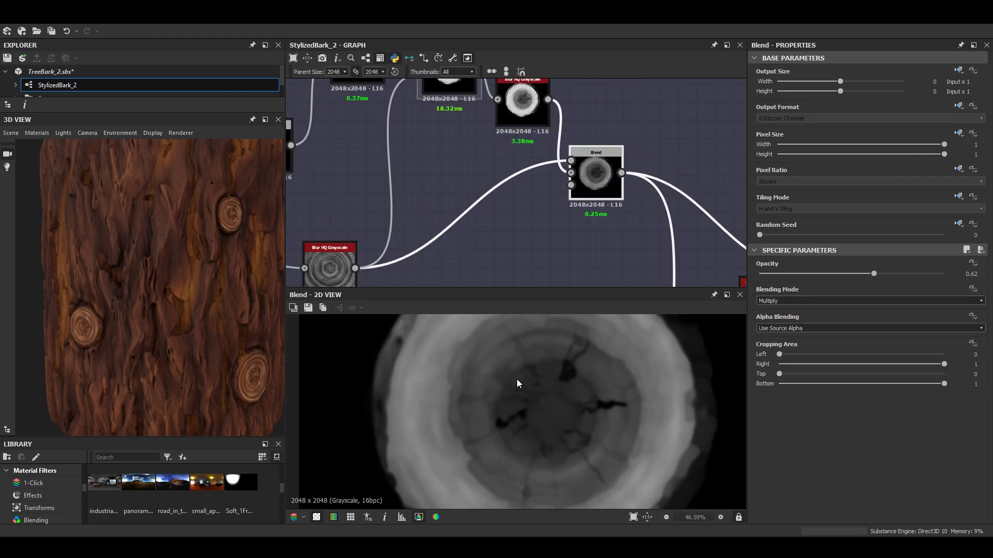
pyautogui.moveTo(516, 378); pyautogui.dragTo(507, 439, button='middle')
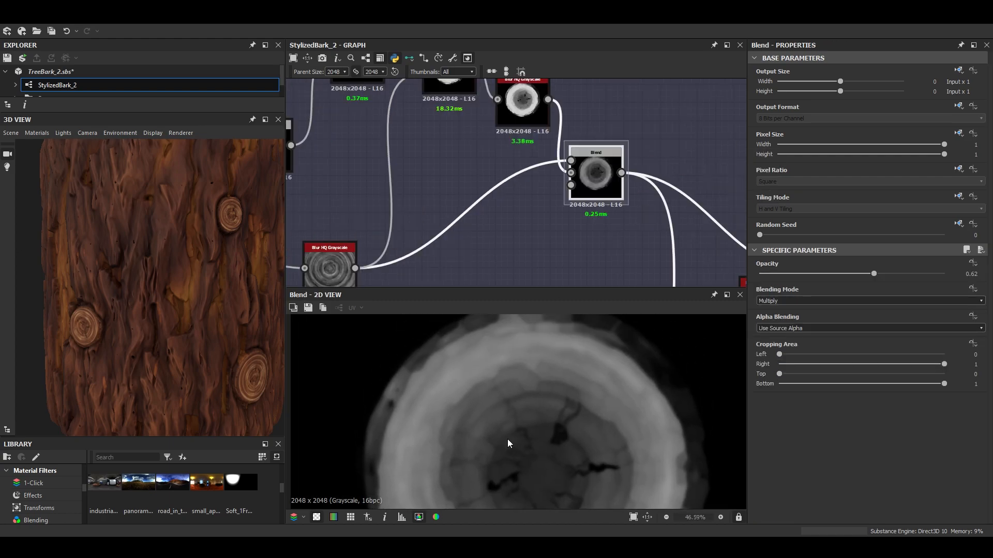
pyautogui.scroll(1, 520, 401)
# Compare the blurred knot before the Multiply Blend with the Blend's result, examining the rings and cracks.
pyautogui.doubleClick(523, 101)
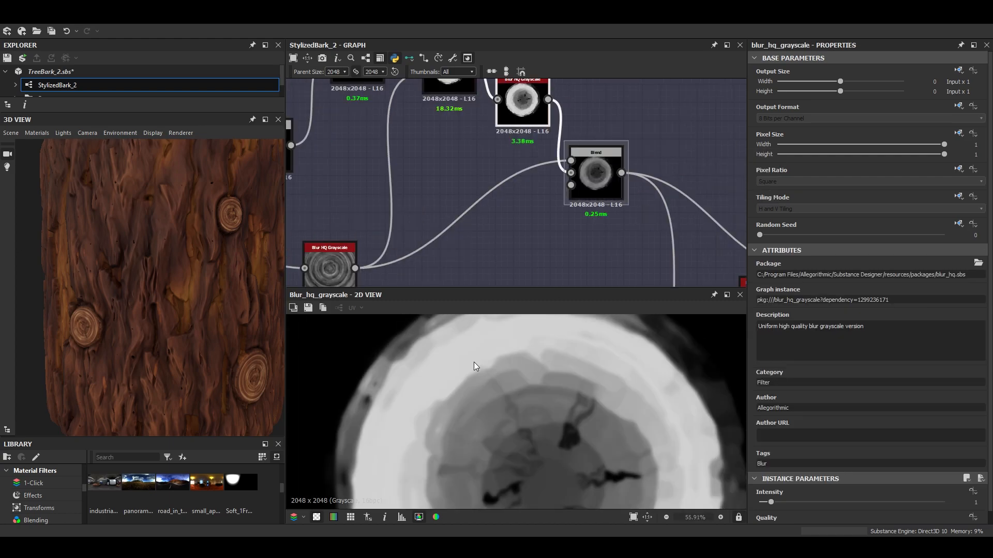
pyautogui.doubleClick(591, 155)
pyautogui.scroll(-1, 459, 365)
pyautogui.moveTo(418, 405); pyautogui.dragTo(412, 371, button='middle')
pyautogui.moveTo(410, 441); pyautogui.dragTo(405, 372, button='middle')
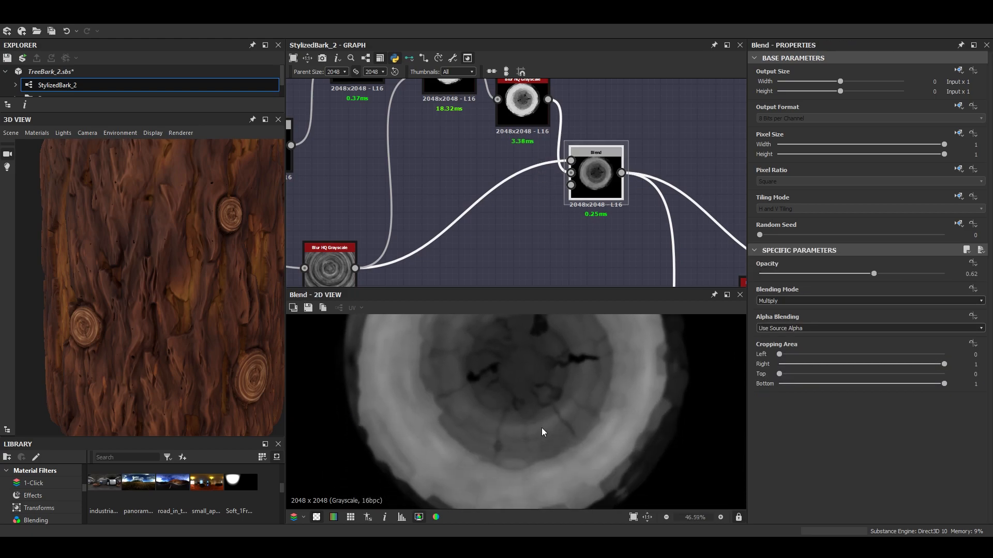
pyautogui.scroll(-2, 524, 401)
pyautogui.moveTo(640, 203); pyautogui.dragTo(560, 192, button='middle')
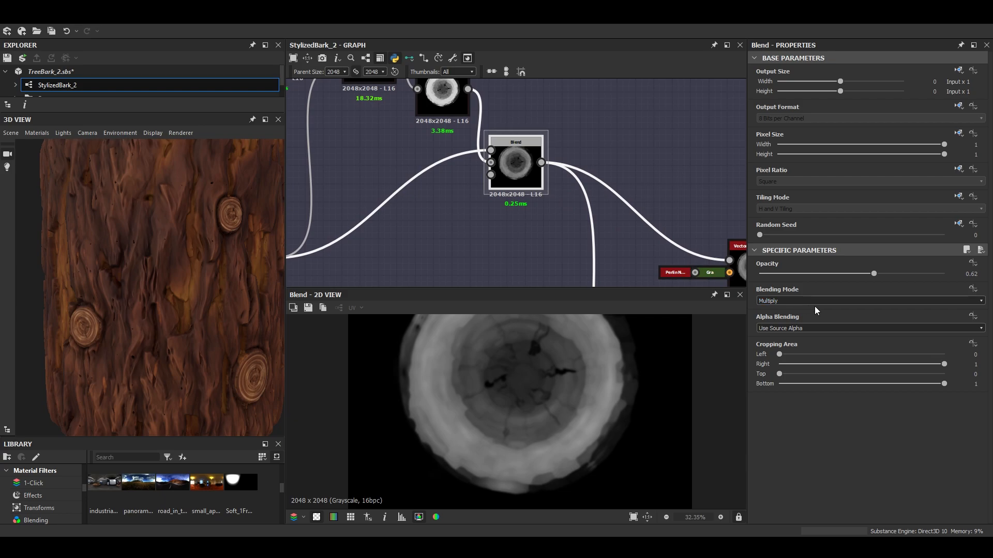
# Follow the Multiply Blend's output to the Vector Warp Grayscale, Transformation 2D and combining Blend nodes.
pyautogui.scroll(-2, 645, 219)
pyautogui.moveTo(644, 217); pyautogui.dragTo(537, 197, button='middle')
pyautogui.moveTo(606, 240); pyautogui.dragTo(604, 222, button='middle')
pyautogui.scroll(-2, 604, 221)
pyautogui.scroll(-2, 490, 411)
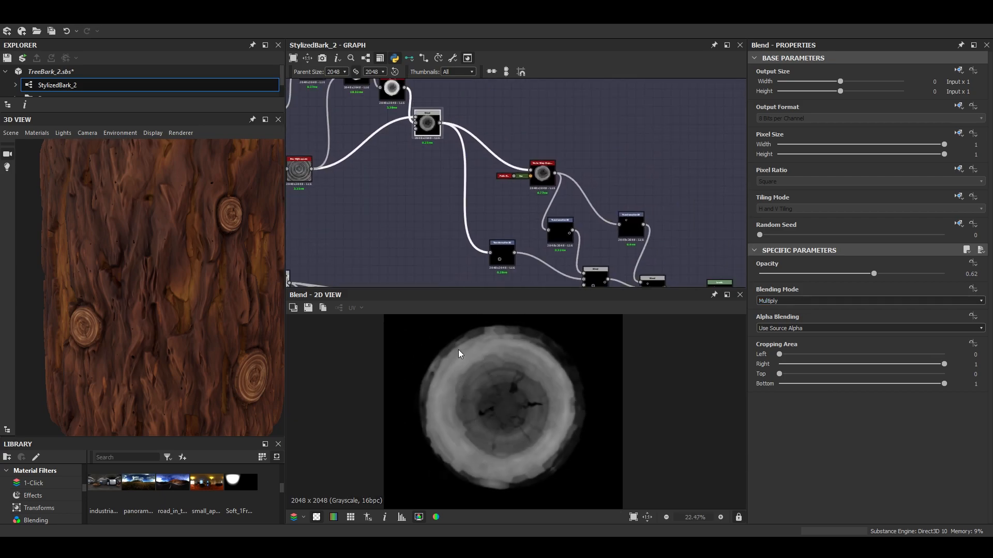
pyautogui.moveTo(480, 163); pyautogui.dragTo(409, 136, button='middle')
pyautogui.scroll(-3, 462, 178)
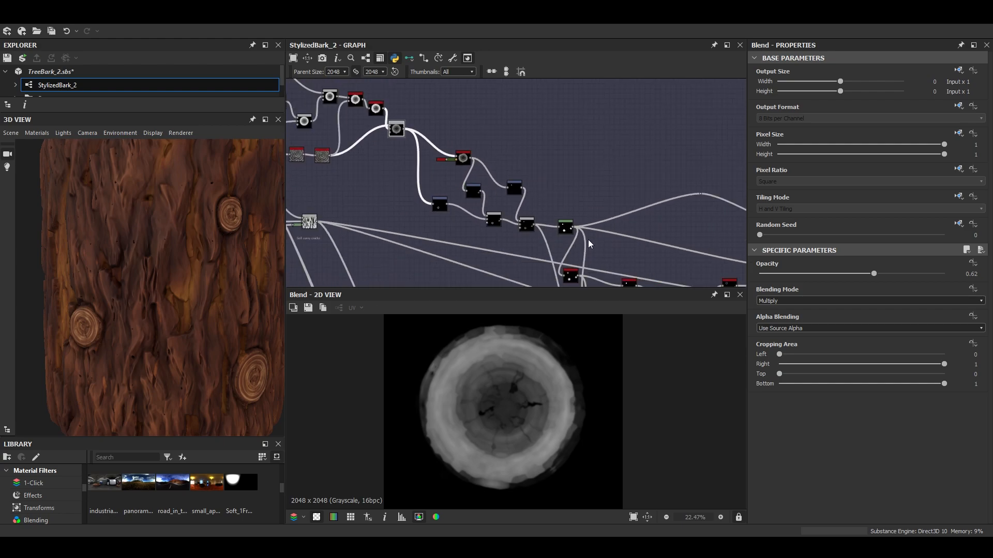
pyautogui.scroll(-2, 489, 368)
pyautogui.scroll(2, 533, 224)
pyautogui.scroll(2, 572, 233)
pyautogui.scroll(-2, 572, 230)
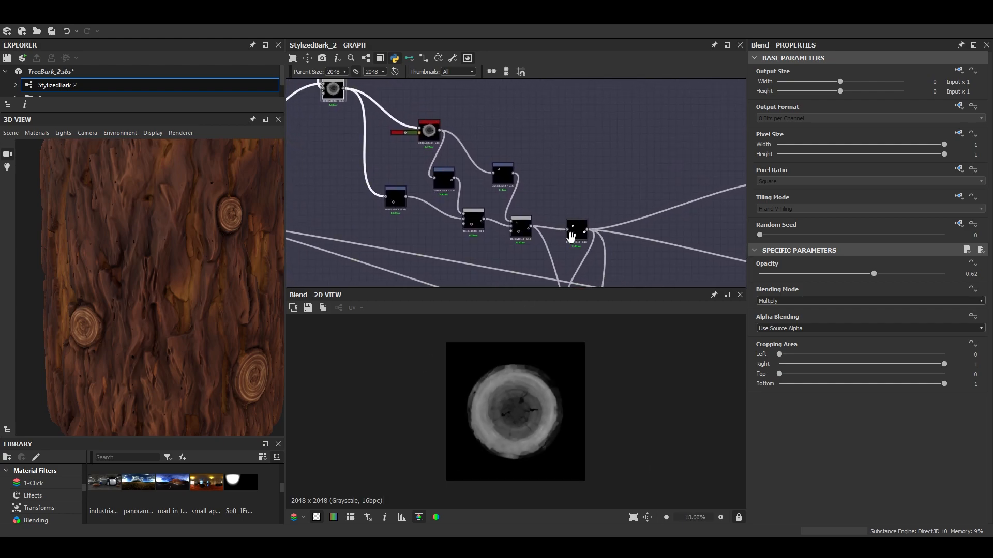
pyautogui.moveTo(454, 181); pyautogui.dragTo(465, 188, button='middle')
pyautogui.scroll(2, 433, 193)
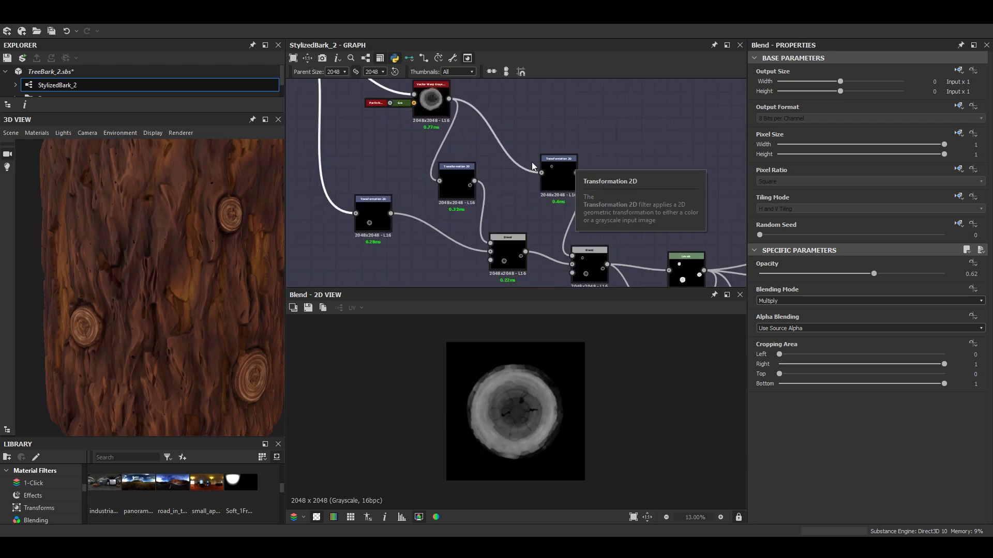
# Preview the Vector Warp Grayscale and compare its knot outline with the Multiply Blend that feeds it.
pyautogui.moveTo(437, 133); pyautogui.dragTo(477, 166, button='middle')
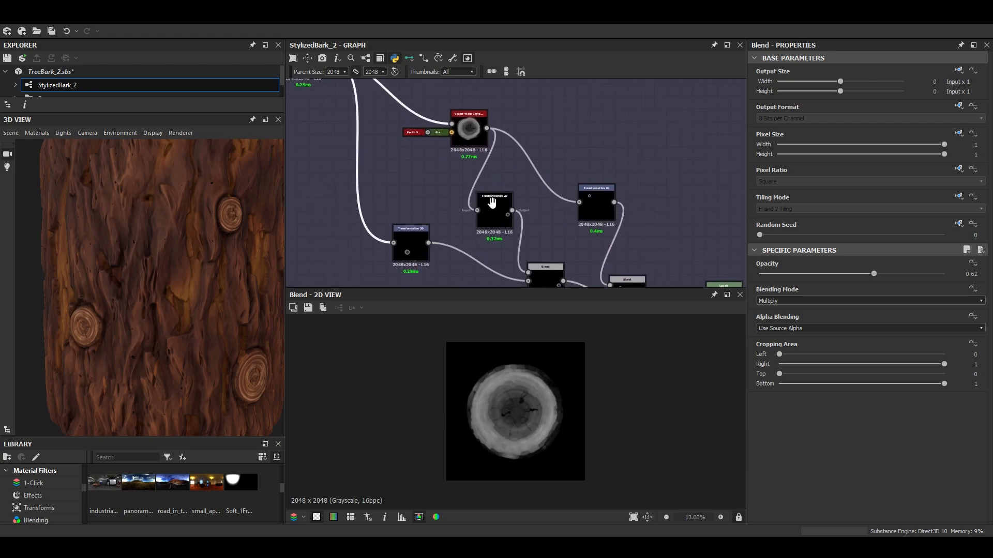
pyautogui.click(475, 132)
pyautogui.scroll(4, 524, 426)
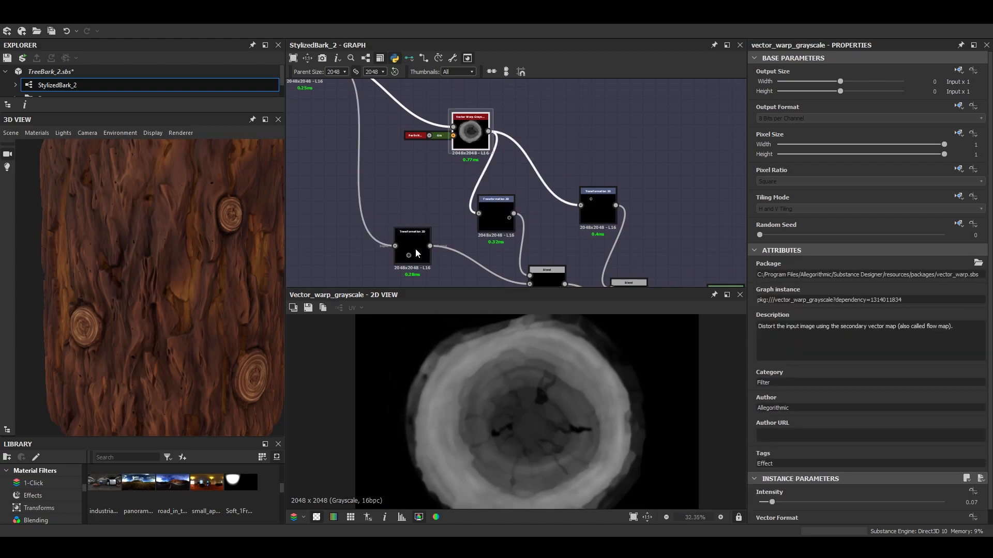
pyautogui.moveTo(423, 223); pyautogui.dragTo(528, 293, button='middle')
pyautogui.doubleClick(413, 119)
pyautogui.scroll(-2, 555, 396)
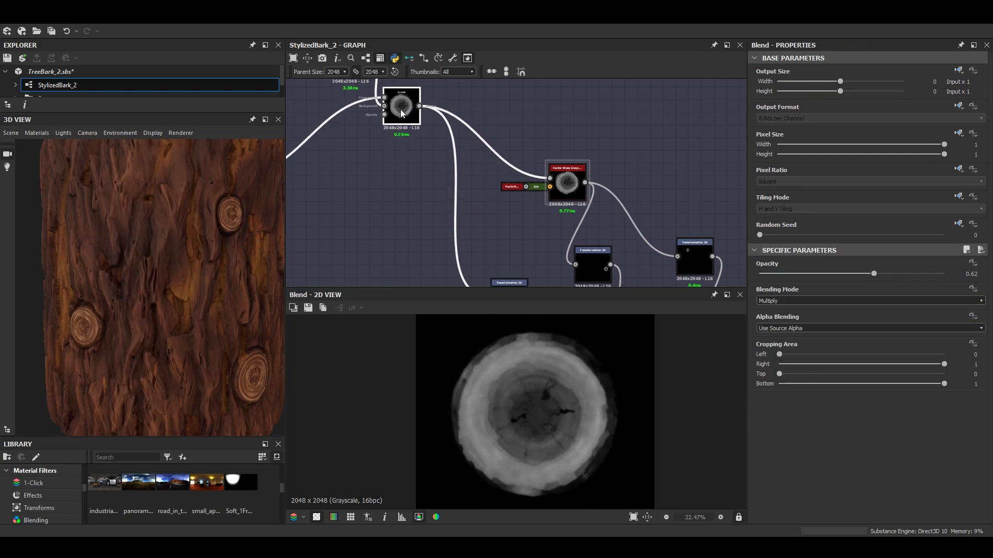
# Preview the Vector Warp Grayscale again and inspect the warped knot shape along with its Intensity and Vector Format.
pyautogui.moveTo(548, 218); pyautogui.dragTo(502, 181, button='middle')
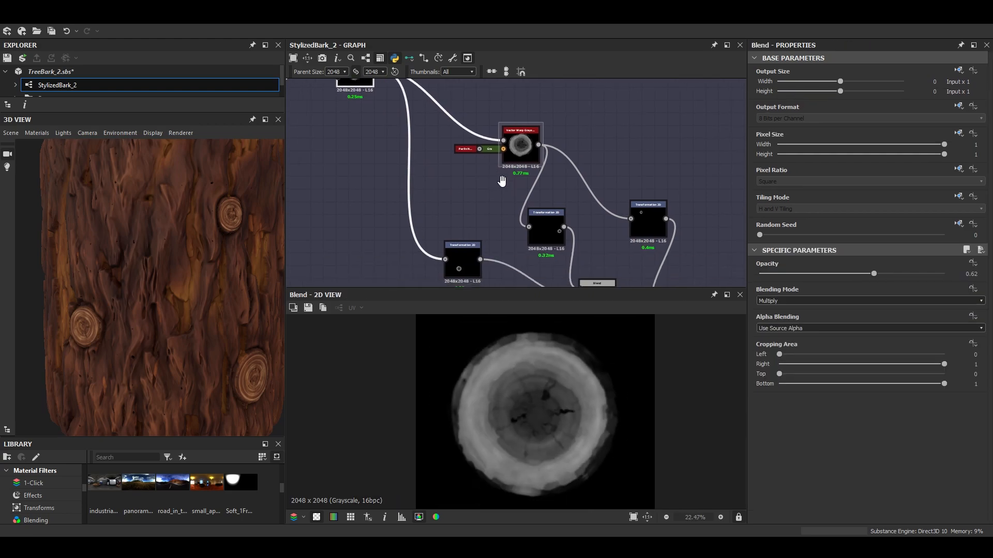
pyautogui.doubleClick(518, 150)
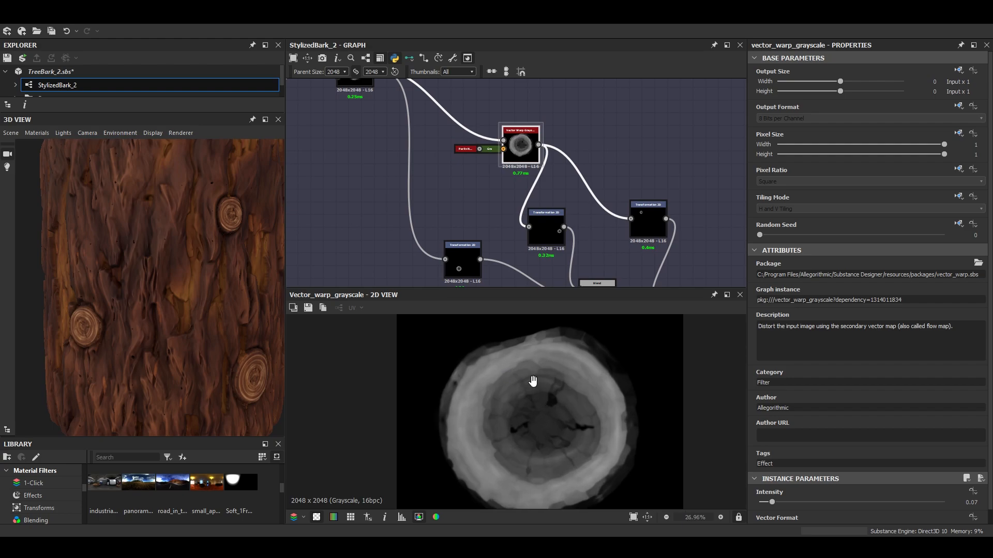
pyautogui.scroll(1, 558, 400)
pyautogui.moveTo(547, 417); pyautogui.dragTo(553, 435, button='middle')
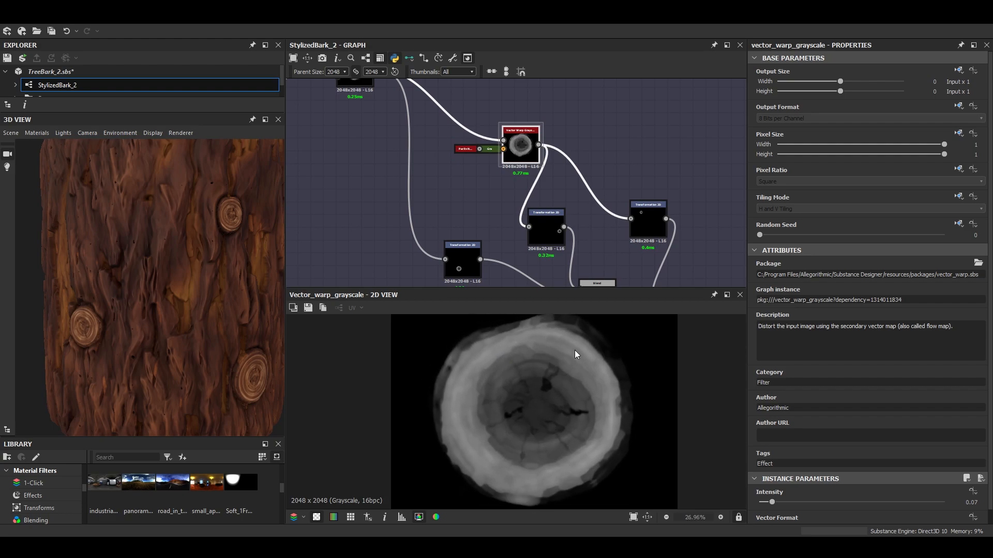
pyautogui.scroll(5, 516, 139)
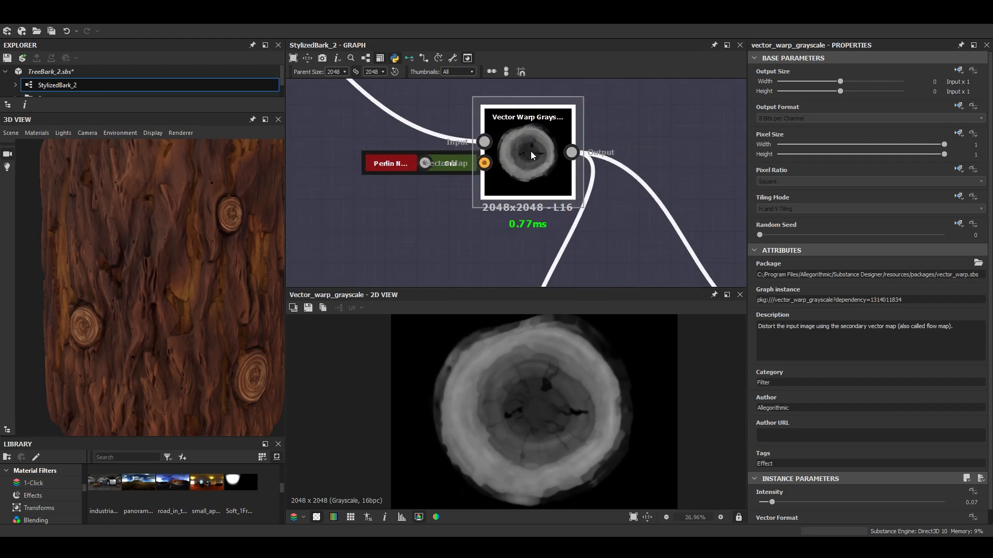
pyautogui.scroll(-1, 970, 386)
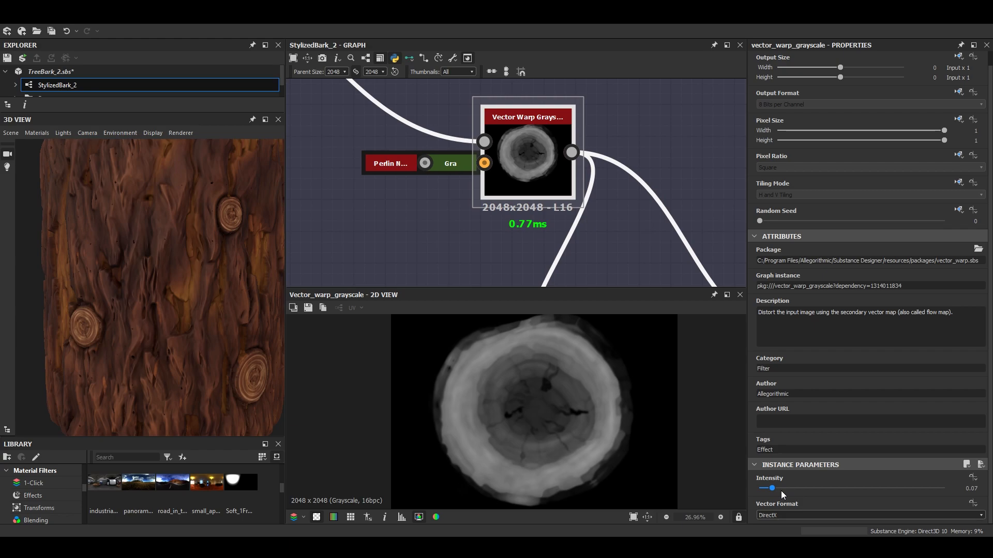
# Inspect the Perlin Noise and the Gradient Map that supply the Vector Warp's vector map input.
pyautogui.doubleClick(391, 164)
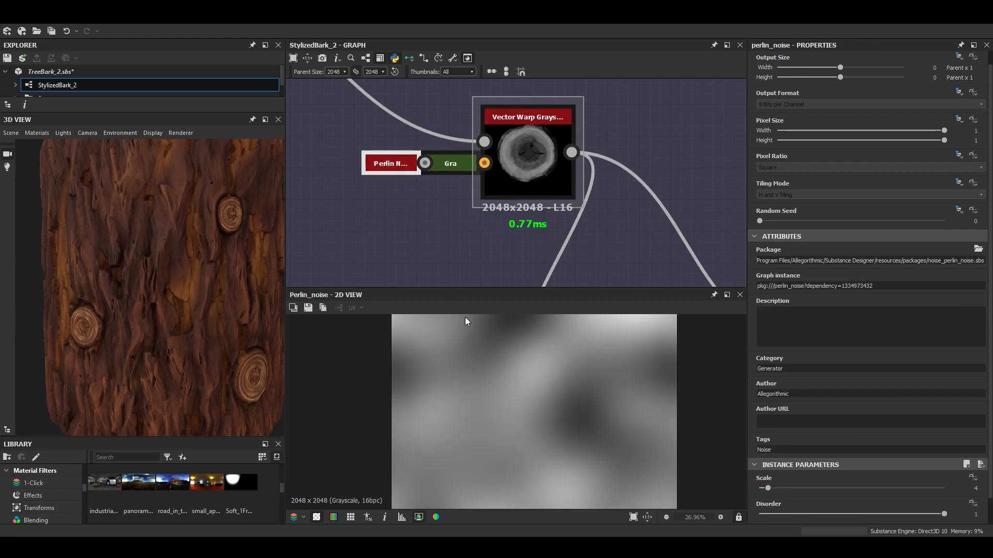
pyautogui.scroll(-2, 588, 432)
pyautogui.scroll(-1, 811, 498)
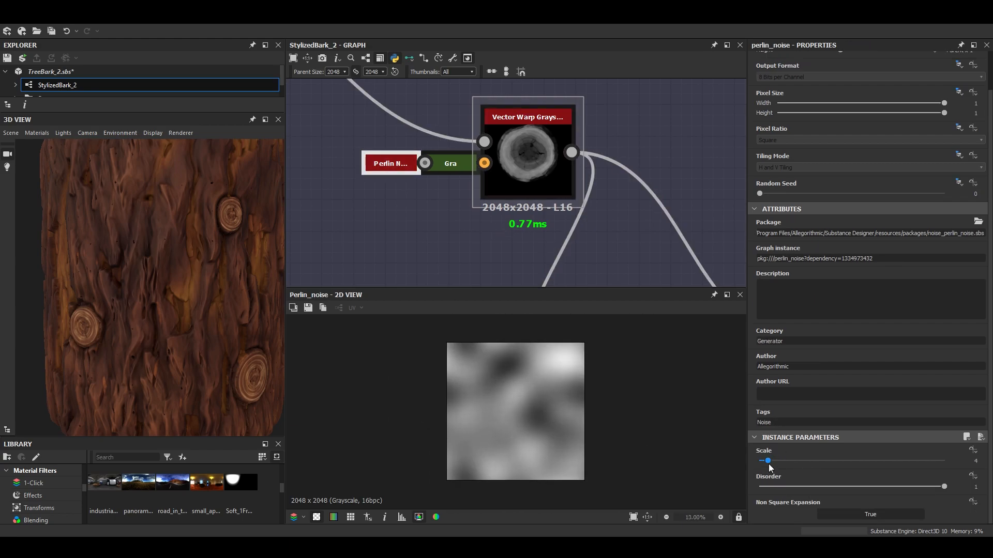
pyautogui.moveTo(805, 487); pyautogui.dragTo(706, 480)
pyautogui.click(460, 171)
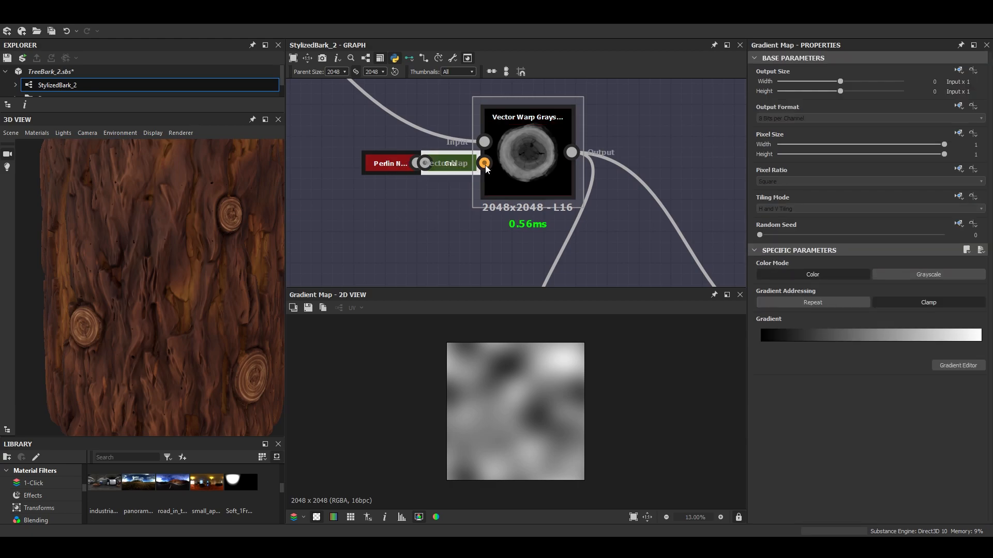
pyautogui.scroll(3, 487, 163)
pyautogui.scroll(-3, 531, 142)
# Preview the Transformation 2D nodes that position the individual knots and the Max (Lighten) Blends that combine them.
pyautogui.click(542, 150)
pyautogui.click(525, 167)
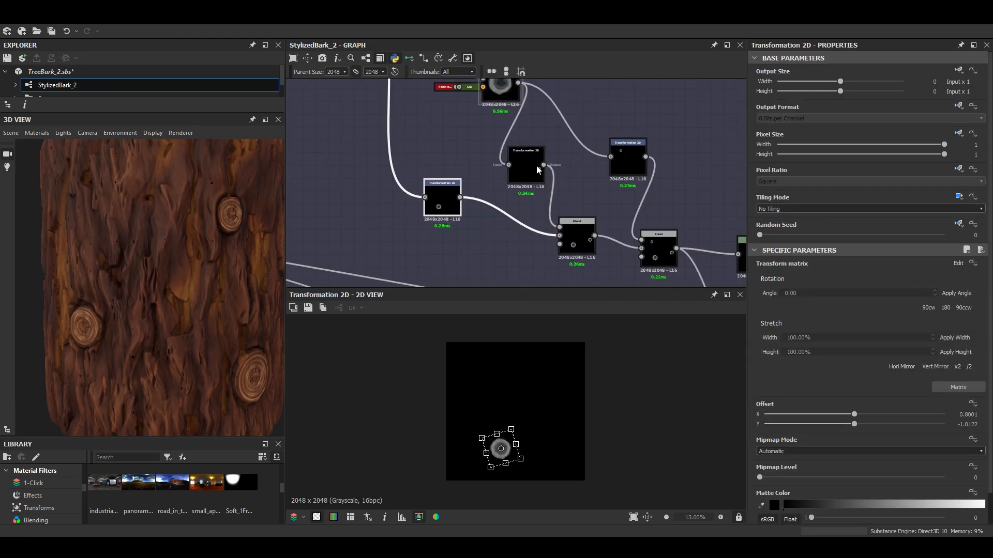
pyautogui.moveTo(645, 148); pyautogui.dragTo(632, 139)
pyautogui.moveTo(619, 165); pyautogui.dragTo(551, 114, button='middle')
pyautogui.click(508, 187)
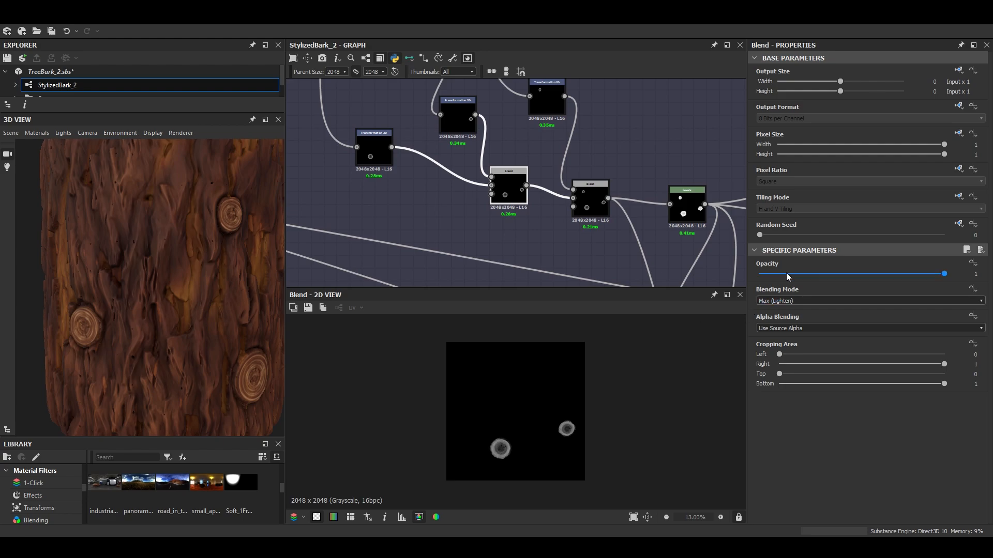
pyautogui.click(591, 201)
# Trace the combined knots' Blend into the Levels node and examine the brightened knot in its preview.
pyautogui.moveTo(613, 202); pyautogui.dragTo(445, 86, button='middle')
pyautogui.scroll(-3, 498, 173)
pyautogui.moveTo(501, 202); pyautogui.dragTo(526, 274, button='middle')
pyautogui.scroll(-1, 487, 205)
pyautogui.scroll(4, 461, 113)
pyautogui.moveTo(461, 114); pyautogui.dragTo(468, 141, button='middle')
pyautogui.scroll(-7, 517, 175)
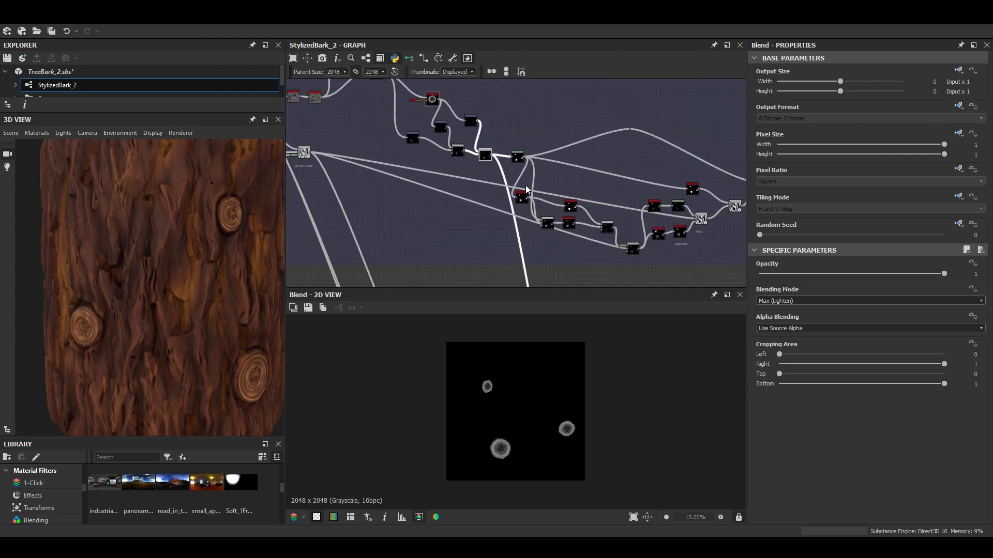
pyautogui.moveTo(546, 205); pyautogui.dragTo(535, 282, button='middle')
pyautogui.scroll(2, 536, 222)
pyautogui.scroll(5, 514, 156)
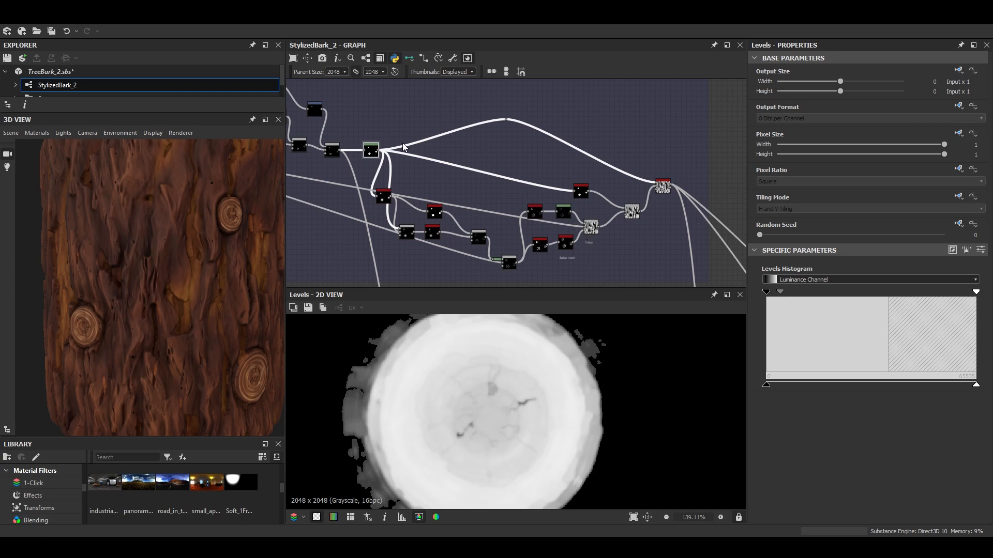
# Preview the Height Blend that merges the knots with the bark, and inspect the bark height supplied to its Height Bottom input.
pyautogui.scroll(-10, 503, 414)
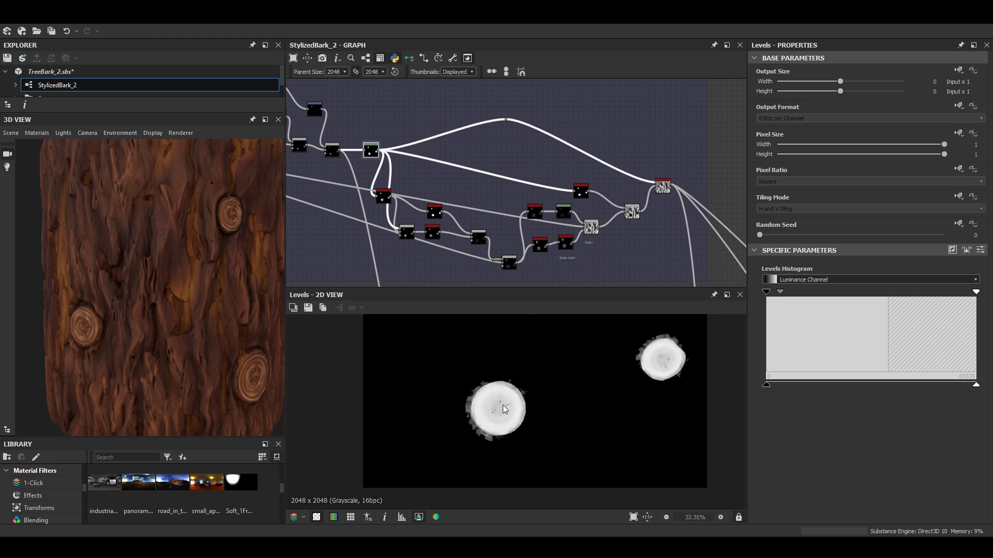
pyautogui.doubleClick(664, 186)
pyautogui.scroll(5, 662, 189)
pyautogui.scroll(3, 602, 228)
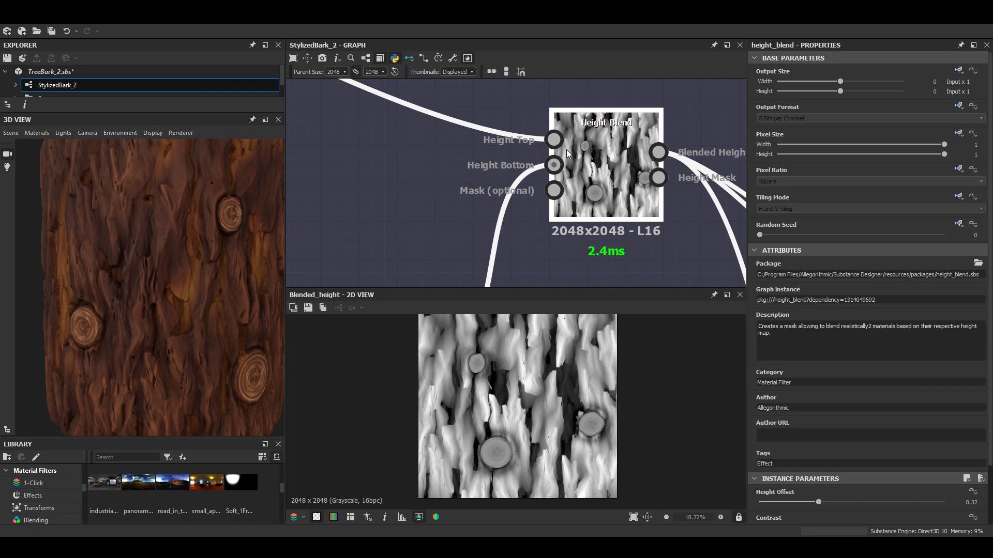
pyautogui.doubleClick(557, 162)
pyautogui.scroll(3, 554, 449)
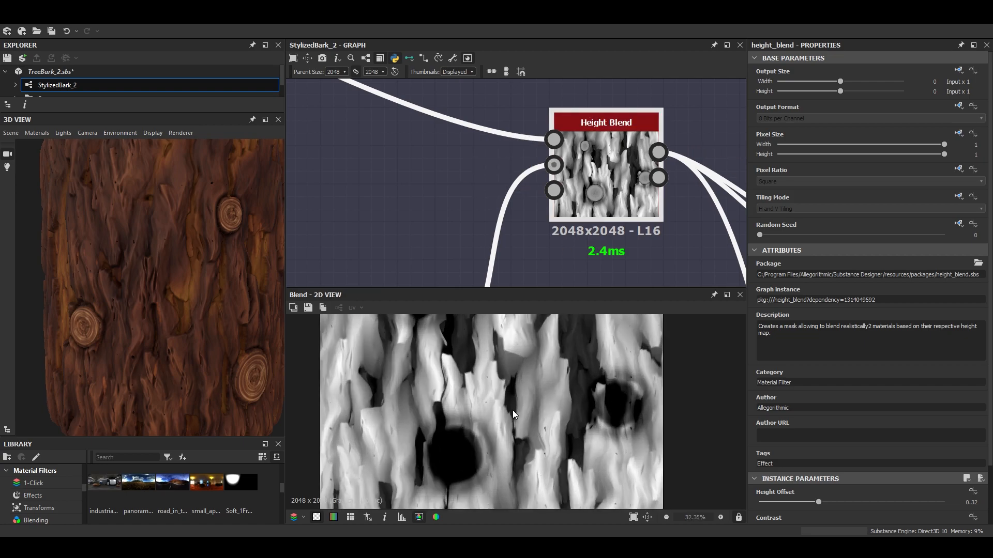
pyautogui.scroll(-2, 548, 393)
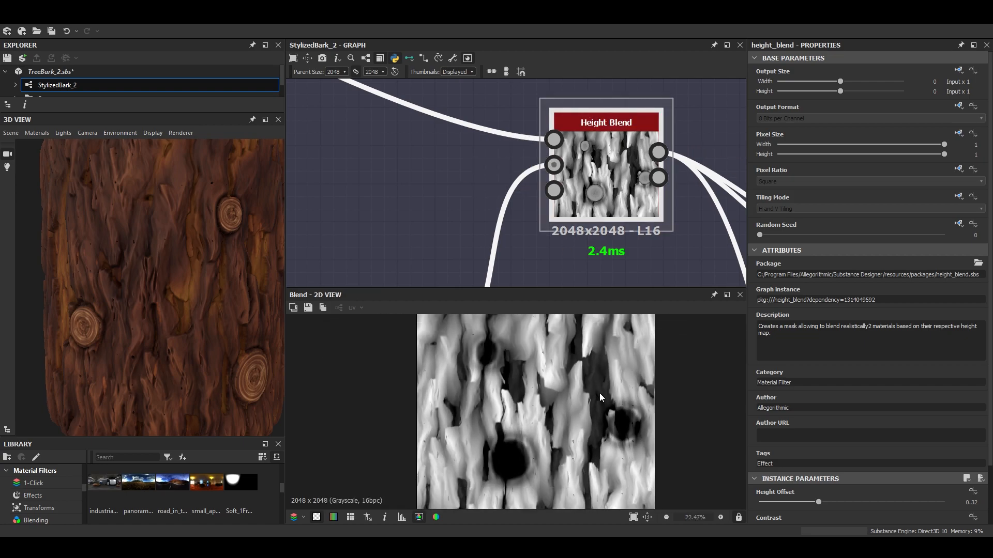
pyautogui.scroll(-3, 501, 182)
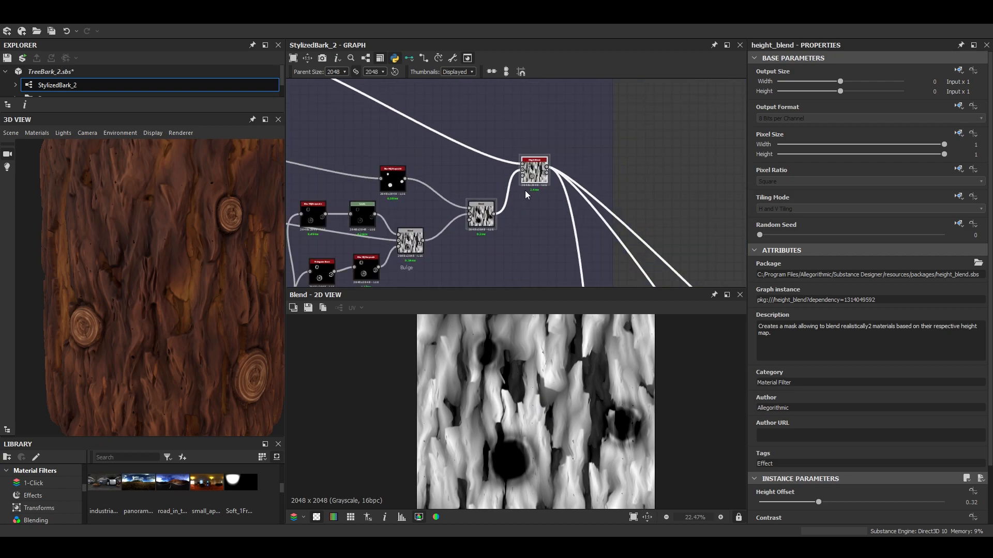
# Inspect the Subtract Blend feeding the Height Blend, including its settings and the knot-shaped cavities cut into the bark.
pyautogui.scroll(1, 501, 182)
pyautogui.scroll(-2, 825, 351)
pyautogui.scroll(-5, 510, 165)
pyautogui.moveTo(326, 244); pyautogui.dragTo(464, 211, button='middle')
pyautogui.scroll(2, 624, 182)
pyautogui.press('f')
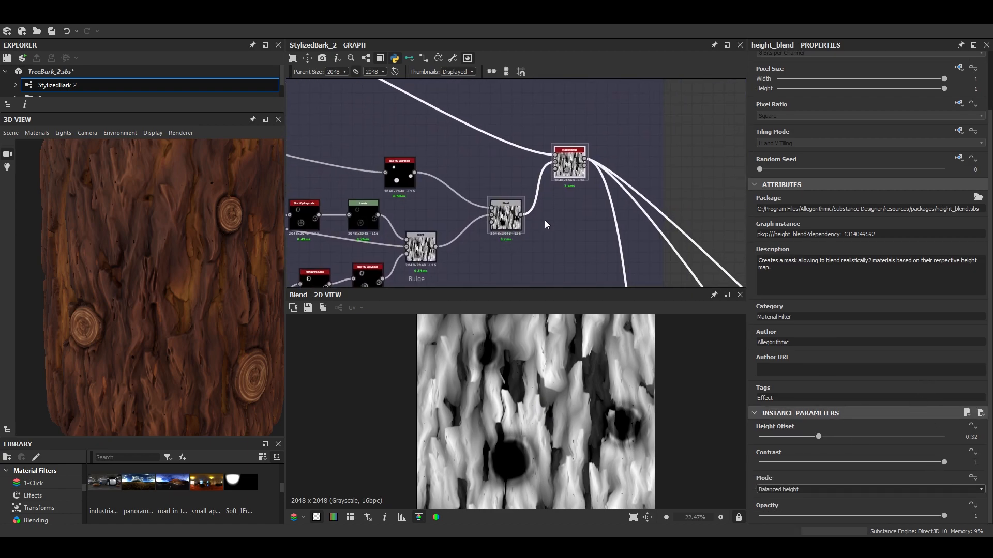
pyautogui.click(408, 255)
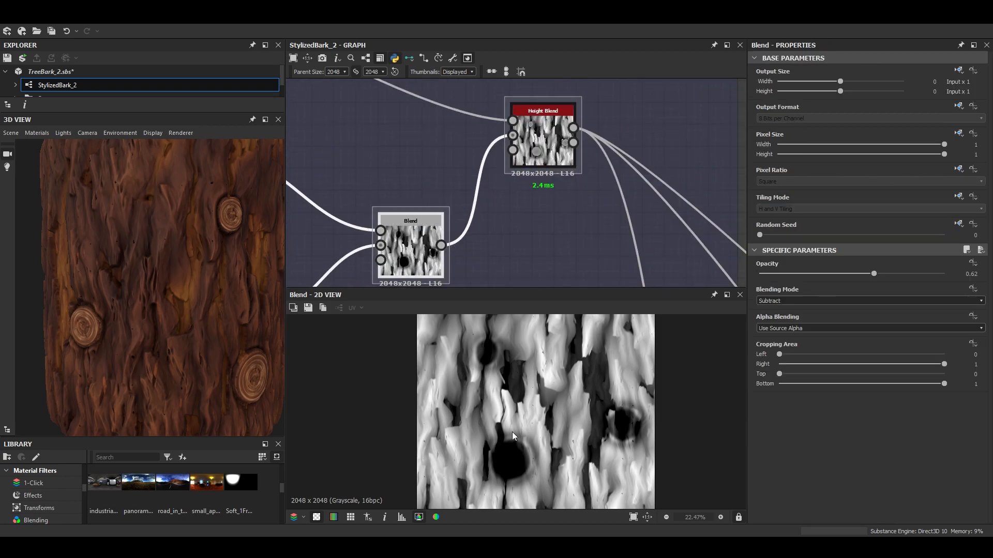
pyautogui.scroll(4, 522, 457)
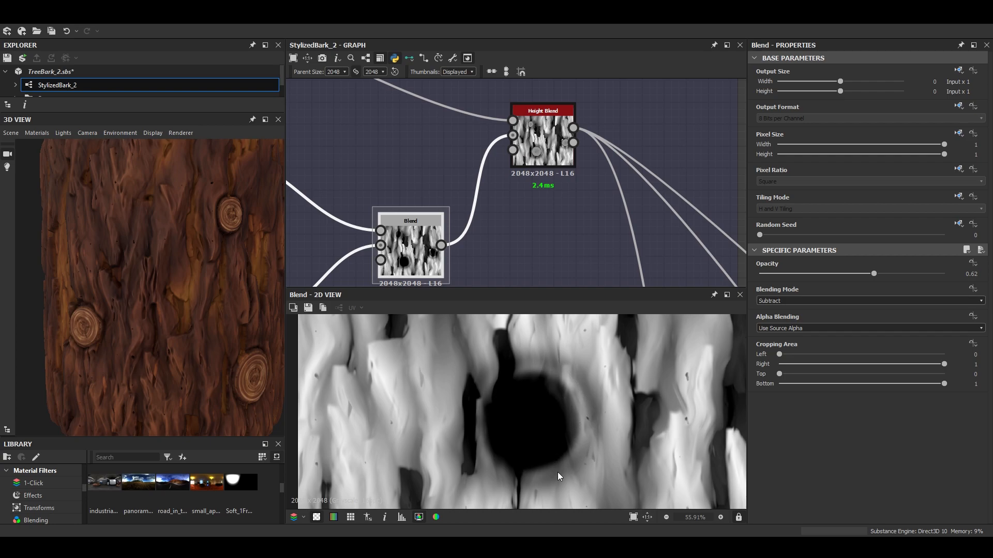
pyautogui.scroll(-3, 591, 400)
pyautogui.moveTo(592, 399); pyautogui.dragTo(479, 439, button='middle')
pyautogui.scroll(3, 608, 406)
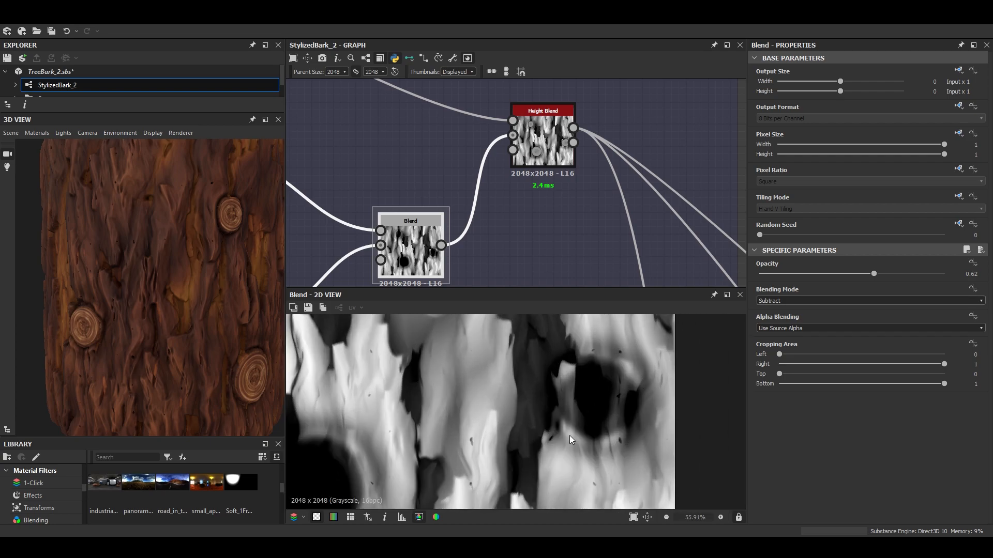
# Examine a wood knot and the bark around its rim up close in the 3D view.
pyautogui.moveTo(128, 255); pyautogui.dragTo(163, 261)
pyautogui.scroll(5, 150, 275)
pyautogui.scroll(2, 160, 251)
pyautogui.moveTo(160, 251)
pyautogui.mouseDown(button='right')
pyautogui.moveTo(138, 246)
pyautogui.moveTo(166, 239)
pyautogui.mouseUp(button='right')
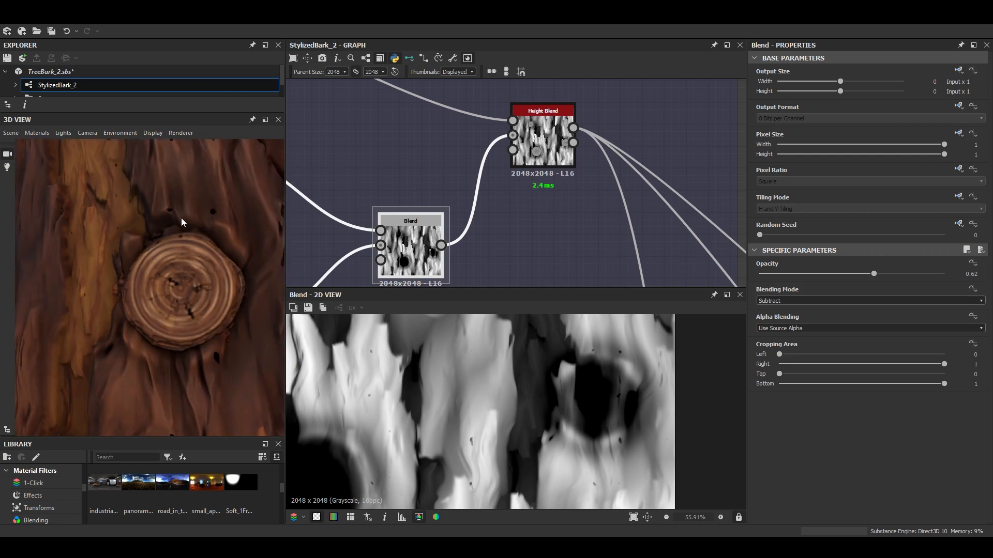
pyautogui.moveTo(233, 266); pyautogui.dragTo(155, 270)
pyautogui.scroll(-4, 401, 194)
pyautogui.scroll(-5, 401, 195)
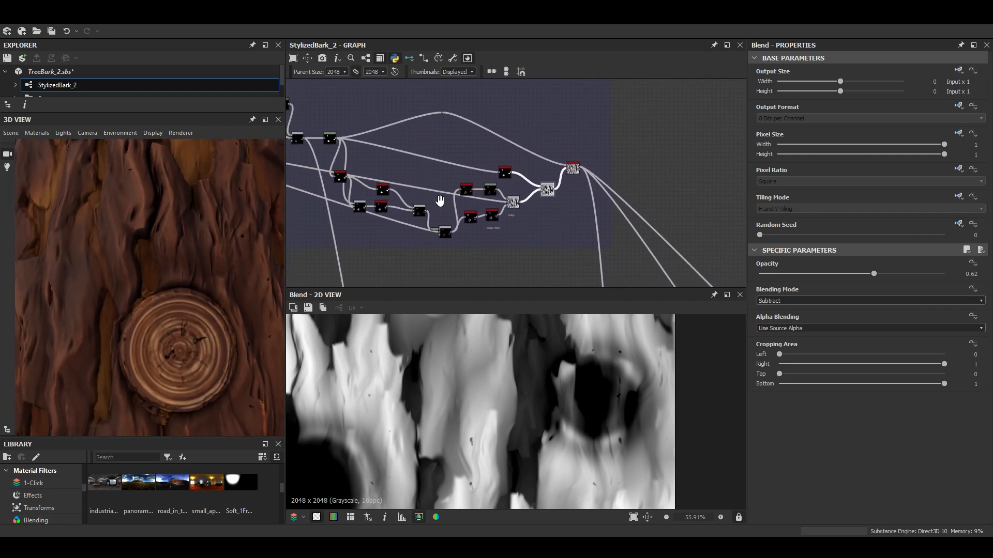
# Preview the Blur HQ Grayscale applied to the knots' Levels output and the Subtract Blend that follows it.
pyautogui.scroll(4, 386, 193)
pyautogui.moveTo(384, 161); pyautogui.dragTo(388, 144)
pyautogui.doubleClick(388, 149)
pyautogui.scroll(4, 384, 144)
pyautogui.scroll(-4, 436, 145)
pyautogui.moveTo(435, 173); pyautogui.dragTo(415, 146, button='middle')
pyautogui.scroll(3, 437, 191)
pyautogui.scroll(-3, 438, 195)
pyautogui.doubleClick(437, 196)
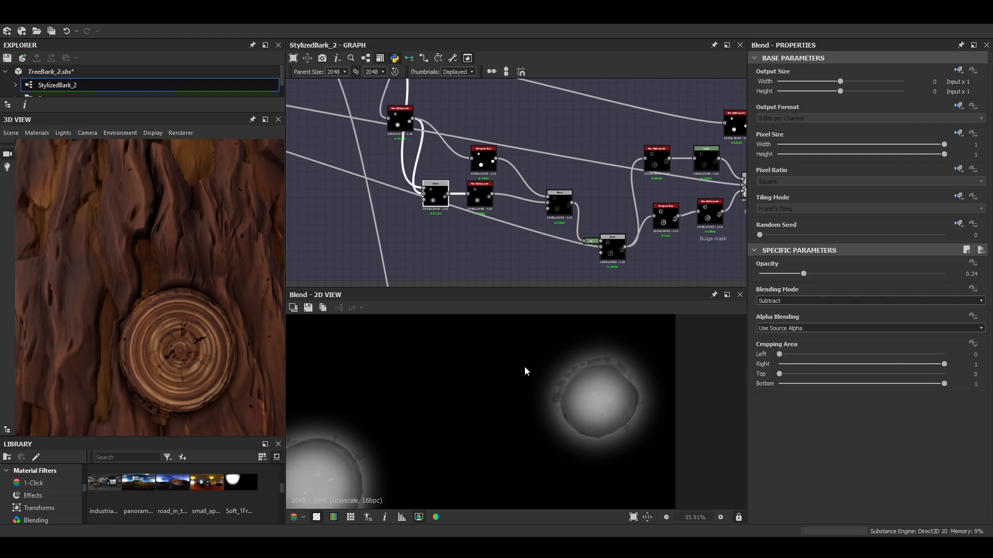
# Compare the Subtract Blend's result with the sharp knots from Levels at its Foreground input.
pyautogui.scroll(3, 433, 203)
pyautogui.click(411, 168)
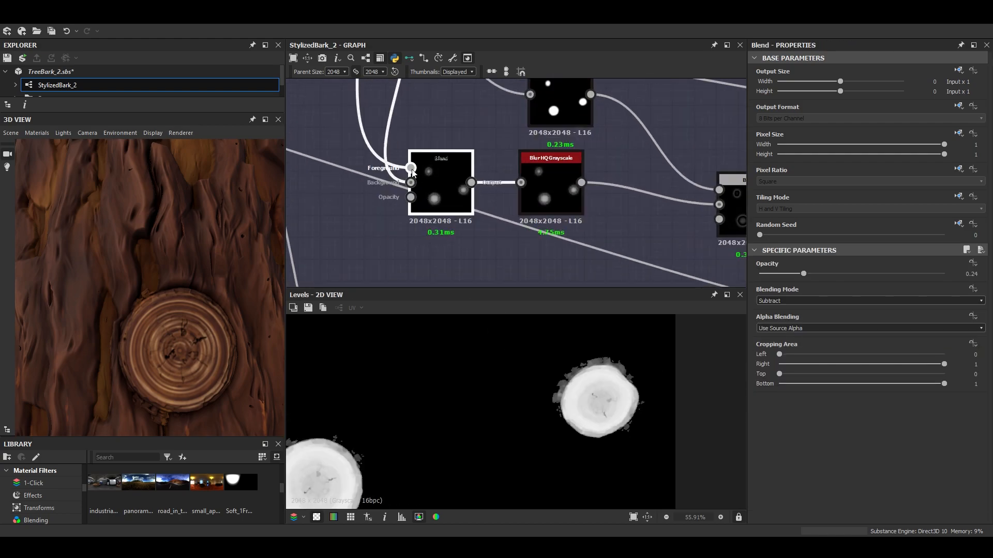
pyautogui.scroll(-2, 413, 172)
pyautogui.doubleClick(431, 179)
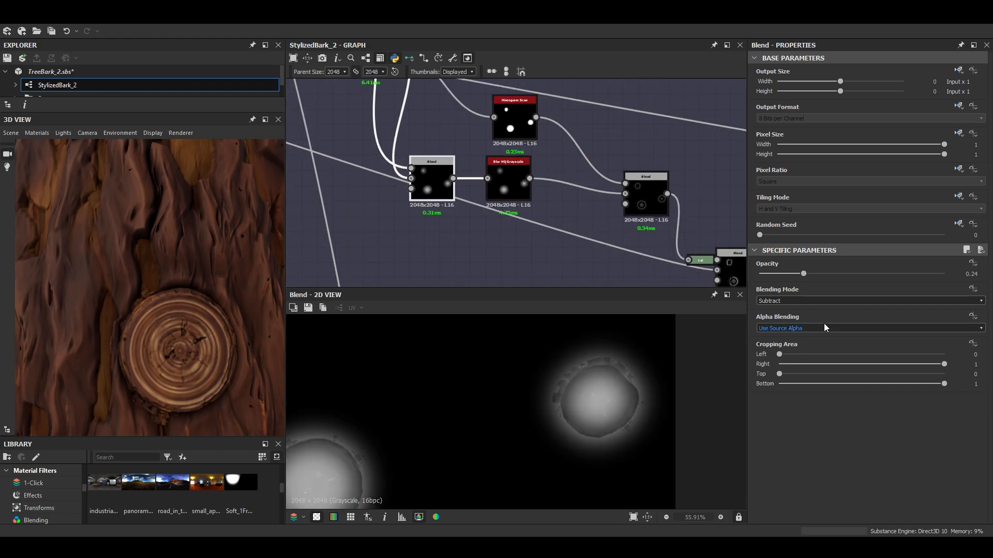
pyautogui.scroll(2, 432, 181)
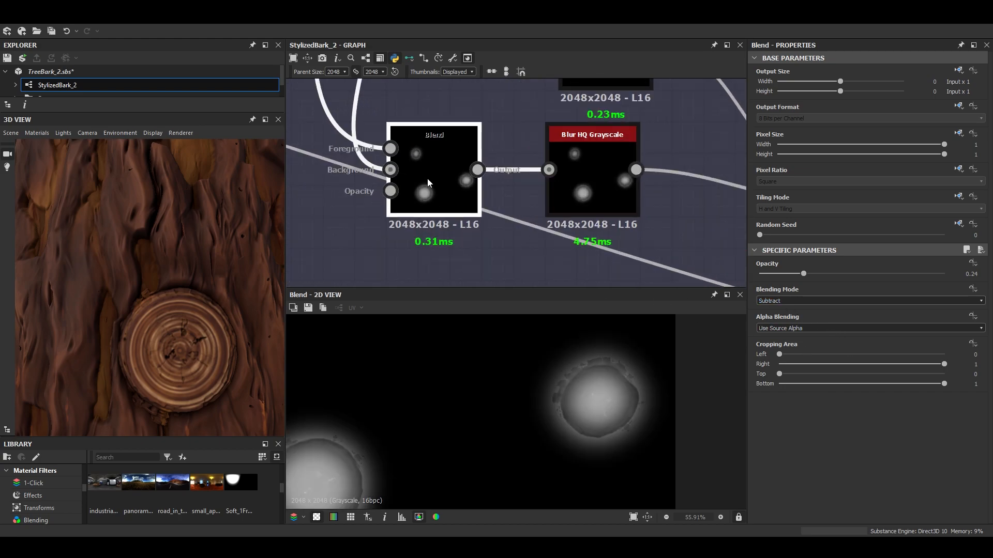
pyautogui.scroll(2, 434, 191)
pyautogui.scroll(3, 600, 404)
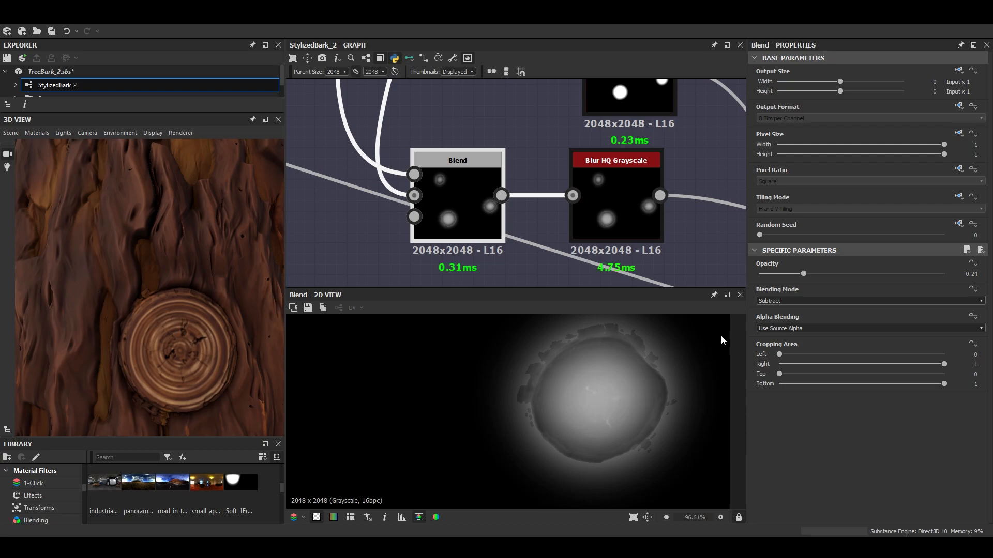
pyautogui.click(413, 174)
pyautogui.scroll(-5, 574, 390)
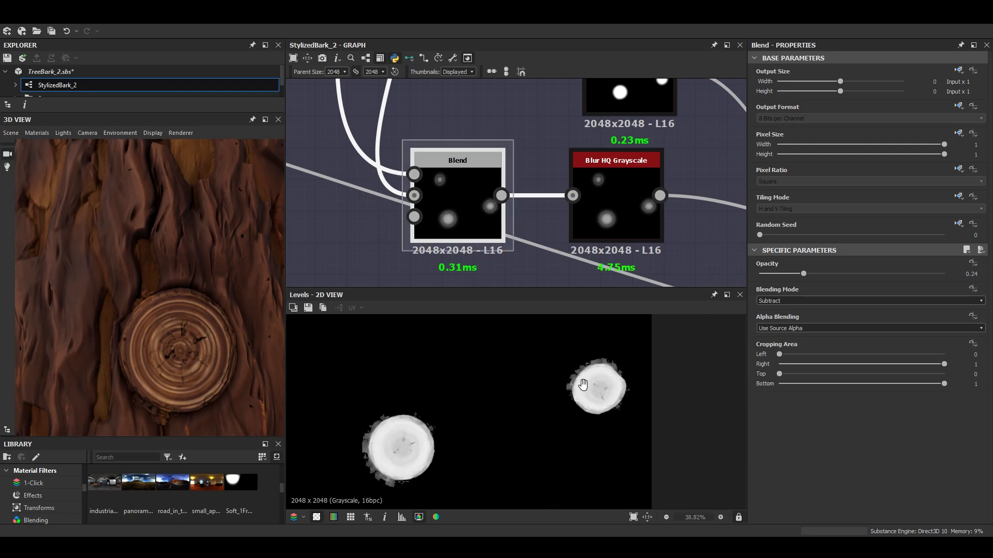
pyautogui.moveTo(575, 390); pyautogui.dragTo(450, 435, button='middle')
pyautogui.scroll(3, 450, 435)
pyautogui.doubleClick(451, 198)
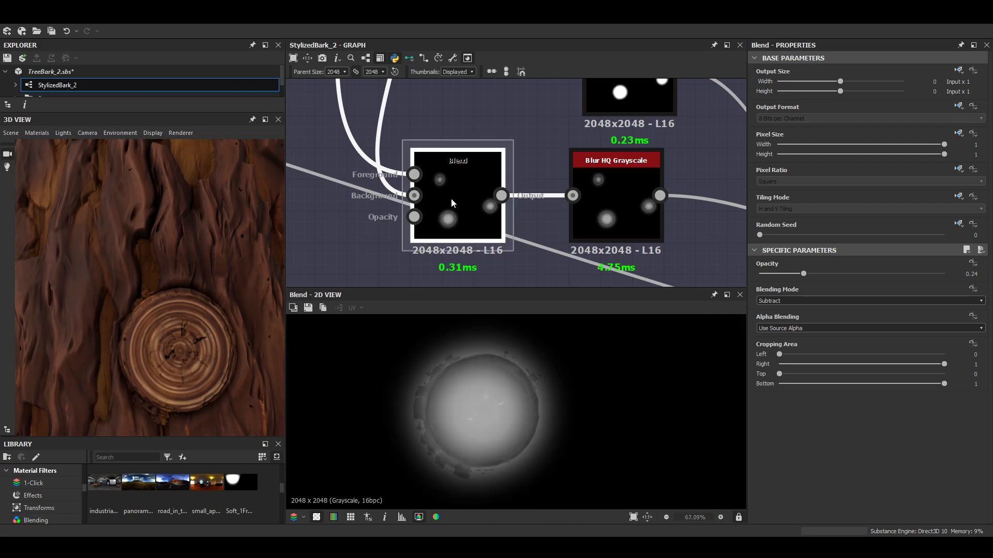
# Follow the blurred knots through the second Blur HQ Grayscale to the next Subtract Blend and examine its ring shape.
pyautogui.moveTo(570, 226); pyautogui.dragTo(463, 218, button='middle')
pyautogui.click(501, 203)
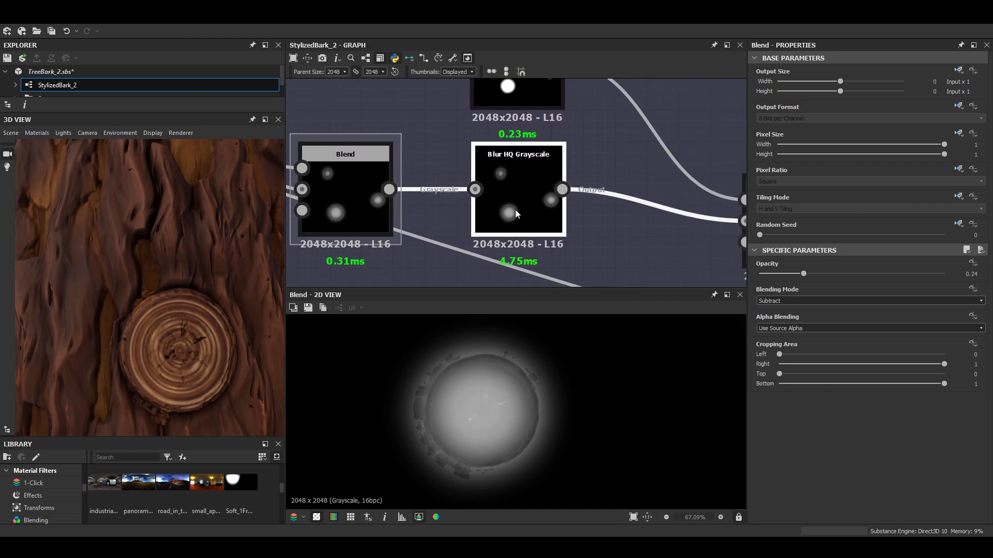
pyautogui.scroll(-2, 466, 212)
pyautogui.scroll(-6, 572, 188)
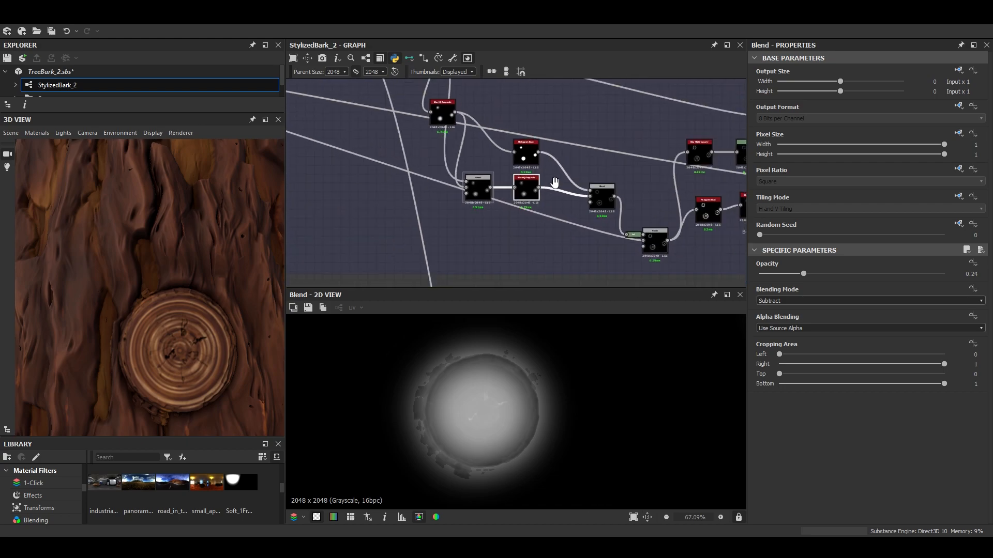
pyautogui.moveTo(573, 187); pyautogui.dragTo(458, 190, button='middle')
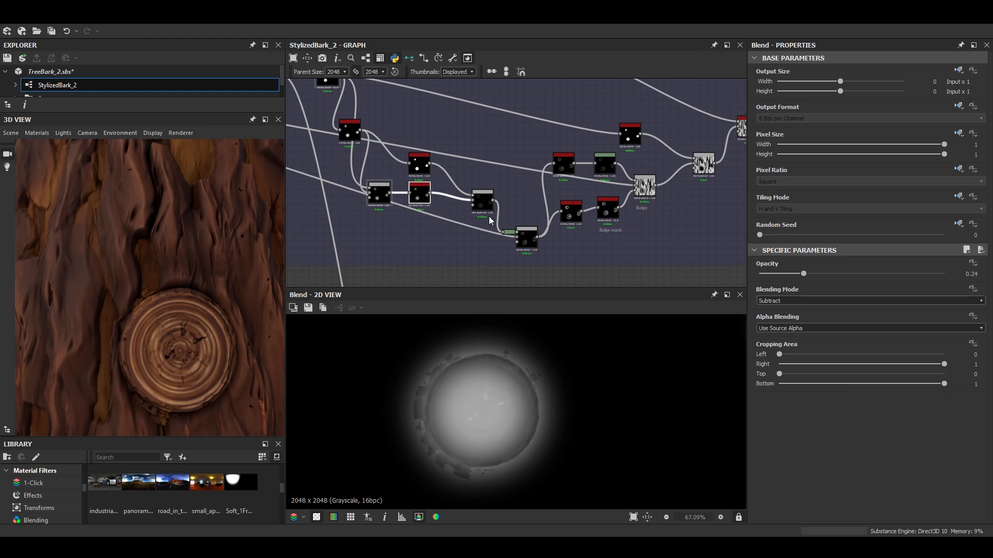
pyautogui.scroll(1, 455, 190)
pyautogui.moveTo(414, 203); pyautogui.dragTo(473, 200, button='middle')
pyautogui.scroll(4, 473, 200)
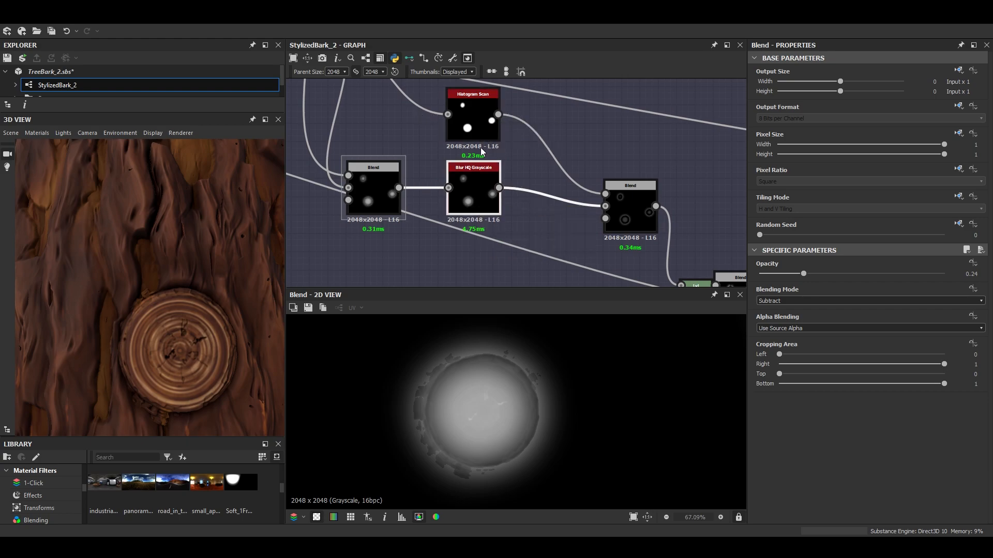
pyautogui.moveTo(480, 147); pyautogui.dragTo(418, 135, button='middle')
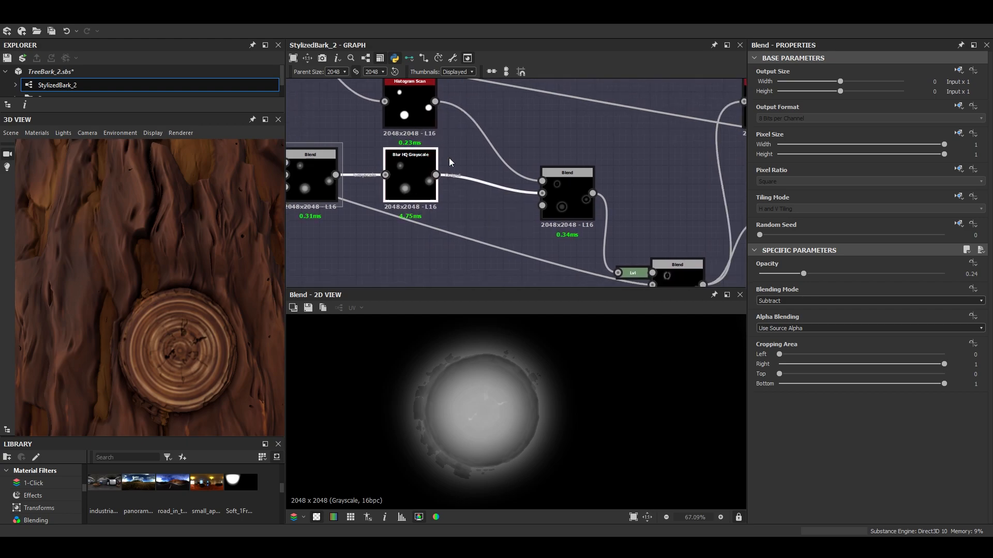
pyautogui.click(569, 201)
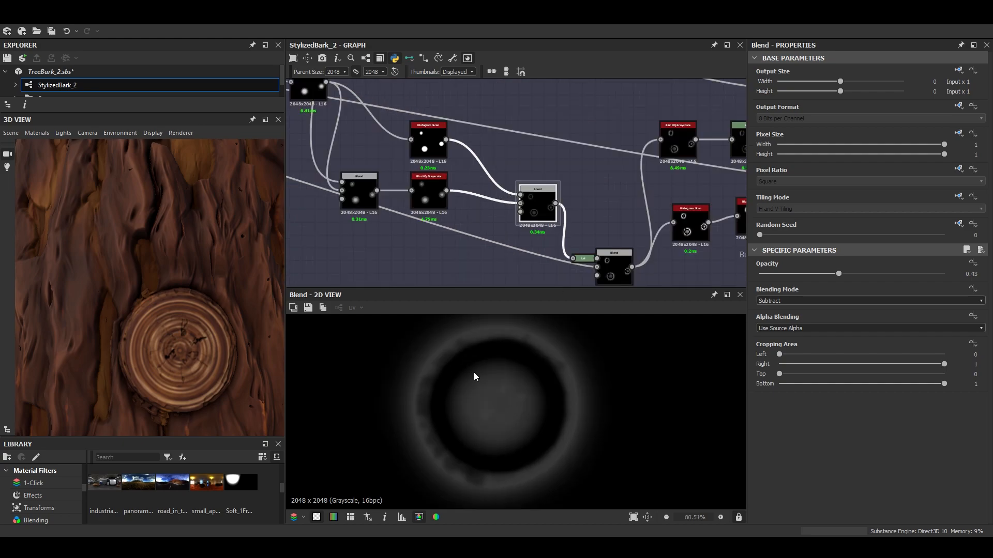
pyautogui.moveTo(475, 376); pyautogui.dragTo(494, 385, button='middle')
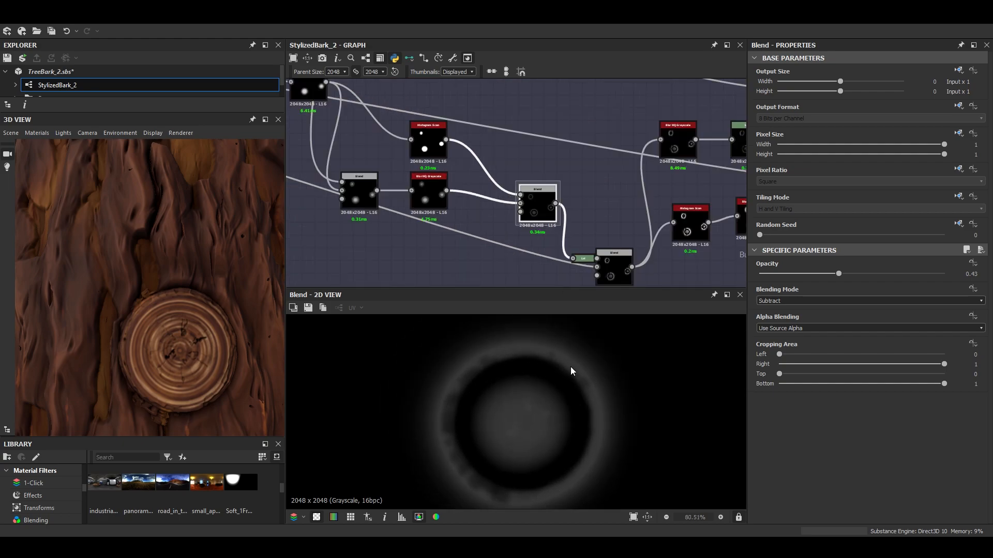
# Compare the knot in the 3D view with the Blur HQ Grayscale, the Histogram Scan and the Subtract Blend combining them.
pyautogui.moveTo(170, 368); pyautogui.dragTo(173, 346)
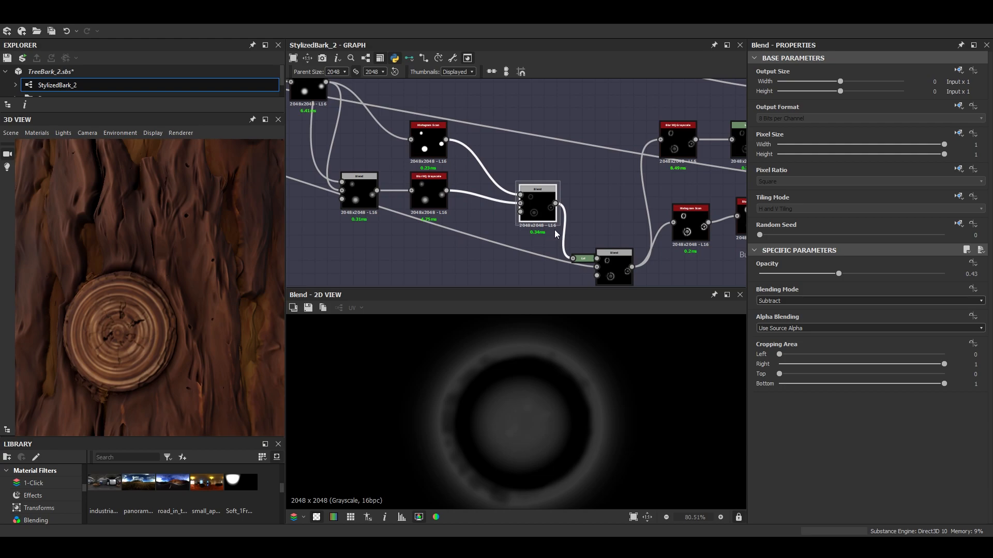
pyautogui.scroll(2, 533, 387)
pyautogui.doubleClick(429, 195)
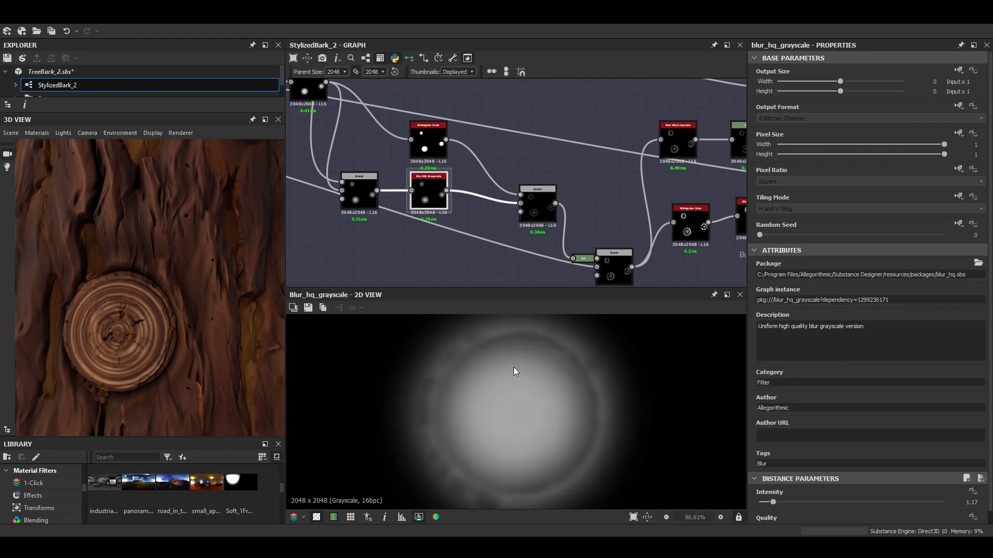
pyautogui.doubleClick(428, 145)
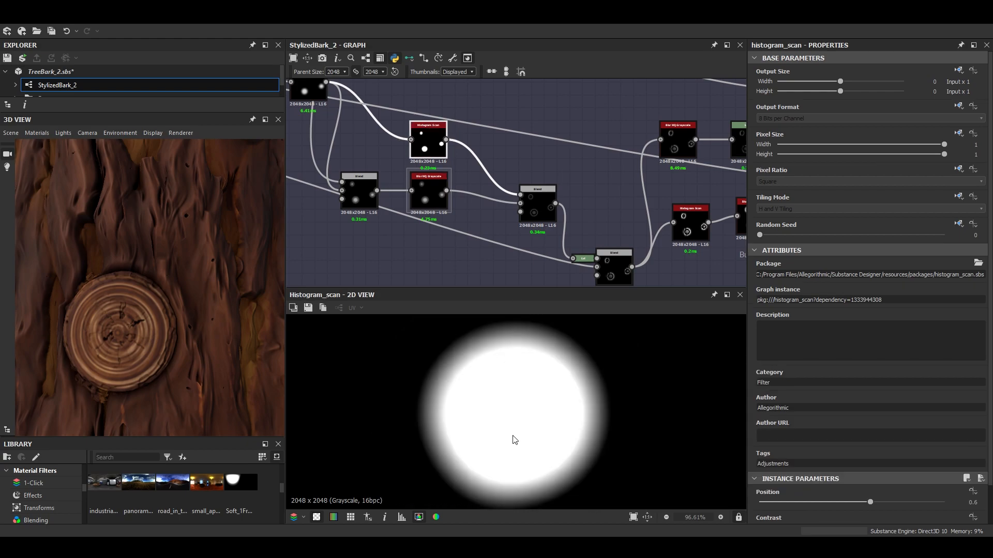
pyautogui.moveTo(470, 202); pyautogui.dragTo(448, 186, button='middle')
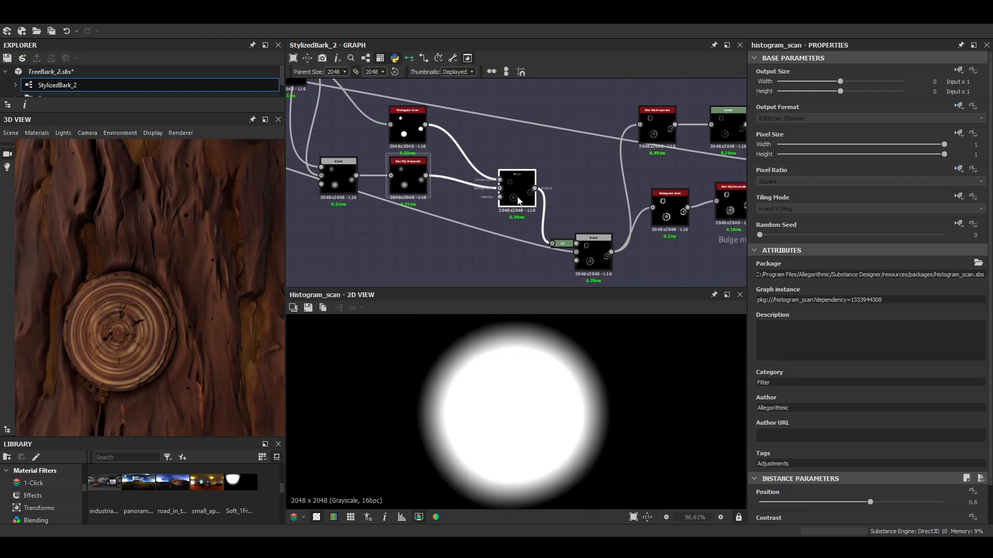
pyautogui.doubleClick(517, 197)
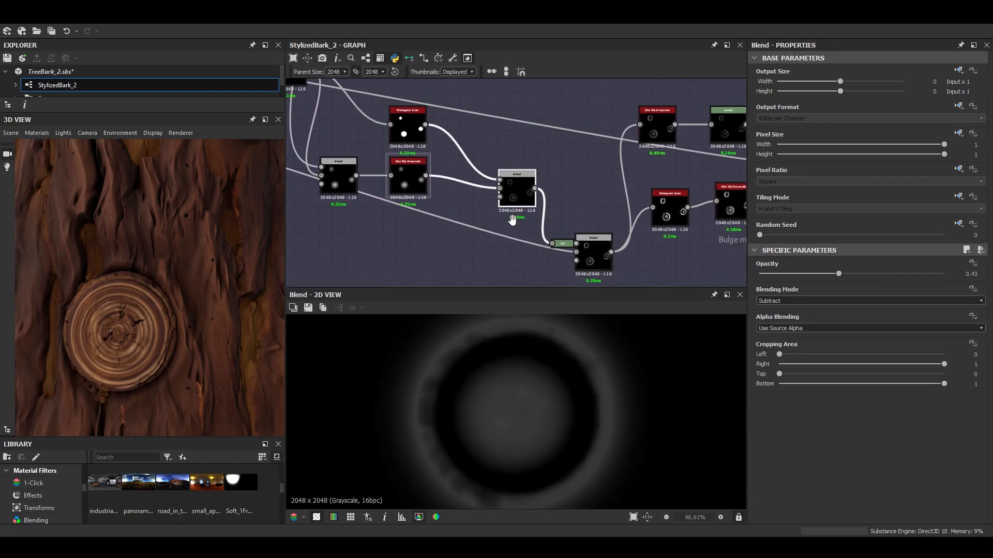
pyautogui.moveTo(512, 219); pyautogui.dragTo(464, 204, button='middle')
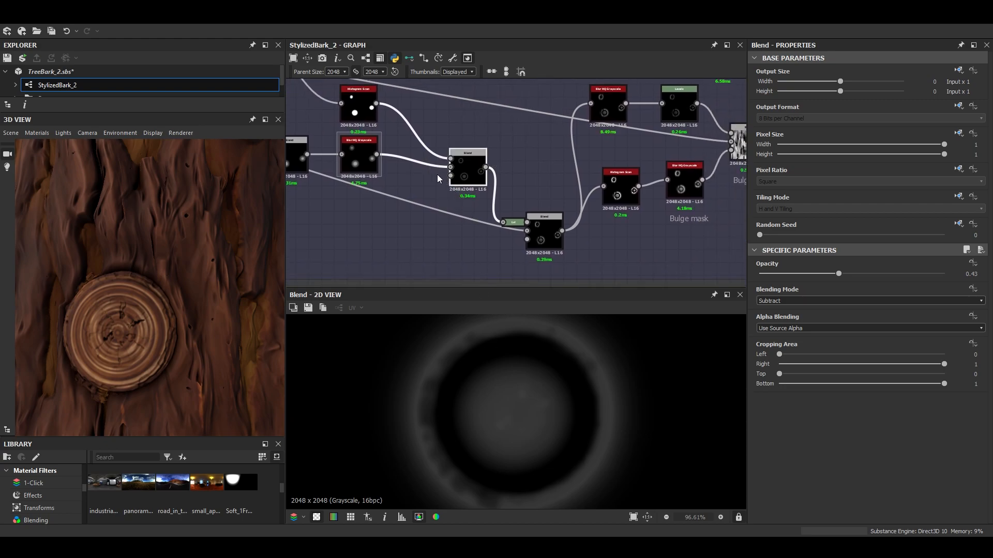
# Preview the Multiply Blend for the knot rings and the Levels node connected to its foreground.
pyautogui.doubleClick(541, 227)
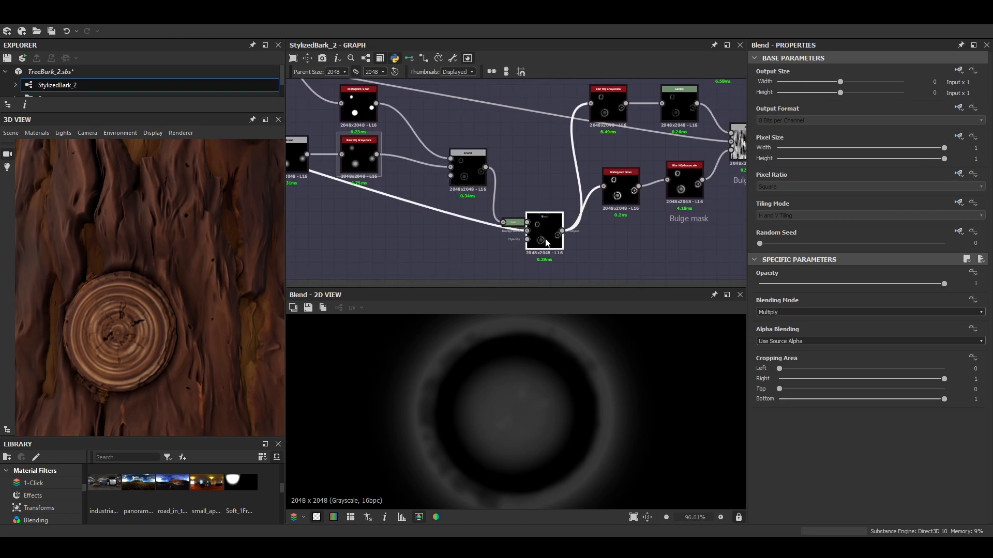
pyautogui.moveTo(539, 229); pyautogui.dragTo(522, 201, button='middle')
pyautogui.scroll(-3, 519, 365)
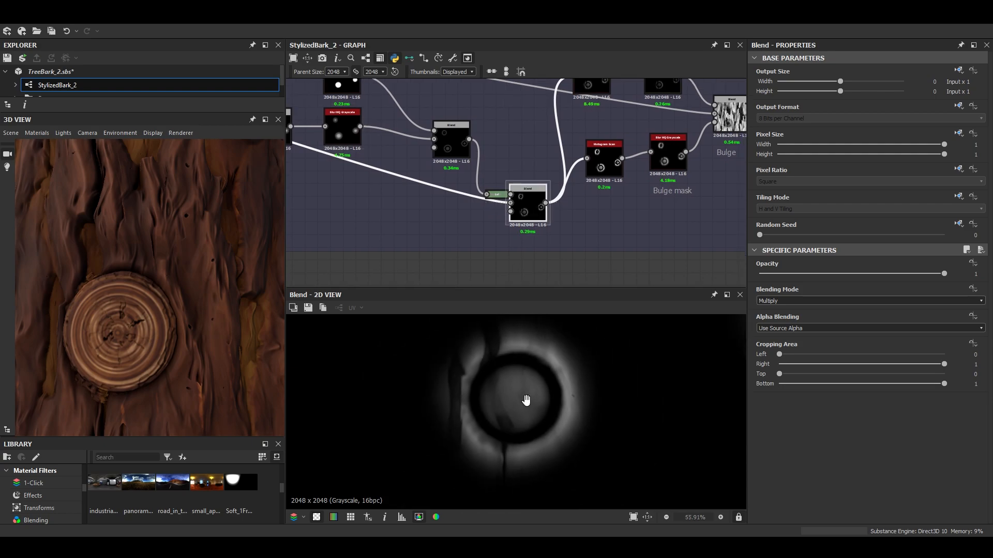
pyautogui.doubleClick(495, 196)
pyautogui.doubleClick(527, 204)
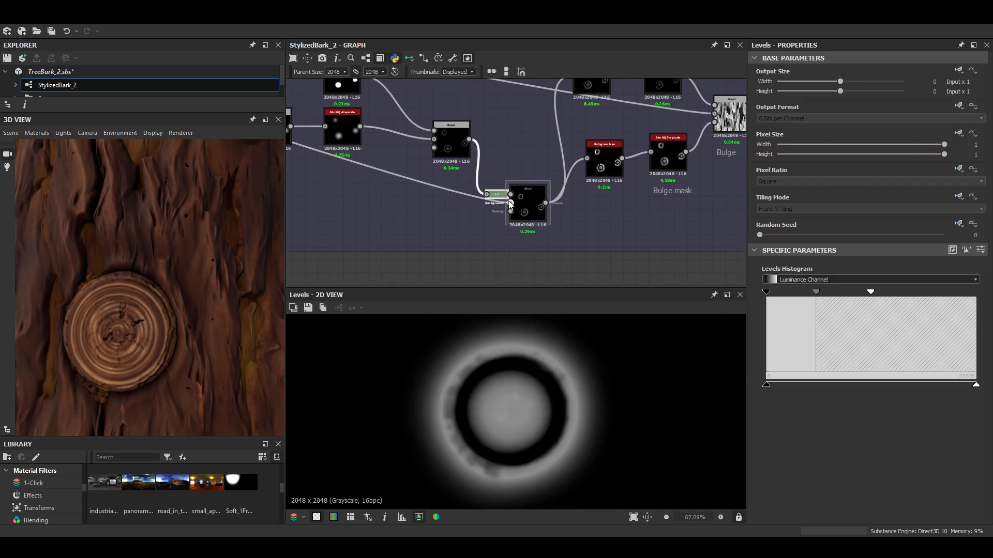
# Inspect the bark height at the Multiply Blend's background input and trace its connection back through the graph.
pyautogui.scroll(-4, 452, 182)
pyautogui.scroll(-3, 517, 207)
pyautogui.moveTo(452, 183); pyautogui.dragTo(561, 223, button='middle')
pyautogui.scroll(7, 433, 176)
pyautogui.scroll(-4, 484, 164)
pyautogui.moveTo(509, 175); pyautogui.dragTo(297, 134, button='middle')
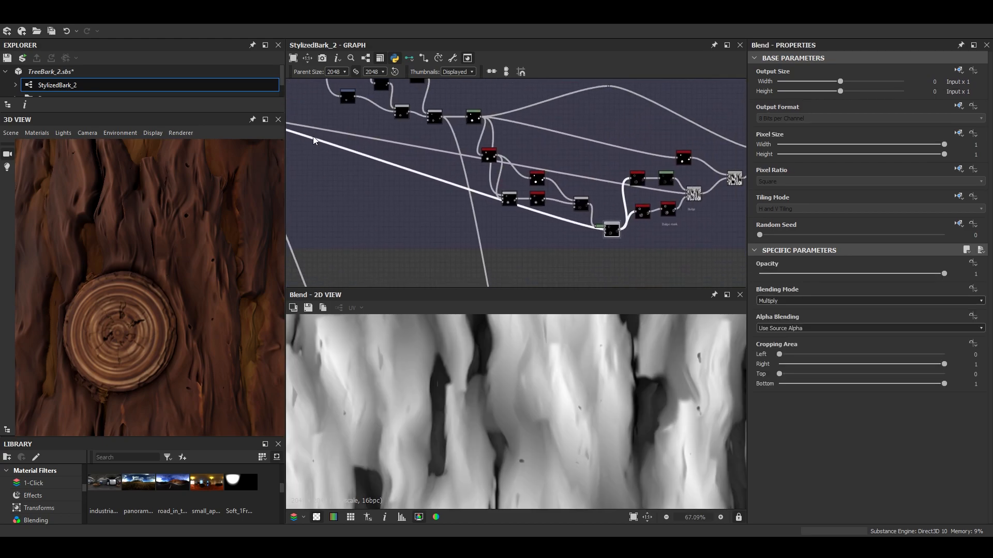
# Compare the Multiply Blend's knot rings with the Histogram Scan fed by them in the 2D preview.
pyautogui.scroll(3, 613, 231)
pyautogui.doubleClick(612, 230)
pyautogui.moveTo(613, 230); pyautogui.dragTo(509, 231, button='middle')
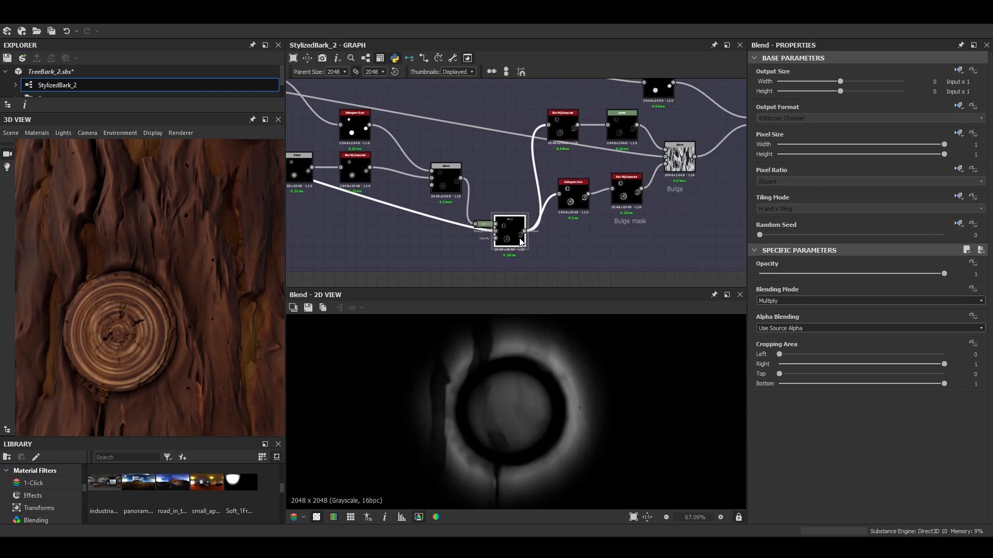
pyautogui.doubleClick(572, 202)
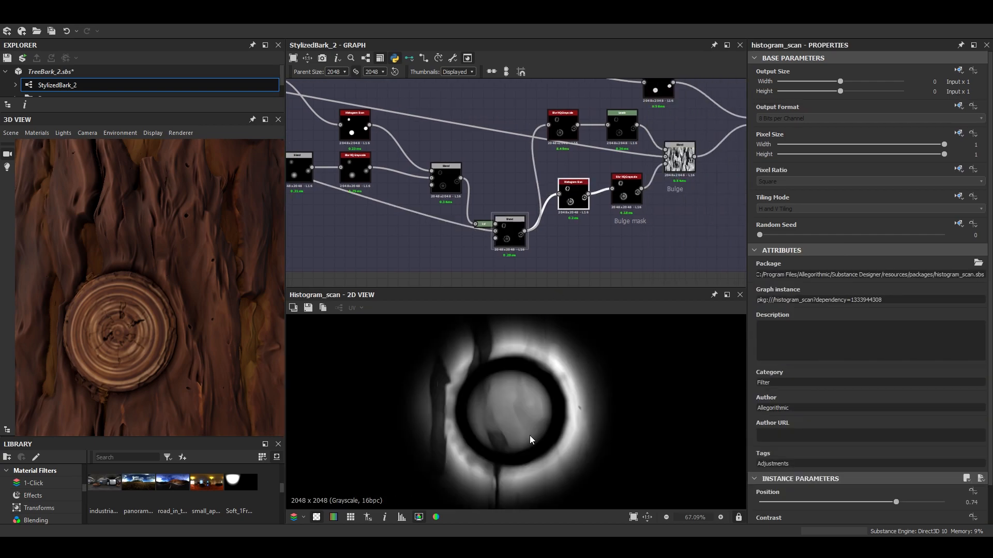
pyautogui.moveTo(577, 219); pyautogui.dragTo(532, 235, button='middle')
pyautogui.scroll(5, 536, 220)
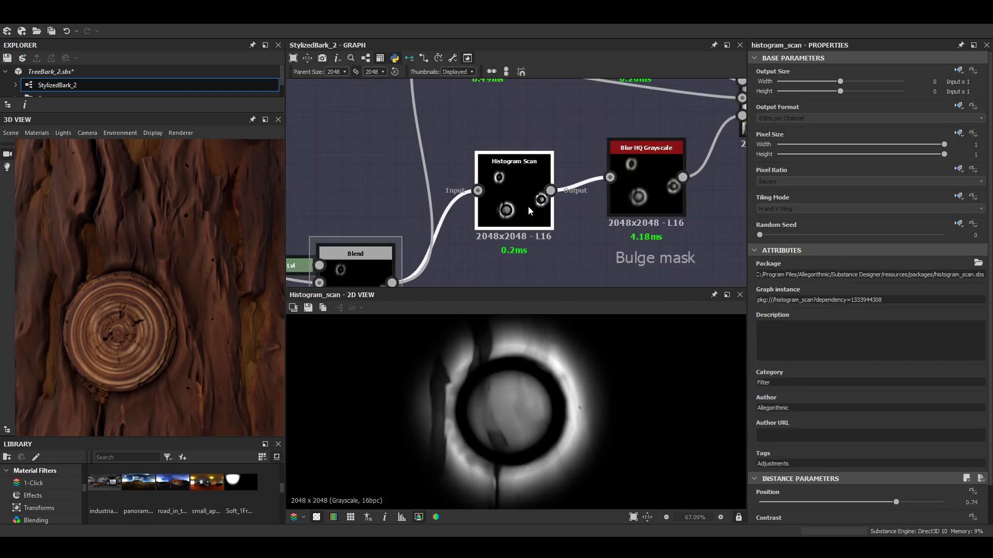
pyautogui.scroll(-4, 529, 206)
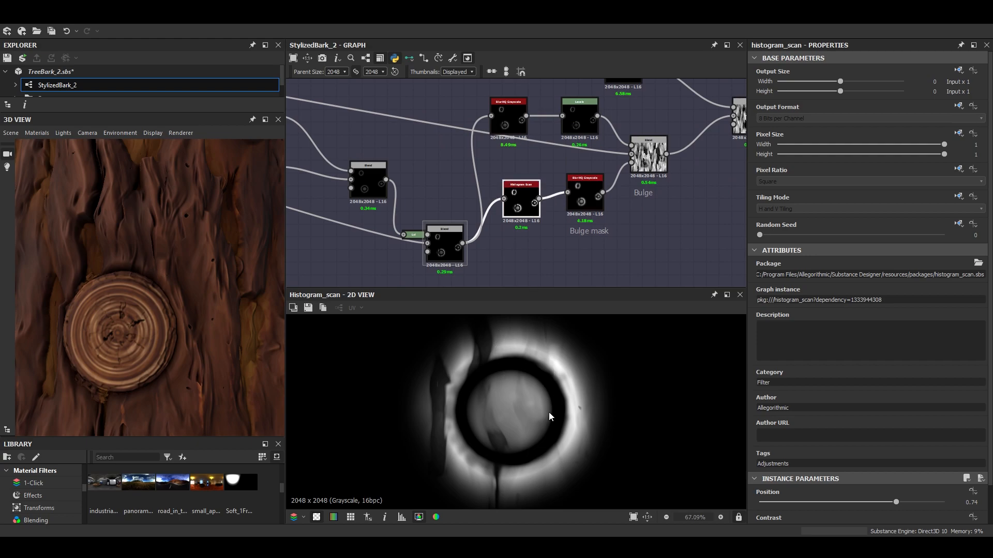
# Preview the Blur HQ Grayscale labelled Bulge mask that softens the scanned knot rings.
pyautogui.doubleClick(590, 197)
pyautogui.scroll(4, 591, 203)
pyautogui.scroll(-1, 509, 398)
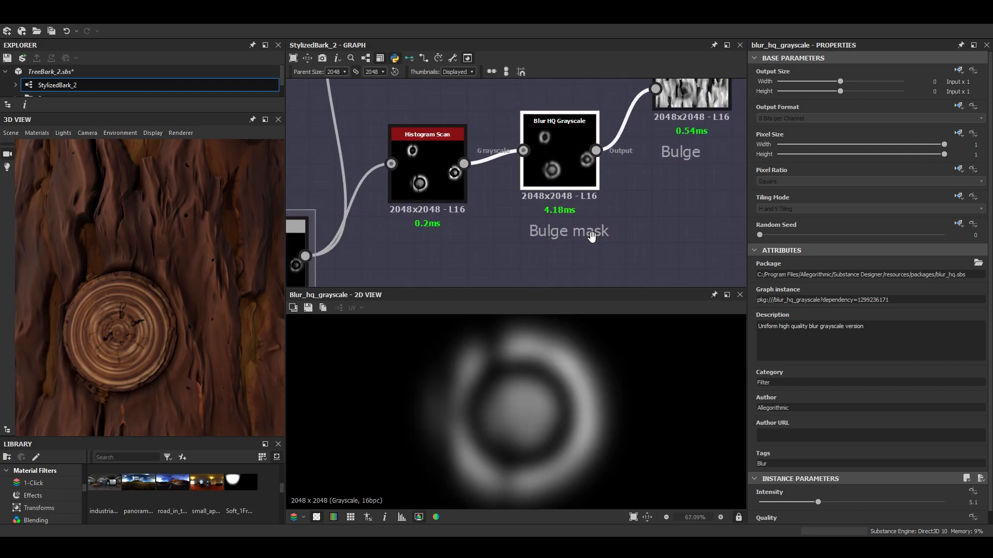
pyautogui.scroll(-4, 583, 228)
pyautogui.scroll(4, 561, 222)
pyautogui.scroll(-2, 560, 223)
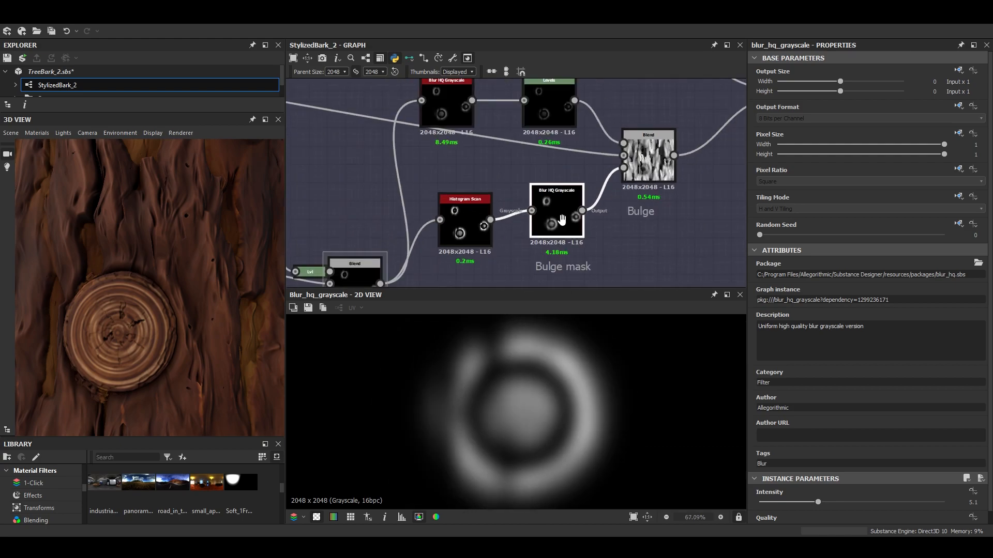
# Examine the Add Sub Blend labelled Bulge and preview the blurred ring mask feeding its opacity.
pyautogui.moveTo(599, 174); pyautogui.dragTo(607, 194, button='middle')
pyautogui.doubleClick(636, 181)
pyautogui.scroll(-5, 560, 359)
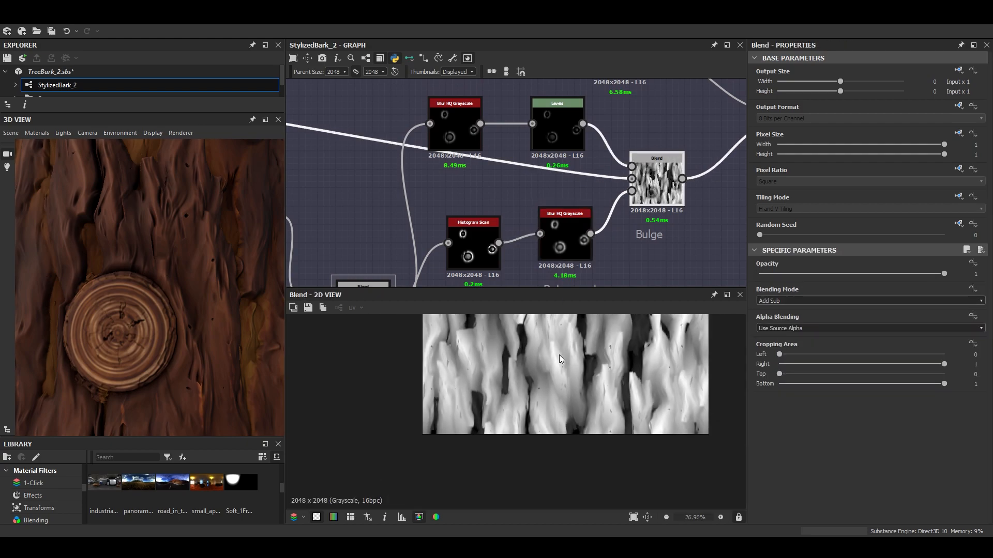
pyautogui.doubleClick(632, 191)
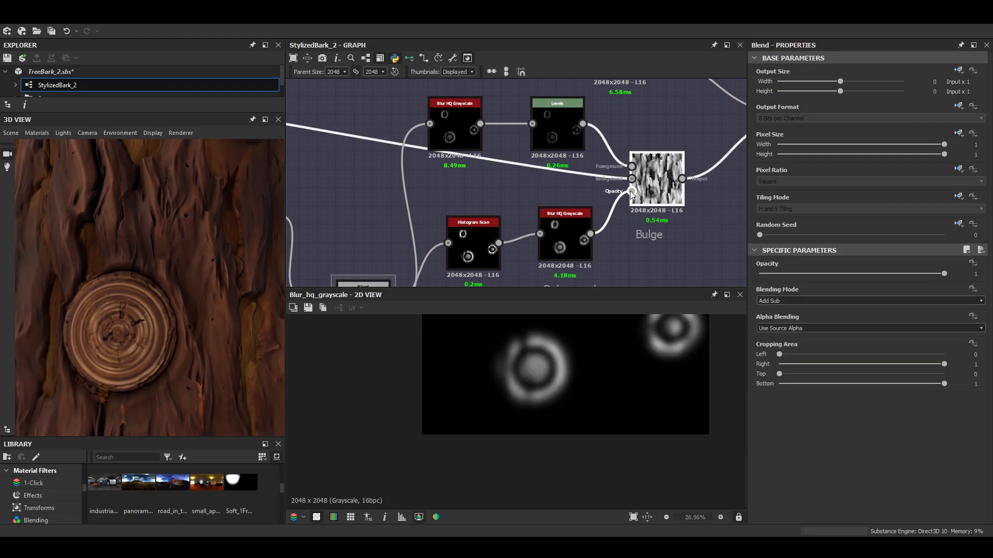
pyautogui.scroll(2, 527, 388)
pyautogui.moveTo(465, 185); pyautogui.dragTo(470, 161, button='middle')
pyautogui.scroll(-4, 465, 199)
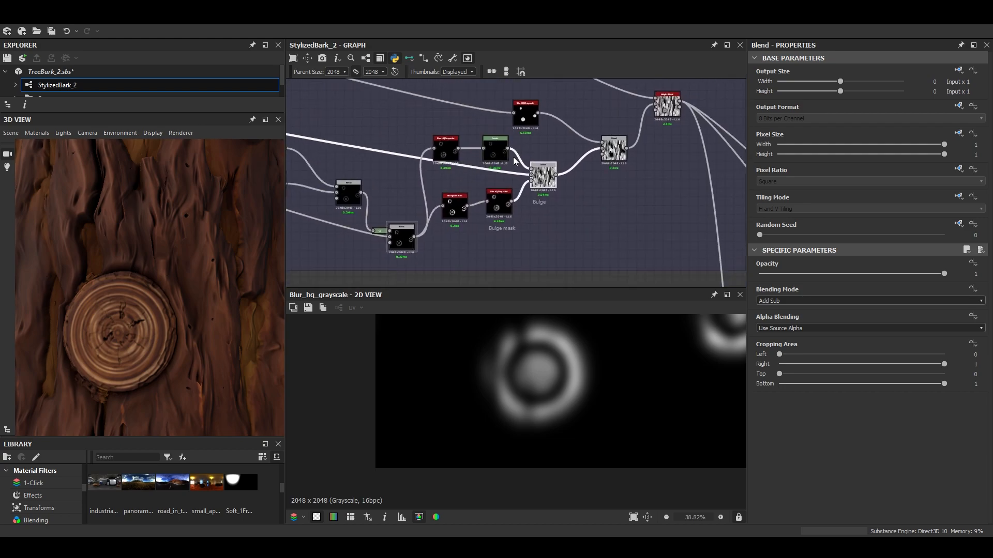
# Preview the Levels node feeding the Bulge Blend's foreground and examine its darkened rings around the knots.
pyautogui.scroll(3, 525, 166)
pyautogui.scroll(-3, 537, 172)
pyautogui.moveTo(538, 173); pyautogui.dragTo(541, 162, button='middle')
pyautogui.doubleClick(493, 137)
pyautogui.scroll(3, 561, 351)
pyautogui.moveTo(563, 354); pyautogui.dragTo(535, 429, button='middle')
pyautogui.scroll(-3, 595, 393)
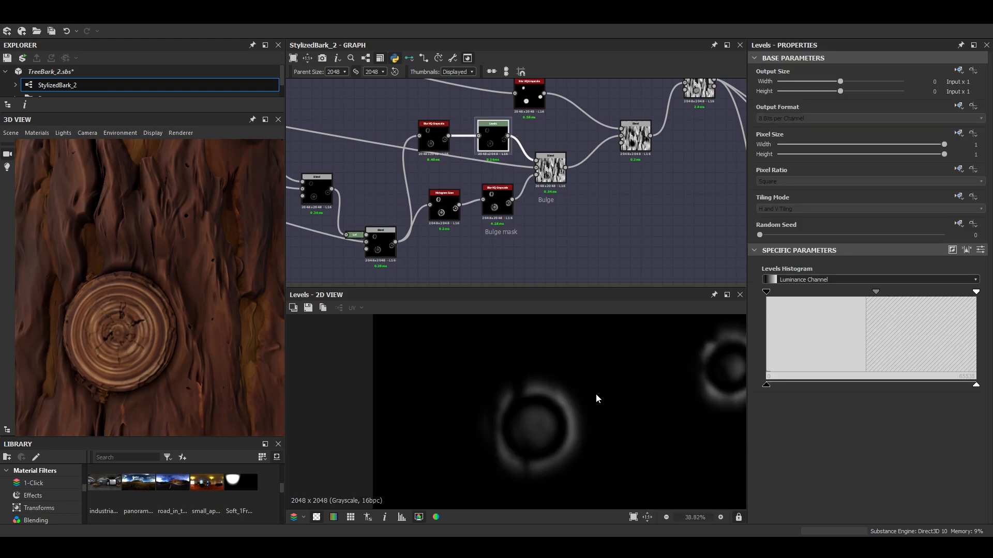
pyautogui.moveTo(685, 354); pyautogui.dragTo(554, 430, button='middle')
pyautogui.scroll(2, 553, 429)
pyautogui.moveTo(305, 321); pyautogui.dragTo(410, 383, button='middle')
pyautogui.scroll(4, 481, 397)
pyautogui.moveTo(388, 336); pyautogui.dragTo(479, 320, button='middle')
pyautogui.scroll(-3, 507, 412)
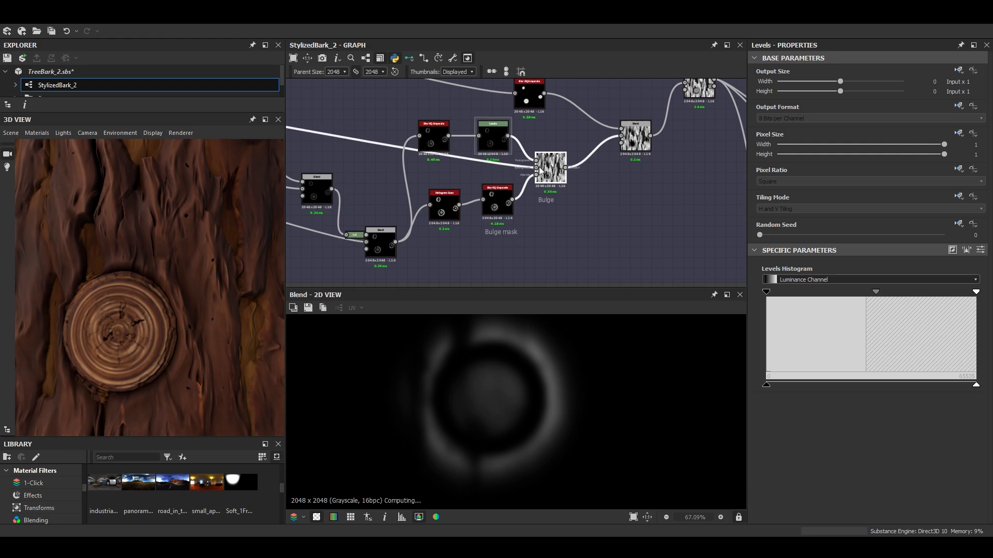
# Compare the bark height at the Bulge Blend's background input with the Add Sub result around the knots.
pyautogui.doubleClick(541, 170)
pyautogui.scroll(-3, 511, 413)
pyautogui.scroll(4, 505, 420)
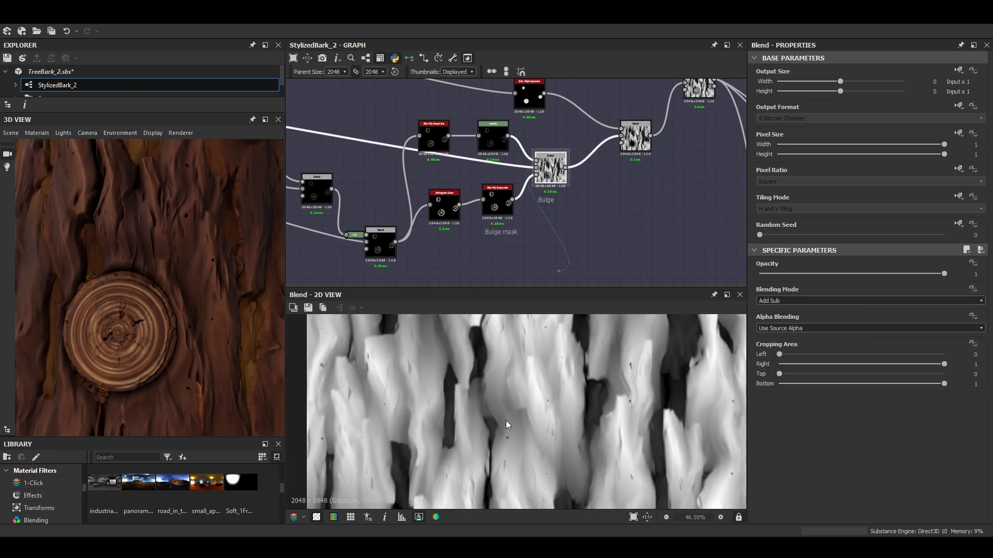
pyautogui.doubleClick(551, 176)
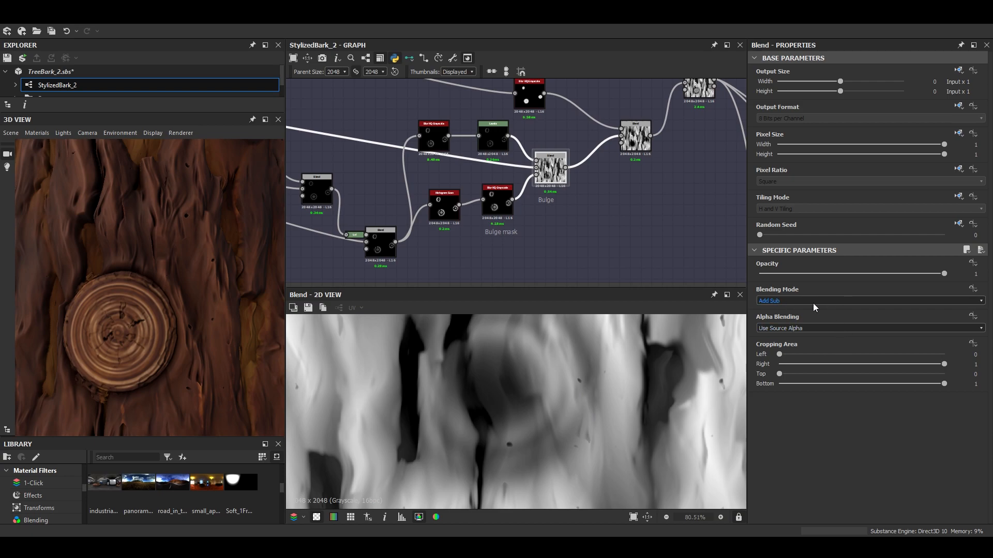
pyautogui.scroll(-3, 527, 410)
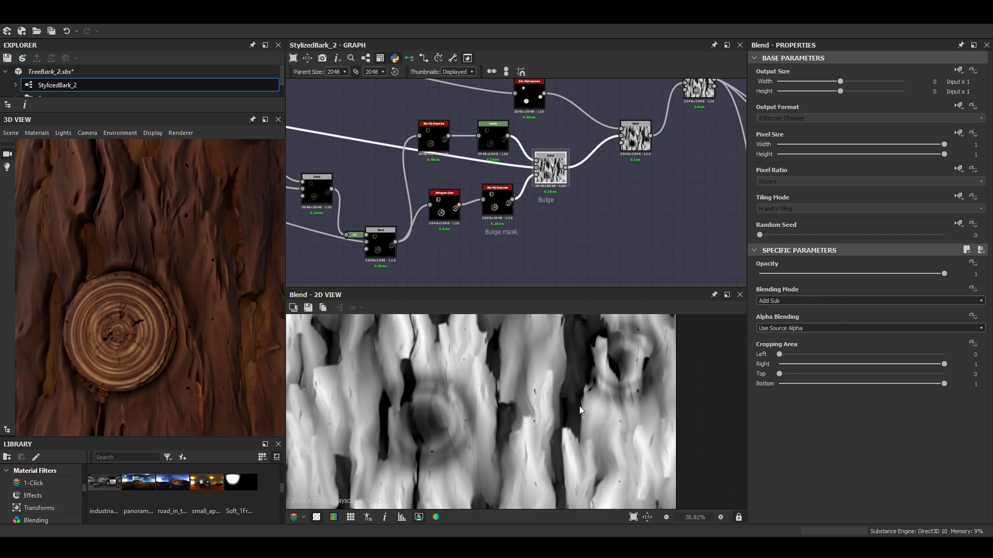
pyautogui.scroll(-3, 481, 215)
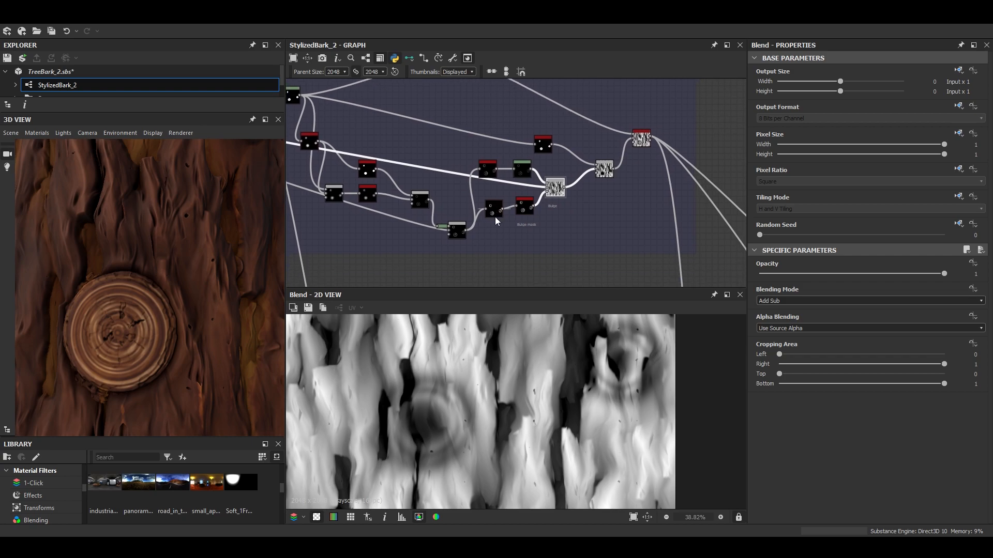
pyautogui.scroll(3, 530, 209)
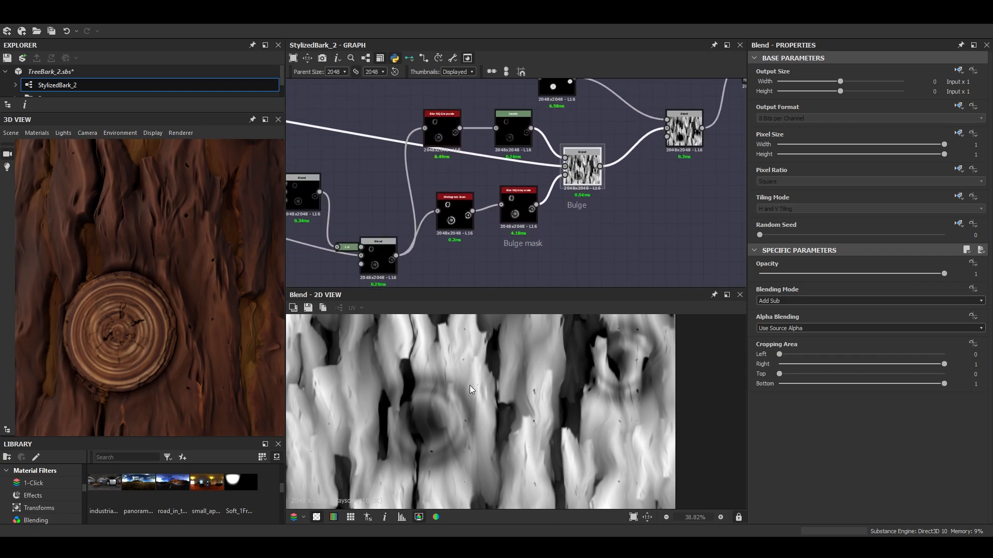
# Examine the bulging bark around several knots in the 3D view and compare it with the Bulge Blend's height.
pyautogui.scroll(2, 465, 393)
pyautogui.moveTo(205, 342); pyautogui.dragTo(213, 347, button='middle')
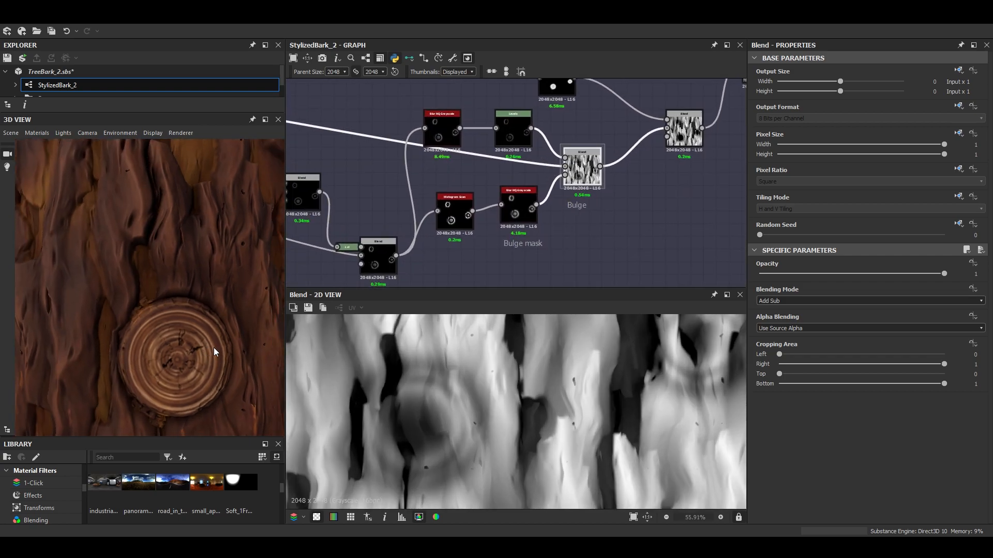
pyautogui.moveTo(120, 384); pyautogui.dragTo(178, 296)
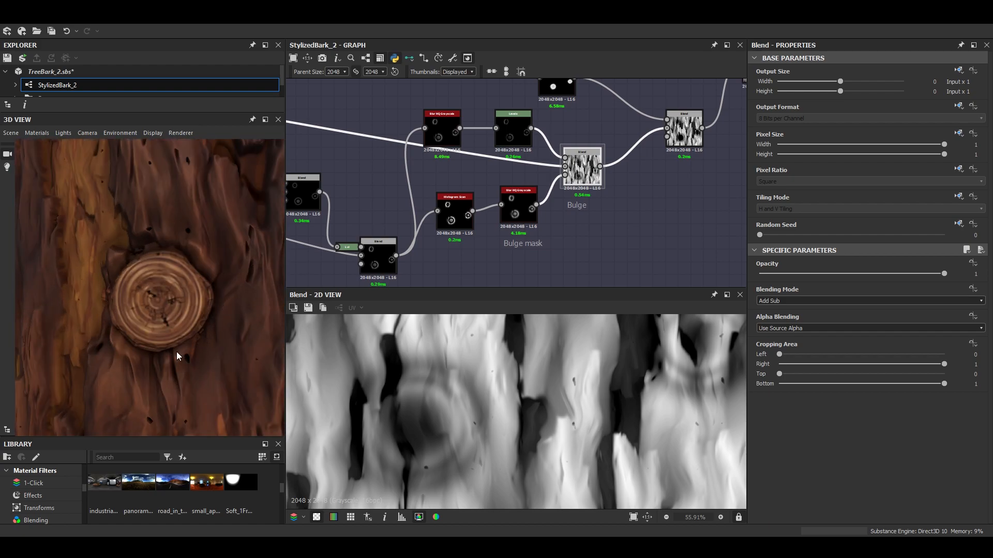
pyautogui.moveTo(199, 263); pyautogui.dragTo(169, 217)
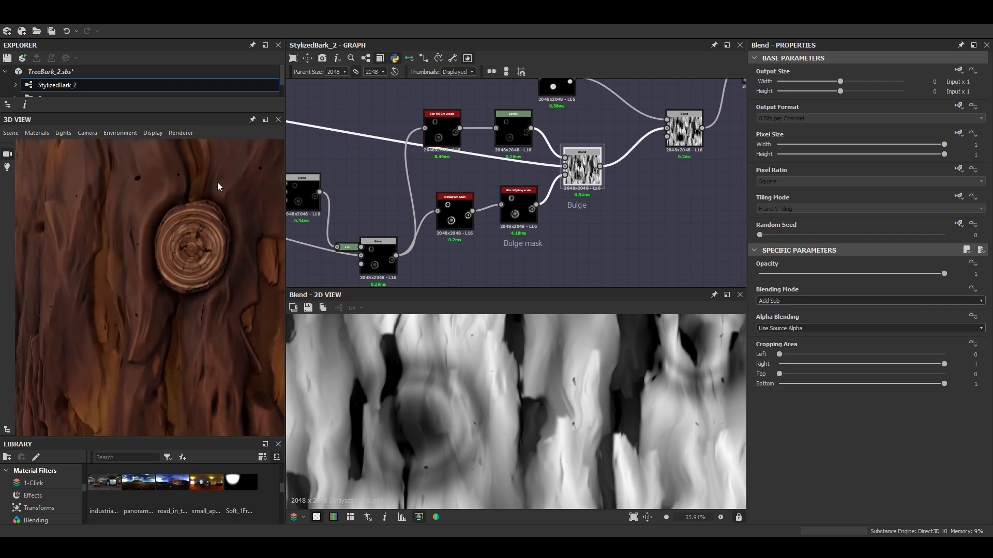
pyautogui.moveTo(205, 289); pyautogui.dragTo(239, 256)
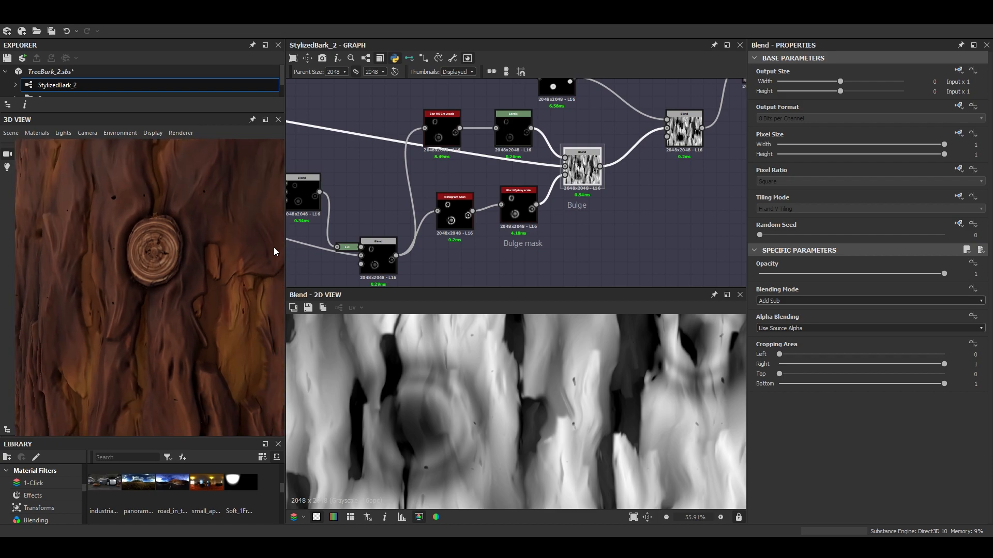
# Inspect the Subtract Blend that combines the blurred knot shapes with the bulged bark height.
pyautogui.moveTo(659, 142); pyautogui.dragTo(547, 192, button='middle')
pyautogui.scroll(3, 549, 193)
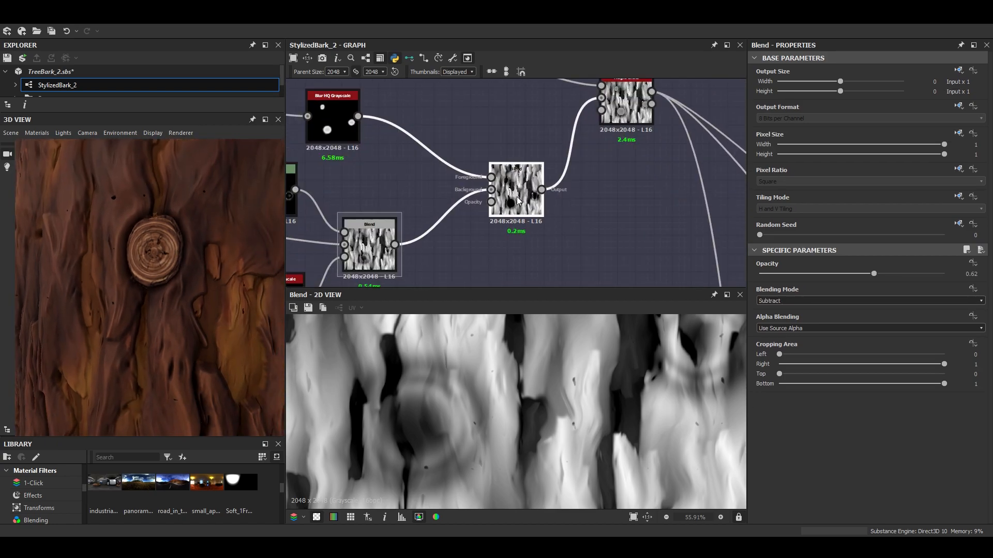
pyautogui.moveTo(447, 409); pyautogui.dragTo(460, 393, button='middle')
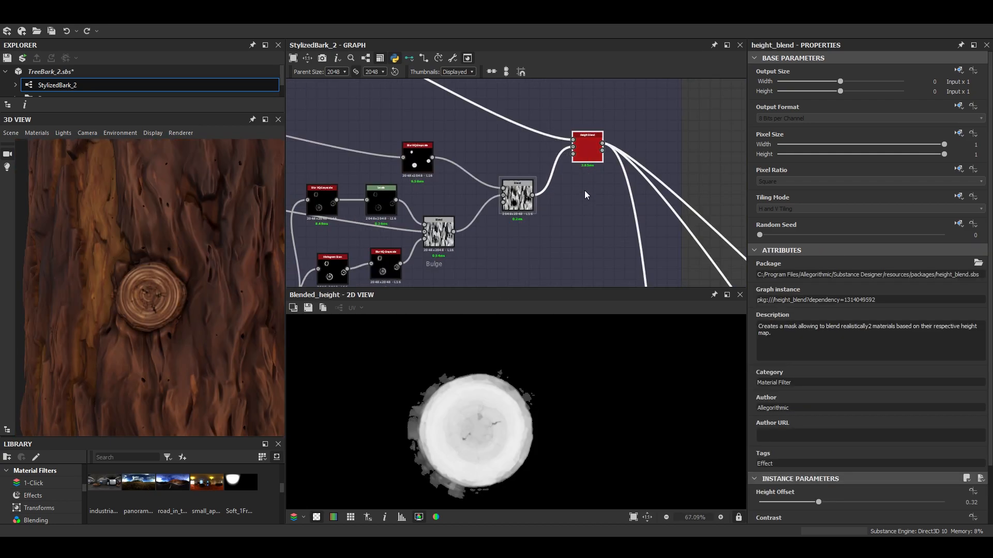
# Inspect the Height Blend that merges the knots with the bark height, including its inputs and instance parameters.
pyautogui.scroll(-5, 584, 190)
pyautogui.scroll(5, 515, 209)
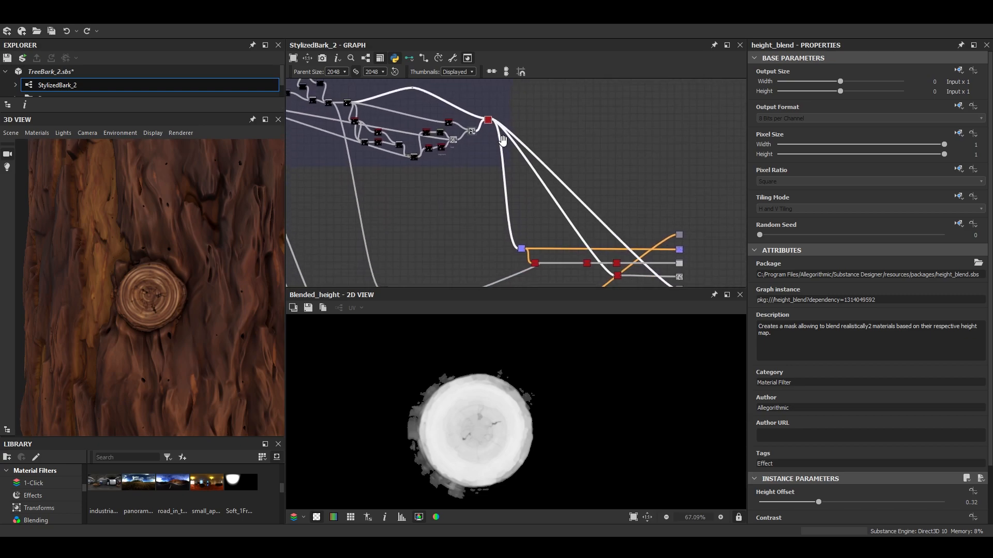
pyautogui.moveTo(539, 231); pyautogui.dragTo(438, 116, button='middle')
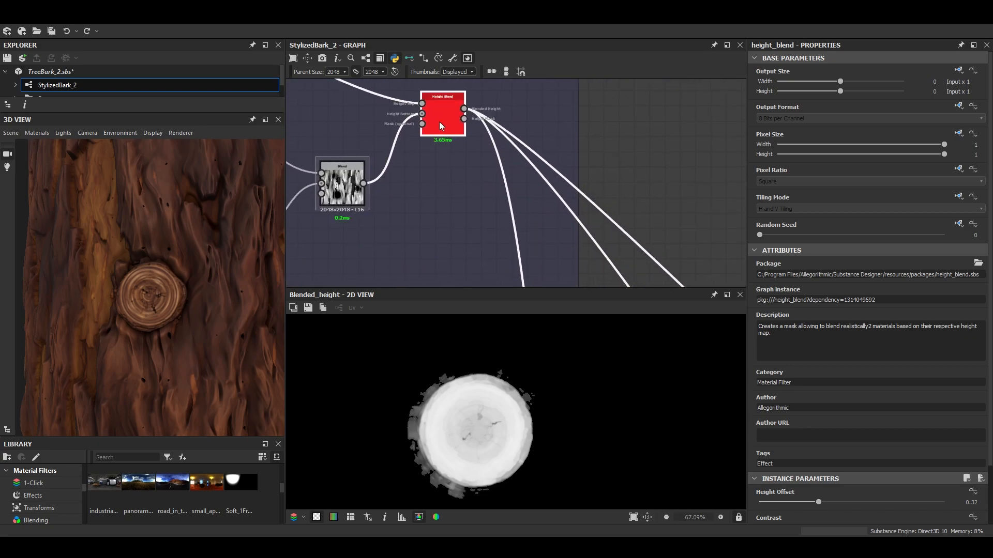
pyautogui.scroll(-2, 446, 173)
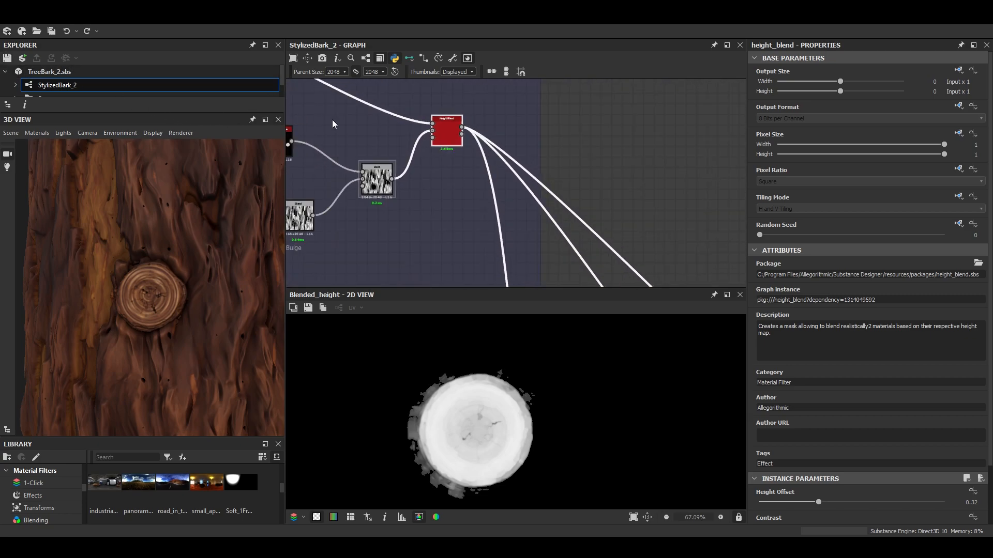
pyautogui.rightClick(448, 137)
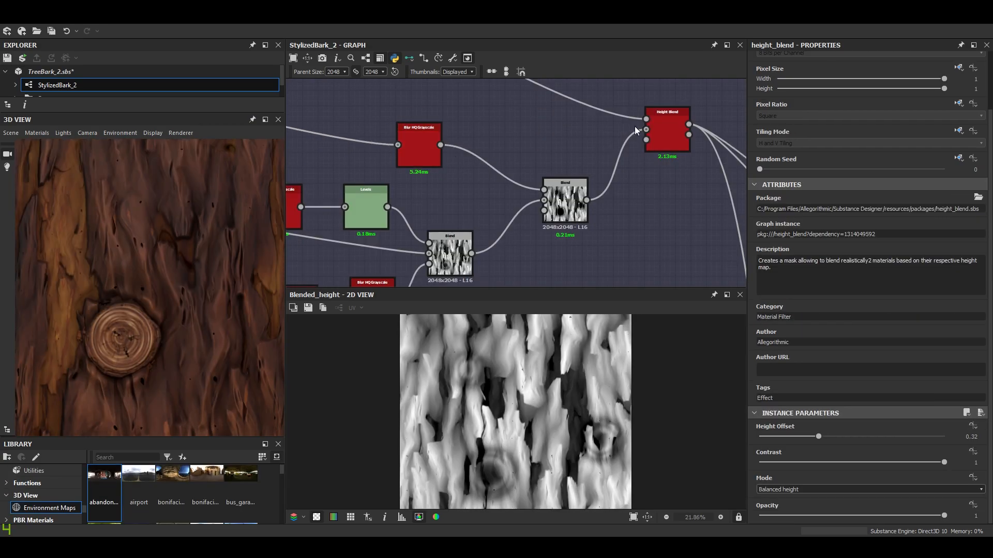
pyautogui.rightClick(668, 132)
pyautogui.press('Escape')
pyautogui.scroll(-3, 657, 162)
pyautogui.moveTo(658, 162); pyautogui.dragTo(558, 163, button='middle')
pyautogui.scroll(5, 559, 163)
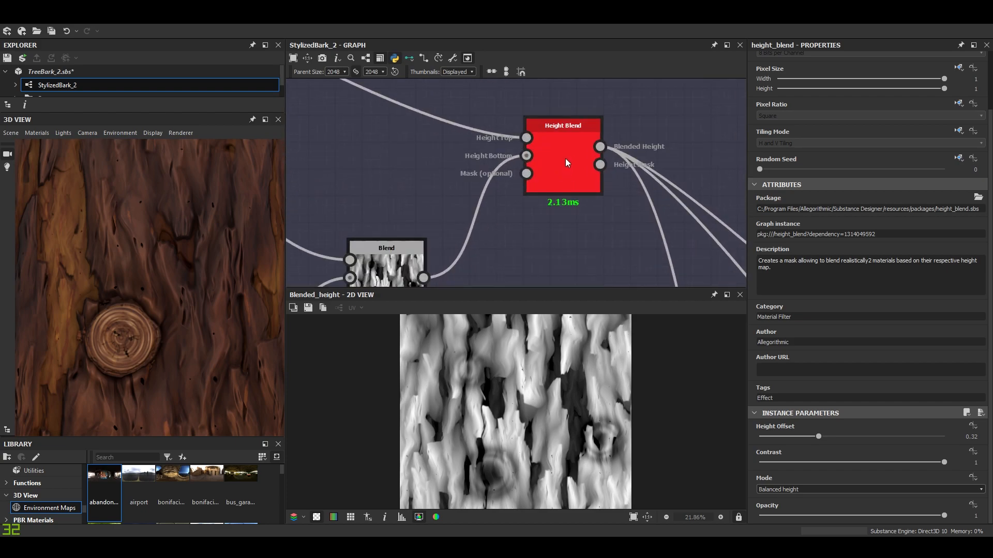
pyautogui.click(566, 156)
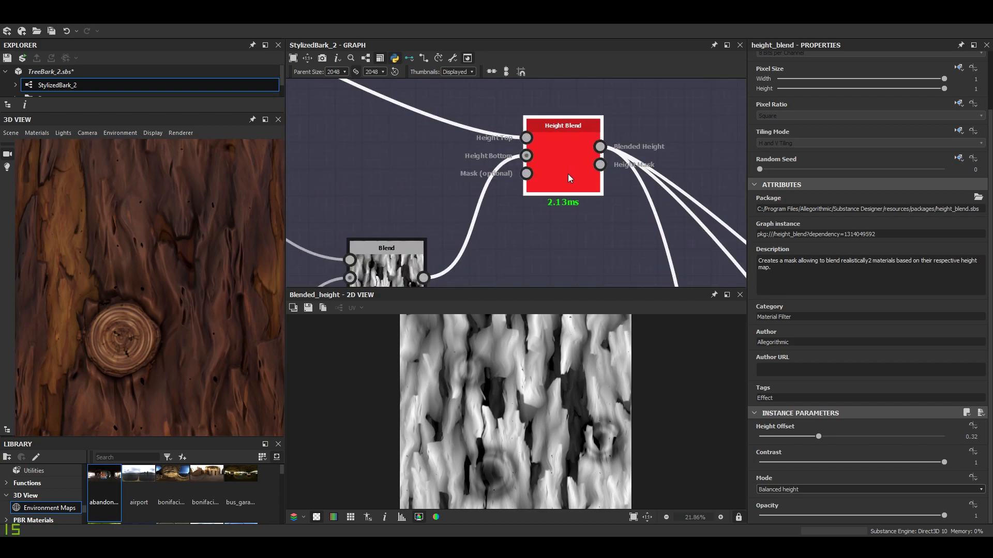
# Trace where the Height Blend's knot and bark connections run through the surrounding graph.
pyautogui.scroll(-5, 568, 174)
pyautogui.moveTo(461, 172); pyautogui.dragTo(505, 173, button='middle')
pyautogui.scroll(-5, 444, 171)
pyautogui.moveTo(391, 168); pyautogui.dragTo(337, 137, button='middle')
pyautogui.scroll(8, 479, 163)
pyautogui.scroll(6, 434, 131)
pyautogui.scroll(-4, 449, 120)
pyautogui.moveTo(451, 129); pyautogui.dragTo(462, 159, button='middle')
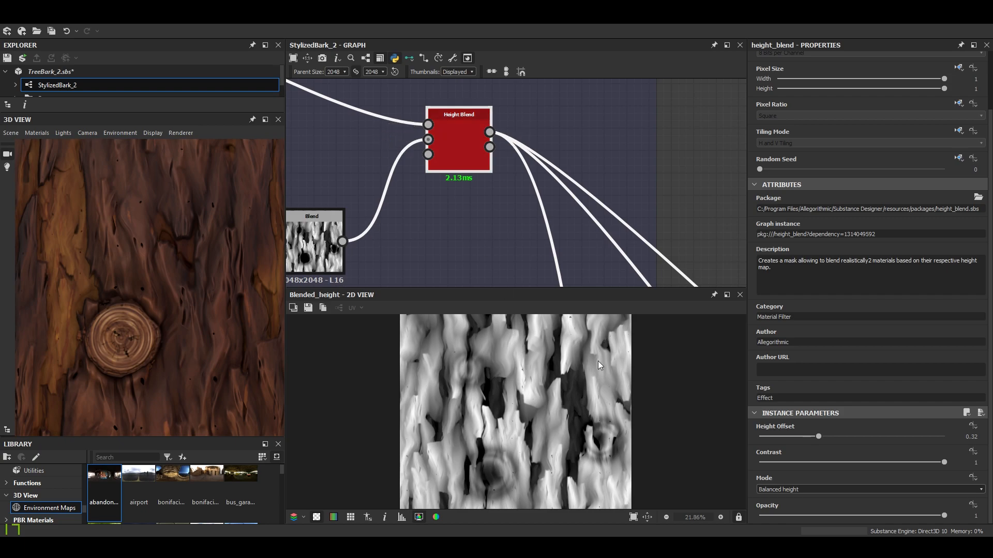
# Follow the Height Blend's output to the Normal node and preview the resulting normal map.
pyautogui.scroll(-6, 535, 191)
pyautogui.moveTo(564, 229); pyautogui.dragTo(483, 153, button='middle')
pyautogui.scroll(-3, 551, 253)
pyautogui.moveTo(551, 254); pyautogui.dragTo(509, 141, button='middle')
pyautogui.scroll(8, 472, 144)
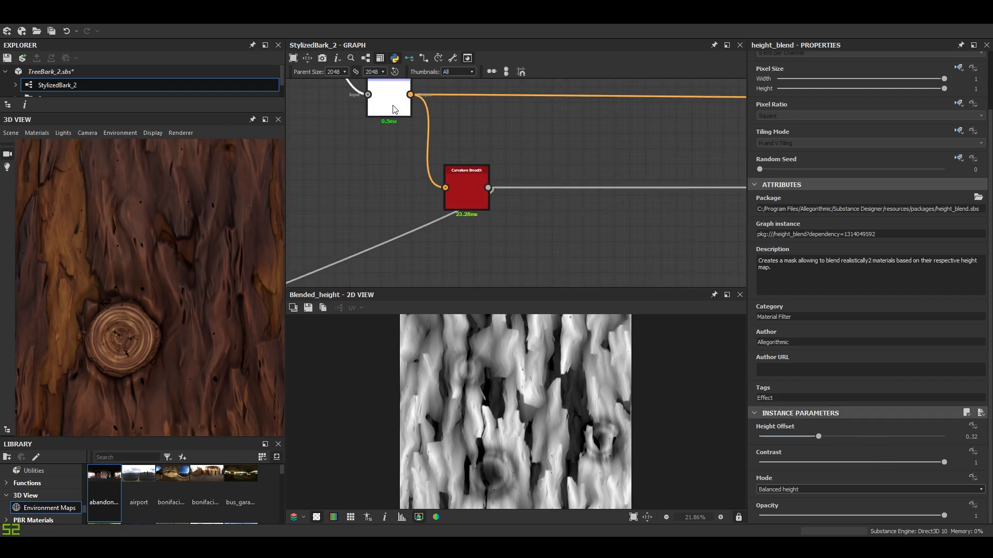
pyautogui.click(394, 109)
pyautogui.moveTo(394, 109); pyautogui.dragTo(450, 174, button='middle')
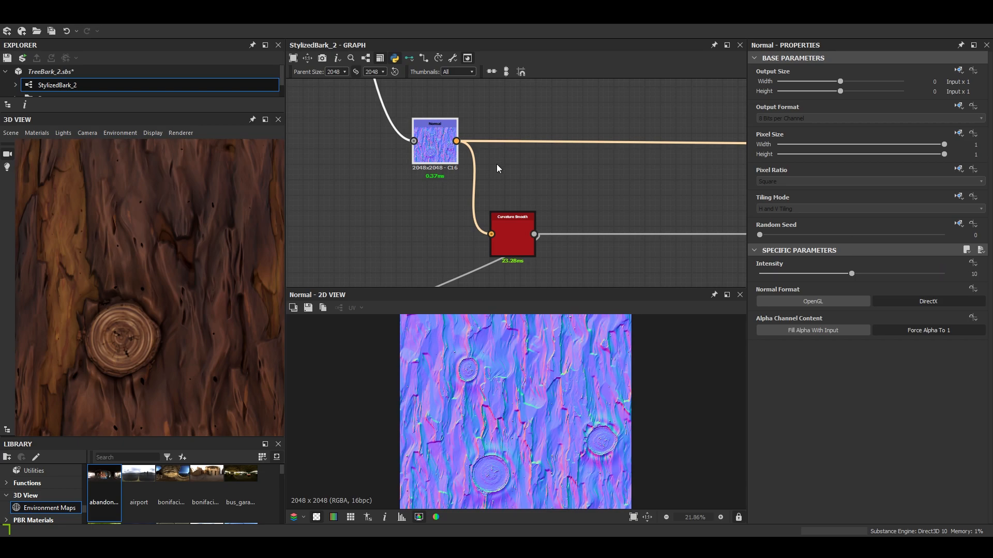
# Preview the Curvature Smooth node connected to the Normal node and examine its detail around the knots.
pyautogui.scroll(-3, 527, 181)
pyautogui.click(520, 214)
pyautogui.scroll(6, 526, 220)
pyautogui.scroll(3, 523, 415)
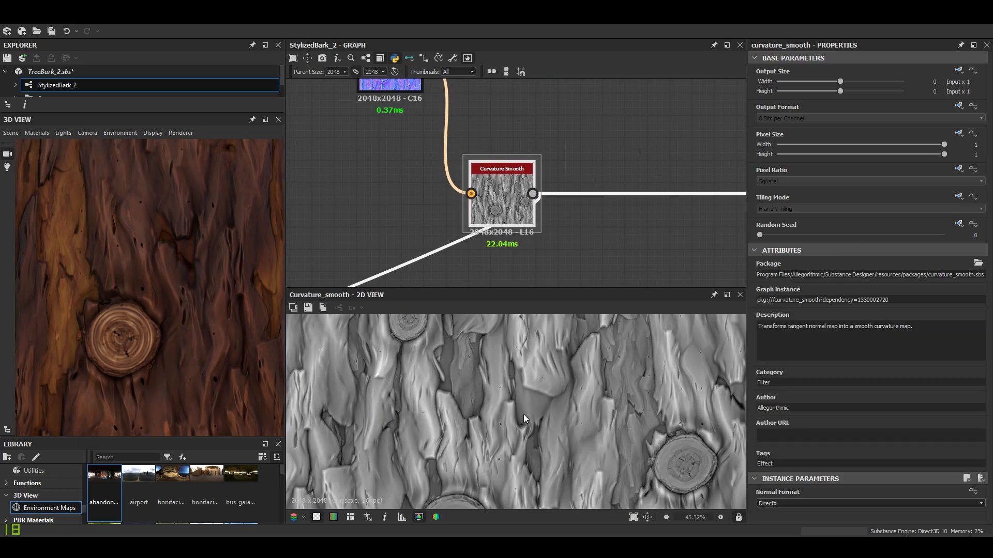
pyautogui.moveTo(524, 414); pyautogui.dragTo(491, 369, button='middle')
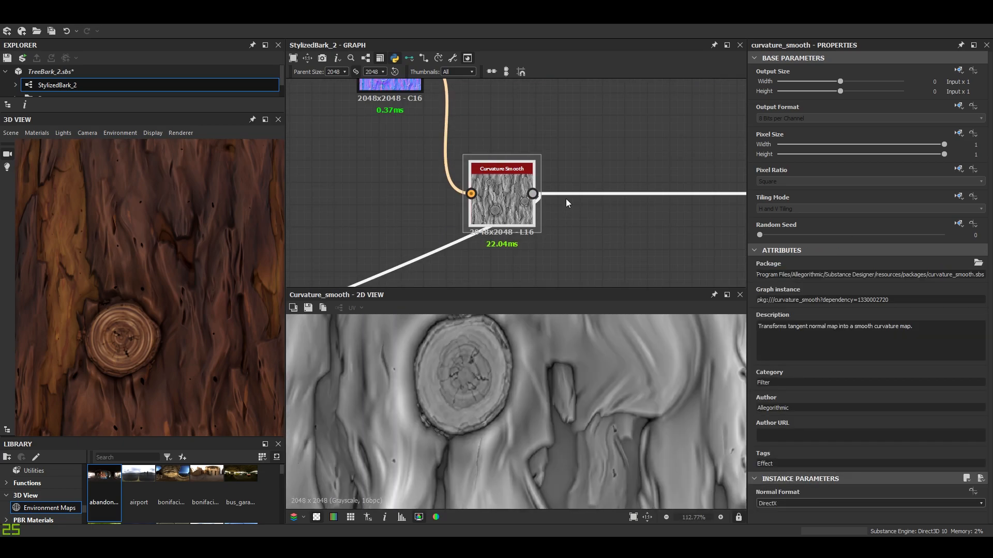
# Preview the Invert Grayscale node in the curvature chain and compare its output with its Curvature Smooth input.
pyautogui.scroll(-5, 566, 199)
pyautogui.moveTo(566, 198); pyautogui.dragTo(374, 173, button='middle')
pyautogui.scroll(4, 548, 186)
pyautogui.click(522, 177)
pyautogui.moveTo(543, 222); pyautogui.dragTo(446, 244, button='middle')
pyautogui.scroll(-4, 569, 362)
pyautogui.scroll(5, 427, 209)
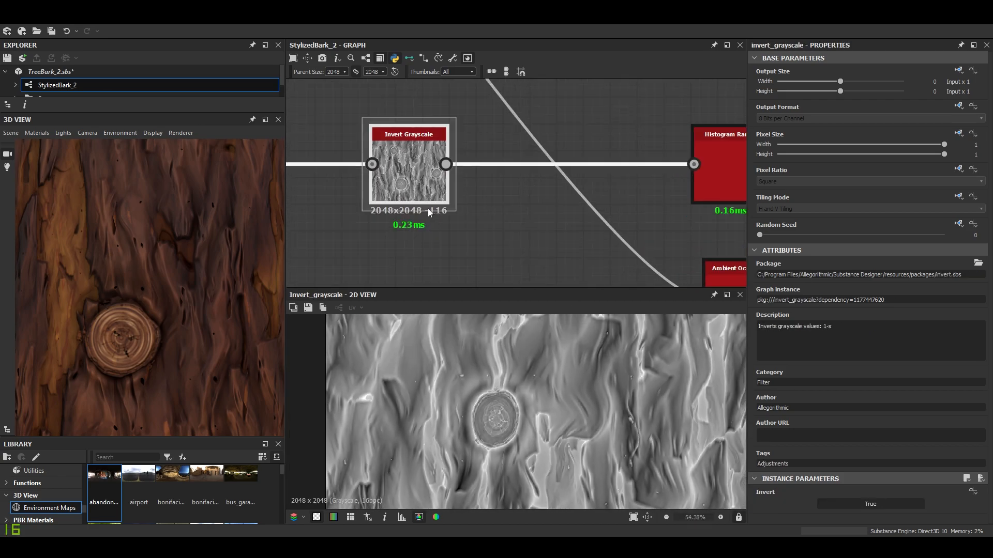
pyautogui.click(428, 176)
pyautogui.scroll(4, 439, 362)
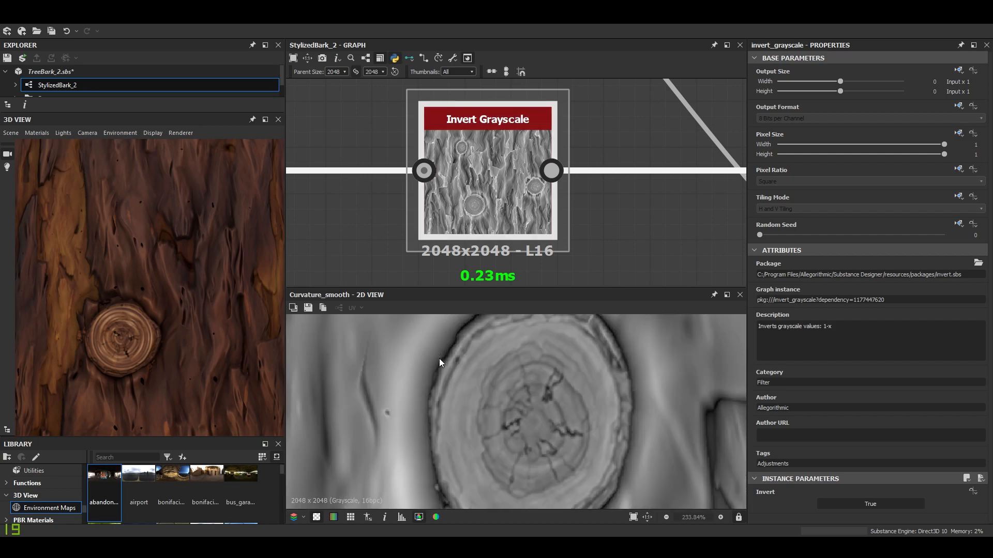
# Compare the Curvature Smooth and Invert Grayscale results close up along the knot's rim.
pyautogui.scroll(2, 455, 345)
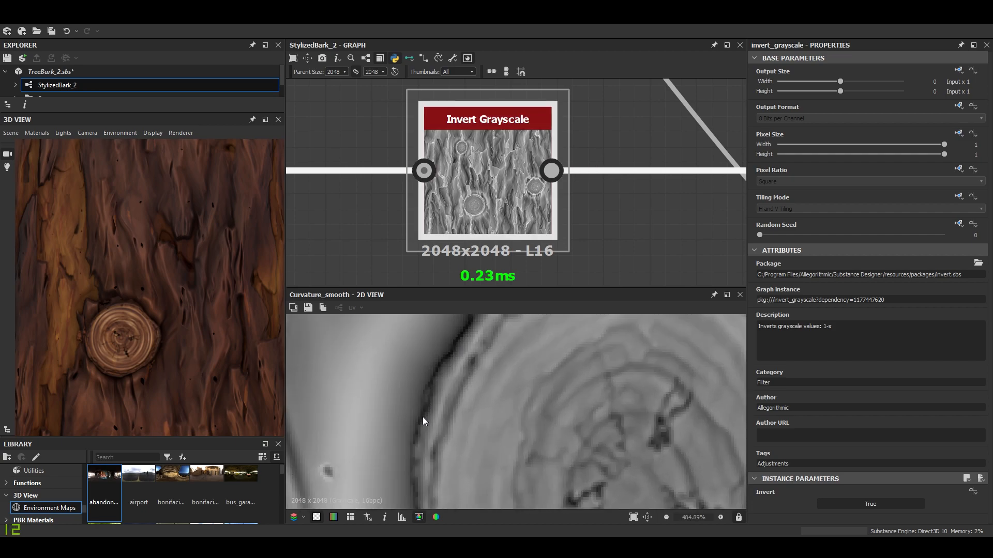
pyautogui.scroll(3, 461, 355)
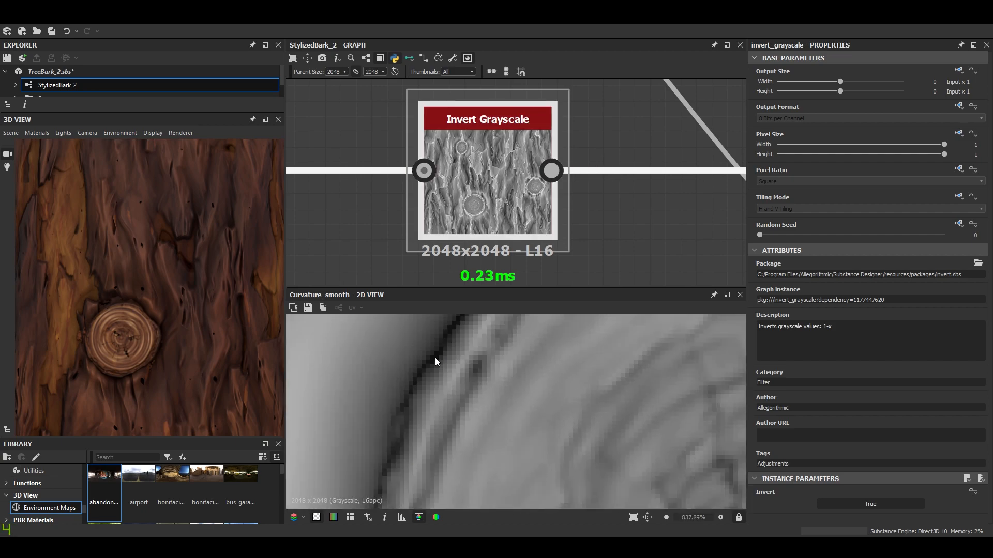
pyautogui.scroll(-2, 435, 358)
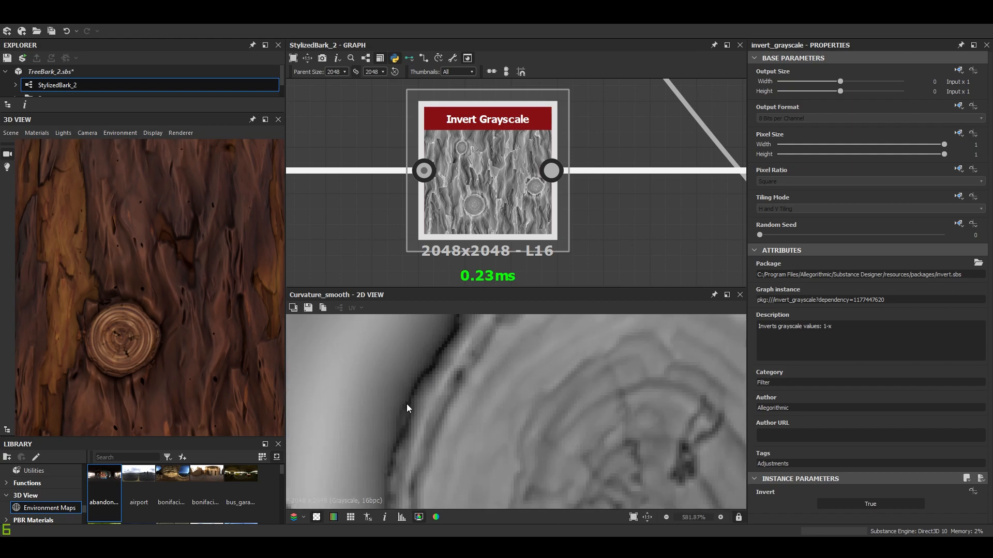
pyautogui.doubleClick(469, 188)
pyautogui.scroll(2, 454, 386)
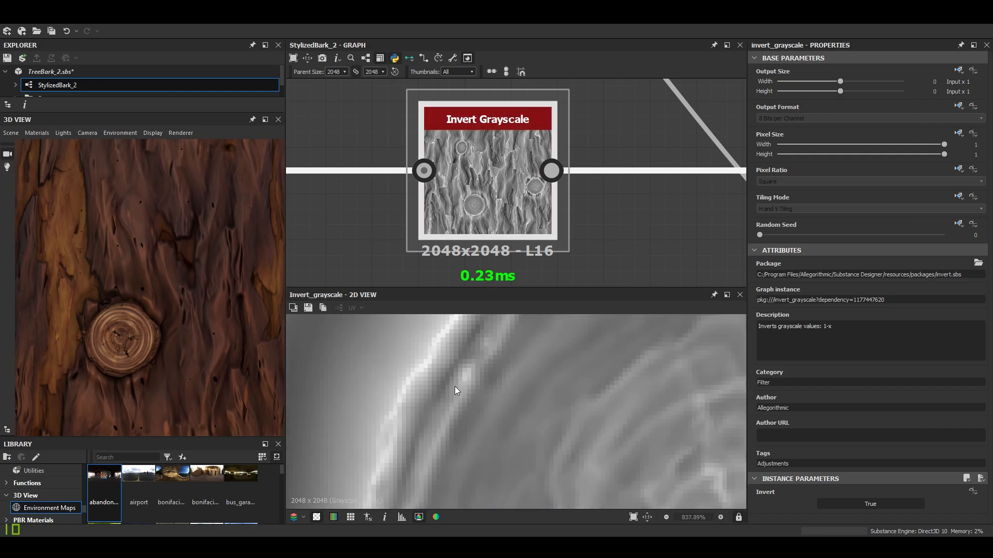
pyautogui.scroll(-2, 455, 387)
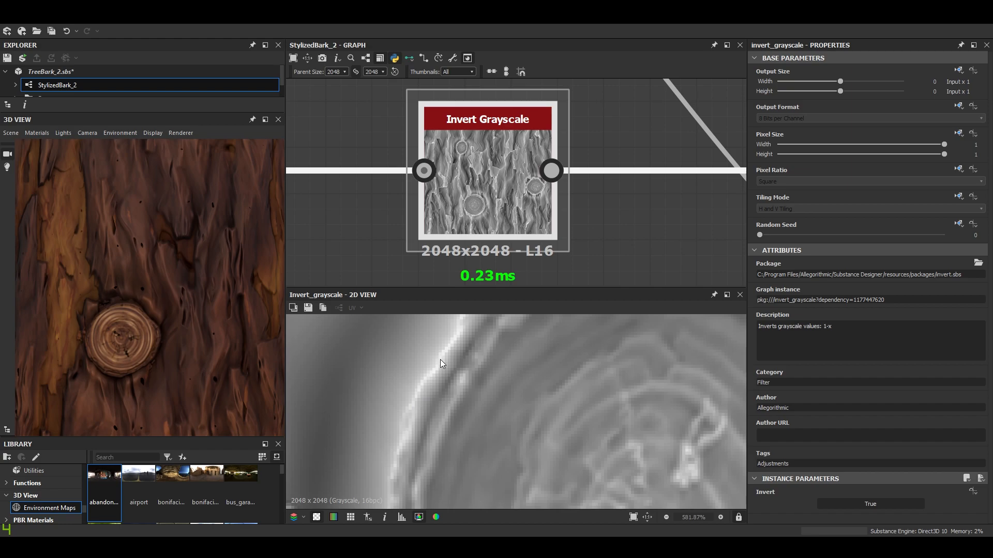
# Follow the inverted curvature to the Histogram Range node and preview its range-adjusted result.
pyautogui.scroll(-6, 524, 176)
pyautogui.moveTo(524, 176); pyautogui.dragTo(381, 177, button='middle')
pyautogui.scroll(3, 548, 178)
pyautogui.doubleClick(547, 178)
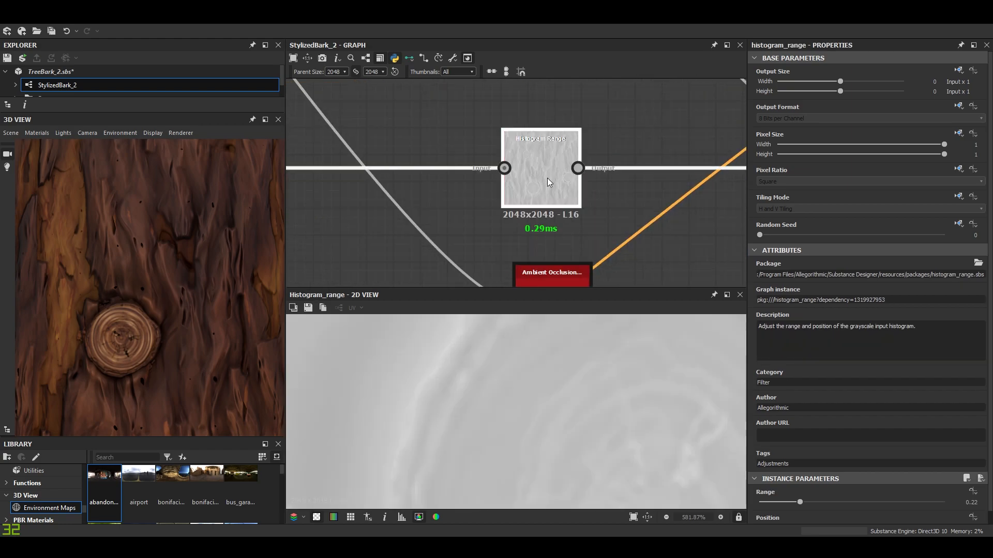
pyautogui.scroll(-15, 569, 414)
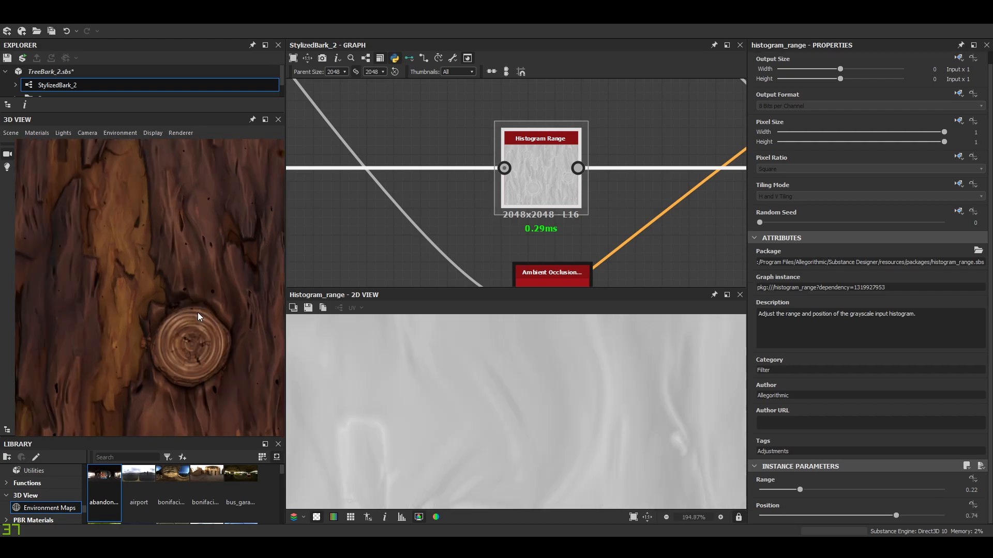
# Examine the bark and knots on the 3D model from close up and from farther away.
pyautogui.scroll(-10, 198, 313)
pyautogui.scroll(8, 148, 282)
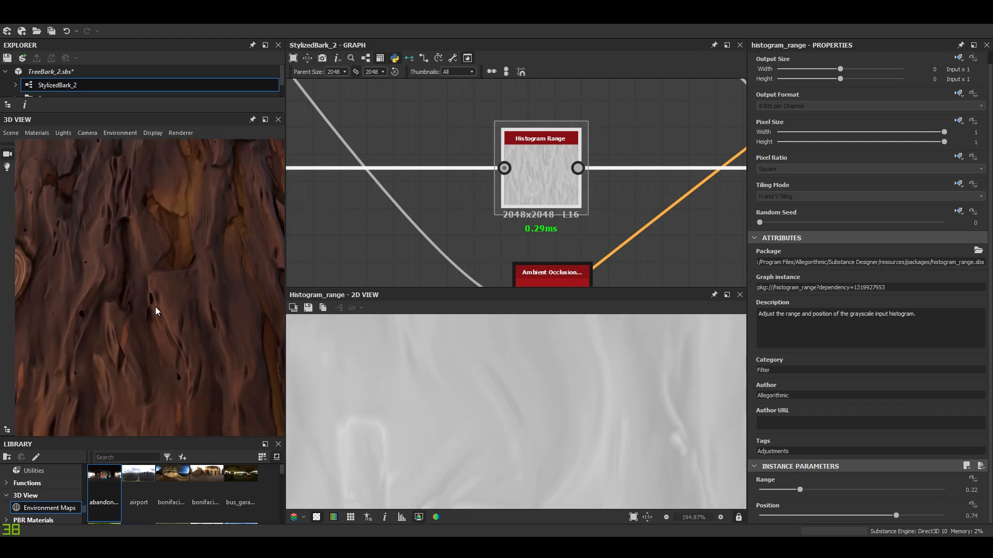
pyautogui.scroll(3, 175, 313)
pyautogui.moveTo(188, 325); pyautogui.dragTo(131, 312)
pyautogui.scroll(-6, 176, 314)
pyautogui.scroll(3, 194, 303)
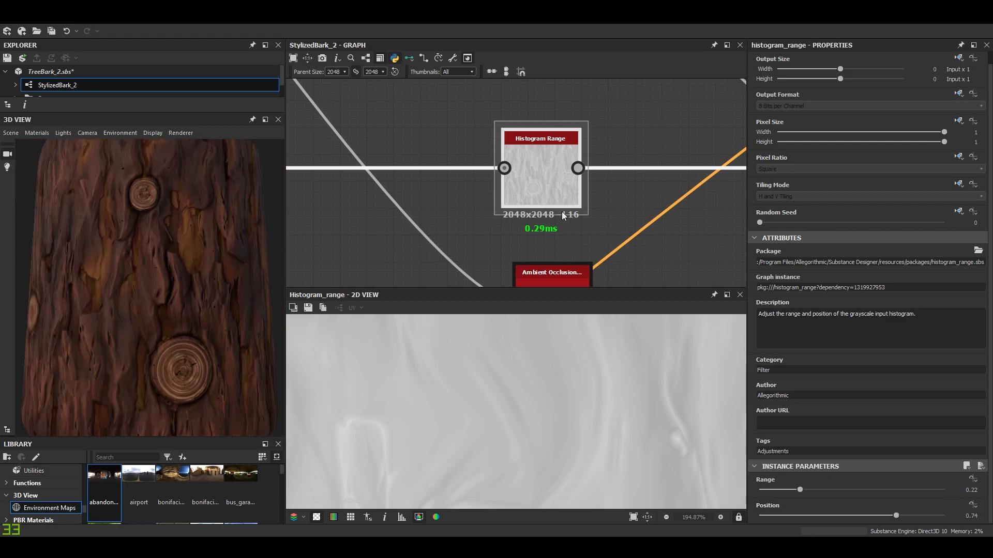
# Follow the Histogram Range connection to the Roughness output and preview the roughness map.
pyautogui.scroll(-5, 562, 212)
pyautogui.moveTo(561, 212); pyautogui.dragTo(274, 207, button='middle')
pyautogui.scroll(5, 544, 196)
pyautogui.doubleClick(558, 197)
pyautogui.scroll(-4, 554, 198)
# Preview the Ambient Occlusion node and review its Height Depth, Radius and Quality parameters against the knot detail.
pyautogui.scroll(-4, 553, 197)
pyautogui.moveTo(543, 215); pyautogui.dragTo(745, 207, button='middle')
pyautogui.scroll(5, 549, 200)
pyautogui.scroll(4, 420, 206)
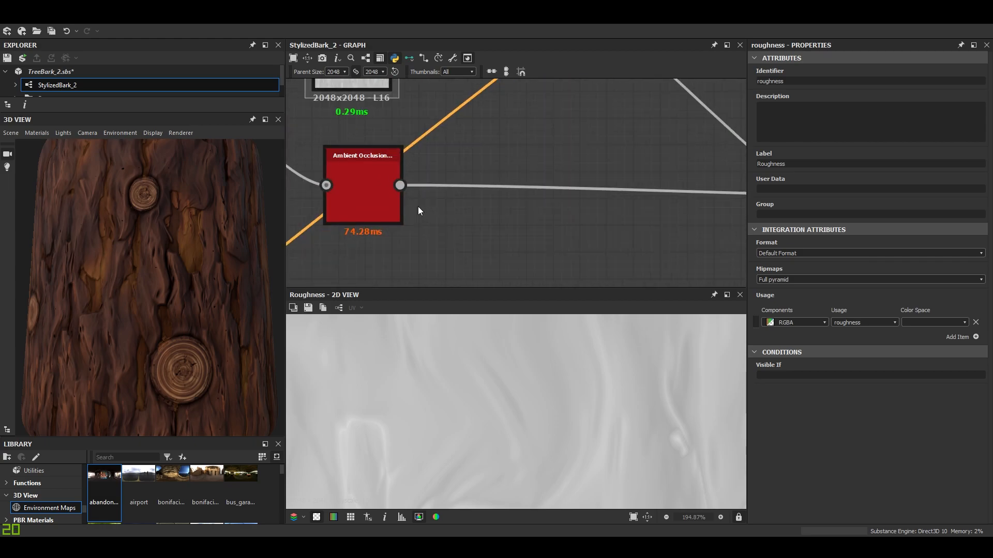
pyautogui.doubleClick(376, 203)
pyautogui.scroll(-5, 644, 414)
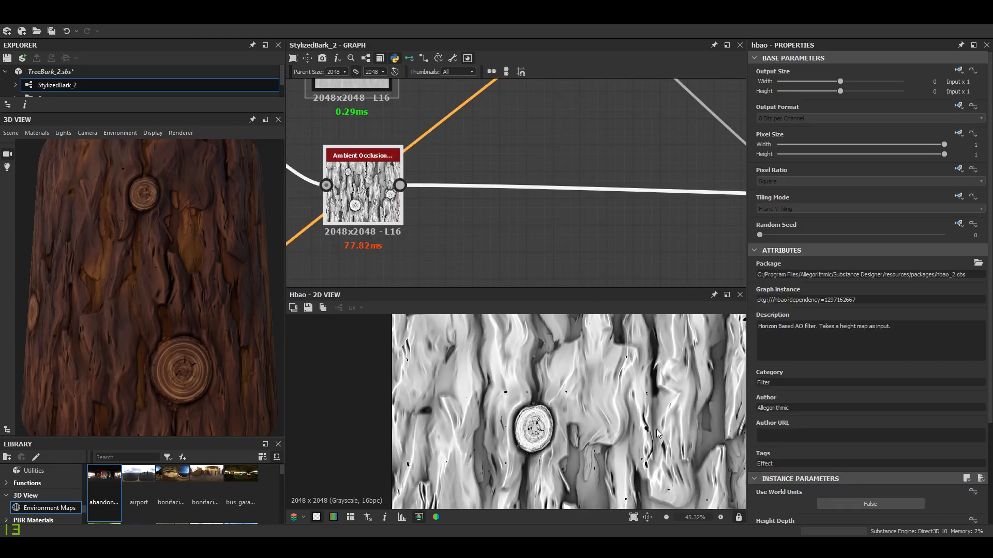
pyautogui.scroll(-3, 843, 473)
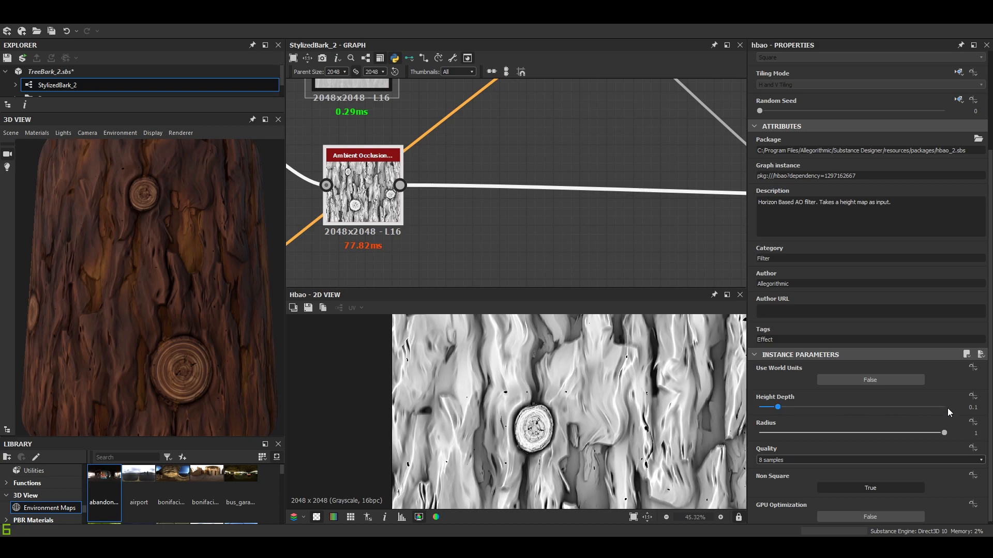
pyautogui.scroll(5, 569, 423)
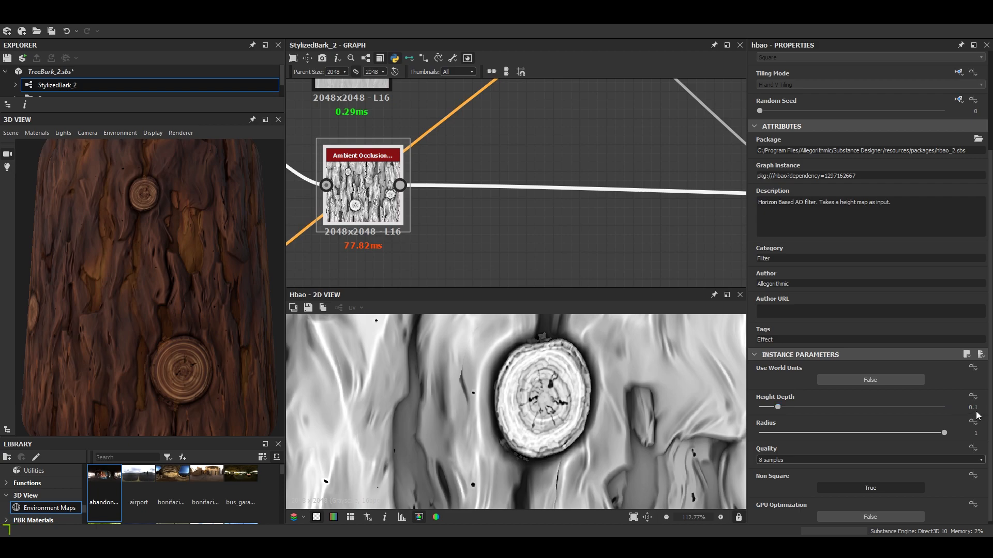
pyautogui.scroll(-3, 612, 417)
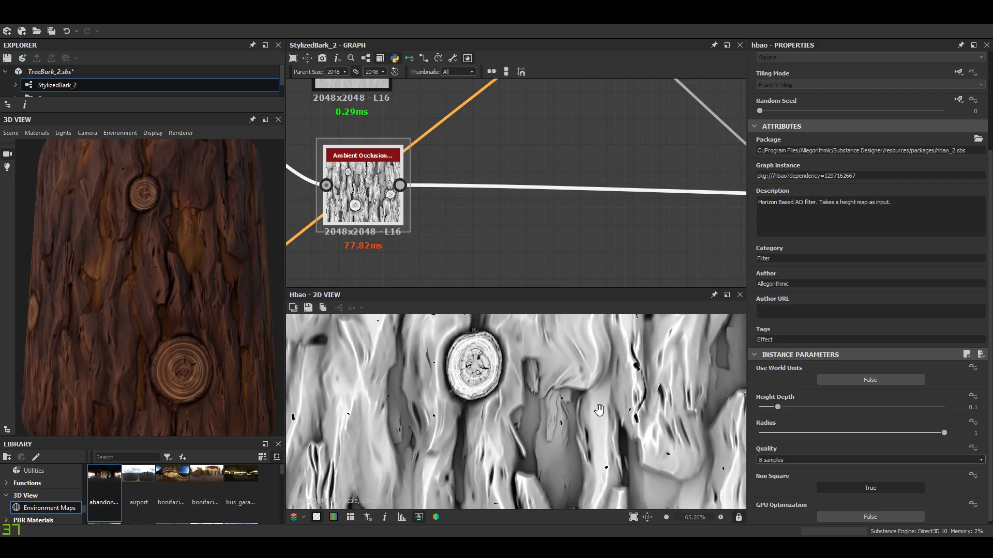
pyautogui.moveTo(546, 418); pyautogui.dragTo(557, 436, button='middle')
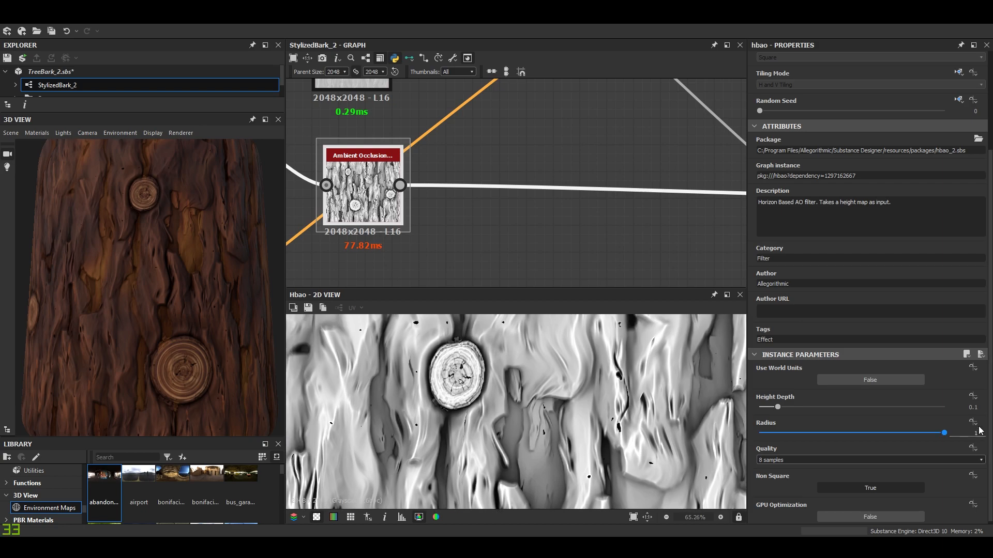
# Preview the height output node and examine the height map around the knot.
pyautogui.moveTo(467, 407); pyautogui.dragTo(456, 357, button='middle')
pyautogui.scroll(-3, 530, 184)
pyautogui.moveTo(530, 187); pyautogui.dragTo(366, 147, button='middle')
pyautogui.scroll(3, 551, 205)
pyautogui.doubleClick(545, 202)
pyautogui.scroll(-1, 532, 408)
pyautogui.scroll(-4, 532, 408)
pyautogui.moveTo(531, 408); pyautogui.dragTo(566, 452, button='middle')
pyautogui.scroll(5, 518, 427)
pyautogui.moveTo(518, 426); pyautogui.dragTo(474, 403, button='middle')
pyautogui.scroll(1, 474, 403)
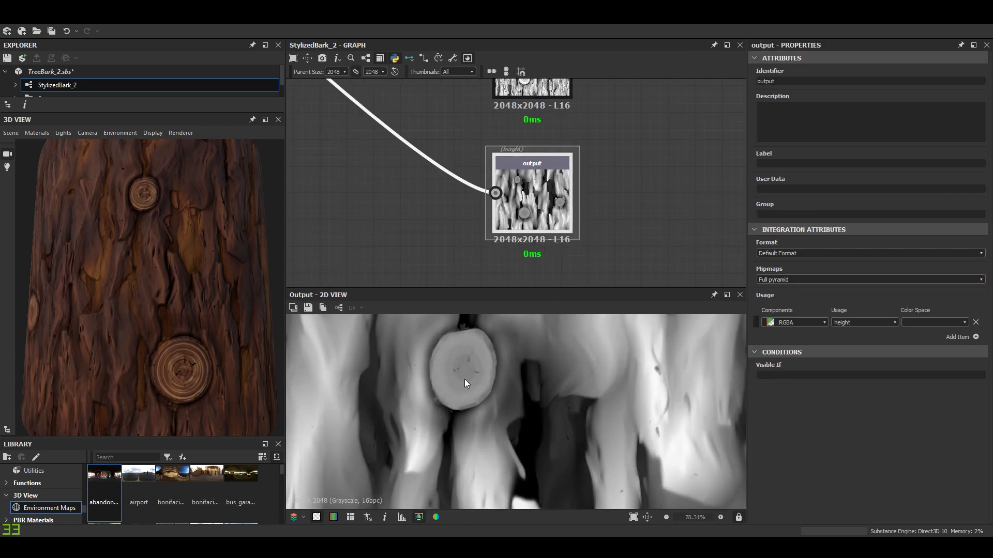
# Trace the height output back to the Height Blend node and preview the blended height.
pyautogui.scroll(-4, 433, 395)
pyautogui.scroll(-3, 440, 171)
pyautogui.moveTo(393, 135); pyautogui.dragTo(541, 182, button='middle')
pyautogui.scroll(2, 541, 181)
pyautogui.doubleClick(559, 162)
pyautogui.scroll(-2, 652, 413)
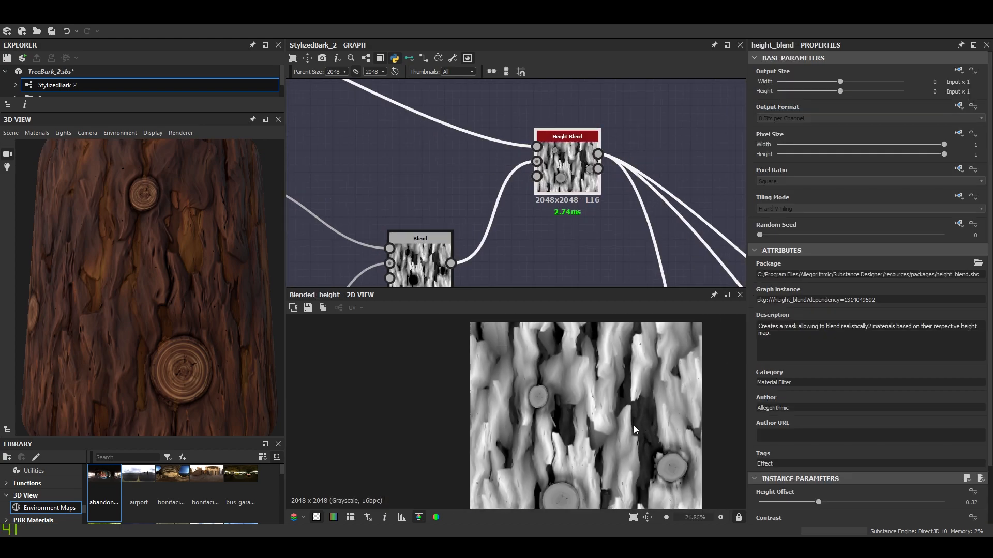
pyautogui.scroll(4, 486, 385)
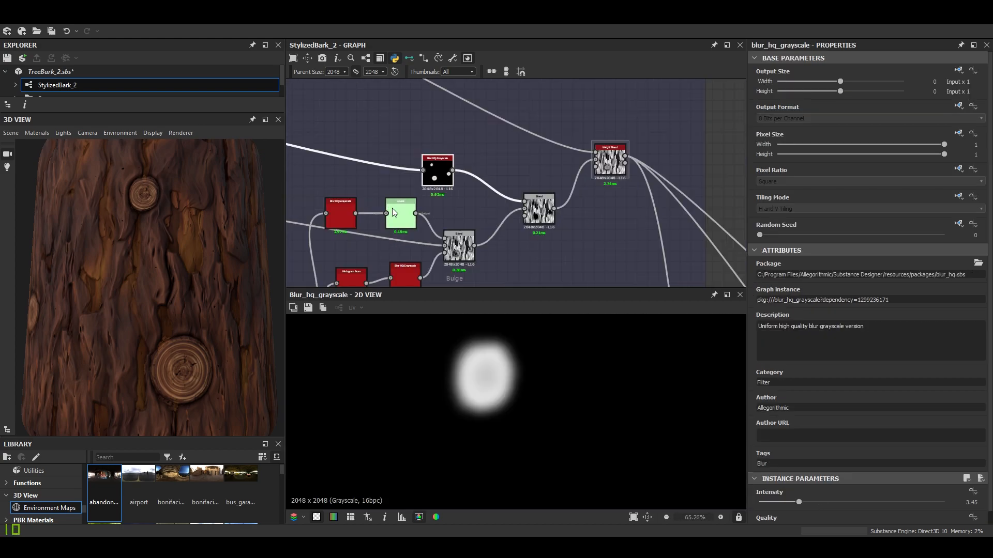
# Preview the Levels and Blur HQ Grayscale nodes that form the knots' bulge and bulge mask.
pyautogui.doubleClick(395, 214)
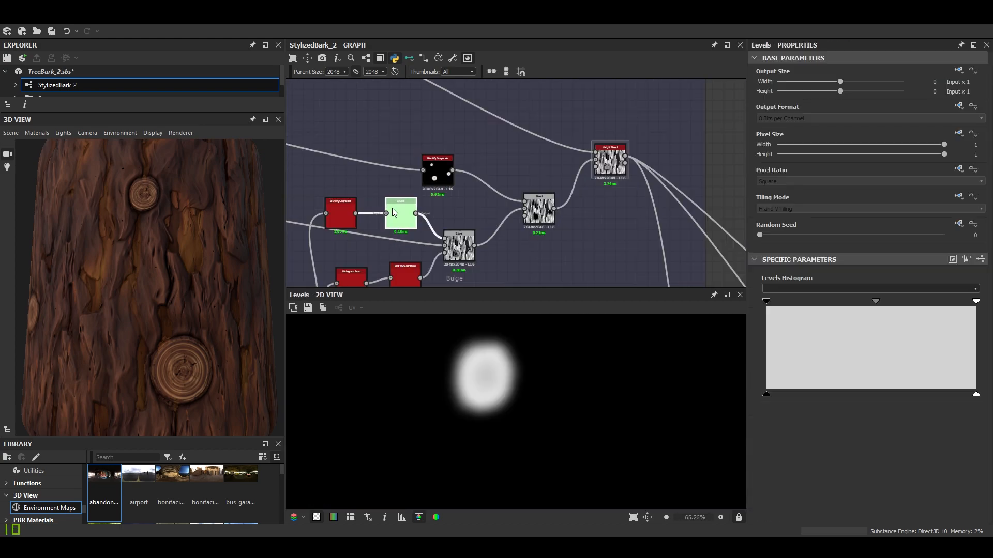
pyautogui.doubleClick(324, 215)
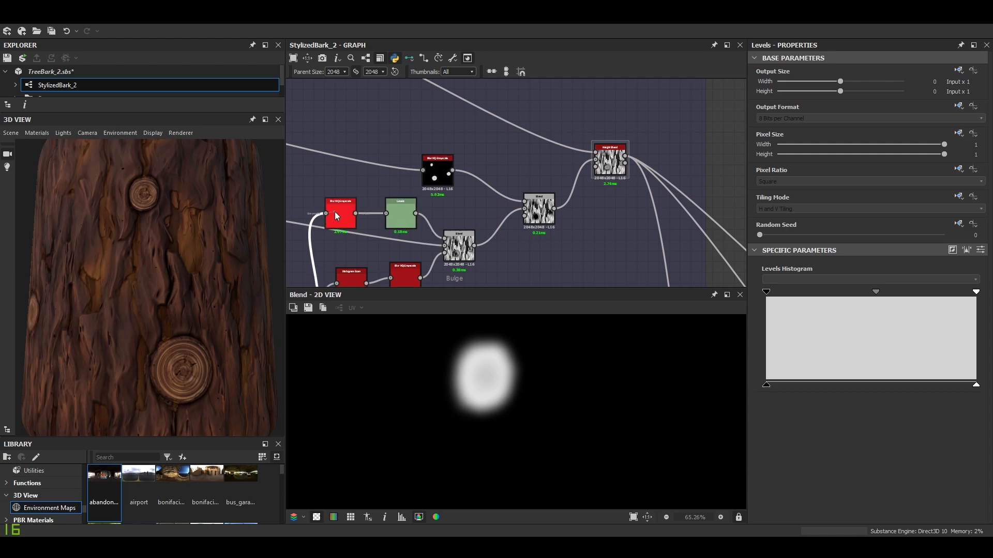
pyautogui.doubleClick(335, 212)
pyautogui.scroll(-2, 565, 199)
pyautogui.moveTo(450, 267); pyautogui.dragTo(455, 226, button='middle')
pyautogui.doubleClick(453, 215)
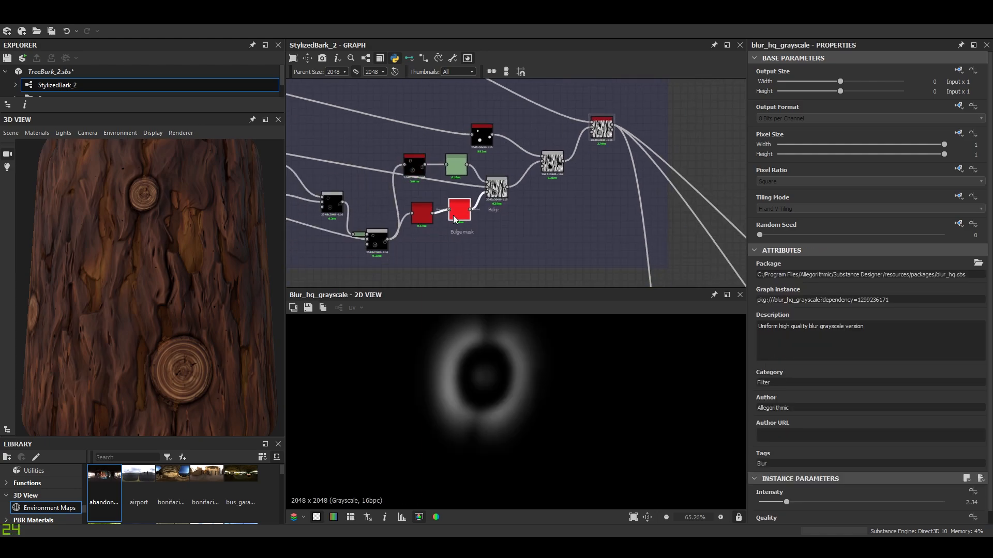
pyautogui.scroll(4, 412, 215)
pyautogui.doubleClick(506, 116)
pyautogui.scroll(-6, 451, 160)
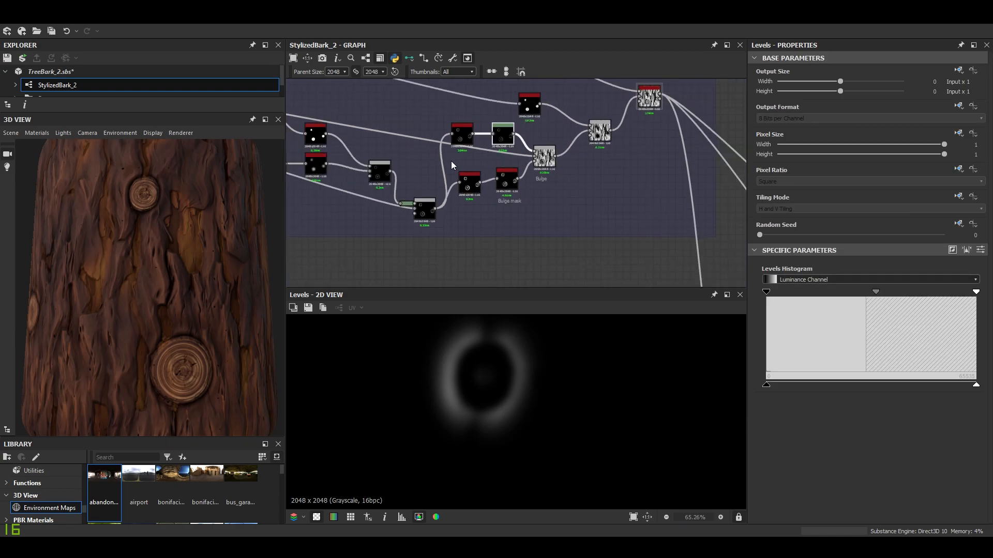
# Preview the graph's output nodes in turn, from height and ambient occlusion up to base color.
pyautogui.moveTo(603, 218); pyautogui.dragTo(290, 98, button='middle')
pyautogui.moveTo(463, 172); pyautogui.dragTo(412, 138, button='middle')
pyautogui.scroll(7, 555, 237)
pyautogui.moveTo(581, 234); pyautogui.dragTo(583, 169, button='middle')
pyautogui.doubleClick(567, 239)
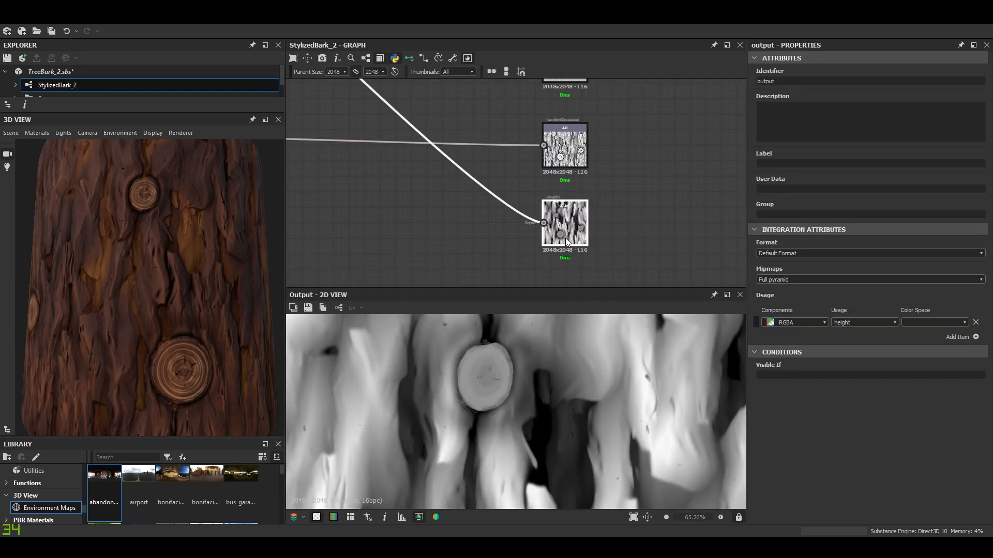
pyautogui.doubleClick(570, 140)
pyautogui.moveTo(589, 126); pyautogui.dragTo(595, 273, button='middle')
pyautogui.doubleClick(572, 196)
pyautogui.moveTo(571, 155); pyautogui.dragTo(708, 330, button='middle')
pyautogui.doubleClick(588, 153)
# Trace the output connections back through the graph to the Height Blend node.
pyautogui.scroll(-5, 570, 172)
pyautogui.scroll(5, 512, 203)
pyautogui.scroll(-3, 498, 185)
pyautogui.moveTo(449, 178); pyautogui.dragTo(691, 206, button='middle')
pyautogui.moveTo(500, 197); pyautogui.dragTo(724, 217, button='middle')
pyautogui.scroll(-4, 572, 217)
pyautogui.moveTo(572, 217); pyautogui.dragTo(399, 181, button='middle')
pyautogui.scroll(5, 547, 204)
pyautogui.moveTo(548, 204); pyautogui.dragTo(372, 169, button='middle')
pyautogui.moveTo(661, 240); pyautogui.dragTo(563, 217, button='middle')
pyautogui.scroll(5, 635, 170)
pyautogui.moveTo(635, 170); pyautogui.dragTo(485, 147, button='middle')
pyautogui.click(501, 104)
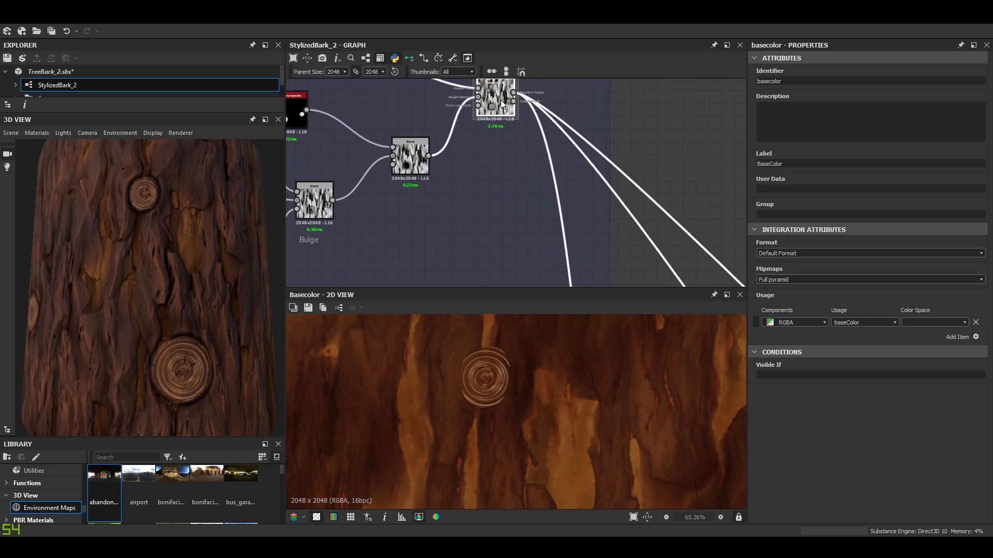
pyautogui.doubleClick(501, 104)
# Return to the base color output and view the whole base color texture.
pyautogui.scroll(-6, 518, 403)
pyautogui.scroll(-5, 582, 134)
pyautogui.moveTo(581, 155); pyautogui.dragTo(387, 48, button='middle')
pyautogui.moveTo(625, 217); pyautogui.dragTo(450, 114, button='middle')
pyautogui.moveTo(471, 221); pyautogui.dragTo(500, 196, button='middle')
pyautogui.scroll(3, 497, 194)
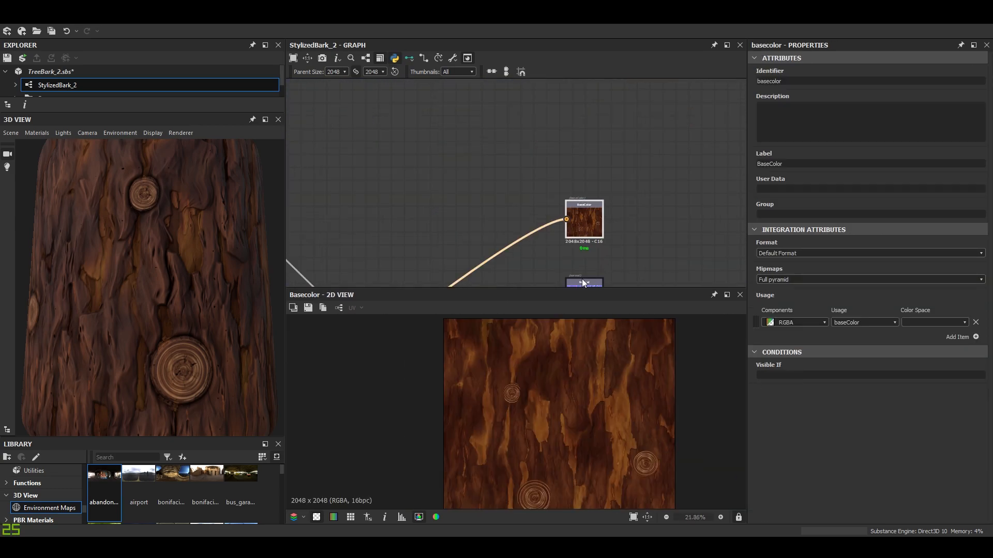
# Survey the BaseColor frame and trace its incoming connections back to the Bark and Noises frames.
pyautogui.scroll(2, 555, 375)
pyautogui.scroll(-5, 527, 202)
pyautogui.moveTo(440, 242); pyautogui.dragTo(572, 153, button='middle')
pyautogui.scroll(-3, 584, 165)
pyautogui.moveTo(496, 201); pyautogui.dragTo(670, 170, button='middle')
pyautogui.moveTo(511, 177); pyautogui.dragTo(601, 225, button='middle')
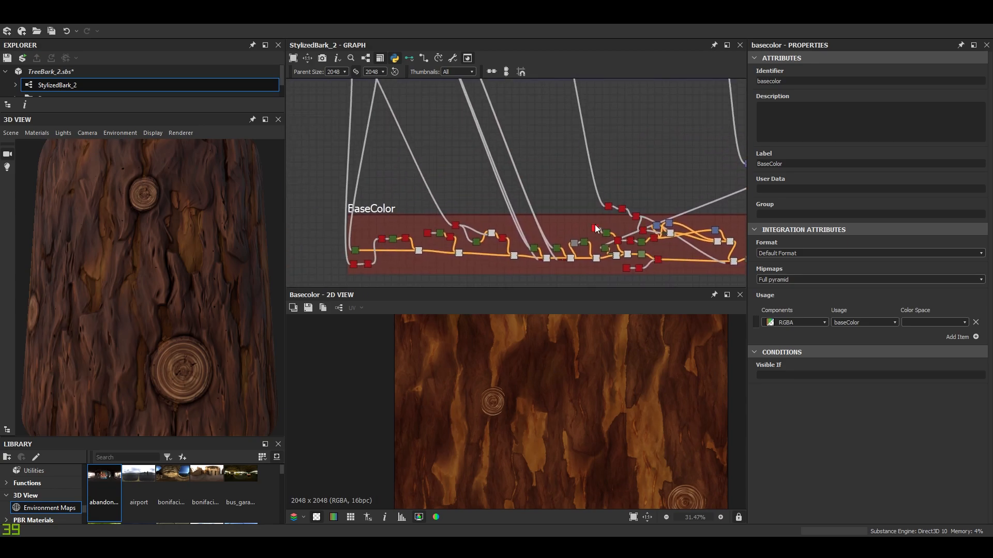
pyautogui.moveTo(550, 193); pyautogui.dragTo(498, 250, button='middle')
pyautogui.scroll(-3, 501, 243)
pyautogui.moveTo(528, 204); pyautogui.dragTo(620, 262, button='middle')
pyautogui.moveTo(496, 190); pyautogui.dragTo(486, 209, button='middle')
pyautogui.moveTo(412, 195); pyautogui.dragTo(465, 193, button='middle')
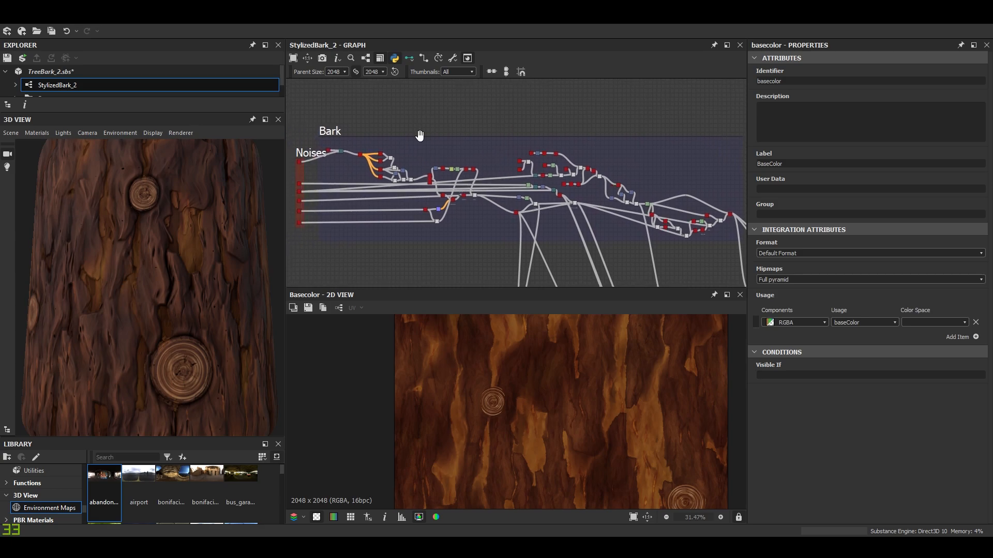
pyautogui.moveTo(640, 213); pyautogui.dragTo(652, 211, button='middle')
pyautogui.moveTo(452, 188); pyautogui.dragTo(443, 187, button='middle')
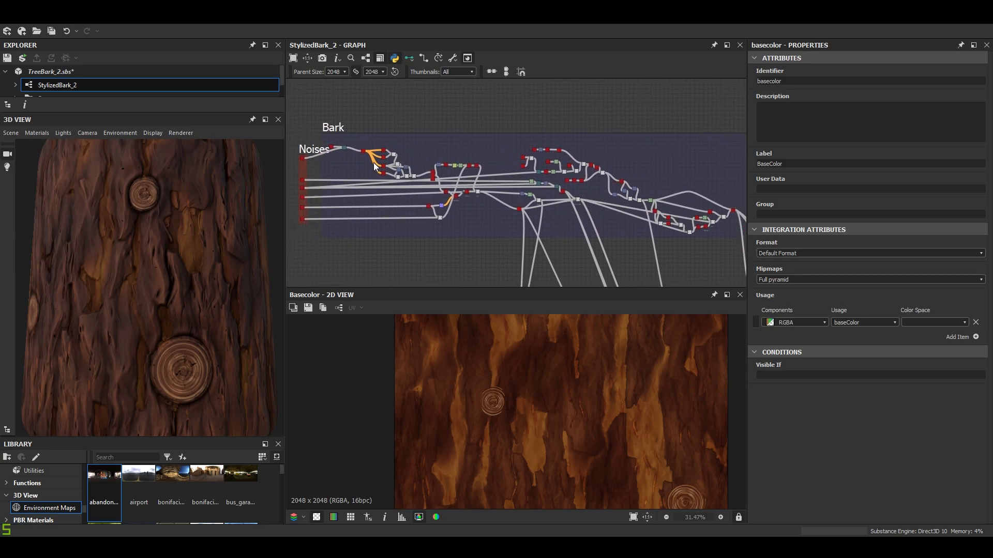
# Set the 3D view material's height Tessellation Factor to 16 and Scale to 3.66, and inspect the displaced bark.
pyautogui.moveTo(197, 246); pyautogui.dragTo(204, 277)
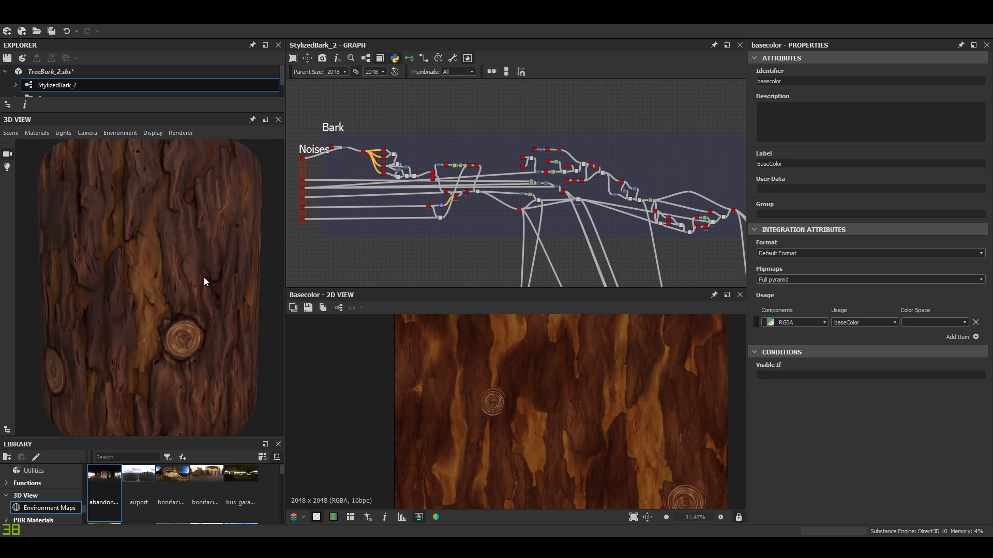
pyautogui.click(38, 135)
pyautogui.moveTo(52, 147)
pyautogui.moveTo(111, 160)
pyautogui.click(203, 201)
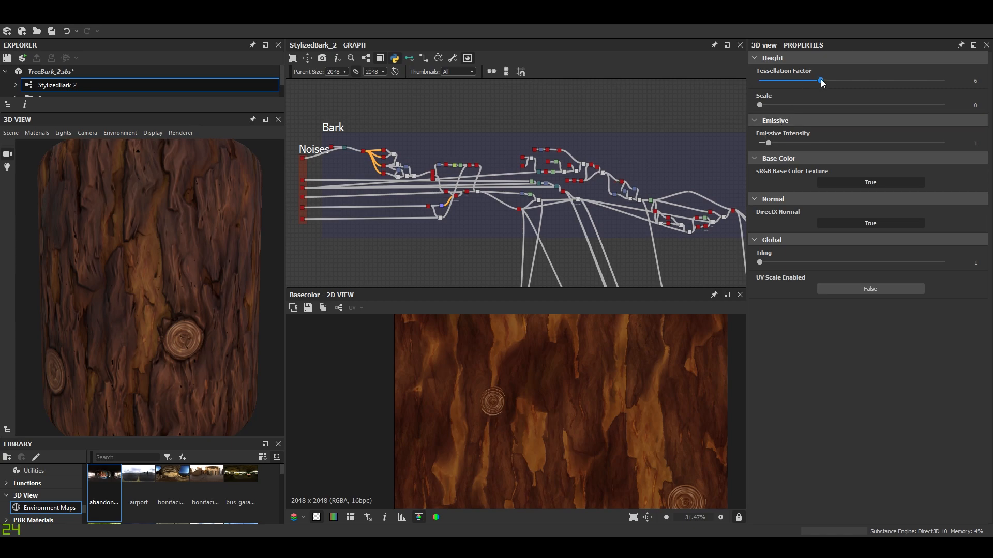
pyautogui.moveTo(760, 106); pyautogui.dragTo(829, 106)
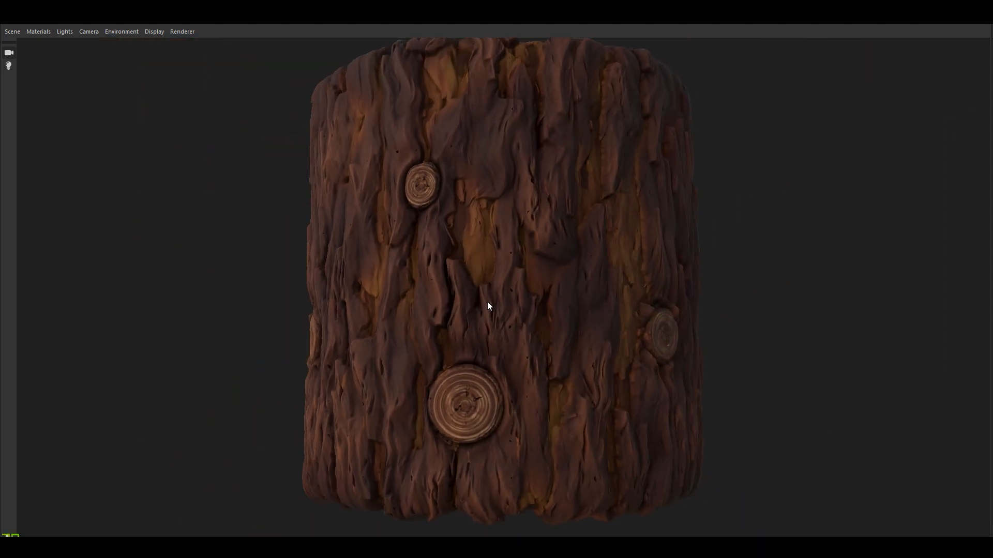
pyautogui.moveTo(487, 302); pyautogui.dragTo(566, 303)
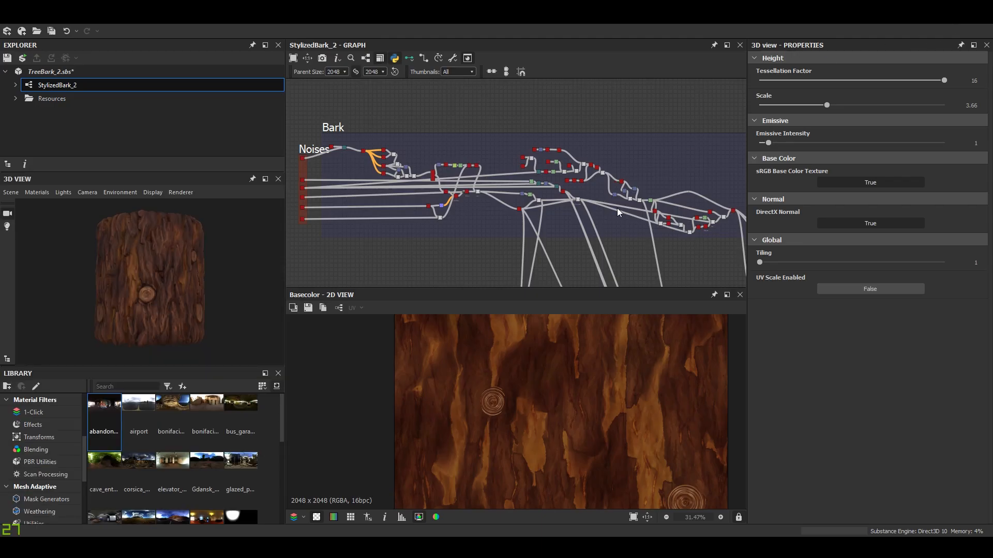
# Trace how the BaseColor frame's final nodes connect to the graph's outputs.
pyautogui.scroll(-2, 649, 207)
pyautogui.scroll(5, 650, 206)
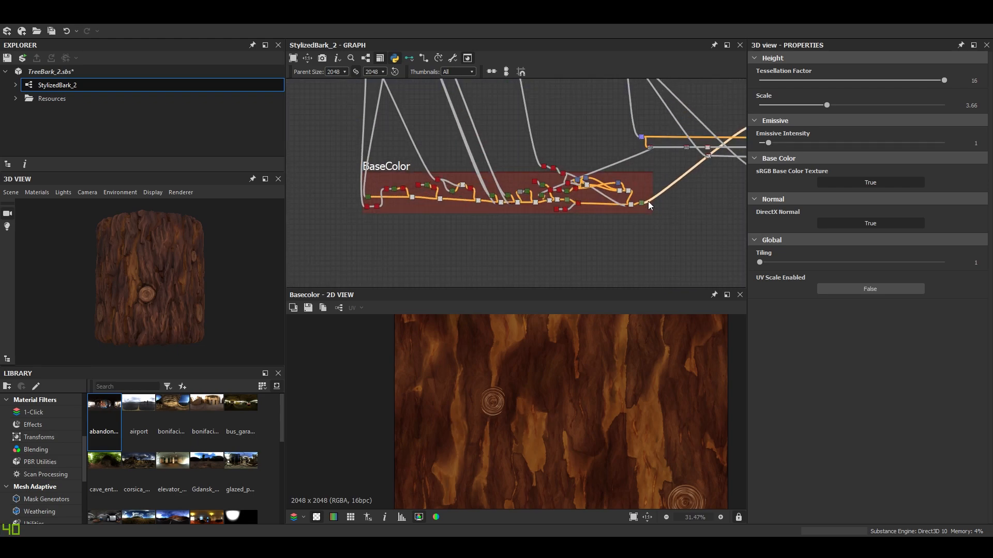
pyautogui.moveTo(641, 191); pyautogui.dragTo(593, 215, button='middle')
pyautogui.scroll(3, 643, 200)
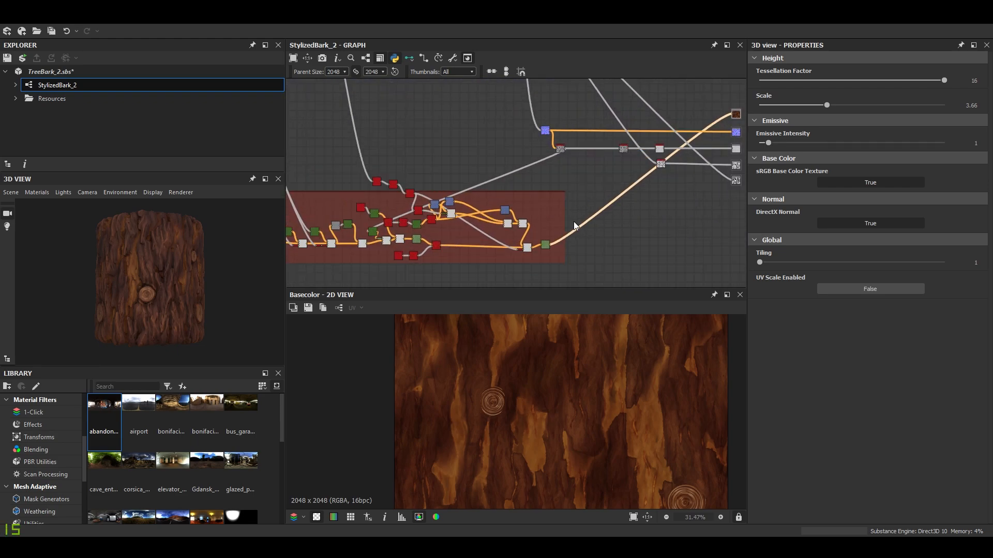
pyautogui.scroll(-3, 497, 128)
pyautogui.moveTo(474, 157); pyautogui.dragTo(553, 202, button='middle')
pyautogui.scroll(4, 185, 290)
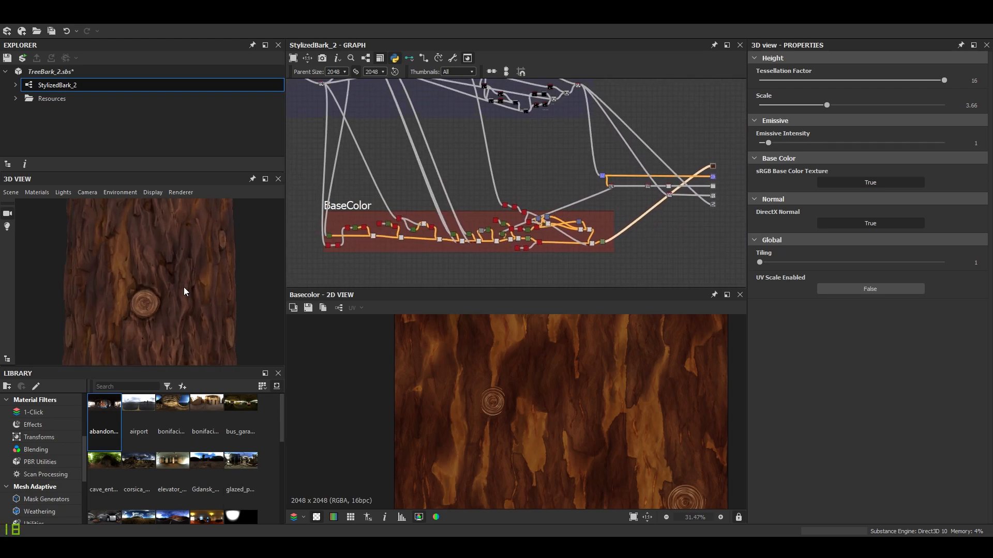
# Compare the 3D bark preview with the published bark, grass and metal renders on the ArtStation page in the browser.
pyautogui.moveTo(184, 290); pyautogui.dragTo(179, 298)
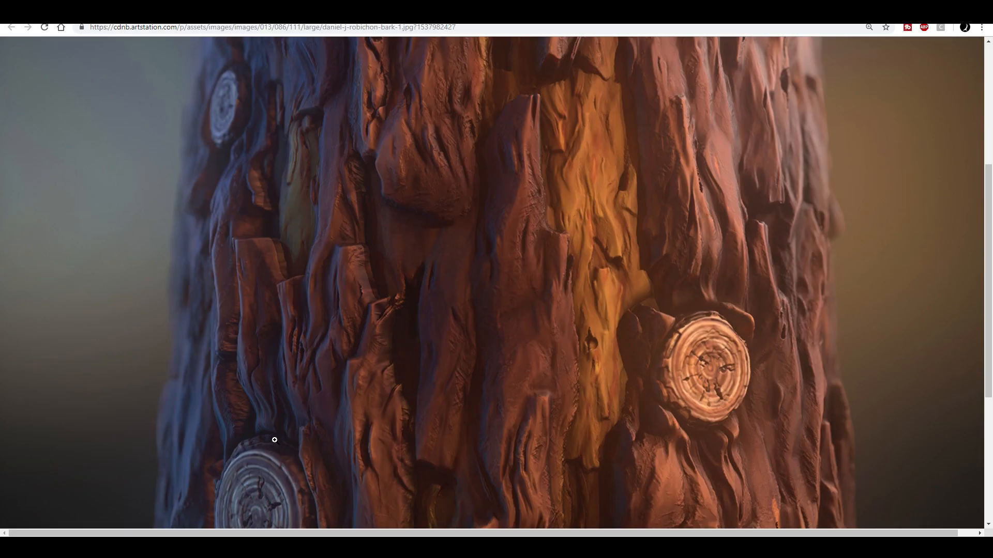
pyautogui.click(581, 329)
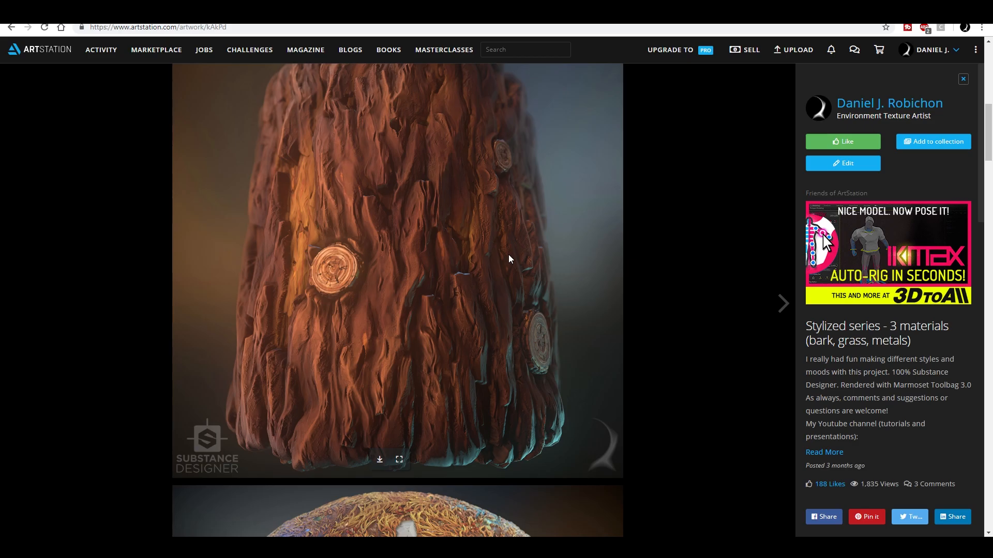
pyautogui.scroll(-15, 508, 255)
pyautogui.scroll(-5, 508, 254)
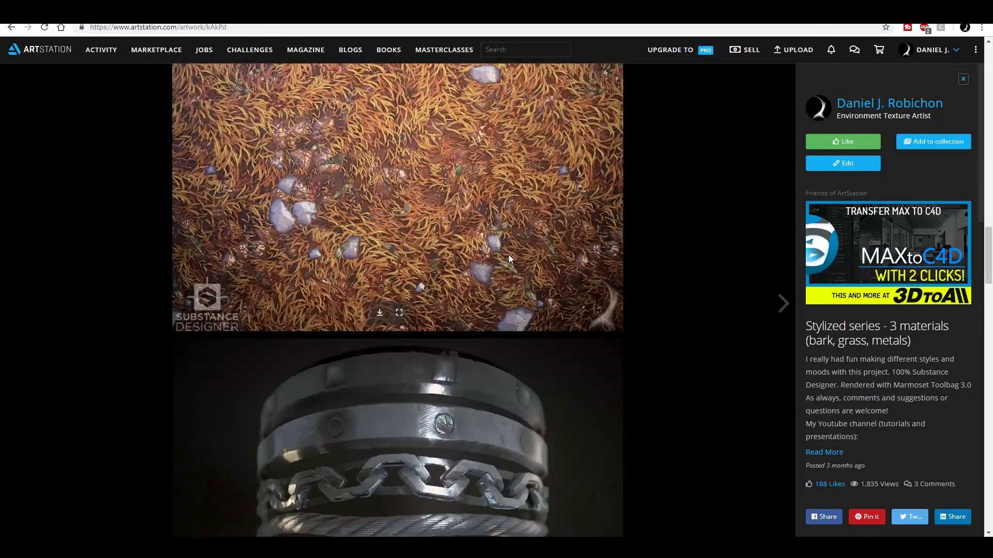
pyautogui.scroll(14, 486, 172)
pyautogui.scroll(7, 486, 171)
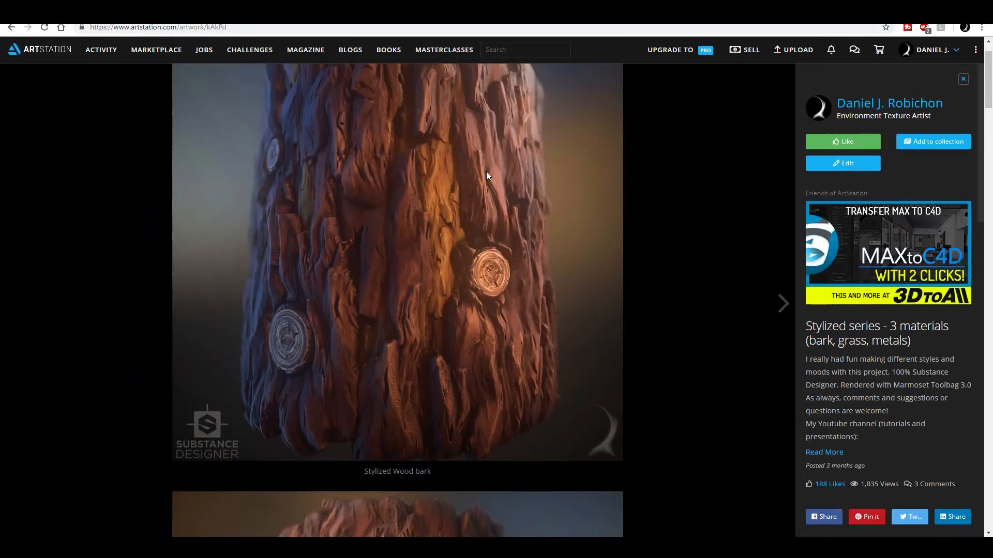
pyautogui.scroll(-1, 557, 192)
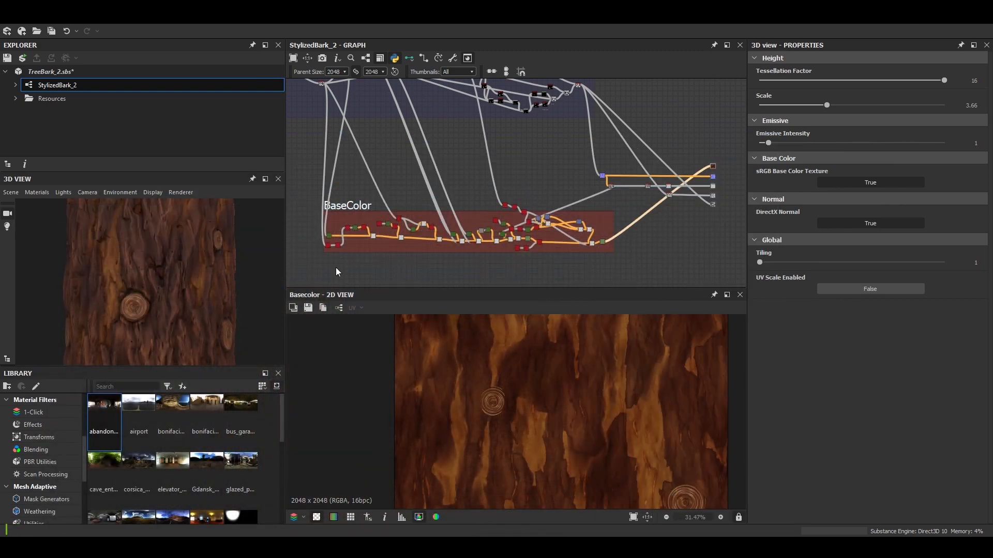
# Return to the Substance graph and display the Bark frame's final Height Blend output in the 2D view.
pyautogui.scroll(-4, 526, 199)
pyautogui.moveTo(527, 199); pyautogui.dragTo(541, 224, button='middle')
pyautogui.scroll(2, 540, 224)
pyautogui.moveTo(468, 194); pyautogui.dragTo(557, 215, button='middle')
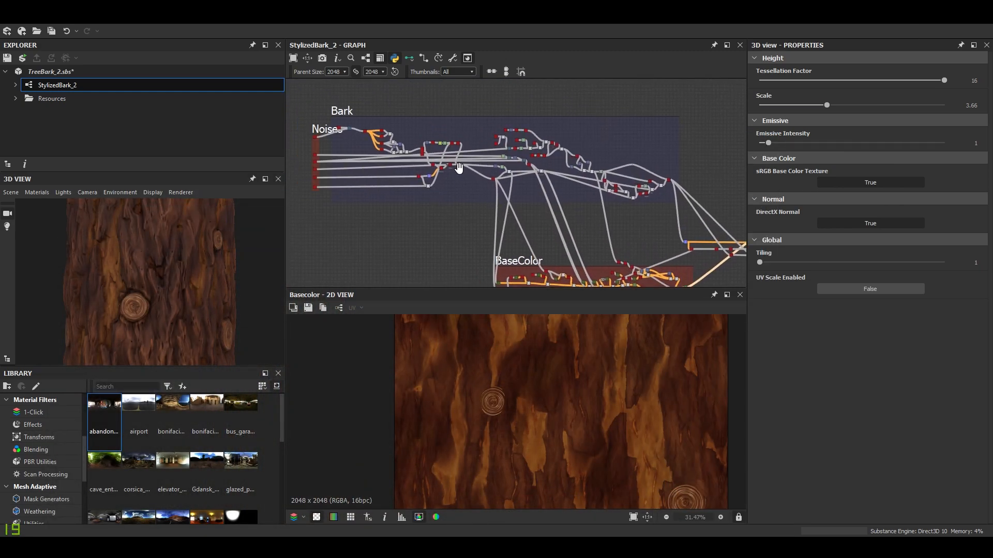
pyautogui.scroll(5, 458, 167)
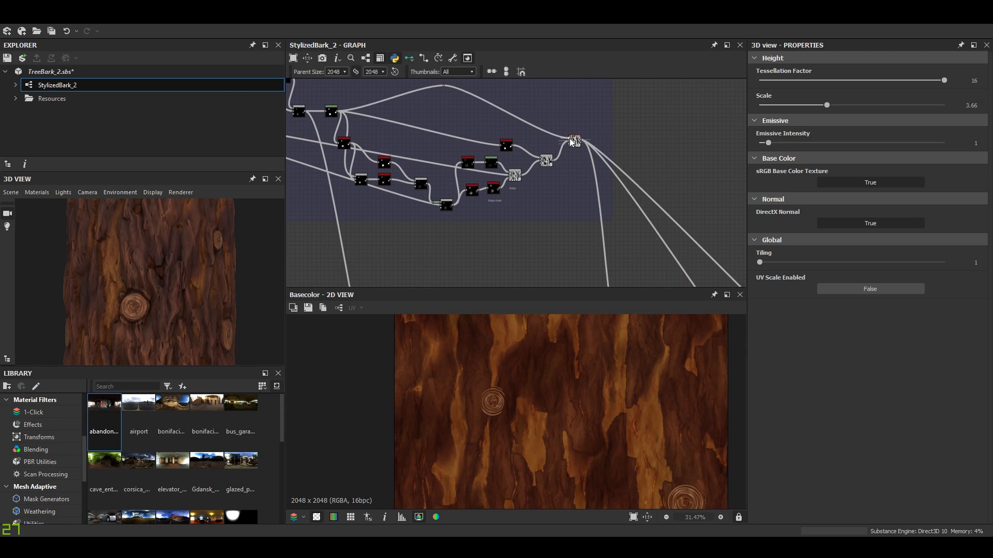
pyautogui.scroll(2, 573, 142)
pyautogui.doubleClick(576, 142)
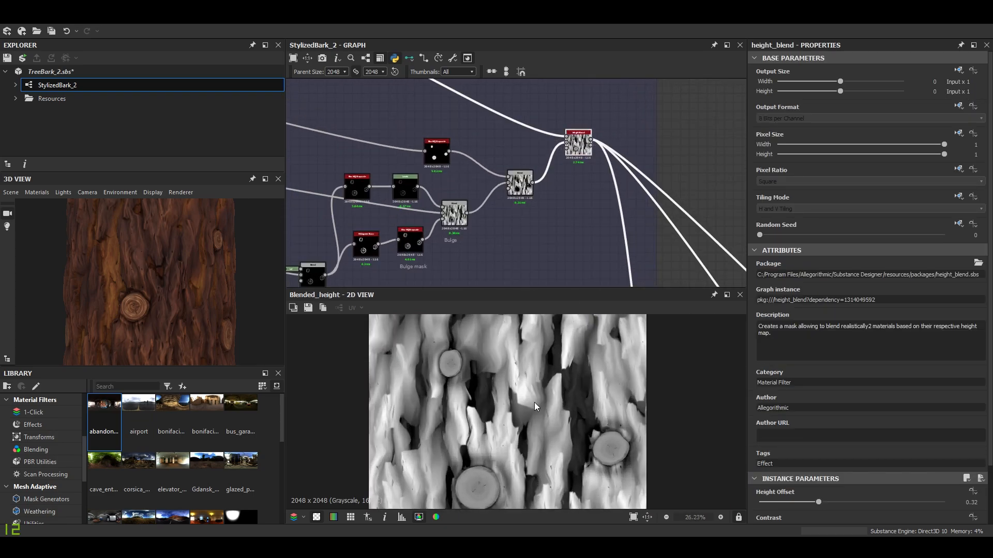
# Trace the bark height upstream and display the Impacts blend in the 2D view.
pyautogui.scroll(-3, 481, 232)
pyautogui.moveTo(478, 230); pyautogui.dragTo(540, 218, button='middle')
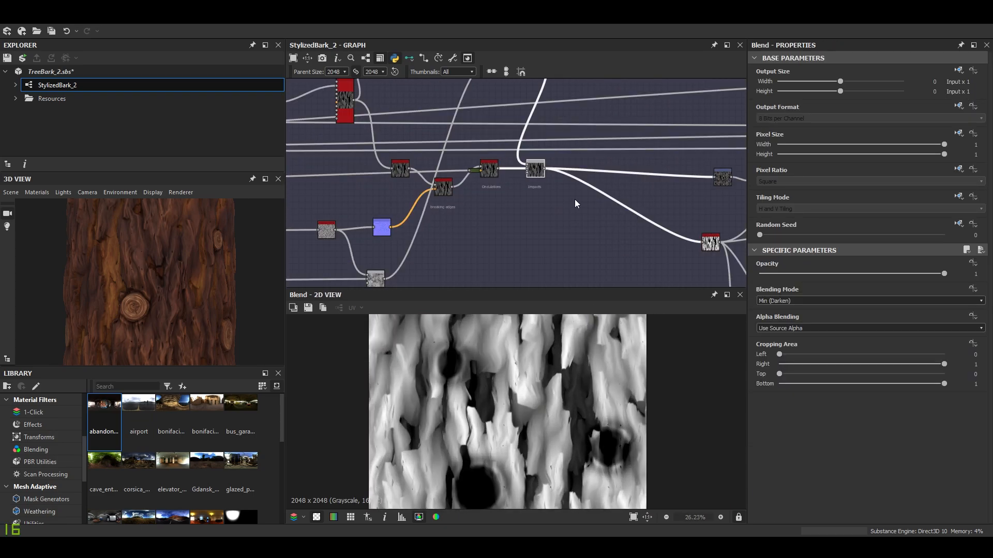
pyautogui.moveTo(535, 171); pyautogui.dragTo(587, 275, button='middle')
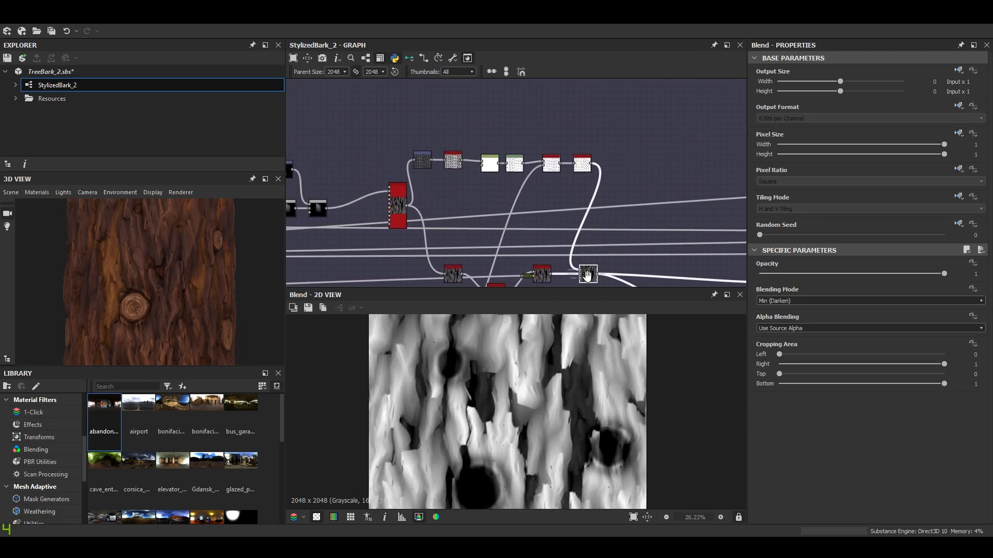
pyautogui.scroll(5, 464, 179)
pyautogui.doubleClick(437, 147)
pyautogui.moveTo(565, 163); pyautogui.dragTo(361, 162, button='middle')
pyautogui.doubleClick(625, 151)
# Examine the base shape nodes at the start of the Bark frame, from the Noises inputs to the tall red pattern node.
pyautogui.scroll(-5, 563, 279)
pyautogui.moveTo(531, 238); pyautogui.dragTo(479, 125, button='middle')
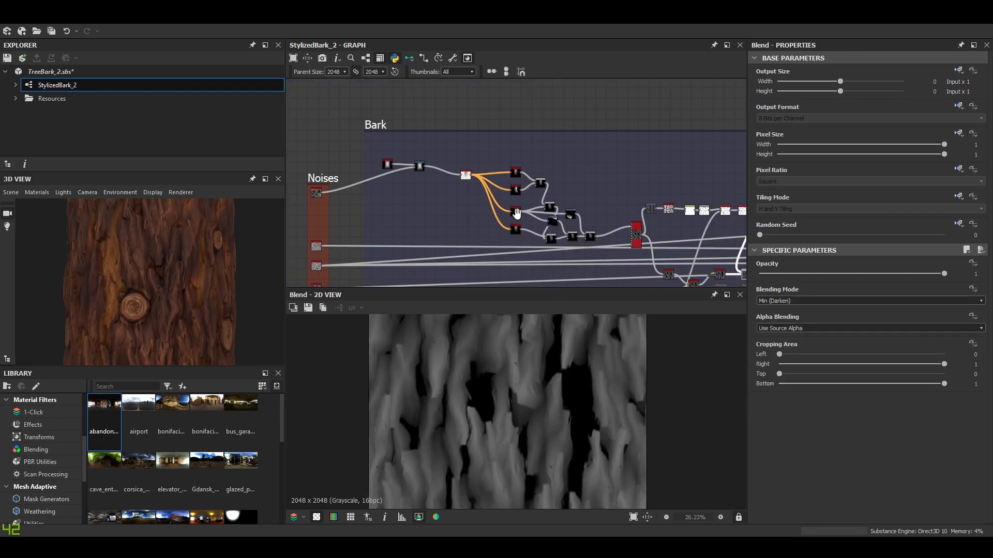
pyautogui.scroll(2, 549, 191)
pyautogui.moveTo(549, 191); pyautogui.dragTo(378, 144, button='middle')
pyautogui.scroll(-1, 579, 206)
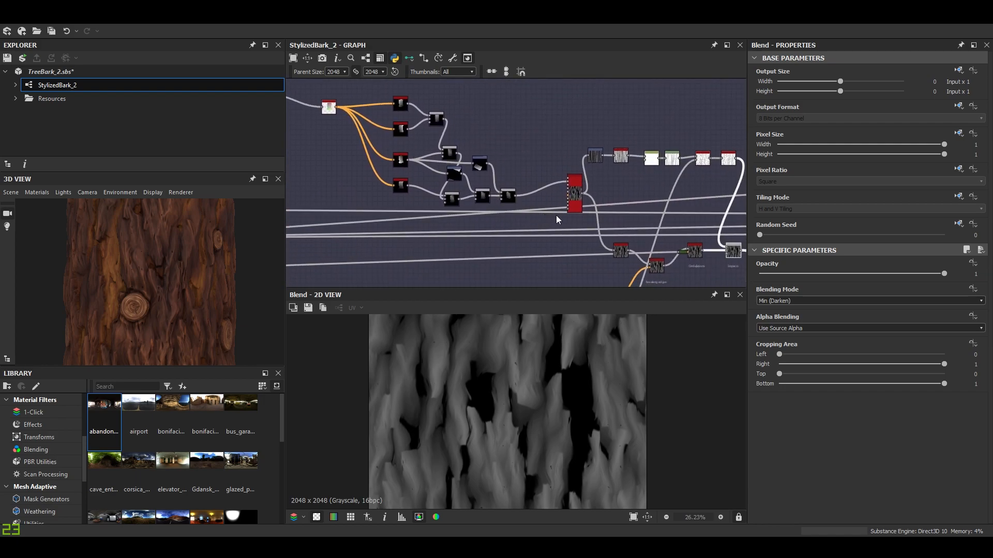
pyautogui.moveTo(608, 198); pyautogui.dragTo(494, 171, button='middle')
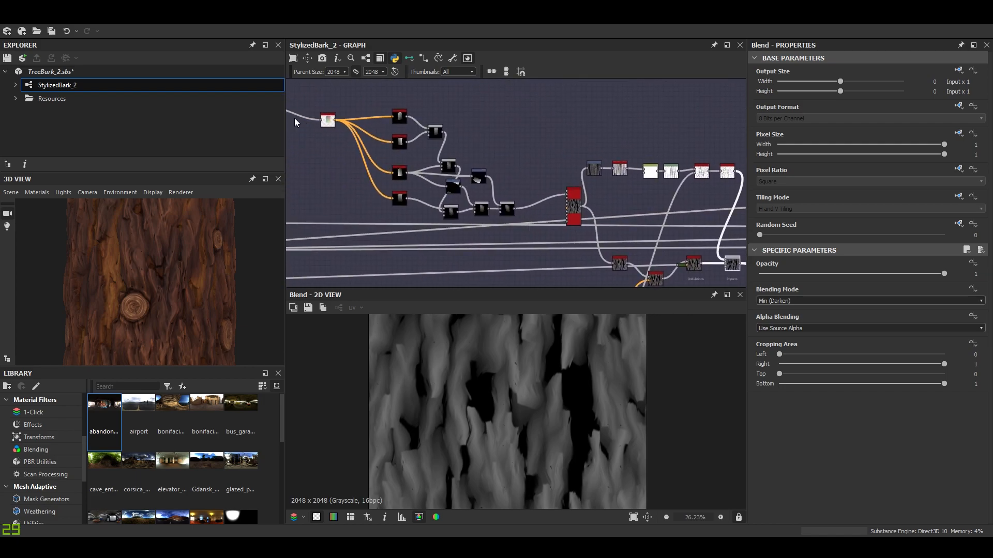
# Examine the breaking edges and Ondulations vector warp nodes that lead to the Impacts blend.
pyautogui.scroll(-2, 553, 179)
pyautogui.scroll(4, 537, 227)
pyautogui.moveTo(554, 180); pyautogui.dragTo(525, 181, button='middle')
pyautogui.scroll(1, 463, 204)
pyautogui.moveTo(463, 204); pyautogui.dragTo(513, 206, button='middle')
pyautogui.scroll(3, 504, 140)
pyautogui.scroll(2, 503, 141)
pyautogui.scroll(-2, 625, 212)
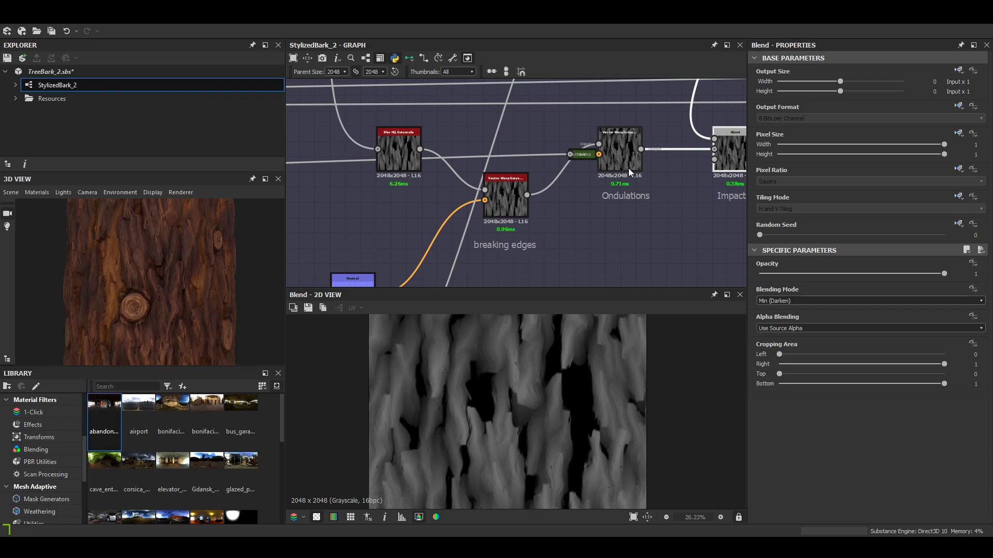
# Examine the circular knot-shape nodes in the upper part of the Bark frame.
pyautogui.scroll(-3, 628, 170)
pyautogui.moveTo(583, 174); pyautogui.dragTo(433, 193, button='middle')
pyautogui.scroll(-4, 497, 202)
pyautogui.moveTo(733, 198); pyautogui.dragTo(491, 155, button='middle')
pyautogui.moveTo(522, 111); pyautogui.dragTo(496, 232, button='middle')
pyautogui.scroll(4, 518, 223)
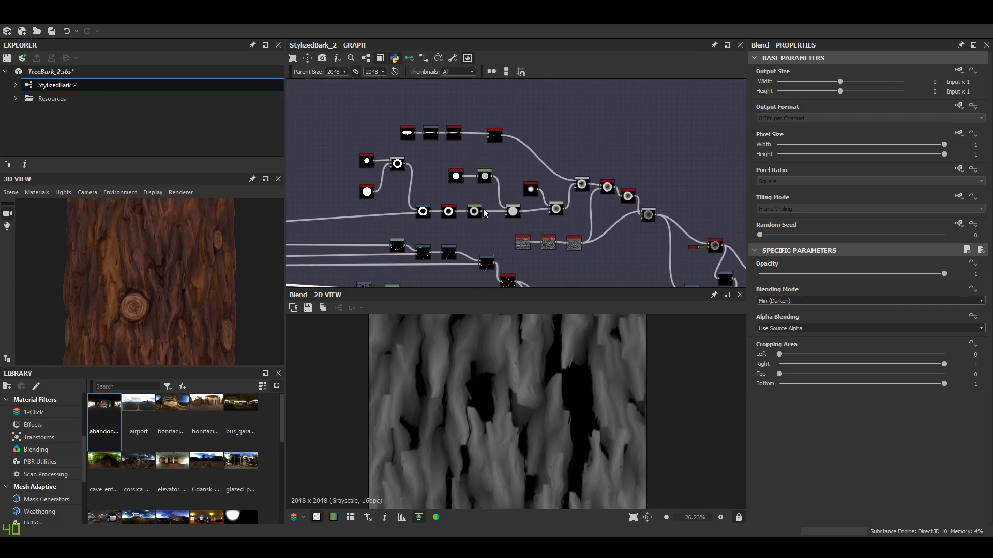
pyautogui.moveTo(310, 184); pyautogui.dragTo(427, 205, button='middle')
pyautogui.moveTo(424, 147); pyautogui.dragTo(424, 161)
# Display the Cartesian To Polar Grayscale node's ring pattern in the 2D view.
pyautogui.moveTo(482, 169); pyautogui.dragTo(259, 119, button='middle')
pyautogui.scroll(1, 499, 233)
pyautogui.moveTo(501, 232); pyautogui.dragTo(501, 226)
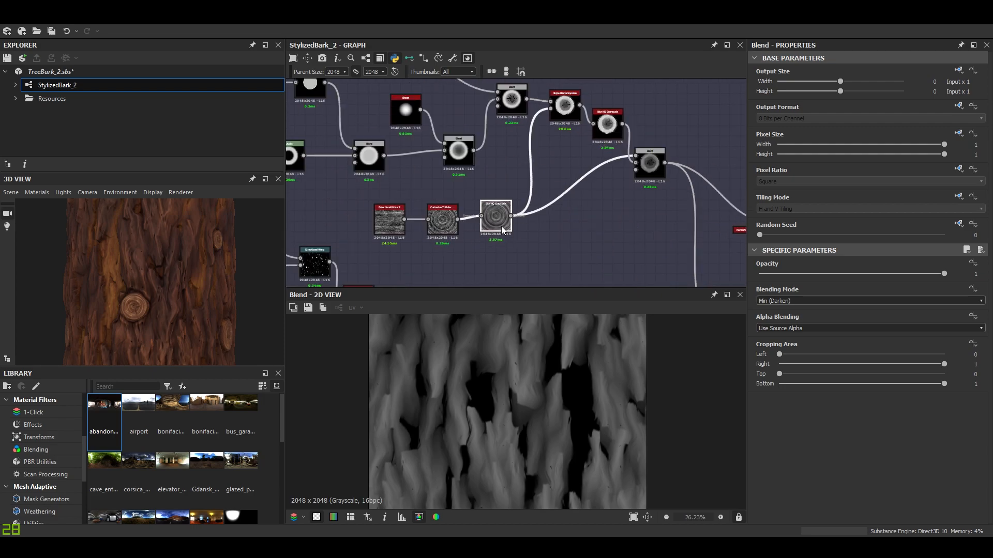
pyautogui.scroll(3, 496, 228)
pyautogui.click(494, 234)
pyautogui.doubleClick(376, 214)
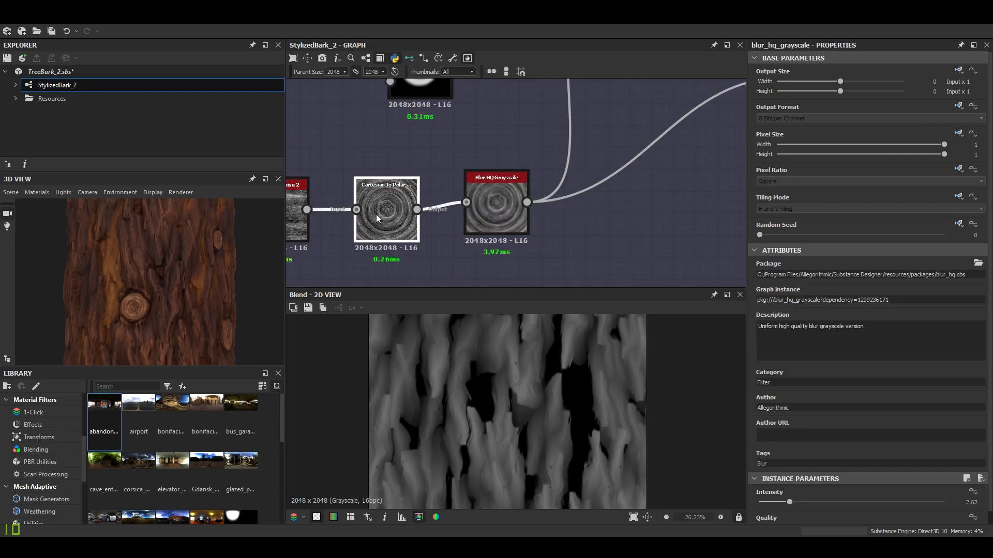
# Display the Bulge blend in the 2D view and examine the Histogram Scan and Blur HQ nodes of its Bulge mask.
pyautogui.scroll(-5, 492, 204)
pyautogui.moveTo(492, 204); pyautogui.dragTo(506, 134, button='middle')
pyautogui.scroll(-1, 496, 174)
pyautogui.moveTo(496, 174); pyautogui.dragTo(492, 116, button='middle')
pyautogui.scroll(2, 484, 190)
pyautogui.scroll(-5, 520, 184)
pyautogui.moveTo(519, 184); pyautogui.dragTo(371, 205, button='middle')
pyautogui.scroll(2, 542, 203)
pyautogui.scroll(-1, 543, 203)
pyautogui.moveTo(540, 203); pyautogui.dragTo(358, 80, button='middle')
pyautogui.scroll(1, 562, 194)
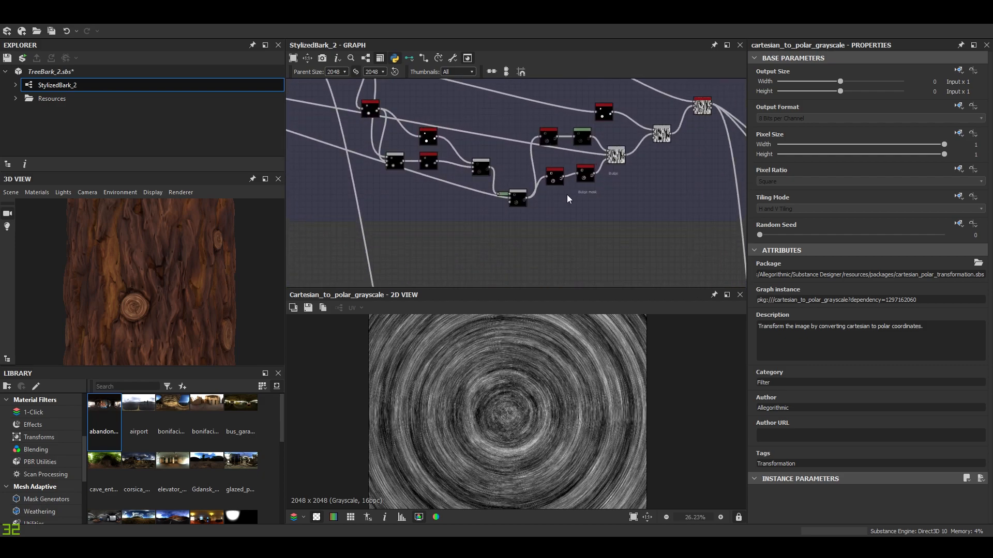
pyautogui.scroll(3, 603, 184)
pyautogui.moveTo(604, 184); pyautogui.dragTo(573, 206, button='middle')
pyautogui.doubleClick(595, 159)
pyautogui.scroll(5, 544, 212)
pyautogui.moveTo(550, 155); pyautogui.dragTo(522, 197, button='middle')
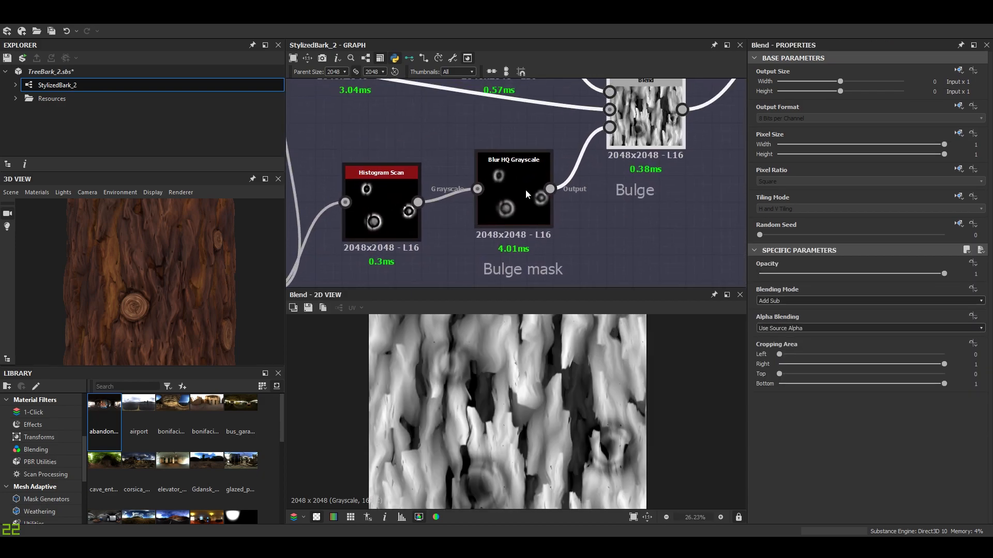
# Display the final Height Blend's whole texture and rotate the 3D bark preview to inspect its knot close up.
pyautogui.moveTo(731, 93); pyautogui.dragTo(608, 176, button='middle')
pyautogui.scroll(-3, 536, 185)
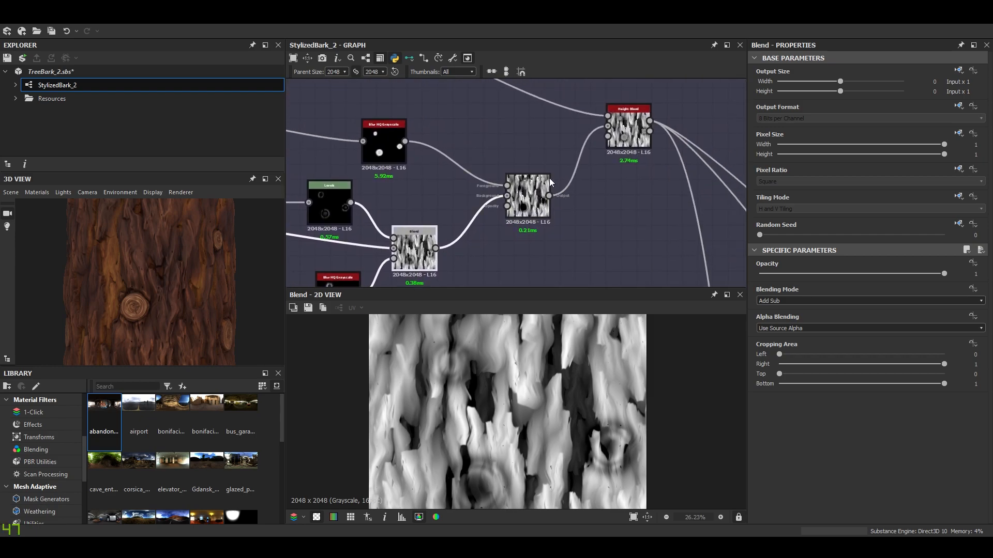
pyautogui.doubleClick(637, 137)
pyautogui.scroll(-1, 514, 393)
pyautogui.scroll(-2, 514, 393)
pyautogui.moveTo(241, 296); pyautogui.dragTo(170, 317)
pyautogui.scroll(3, 213, 297)
pyautogui.scroll(-3, 161, 297)
pyautogui.scroll(2, 170, 306)
pyautogui.scroll(-6, 580, 198)
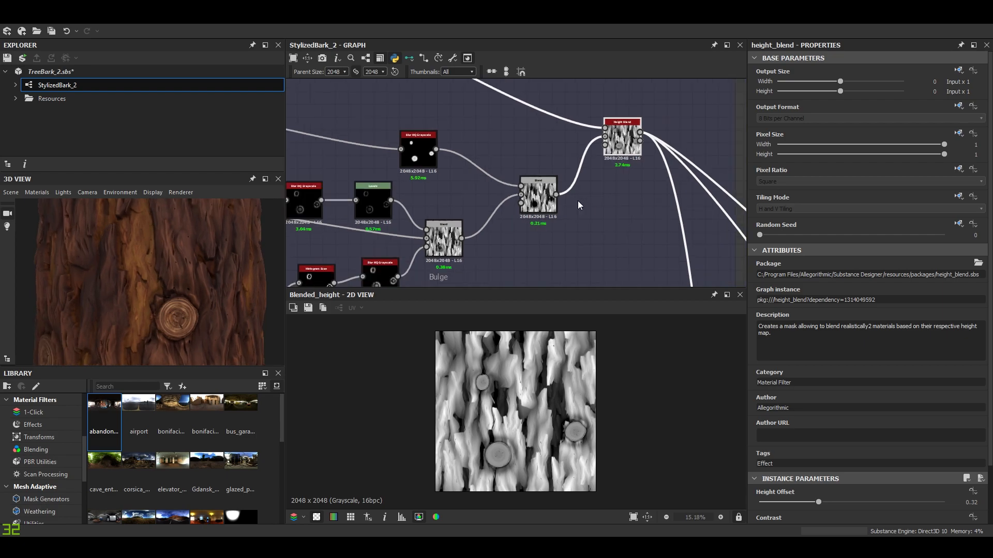
# Display the BaseColor frame's final HSL output and trace the color chain back up to the Bark frame.
pyautogui.scroll(-2, 569, 201)
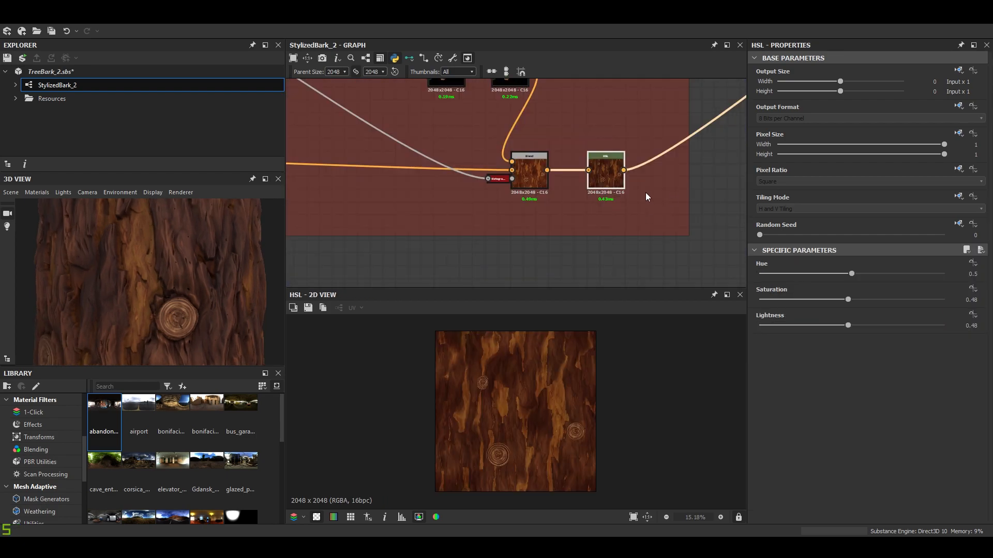
pyautogui.scroll(-4, 536, 110)
pyautogui.moveTo(536, 111); pyautogui.dragTo(594, 362, button='middle')
pyautogui.moveTo(505, 182); pyautogui.dragTo(576, 298, button='middle')
pyautogui.moveTo(473, 205); pyautogui.dragTo(581, 248, button='middle')
pyautogui.moveTo(430, 215); pyautogui.dragTo(623, 231, button='middle')
pyautogui.moveTo(470, 202); pyautogui.dragTo(646, 259, button='middle')
pyautogui.scroll(1, 627, 252)
pyautogui.scroll(-2, 628, 249)
pyautogui.scroll(-2, 612, 217)
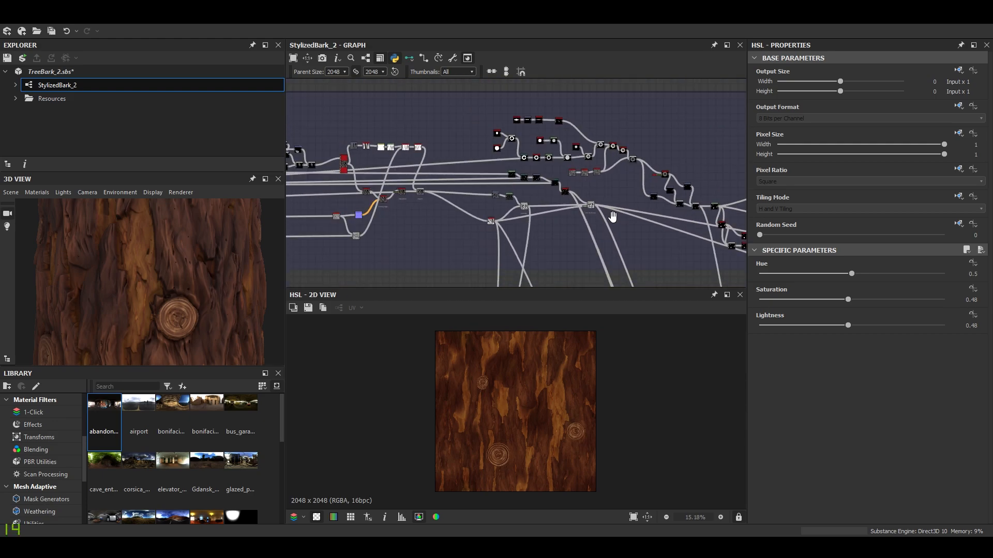
# Follow the Bark frame's connections back to the Noises frame and examine how the noises feed the first bark shapes.
pyautogui.moveTo(613, 217); pyautogui.dragTo(638, 198, button='middle')
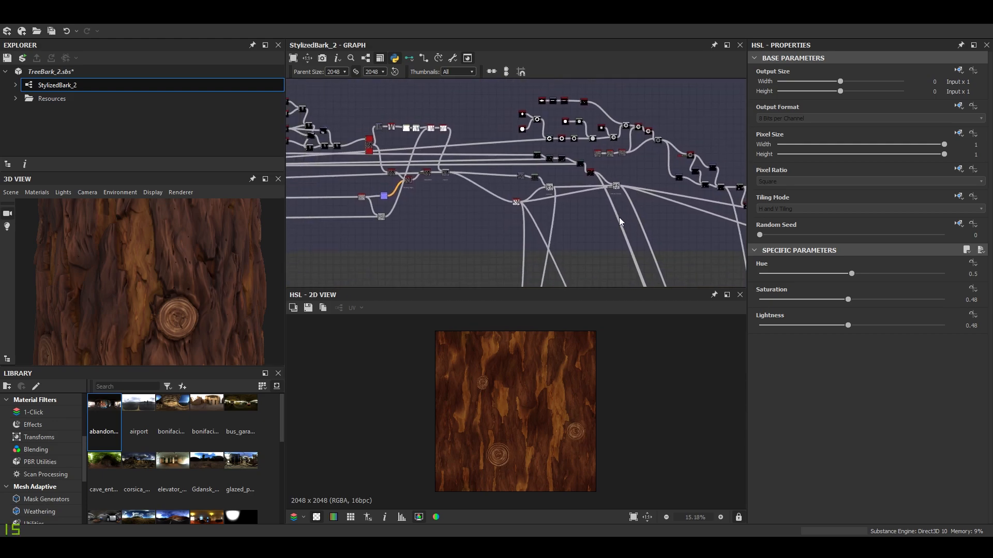
pyautogui.moveTo(473, 230); pyautogui.dragTo(625, 266, button='middle')
pyautogui.scroll(-1, 625, 264)
pyautogui.moveTo(561, 230); pyautogui.dragTo(614, 235, button='middle')
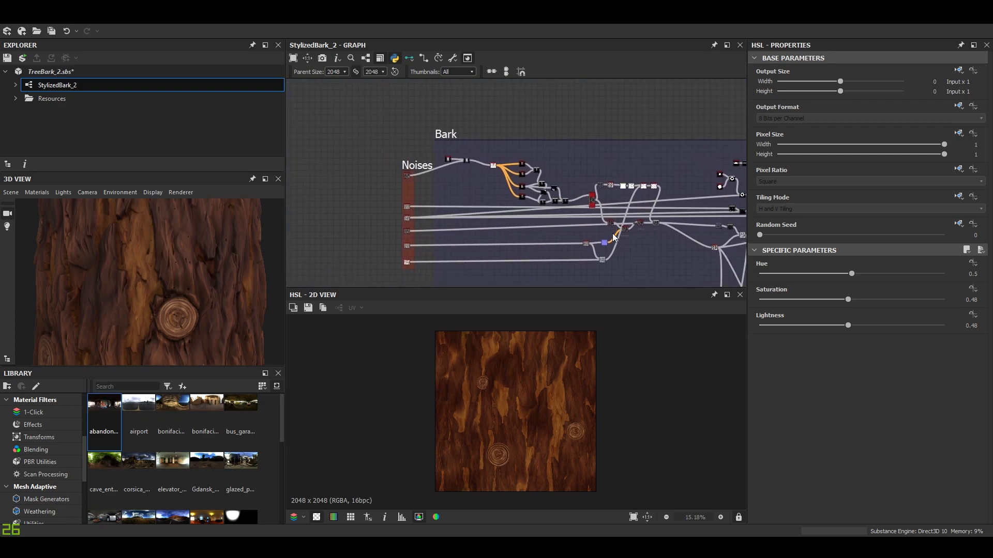
pyautogui.scroll(3, 470, 234)
pyautogui.moveTo(495, 235); pyautogui.dragTo(427, 231, button='middle')
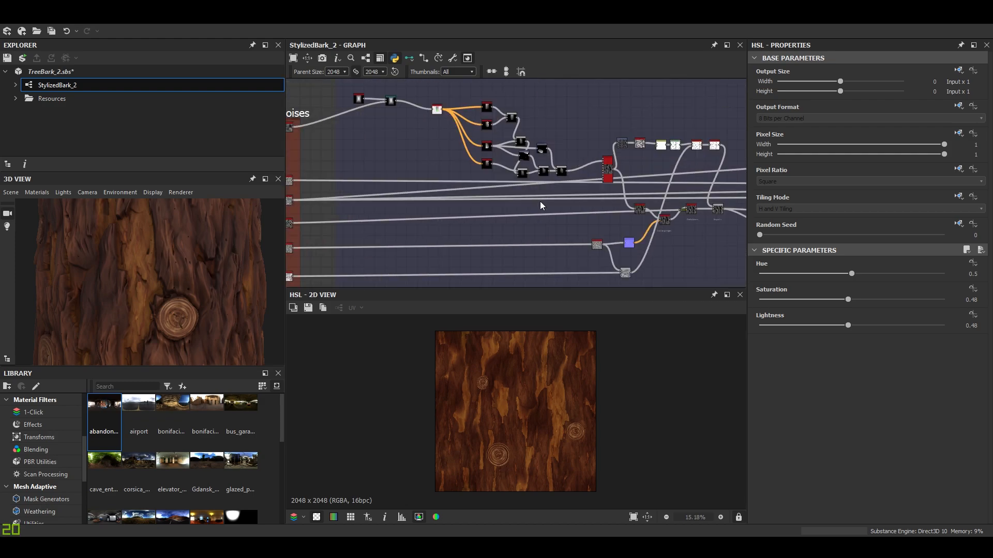
pyautogui.moveTo(479, 208); pyautogui.dragTo(544, 210, button='middle')
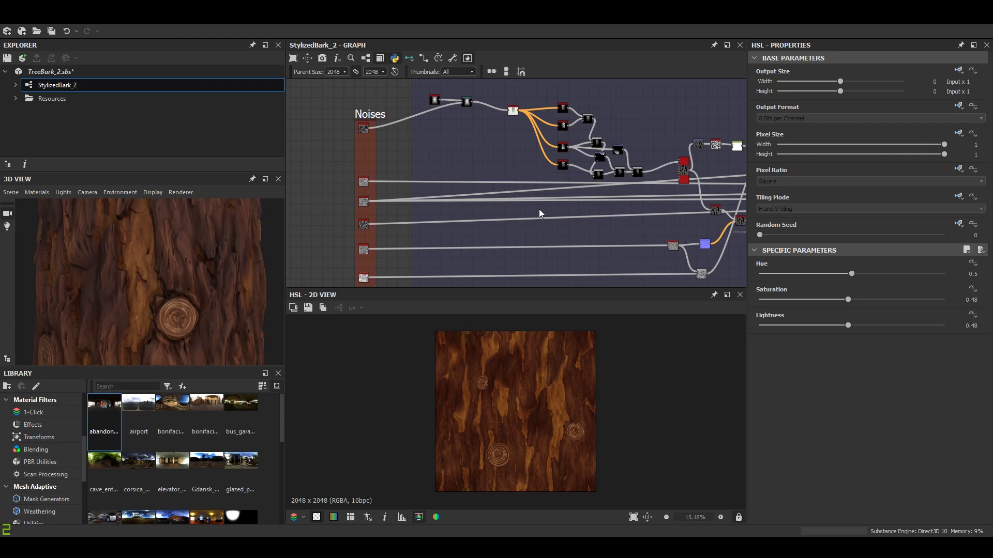
pyautogui.moveTo(660, 197); pyautogui.dragTo(591, 200, button='middle')
# Display the final Height Blend again and survey the chain from the Noises frame through the Bark frame.
pyautogui.scroll(5, 592, 201)
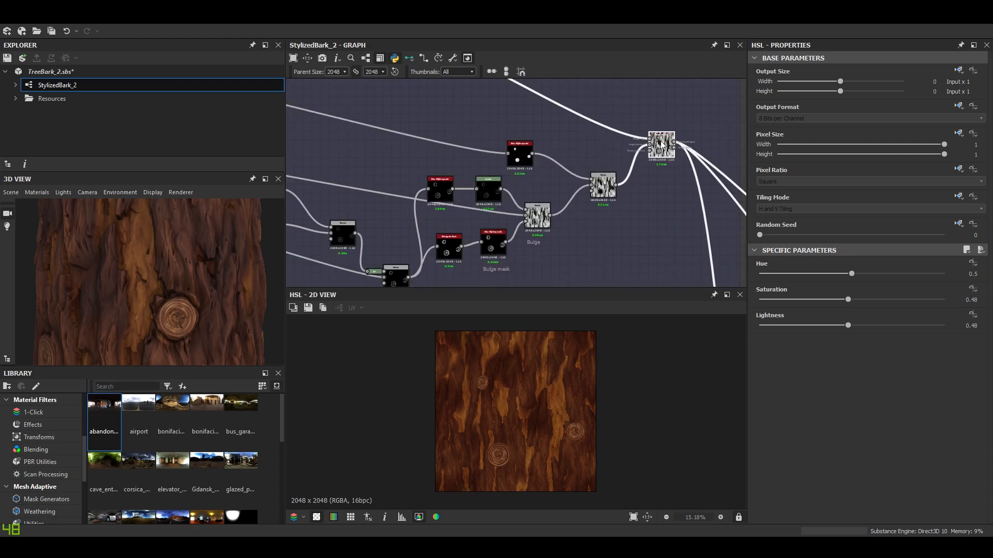
pyautogui.click(662, 145)
pyautogui.scroll(-6, 653, 208)
pyautogui.scroll(-1, 578, 183)
pyautogui.moveTo(442, 182); pyautogui.dragTo(583, 222, button='middle')
pyautogui.moveTo(413, 209); pyautogui.dragTo(626, 219, button='middle')
pyautogui.moveTo(471, 213); pyautogui.dragTo(390, 205, button='middle')
pyautogui.scroll(-3, 556, 200)
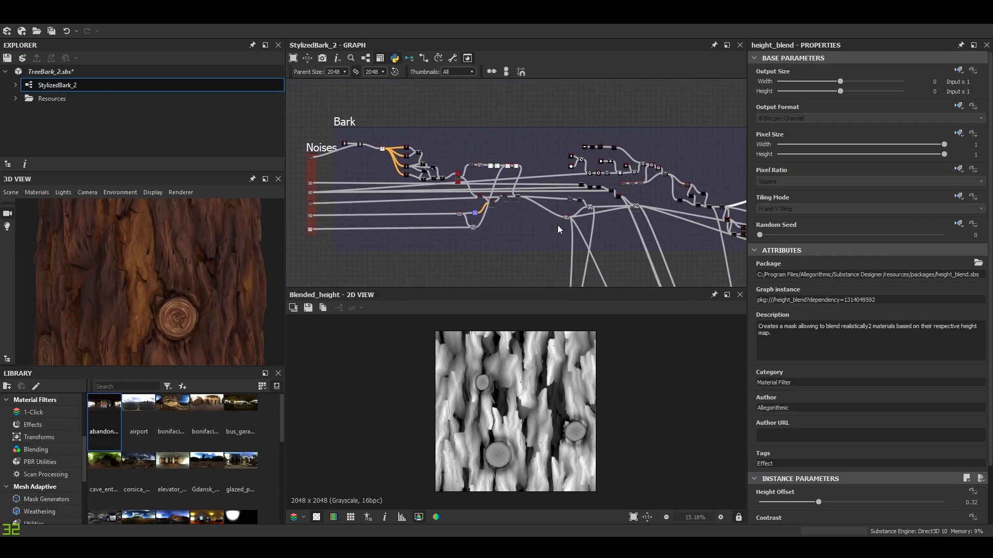